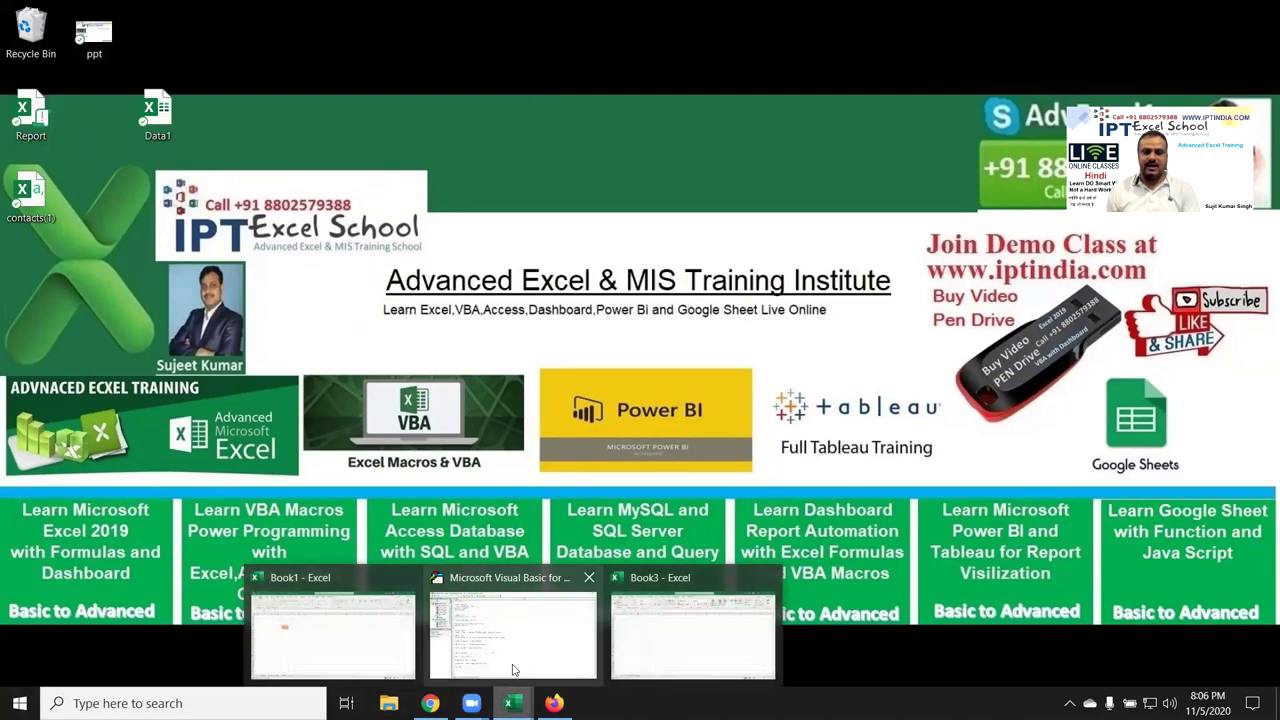
Create a new workbook, add Sheet2, and enter 'Daily Sales Report' in A1 of Sheet1
left_click(775, 665)
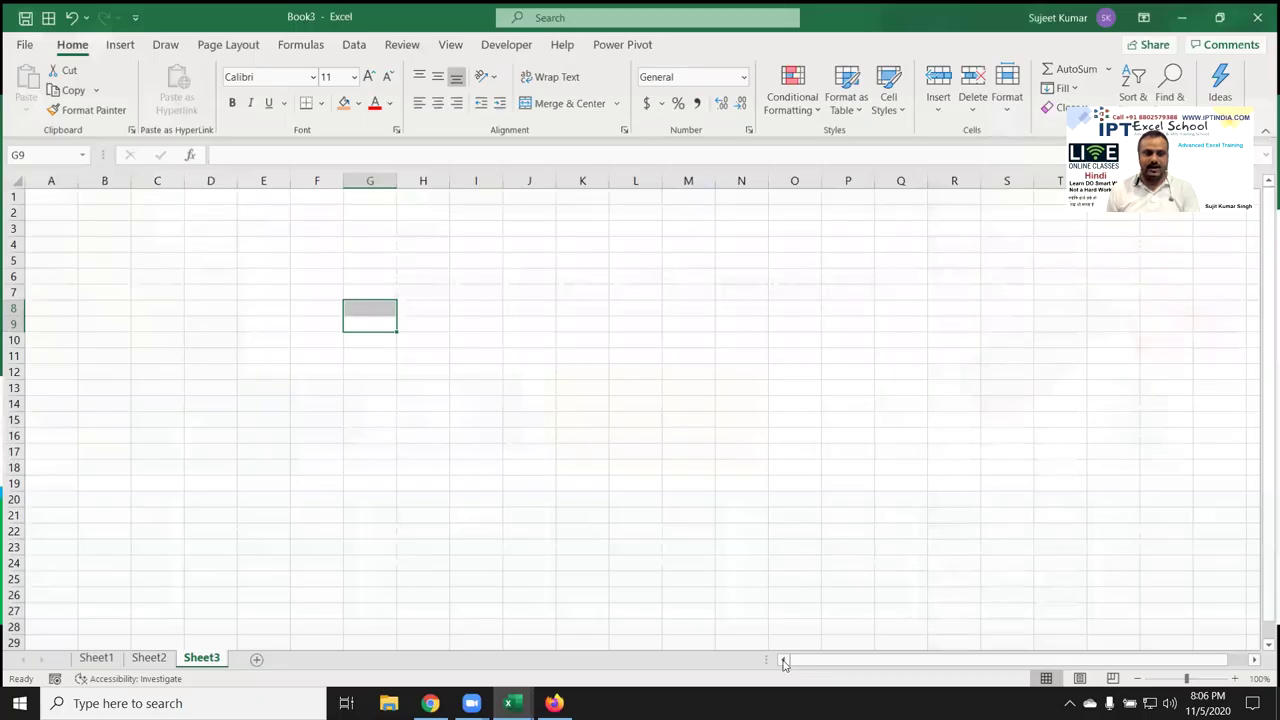
key("ctrl+n")
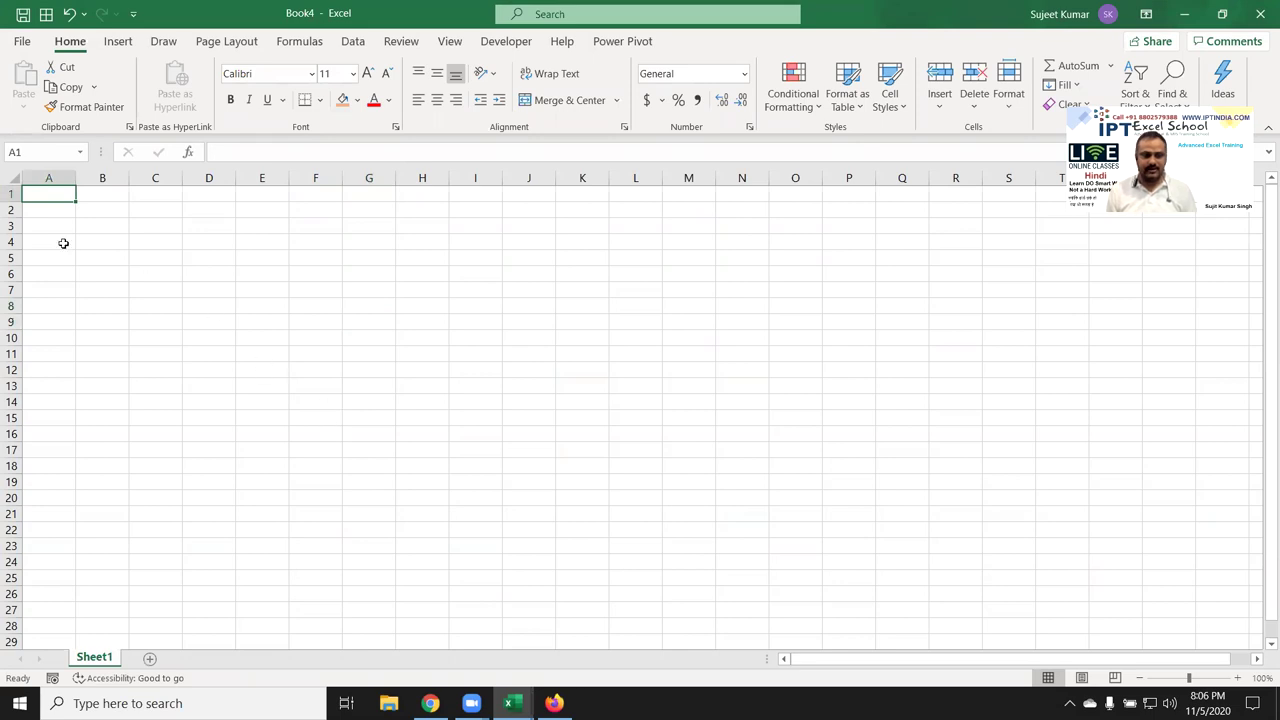
left_click(151, 660)
left_click(97, 657)
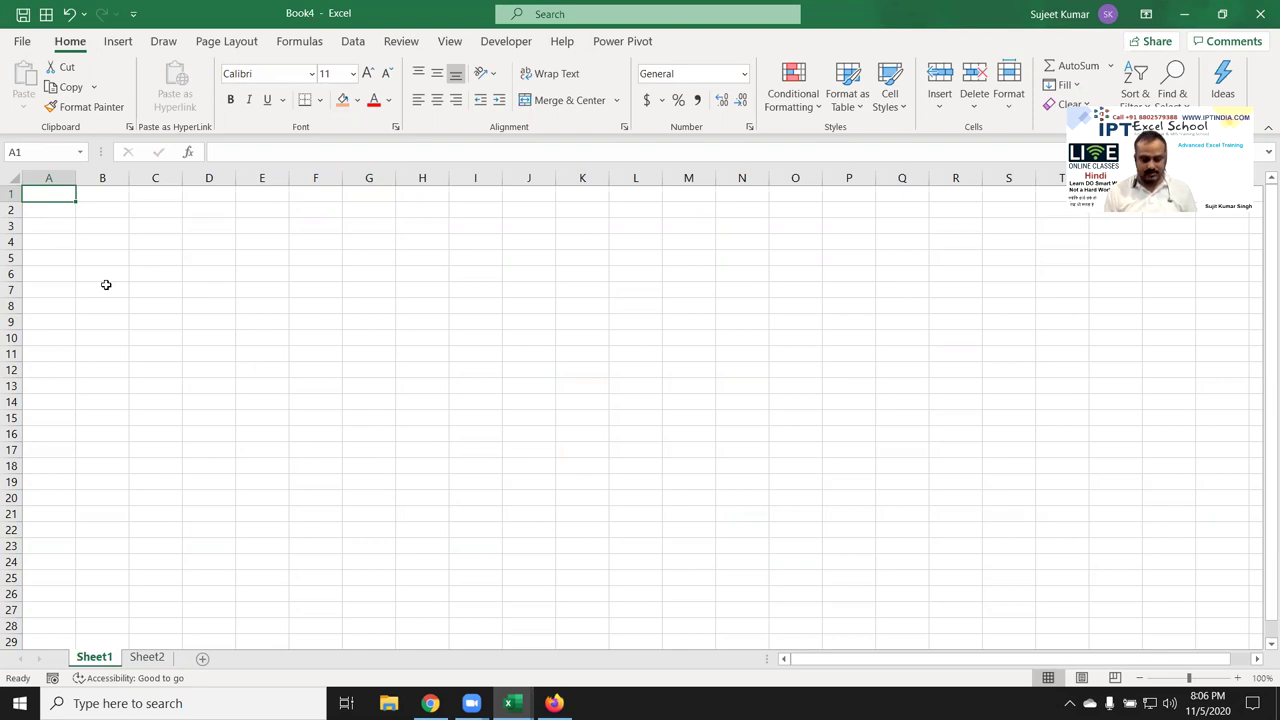
type("Da")
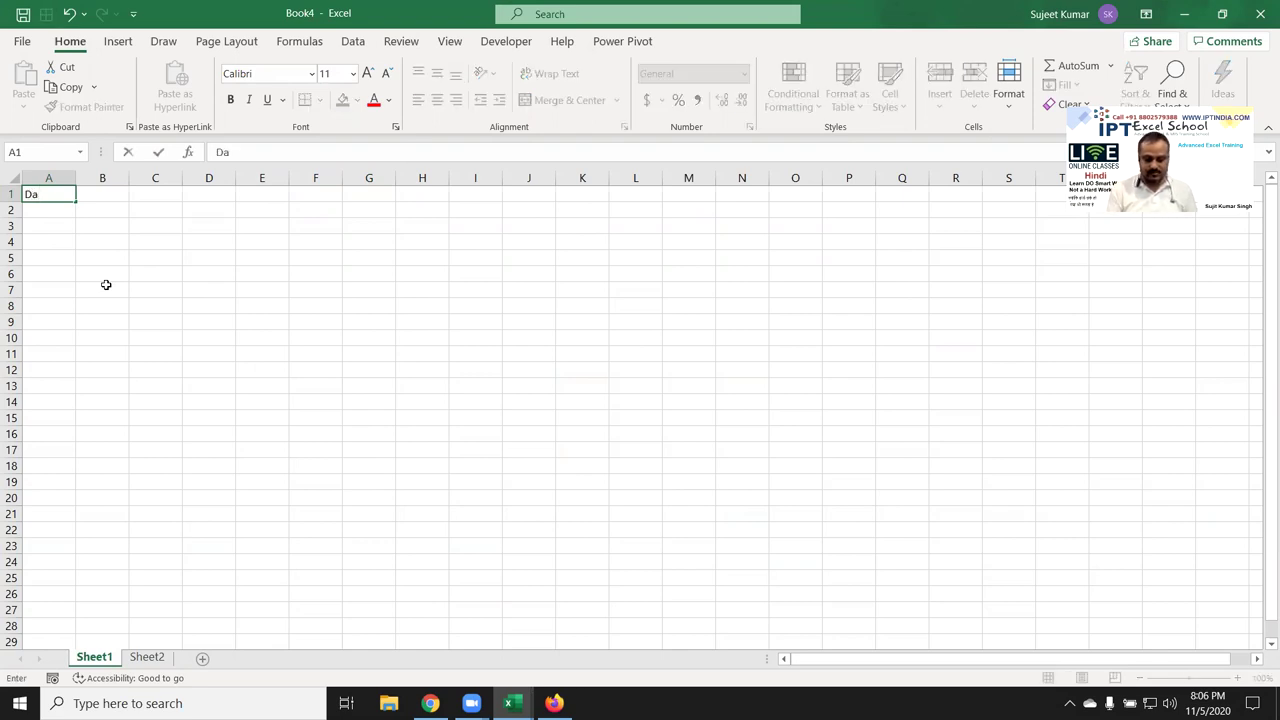
type("y ")
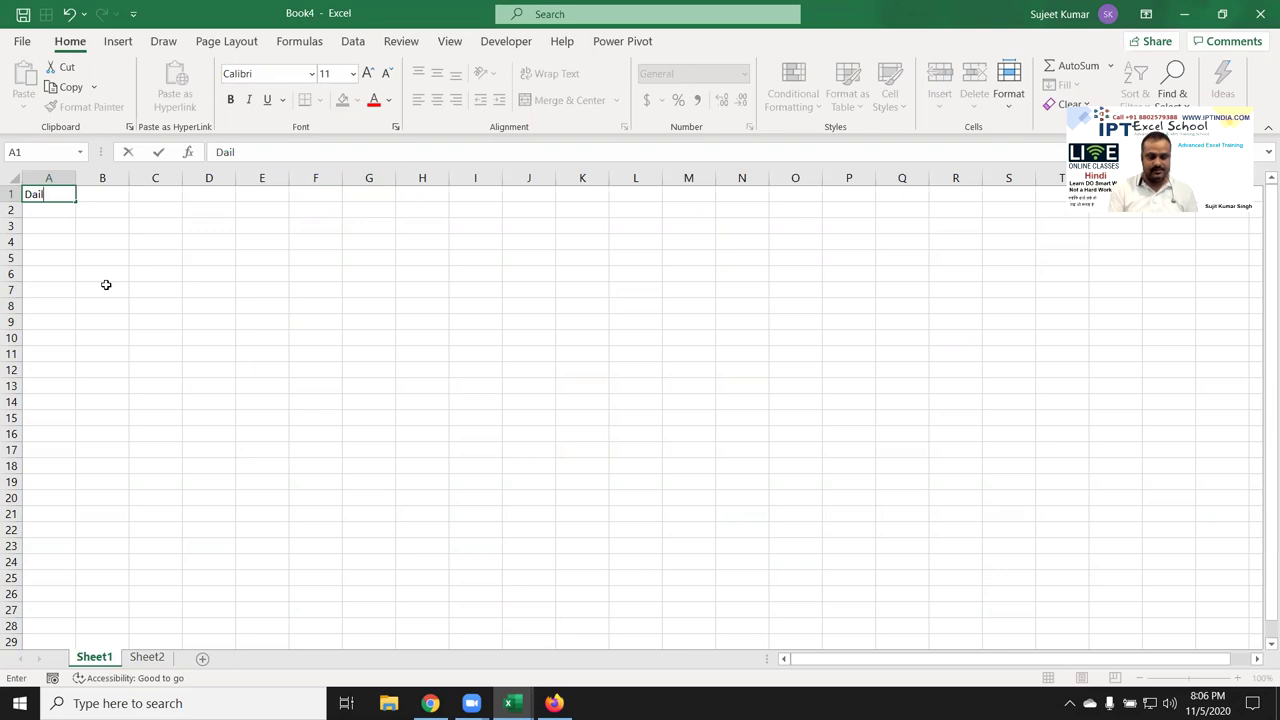
type("Sales")
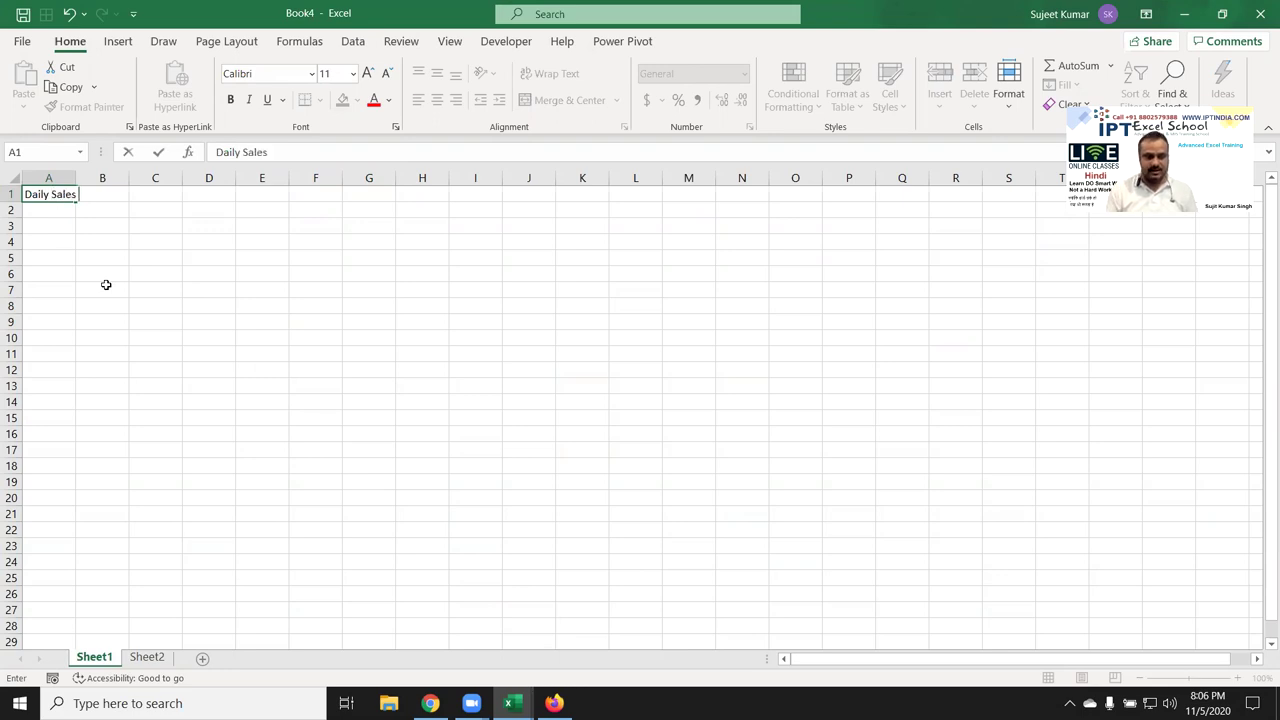
type("port")
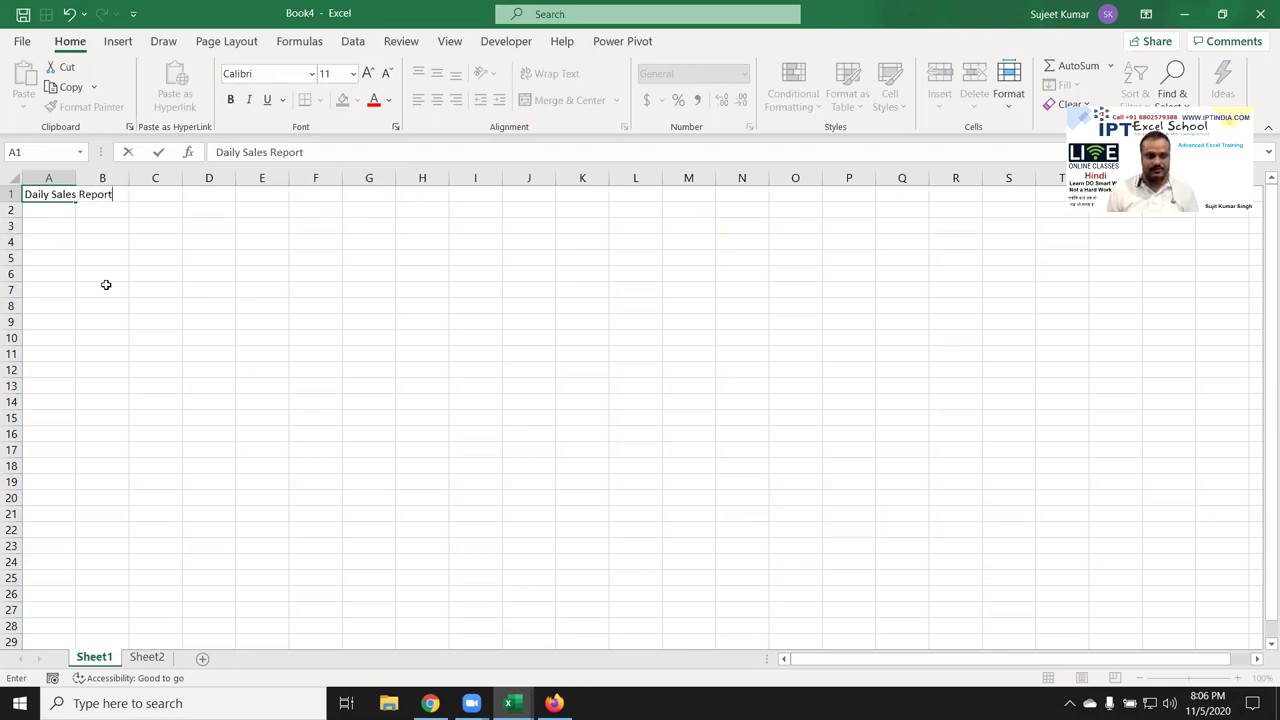
left_click(162, 286)
Merge and centre the title across A1:J3, enlarge it to 28 point, and make it bold and underlined
left_click_drag(61, 190, 532, 222)
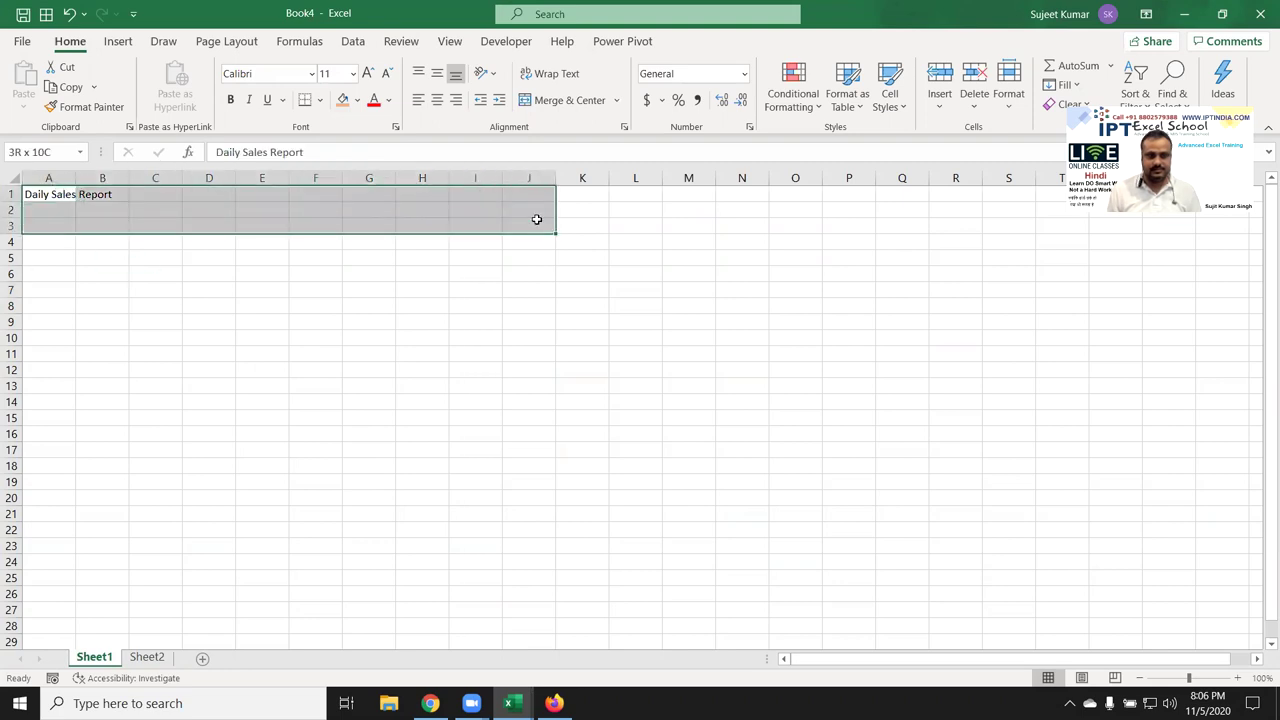
left_click(535, 100)
left_click(367, 75)
left_click(367, 75)
left_click(367, 75)
left_click(367, 75)
left_click(367, 75)
left_click(367, 75)
left_click(367, 75)
left_click(367, 75)
left_click(367, 75)
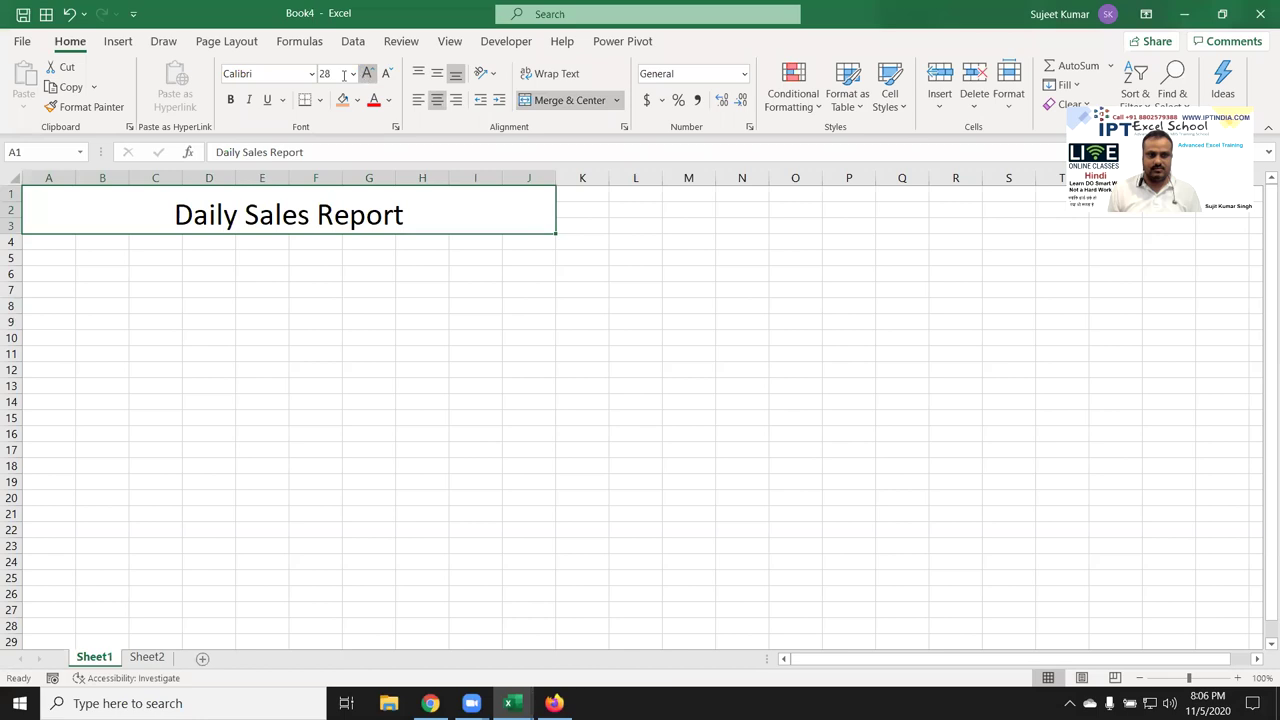
left_click(231, 100)
left_click(266, 100)
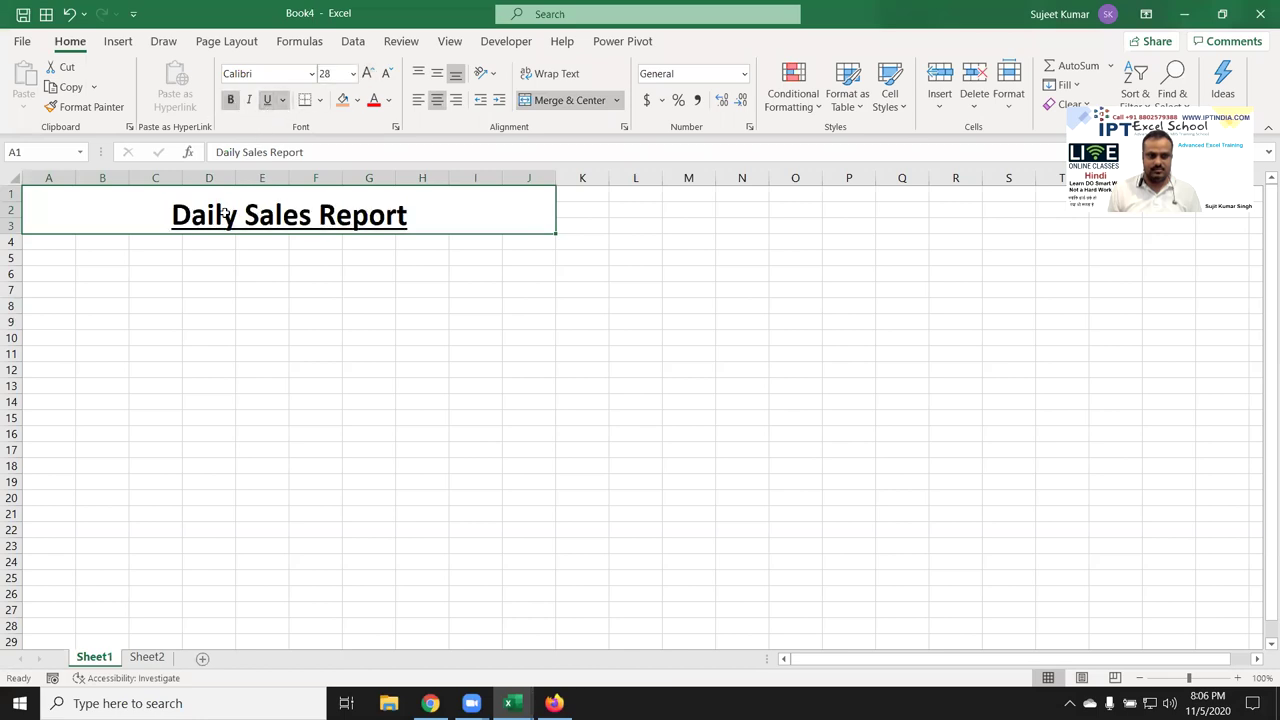
Enter headers Sr, Name, Qty, MRP, Amt, Tax, Total across A6:G6
left_click(50, 275)
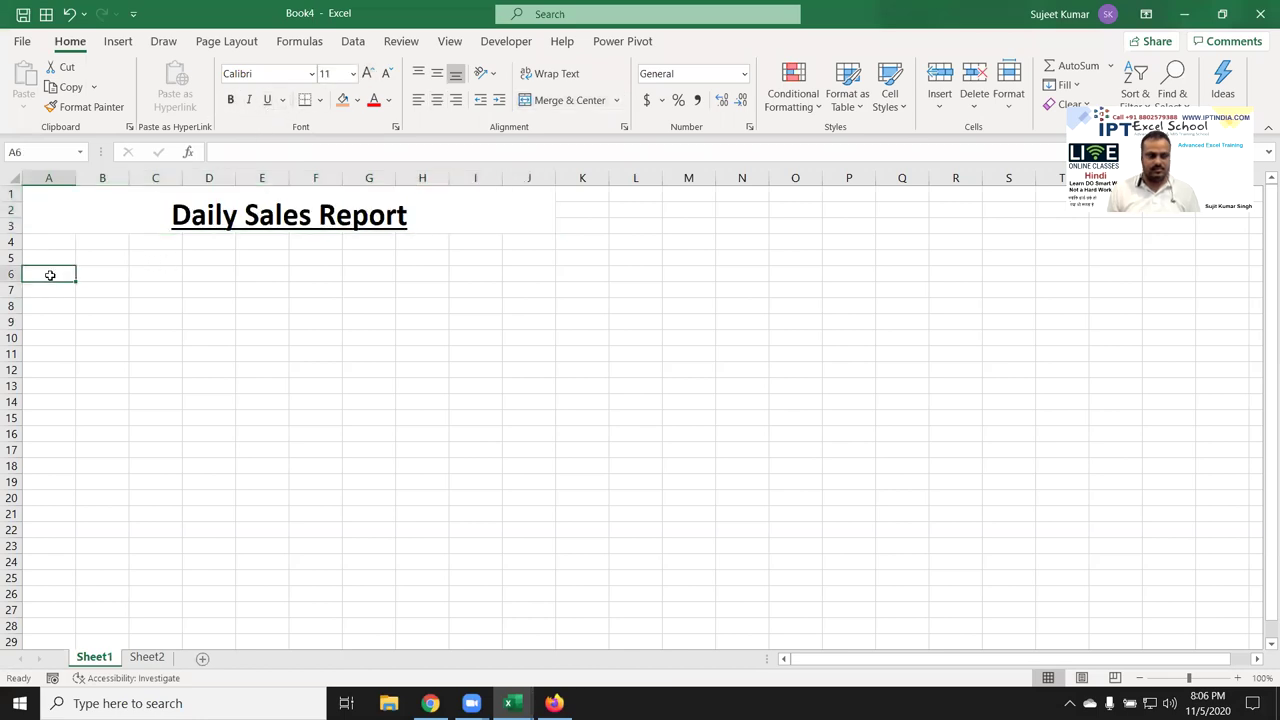
type("Sr")
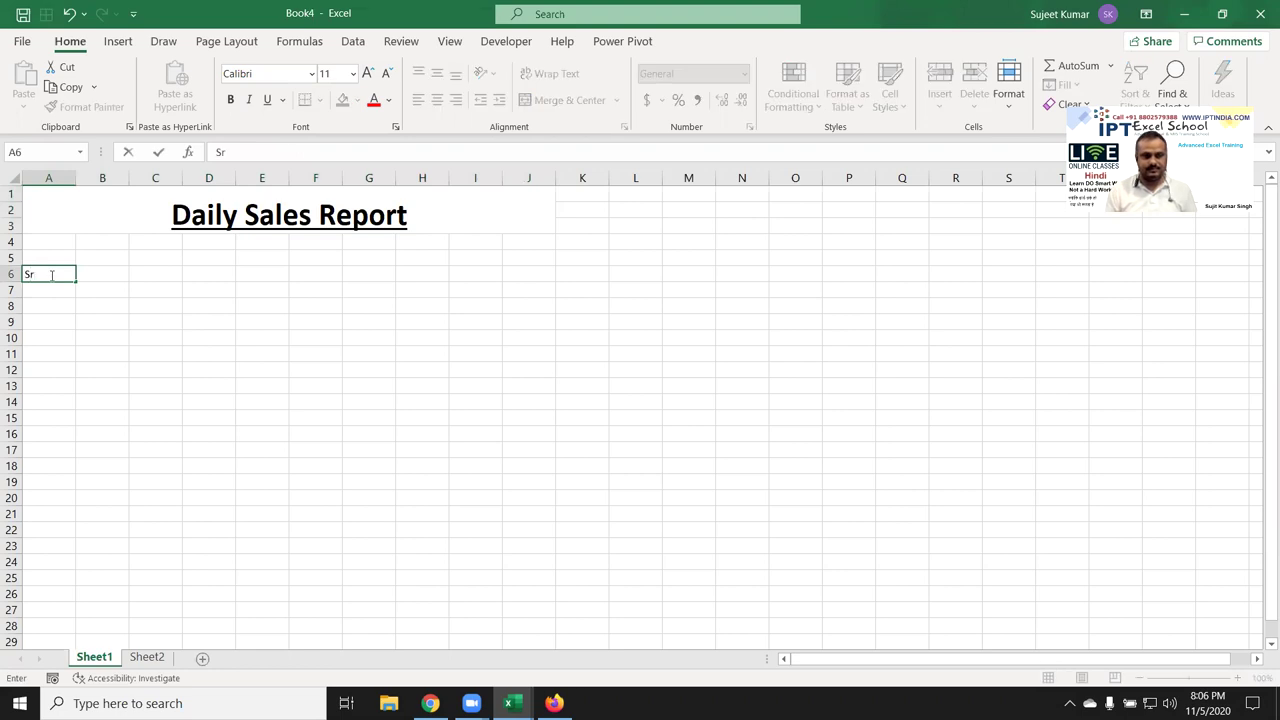
key("Tab")
type("NA")
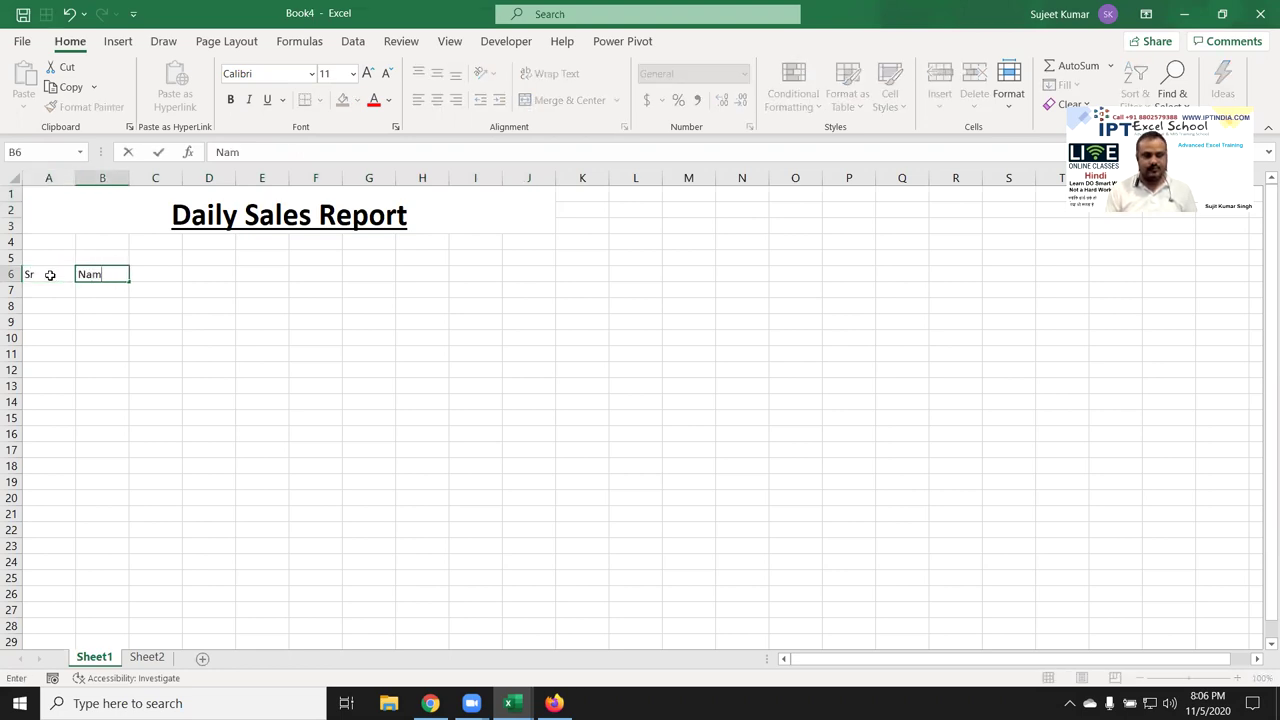
key("Tab")
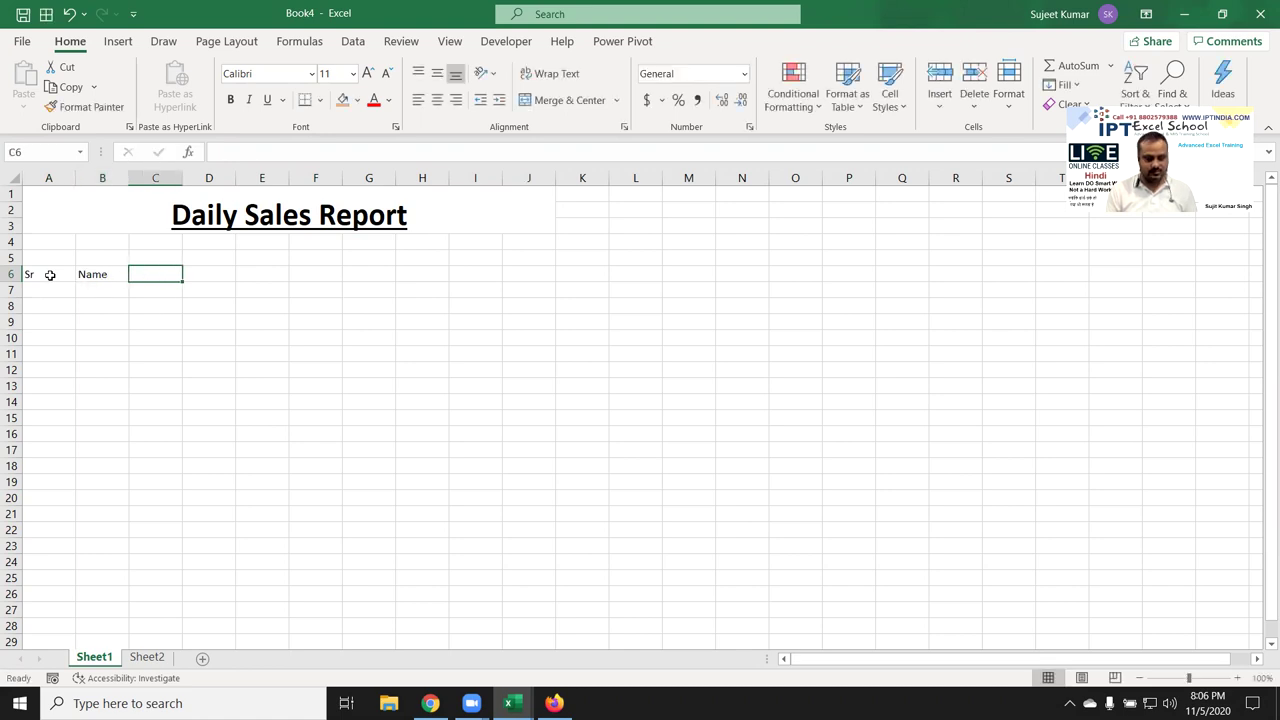
type("Qty")
key("Tab")
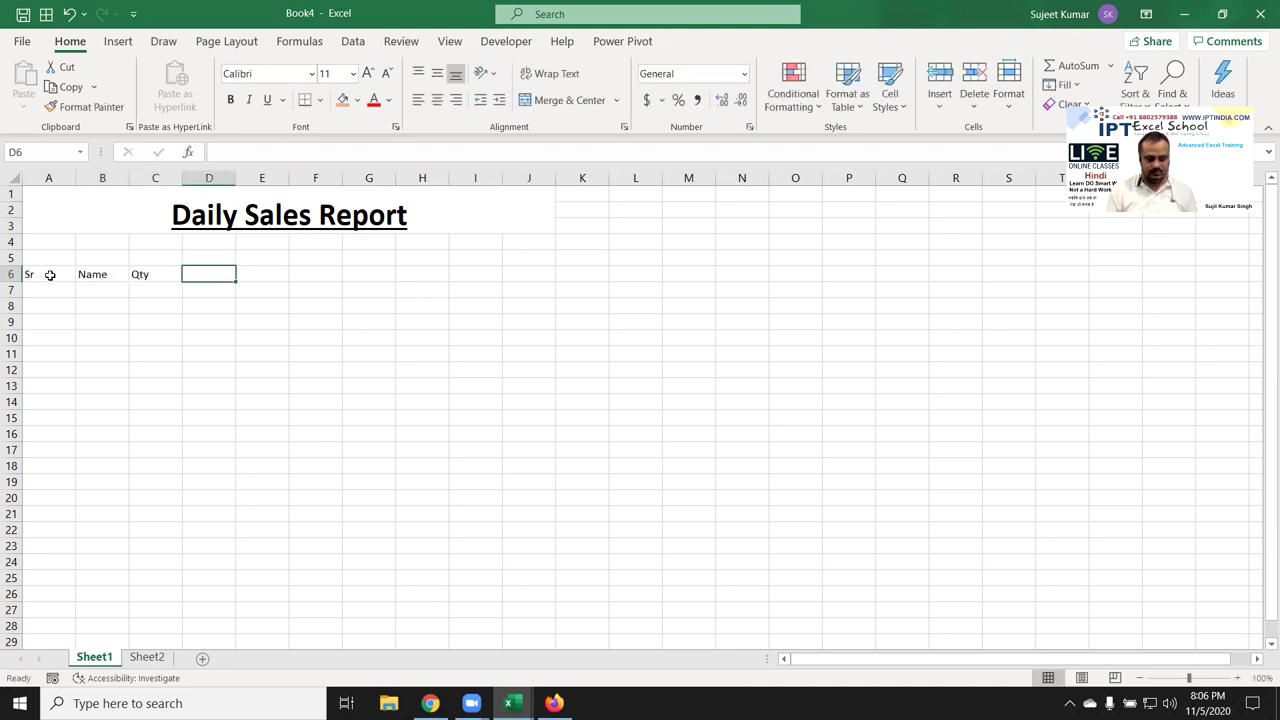
type("MRP")
key("Tab")
type("A")
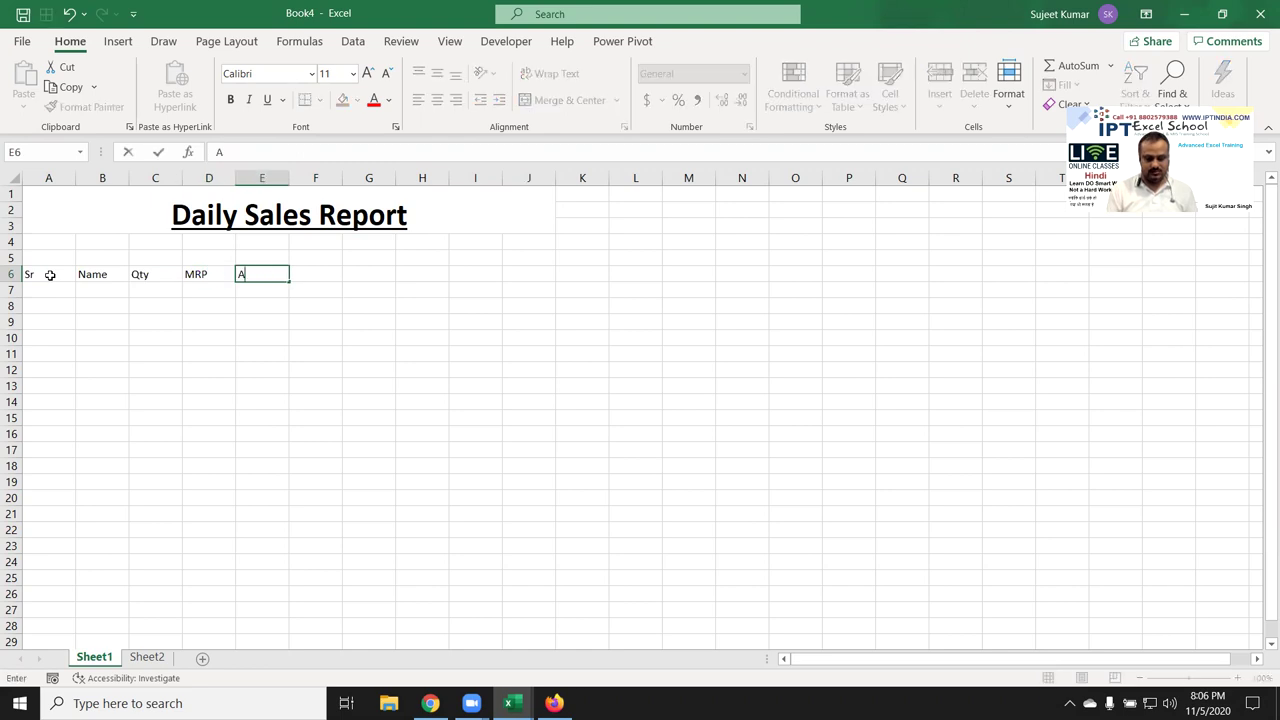
key("Tab")
type("Ta")
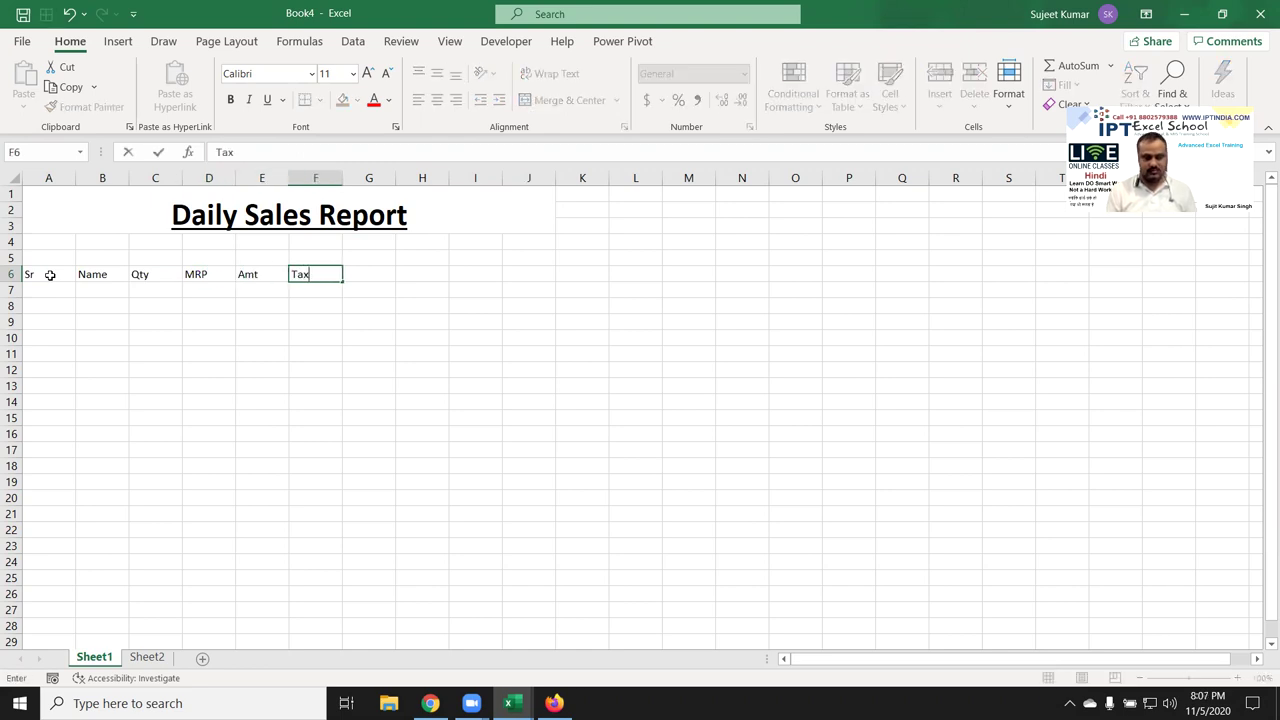
key("Return")
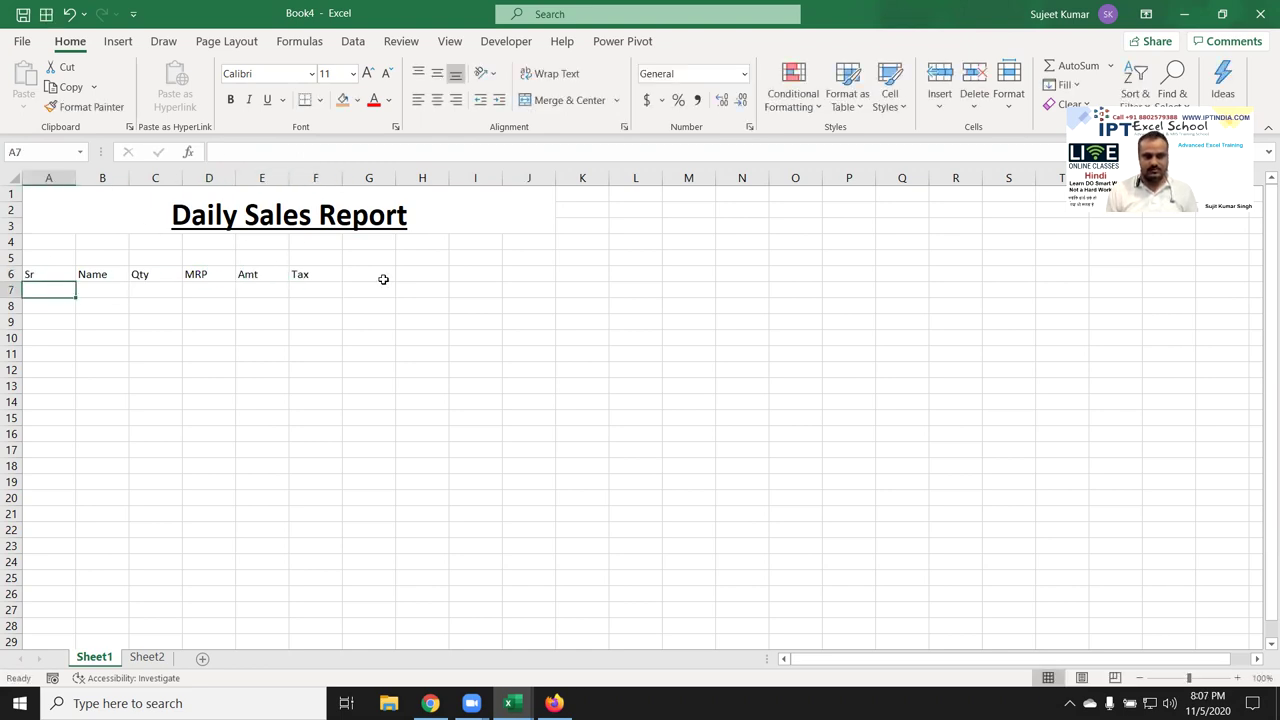
left_click(383, 279)
type("Total")
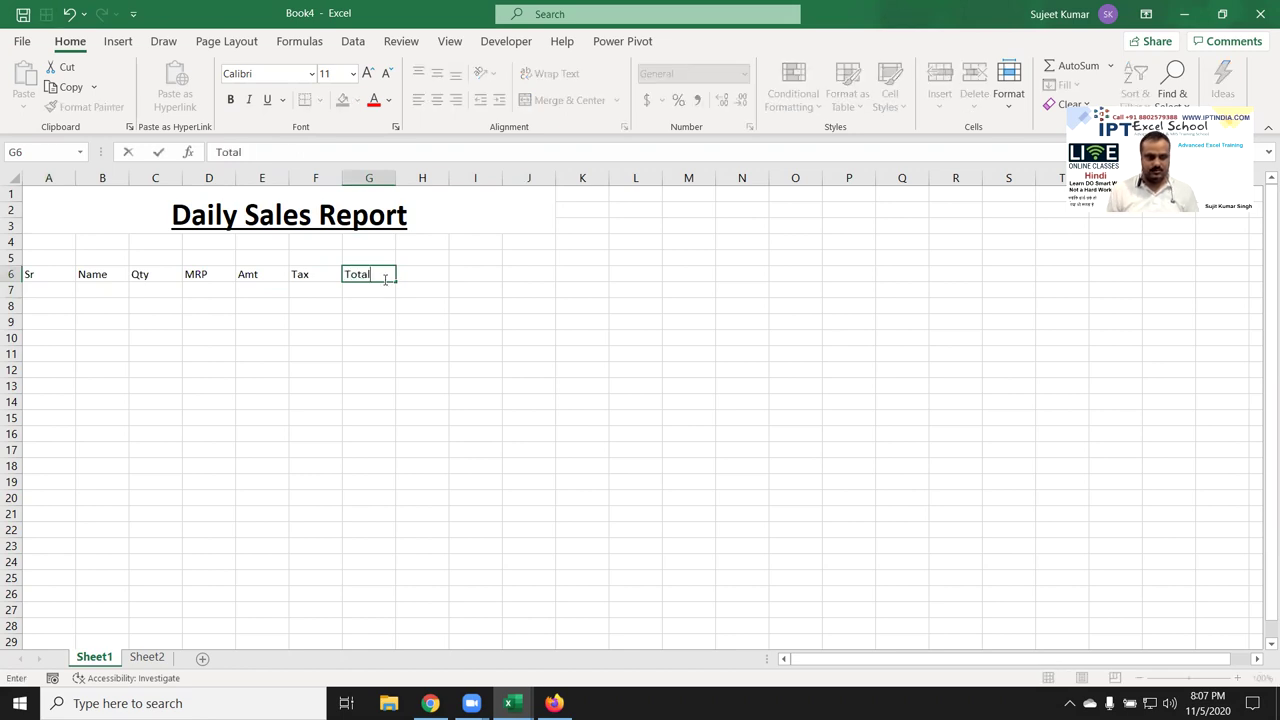
Label A18 'Total' and fill serial numbers 1 to 11 down A7:A17
left_click(30, 470)
type("Total")
key("Tab")
key("Tab")
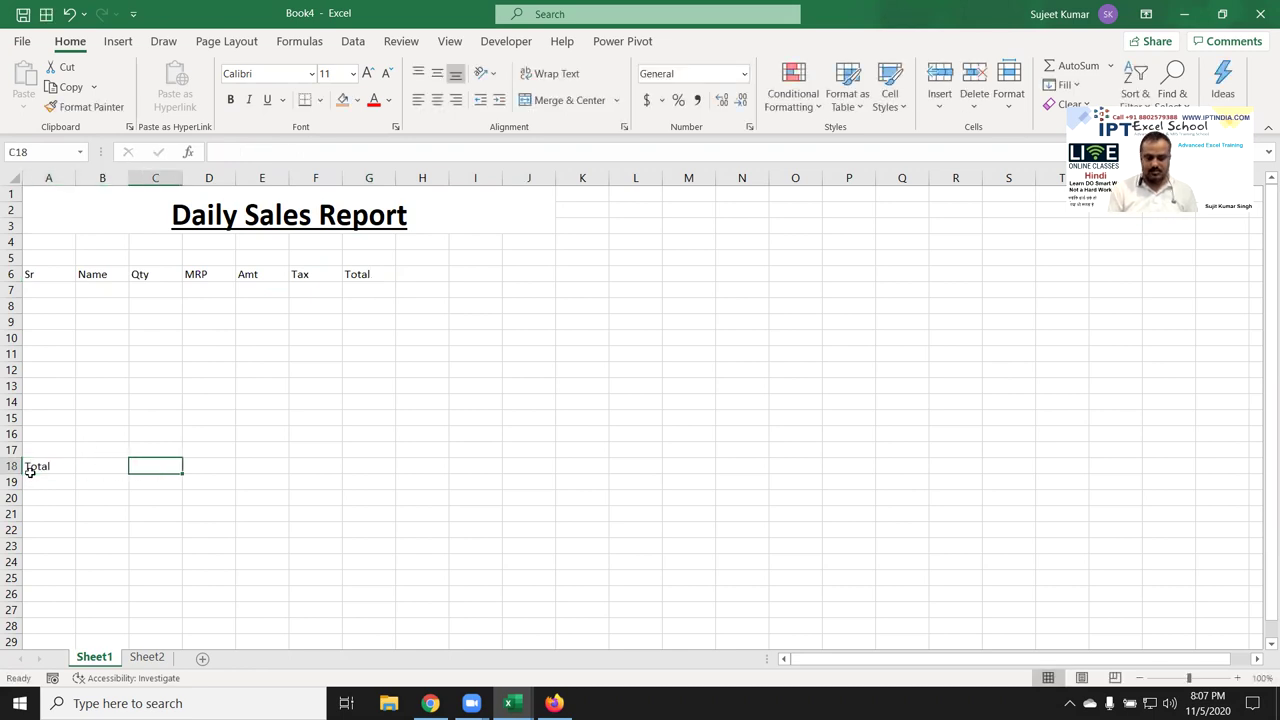
key("alt")
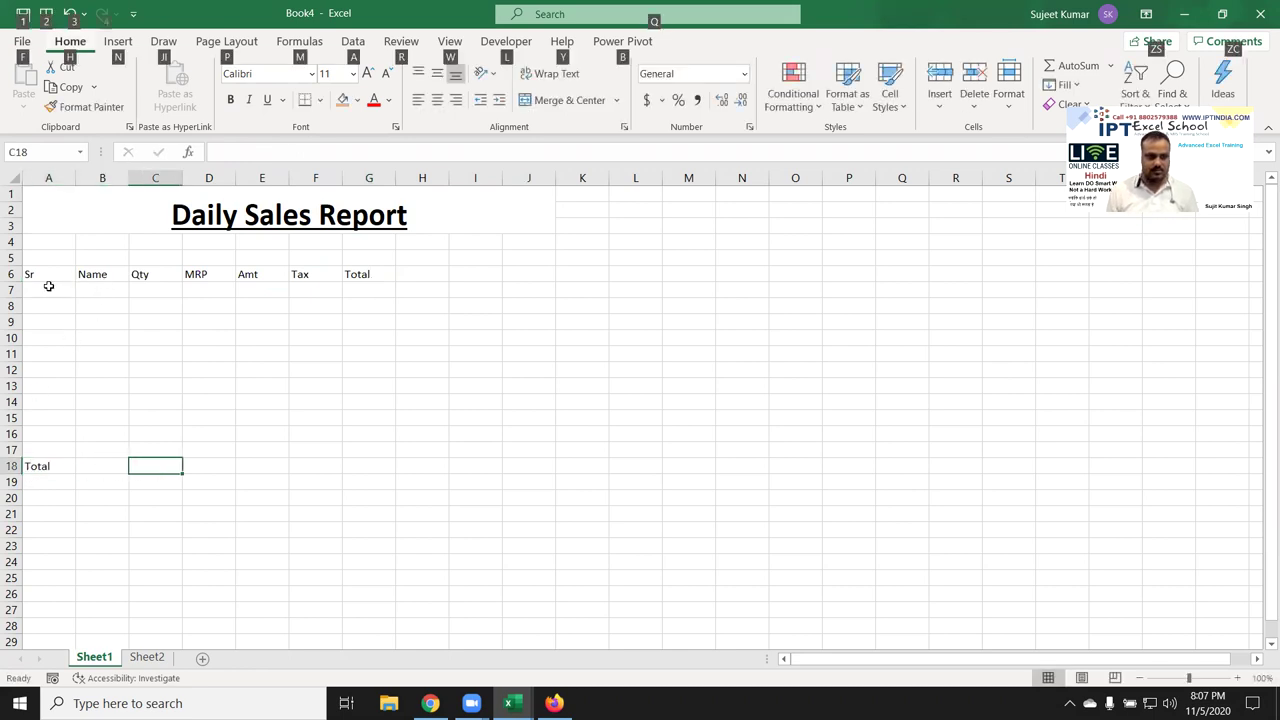
left_click(48, 286)
type("1")
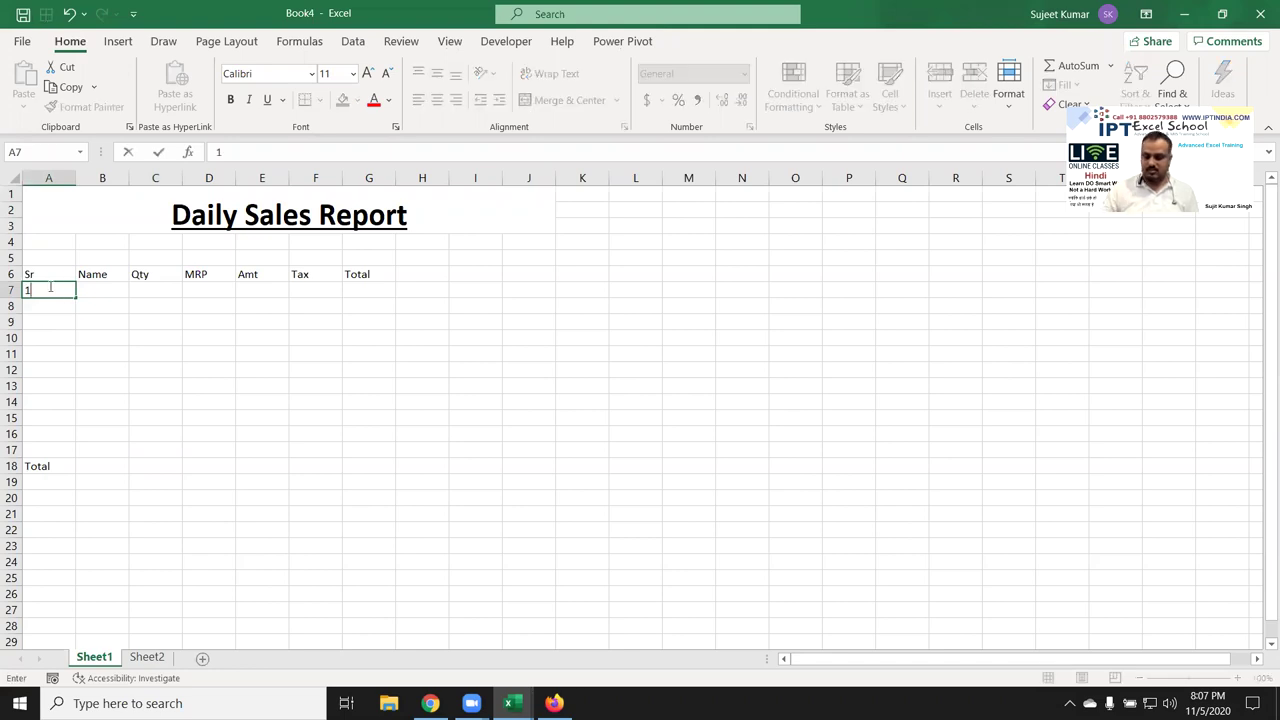
key("Return")
type("2")
key("Return")
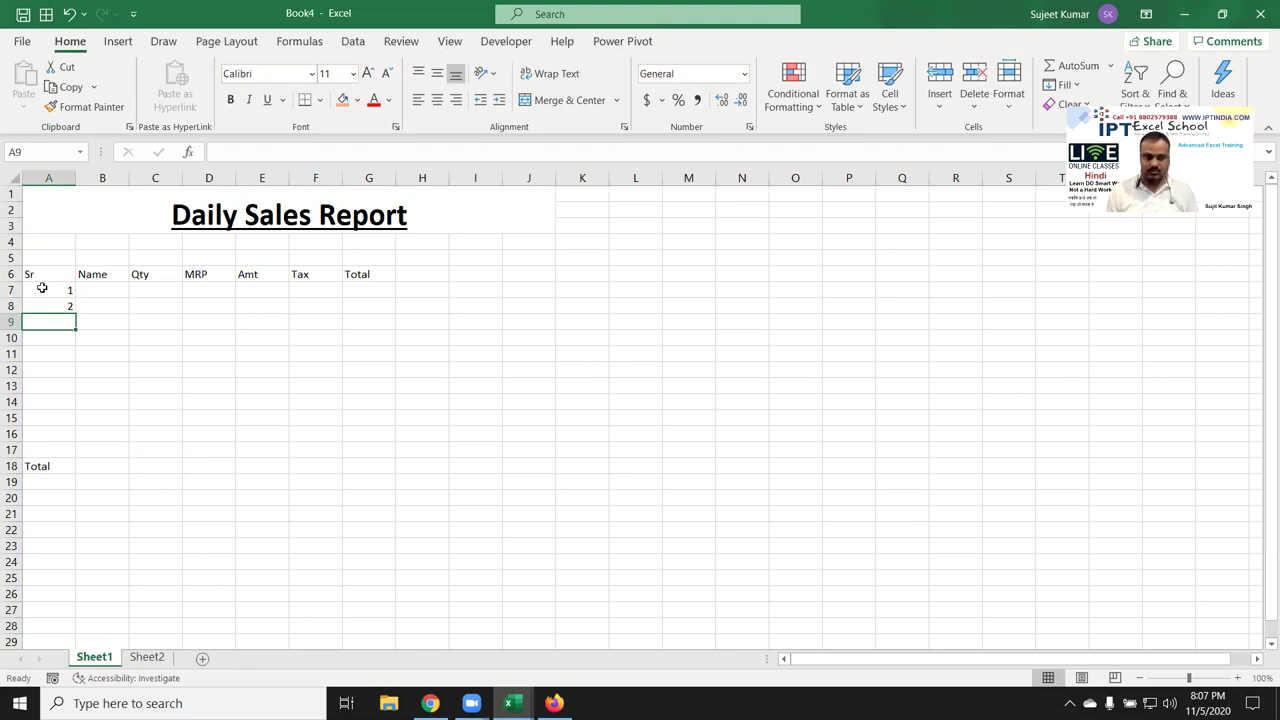
left_click_drag(54, 290, 72, 450)
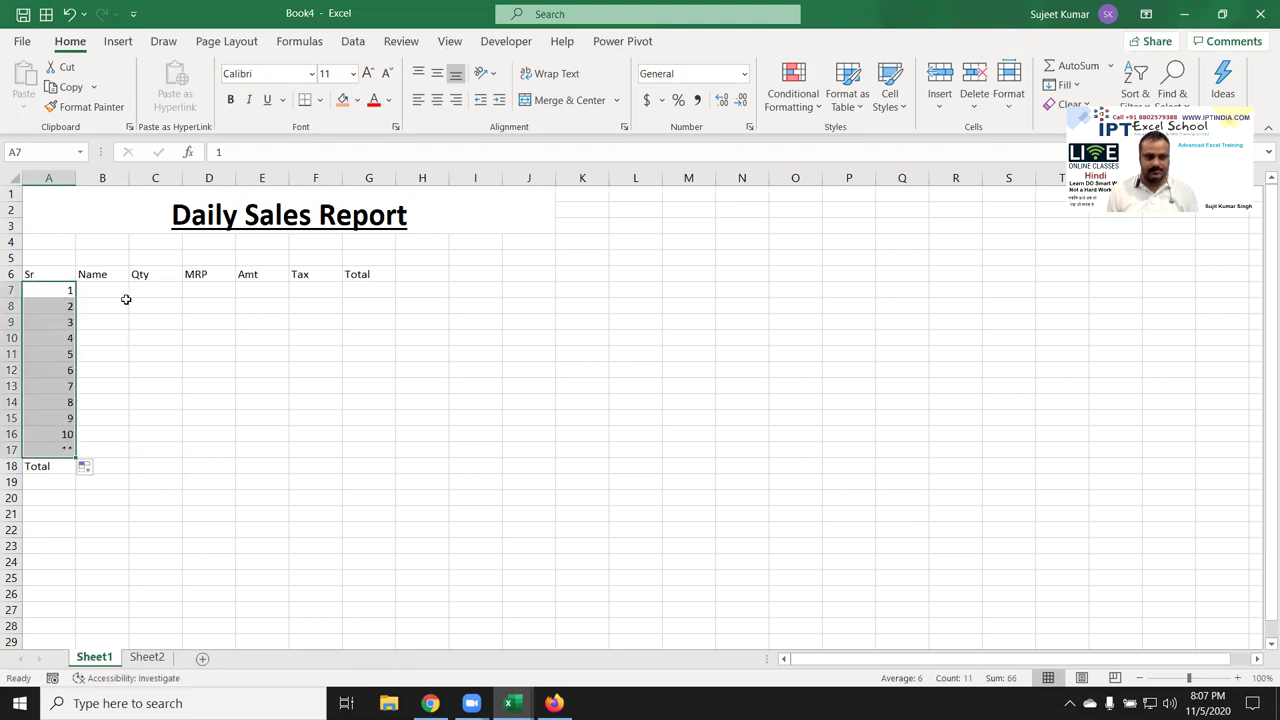
Enter 'Puja' in B7 and fill sample names down the Name column
left_click(126, 292)
type("Puja")
left_click(158, 318)
left_click(118, 294)
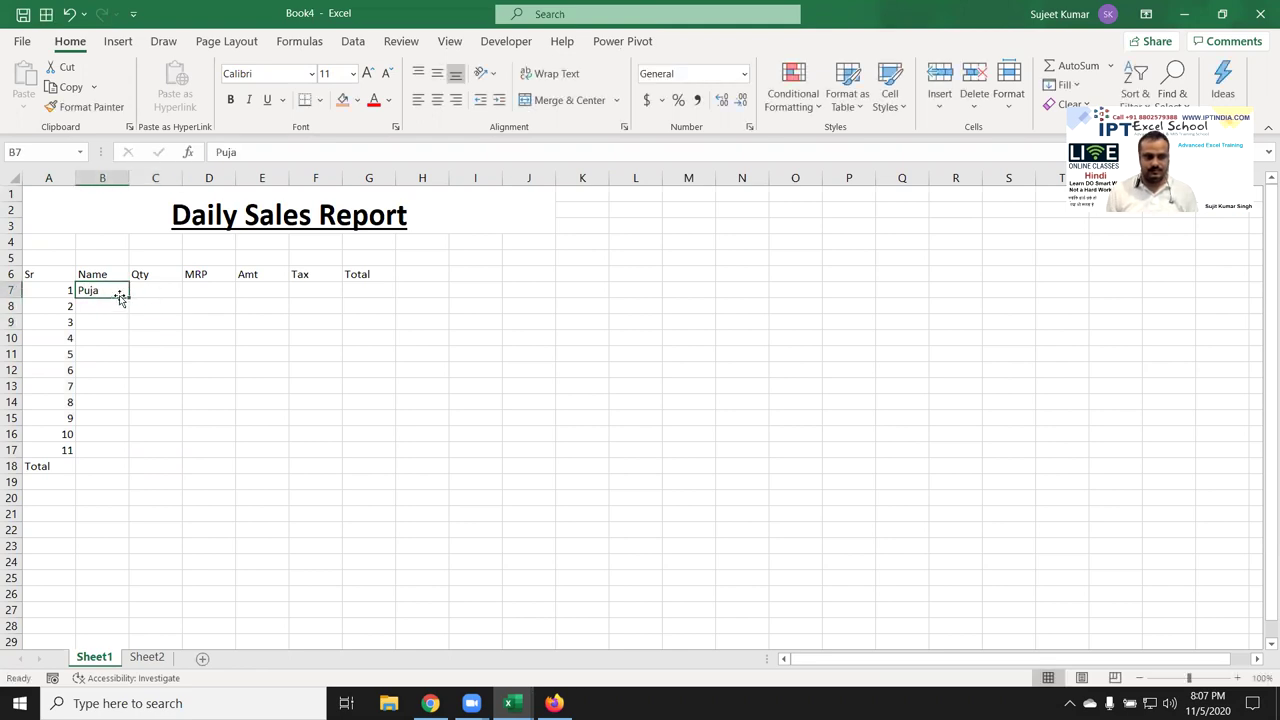
double_click(129, 297)
Put =RANDBETWEEN(10,90) in C7 and fill it down to row 18
left_click(165, 290)
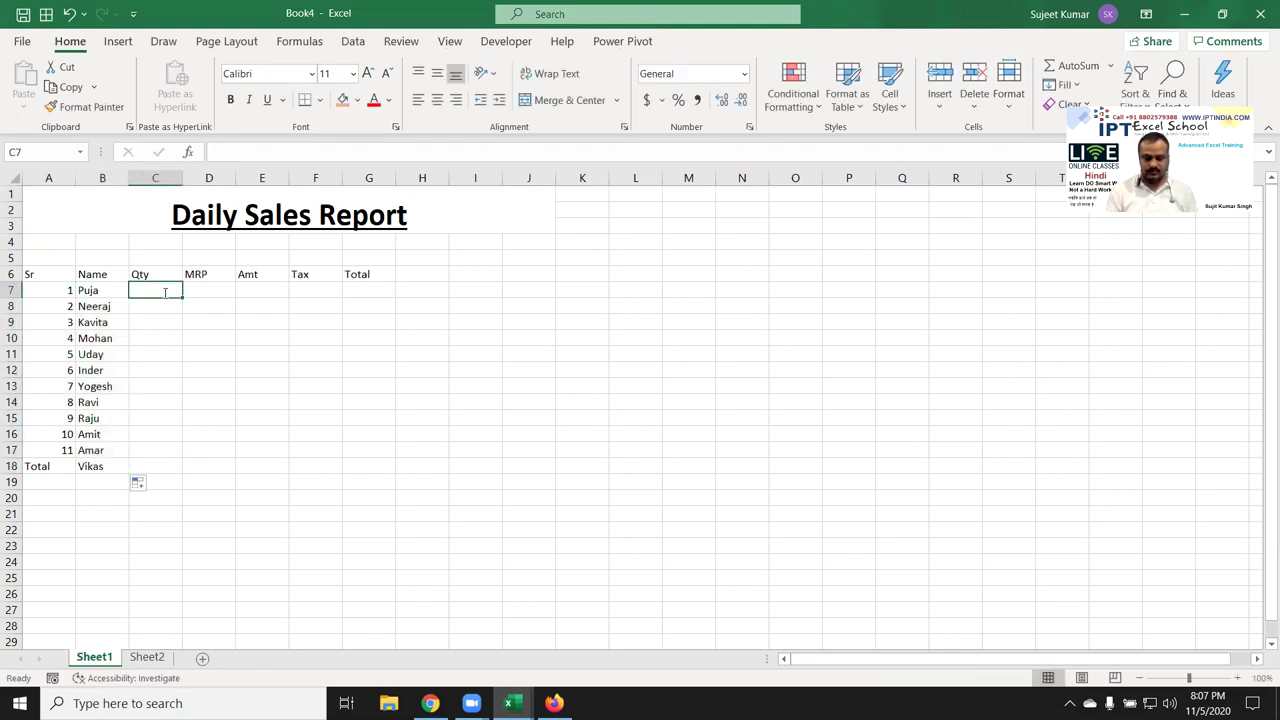
type("=ra")
key("Down")
key("Down")
key("Down")
key("Tab")
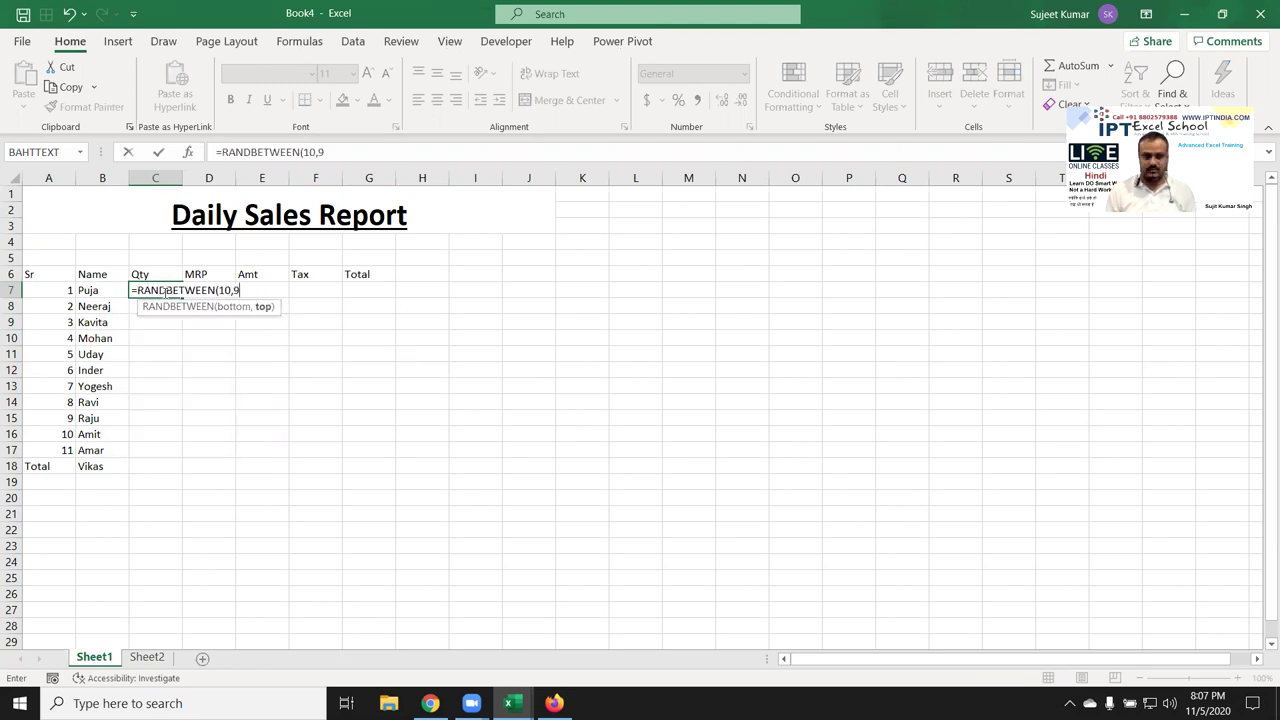
type(",90)")
key("Return")
mouse_move(165, 290)
left_mouse_down()
mouse_move(333, 317)
mouse_move(179, 384)
left_mouse_up()
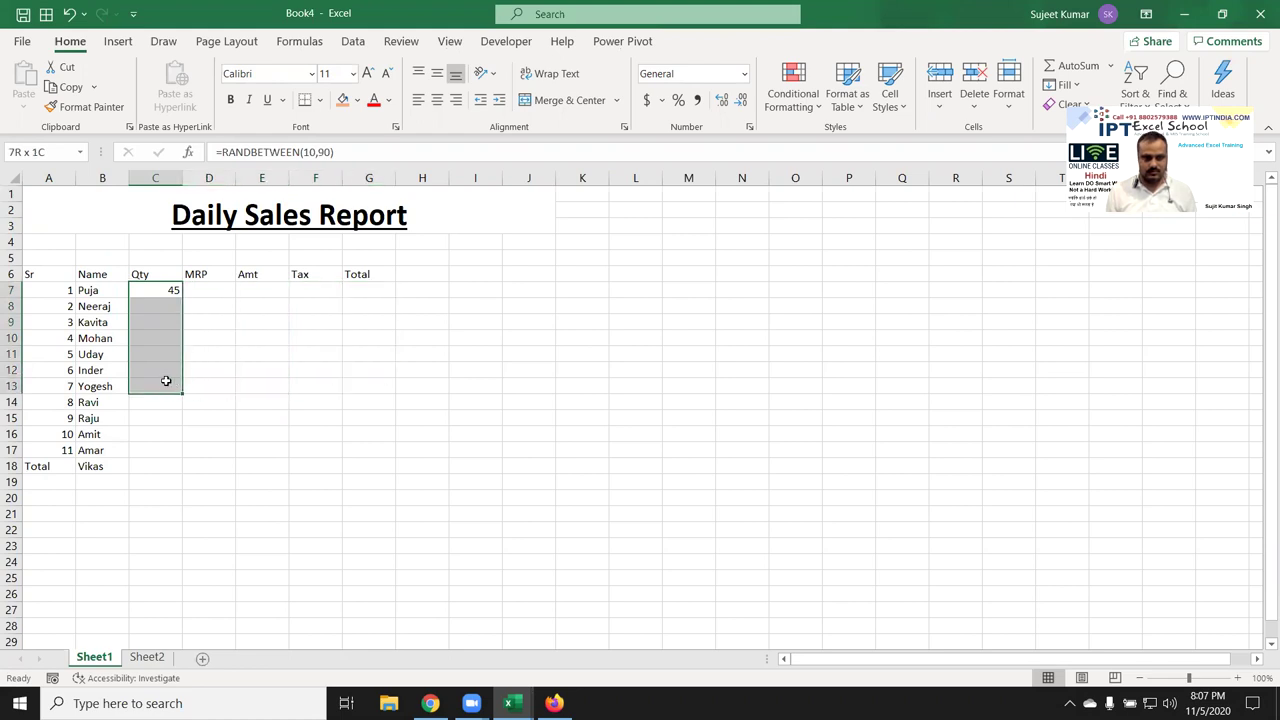
left_click_drag(179, 384, 171, 291)
double_click(182, 295)
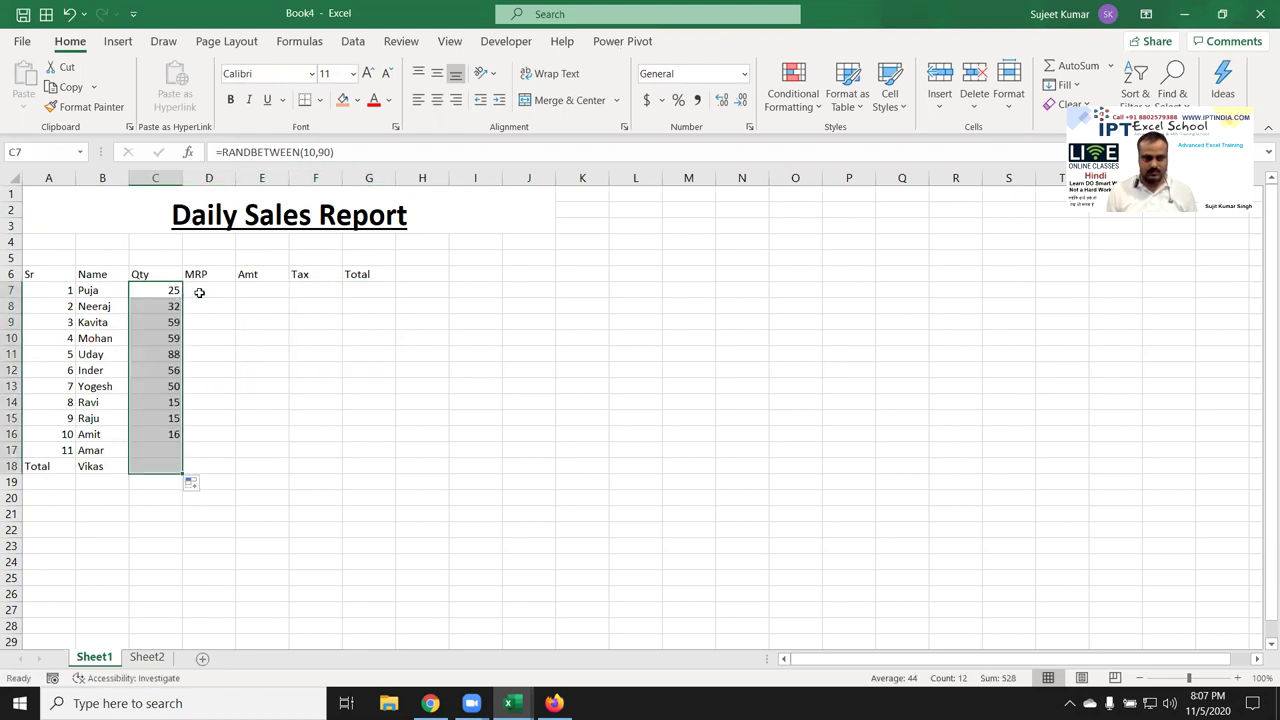
Start a RANDBETWEEN formula in D7 for the MRP
left_click(215, 291)
type("=r")
key("Down")
key("Down")
key("Down")
key("Tab")
Finish the random MRP formula in D7 and fill it down to row 18
type(",")
key("Return")
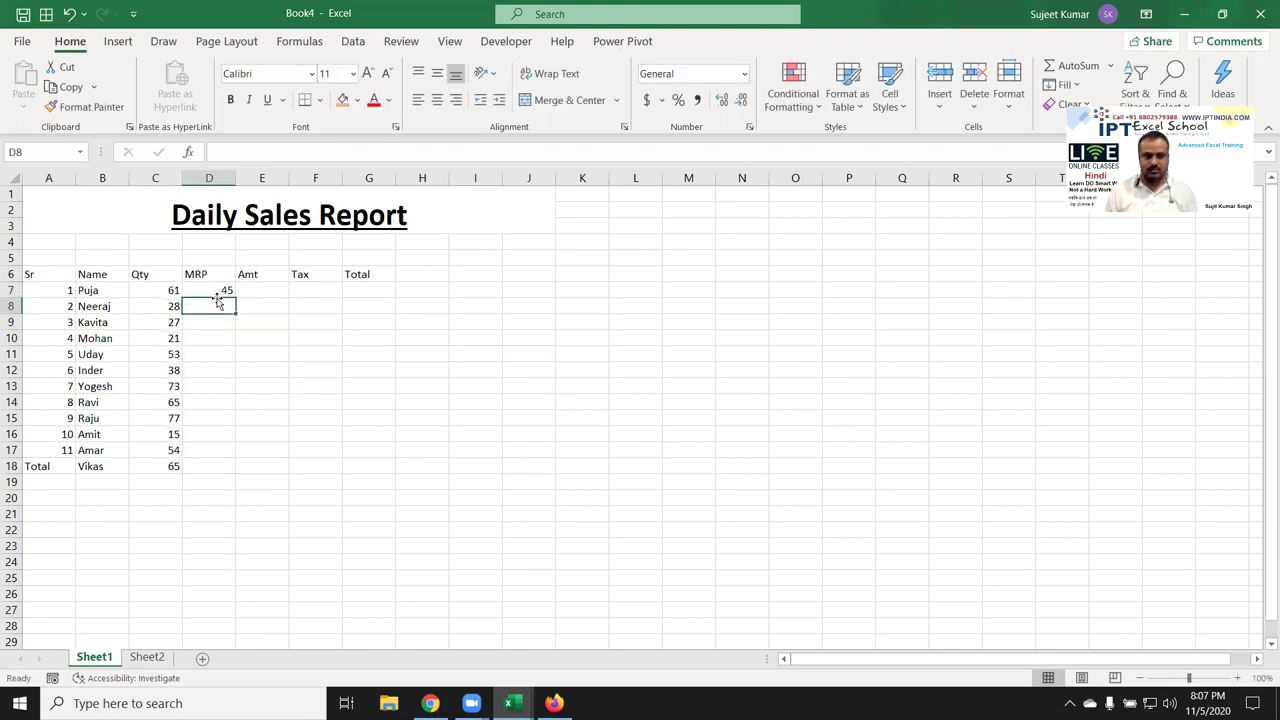
left_click(229, 290)
double_click(233, 295)
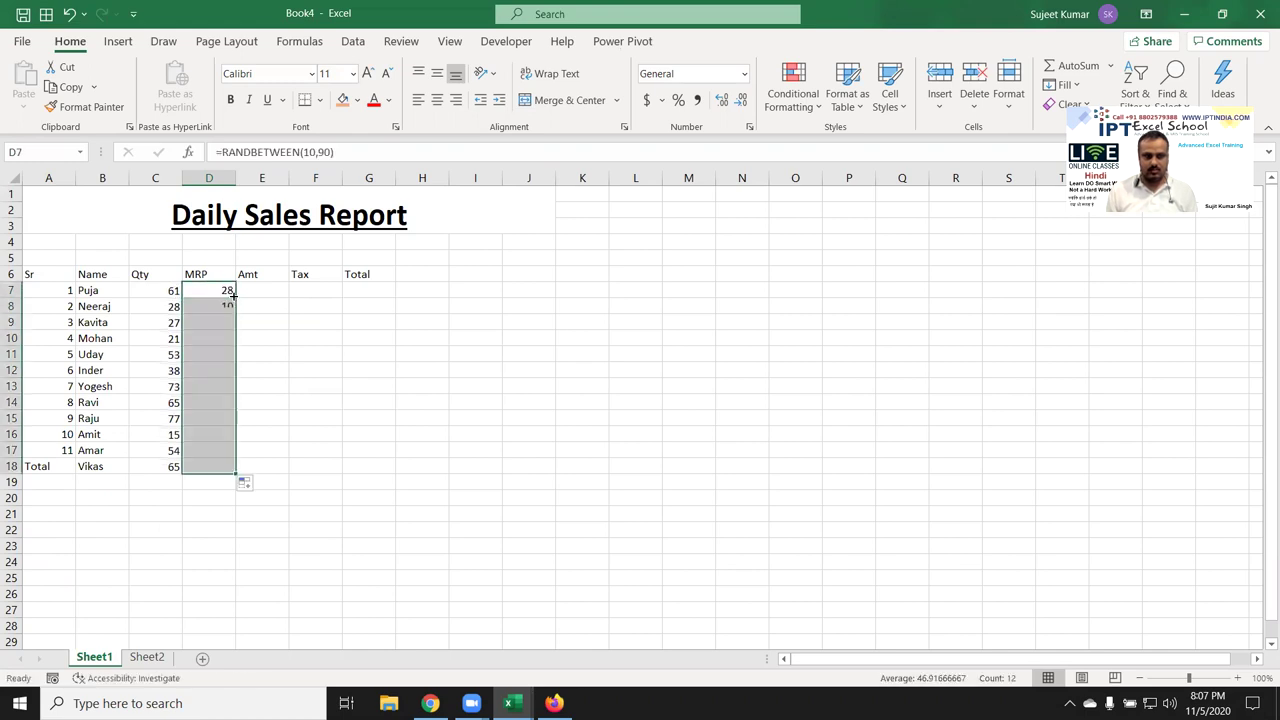
Calculate Amt as =C7*D7 in E7 and fill it down
left_click(257, 289)
type("=")
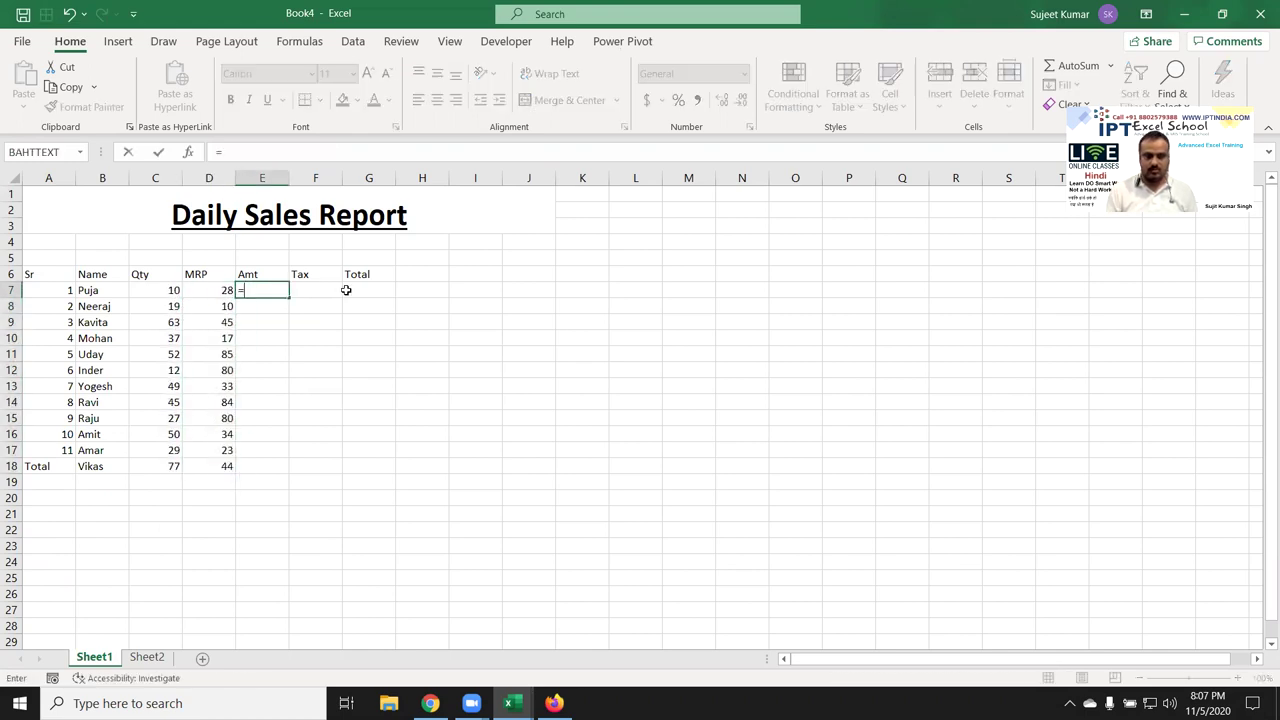
key("Left")
key("Left")
type("*")
key("Left")
key("Return")
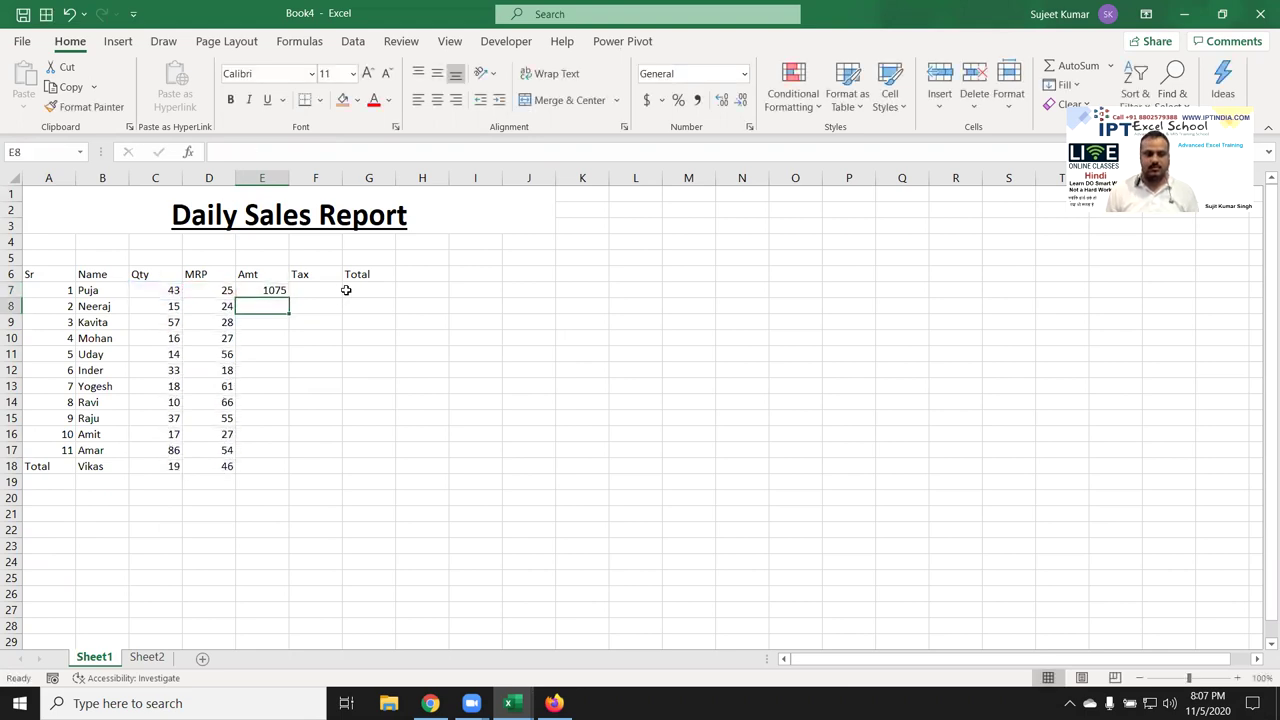
left_click(270, 290)
double_click(288, 297)
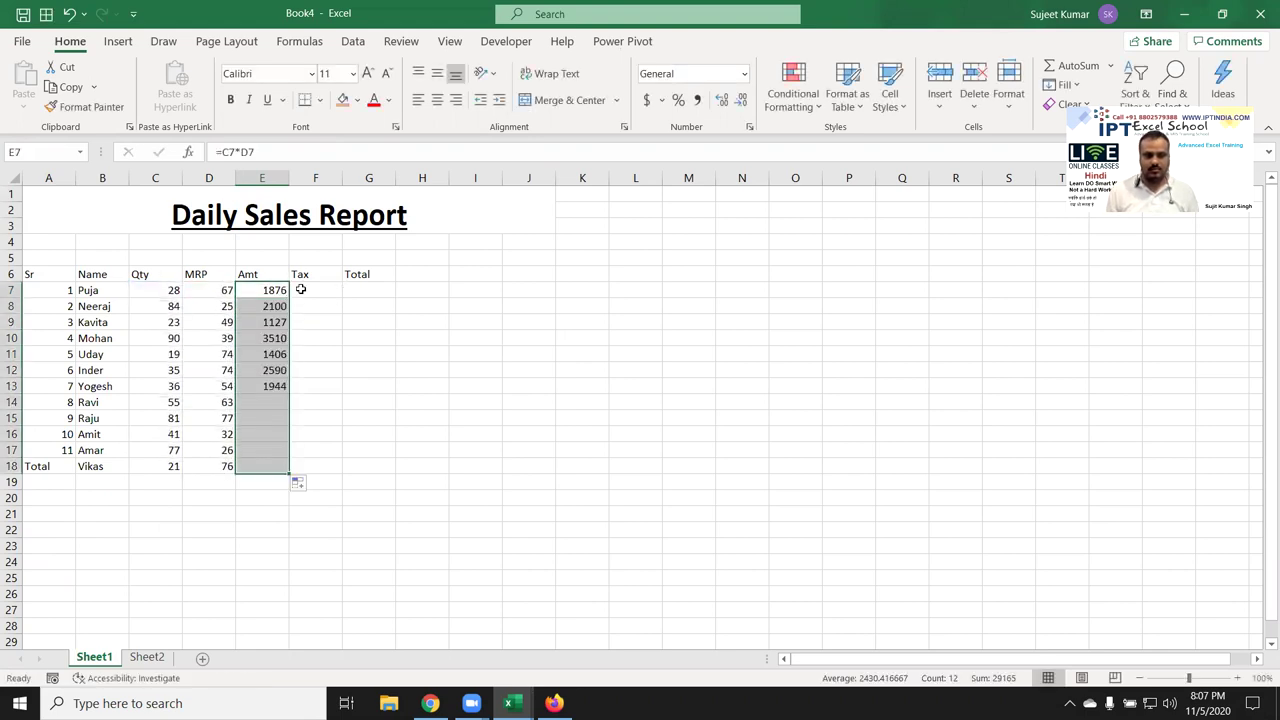
Calculate 18% Tax as =E7*18% in F7 and fill it down
left_click(314, 287)
type("=")
key("Left")
type("*1")
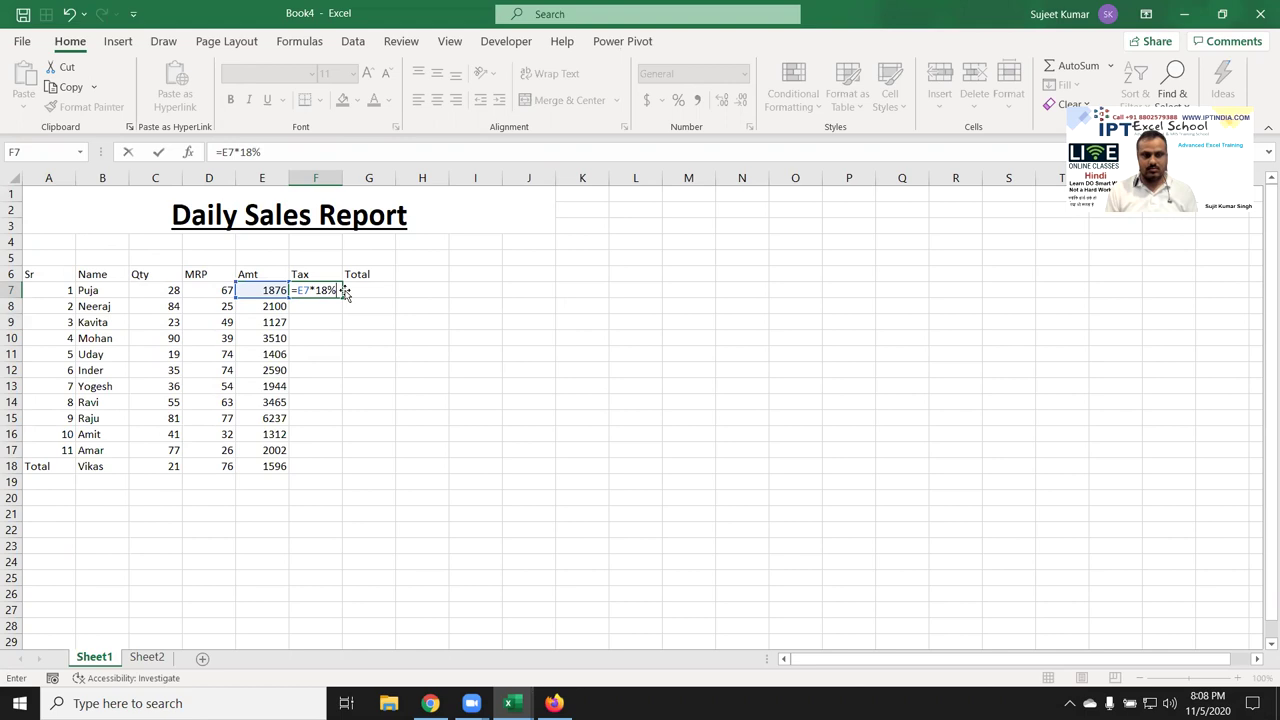
key("Return")
left_click(333, 291)
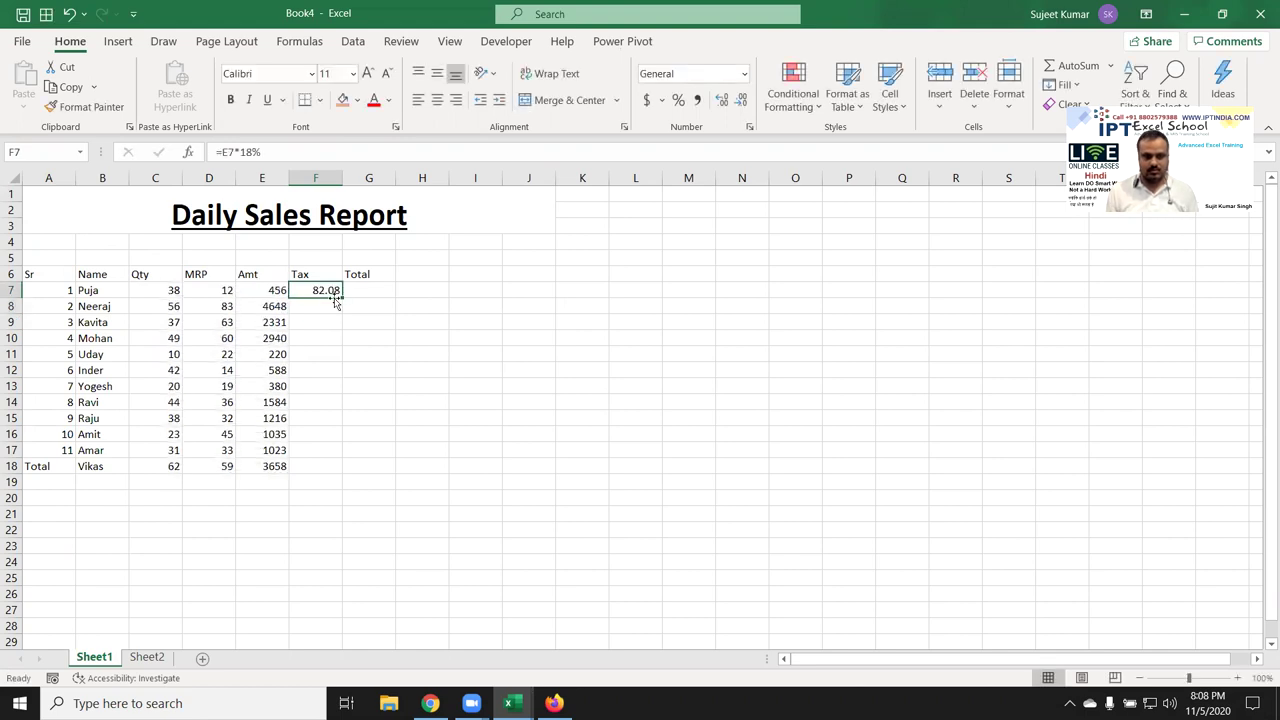
double_click(339, 299)
Calculate Total as =E7+F7 in G7 and fill it down
left_click(357, 290)
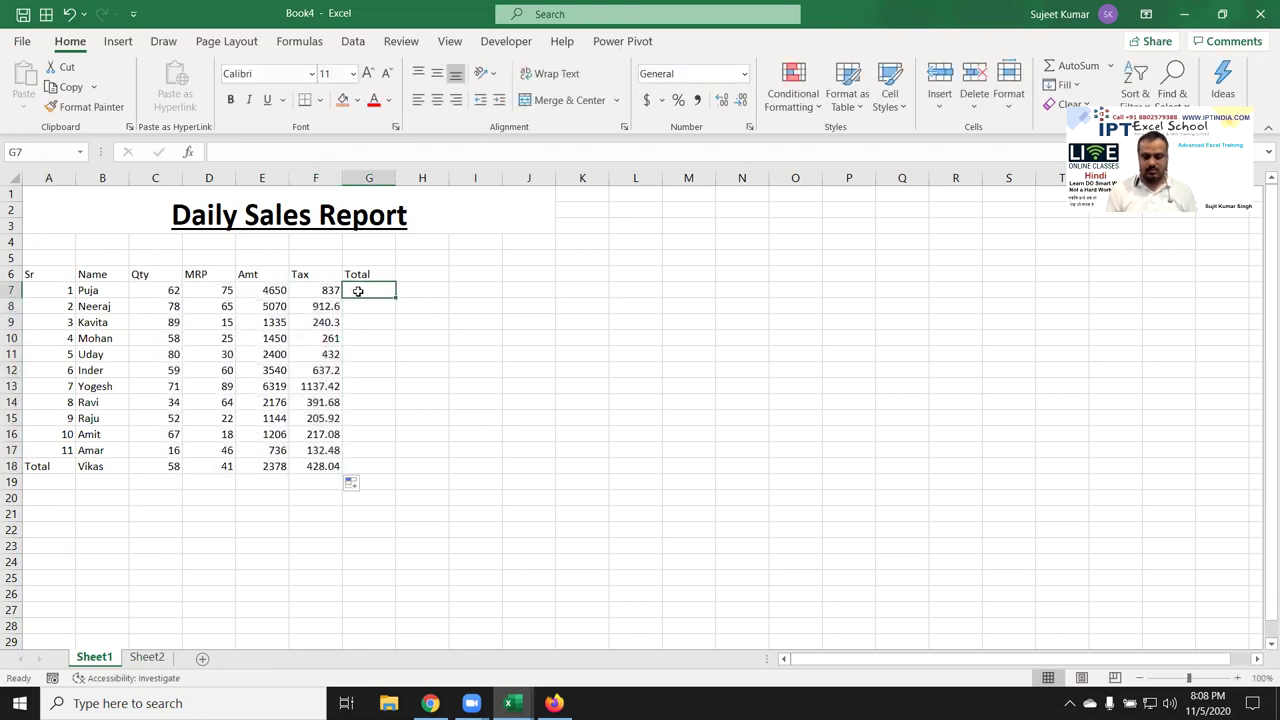
type("=")
key("Left")
key("Left")
type("+")
key("Left")
key("Return")
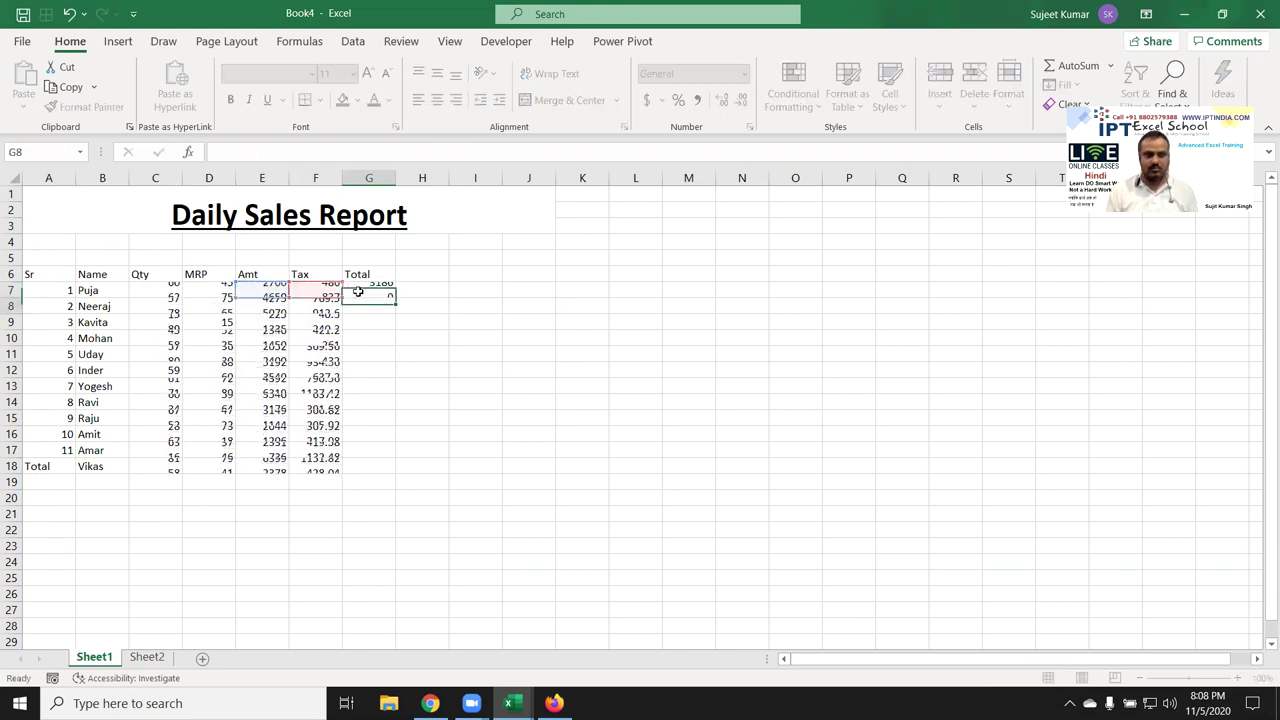
left_click(362, 292)
double_click(396, 291)
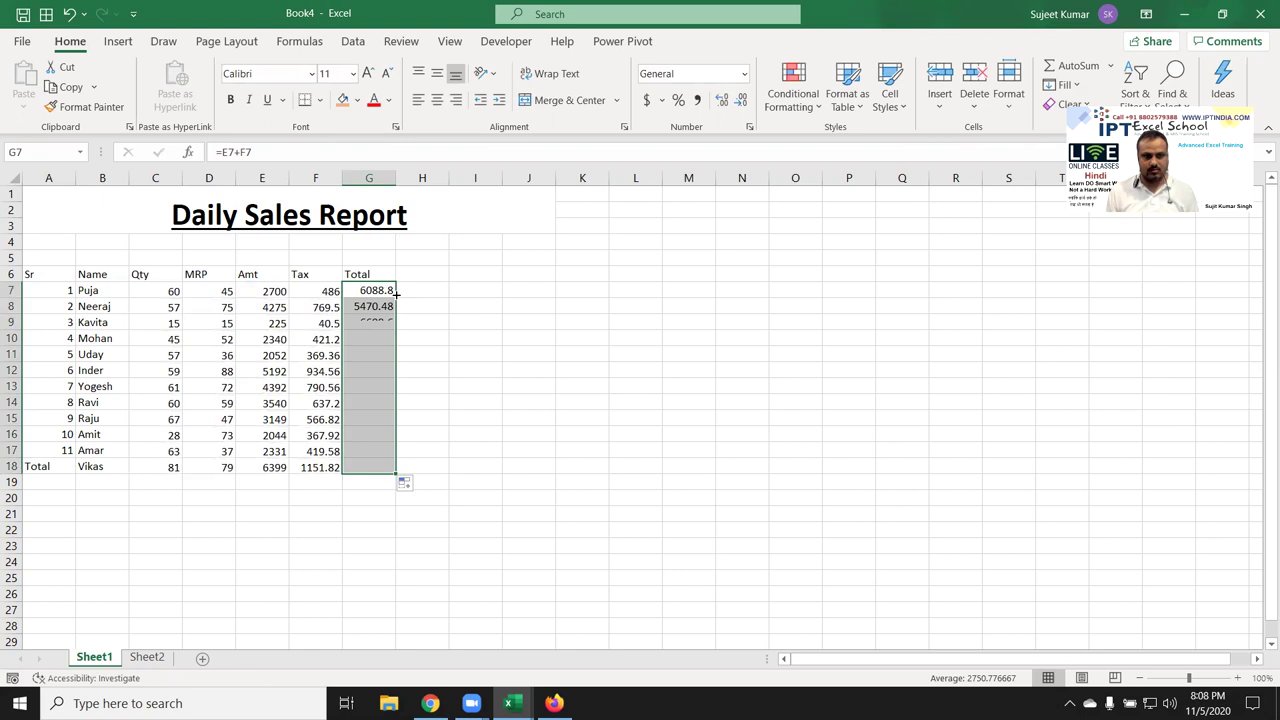
Clear row 18, AutoSum the Qty column in C18, and copy the sum across to G18
left_click_drag(90, 468, 372, 466)
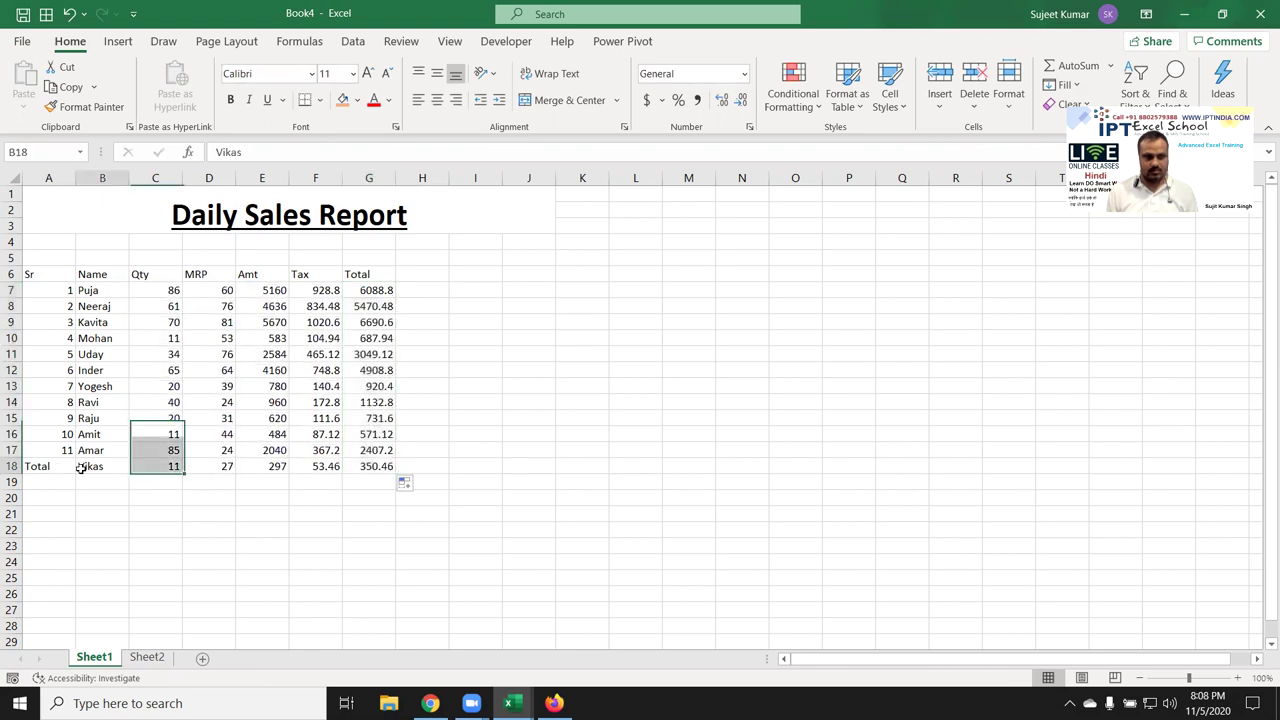
key("Delete")
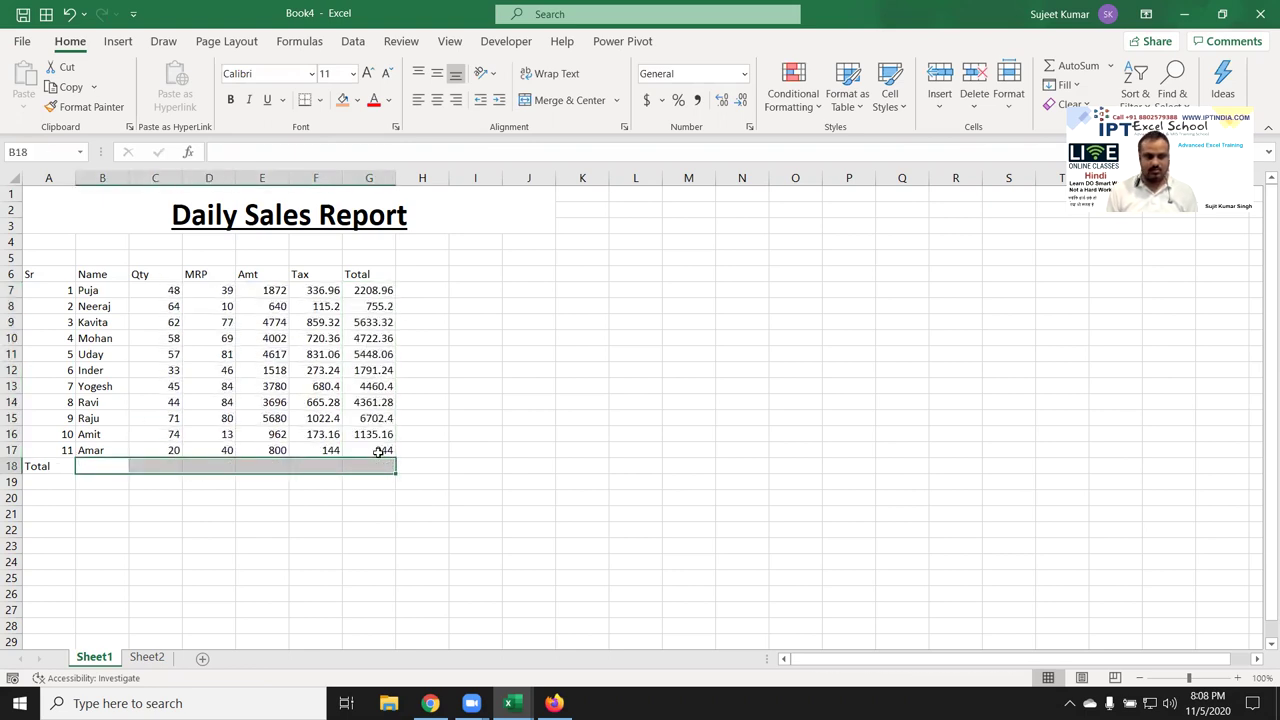
key("Left")
key("Right")
key("Right")
key("Right")
key("Left")
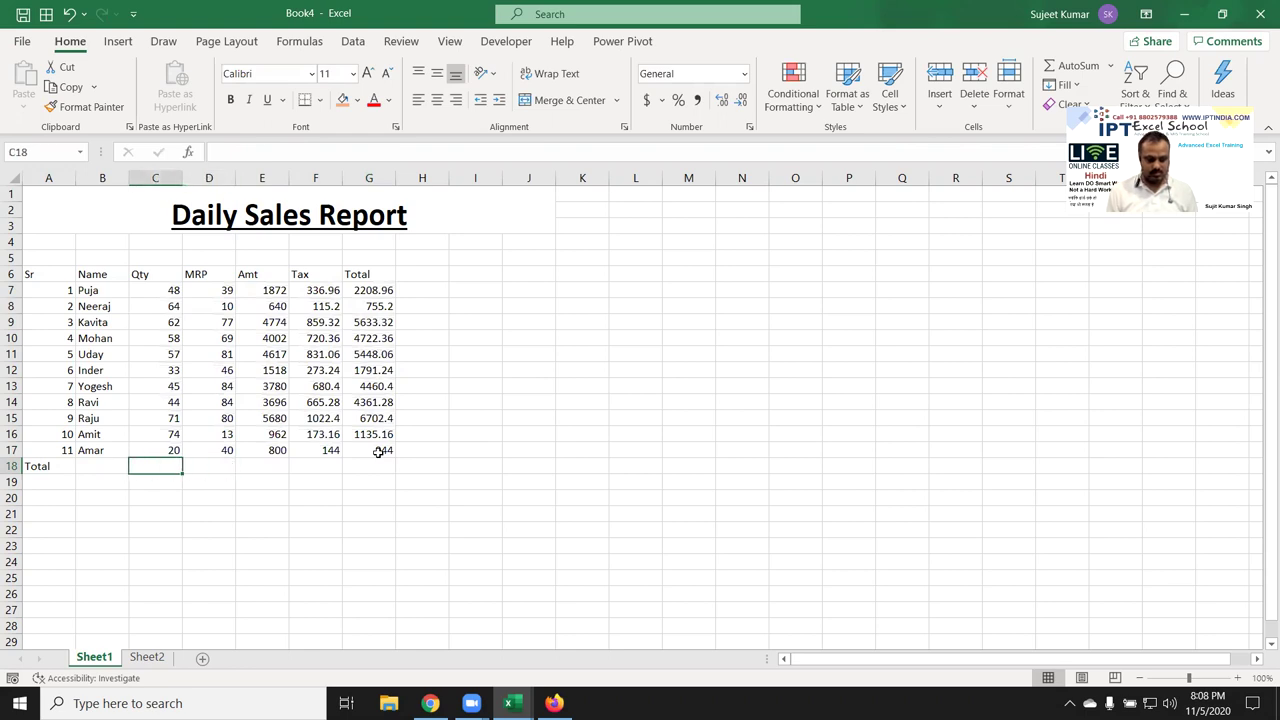
key("alt+=")
key("ctrl+Return")
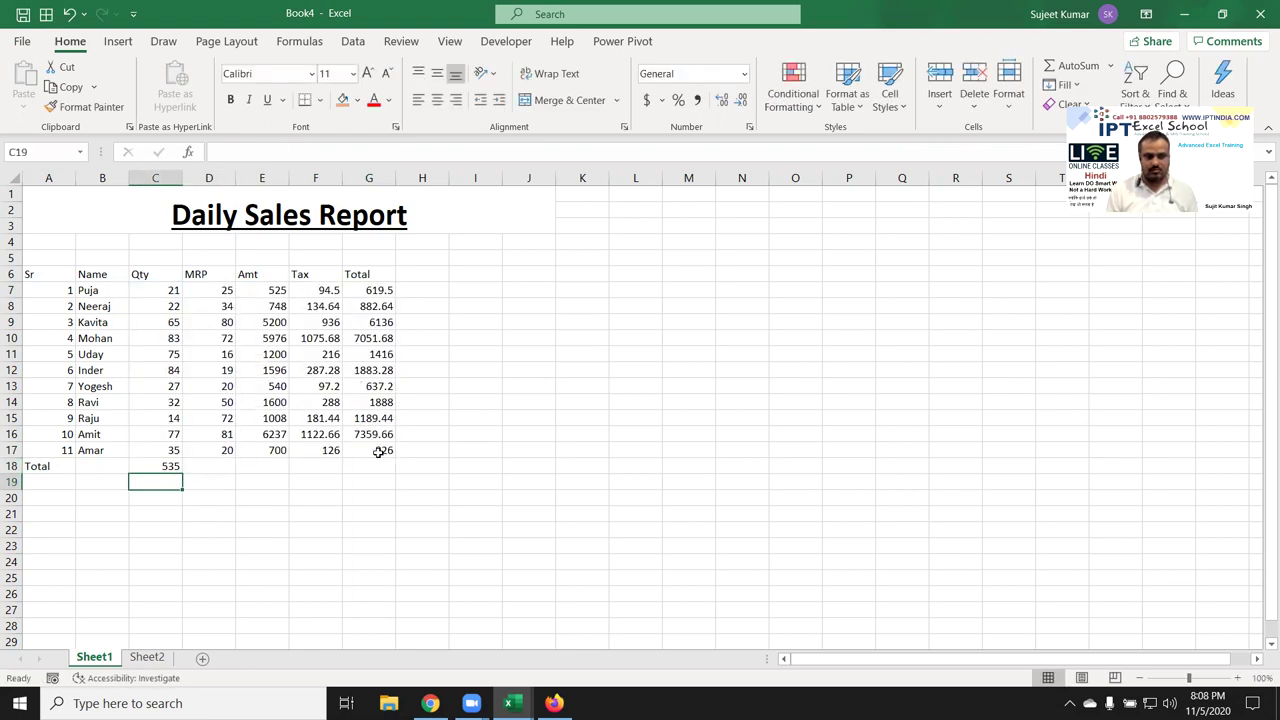
left_click_drag(183, 474, 392, 474)
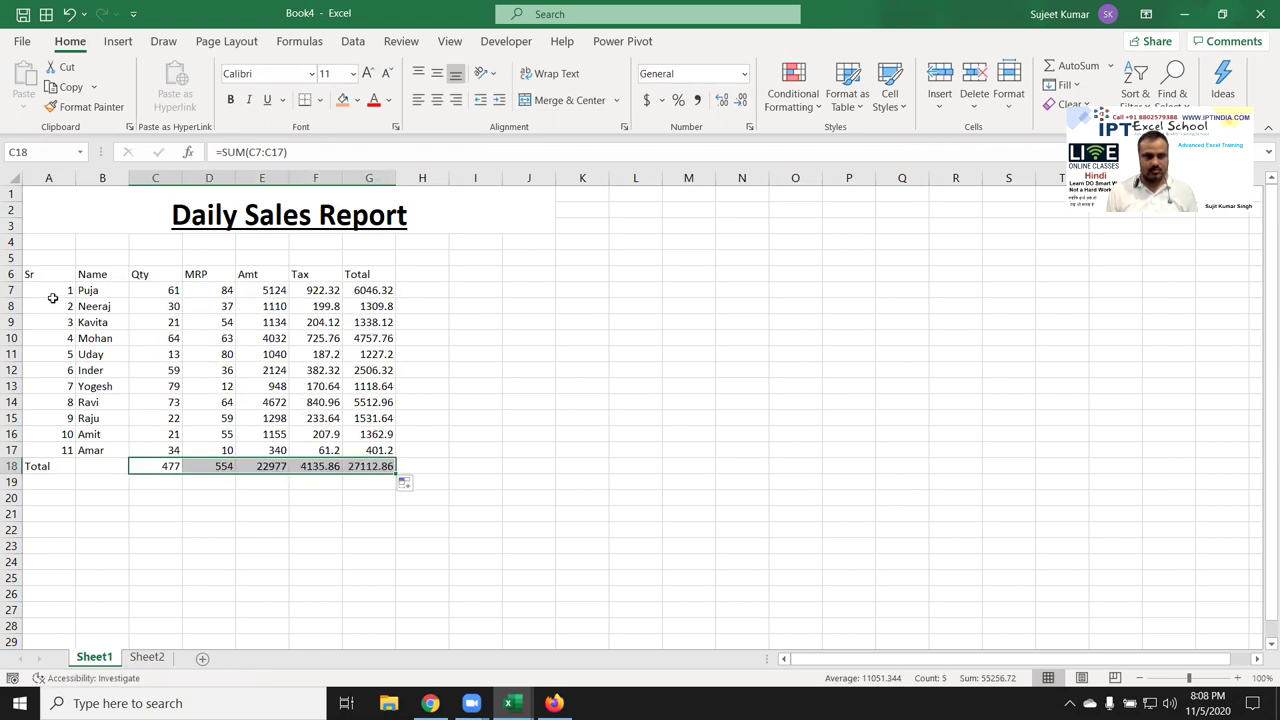
left_click_drag(38, 277, 392, 468)
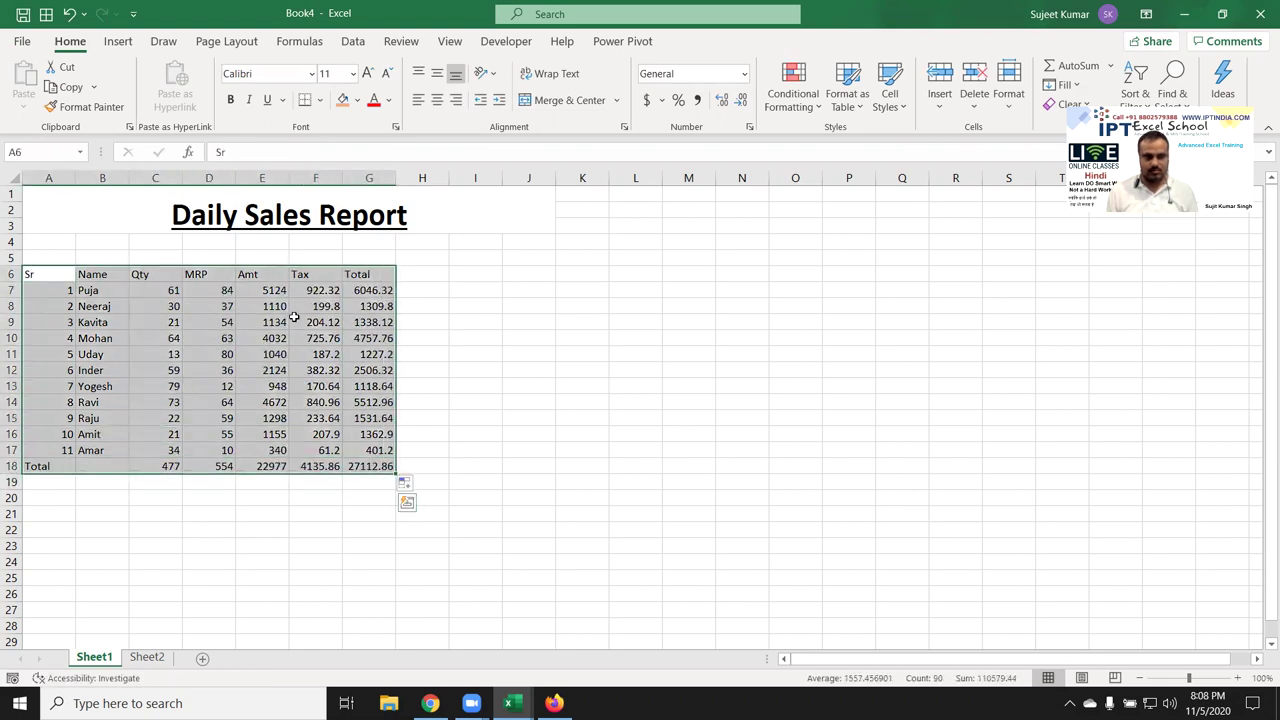
Apply All Borders and bold text to the A6:G18 table
left_click(319, 100)
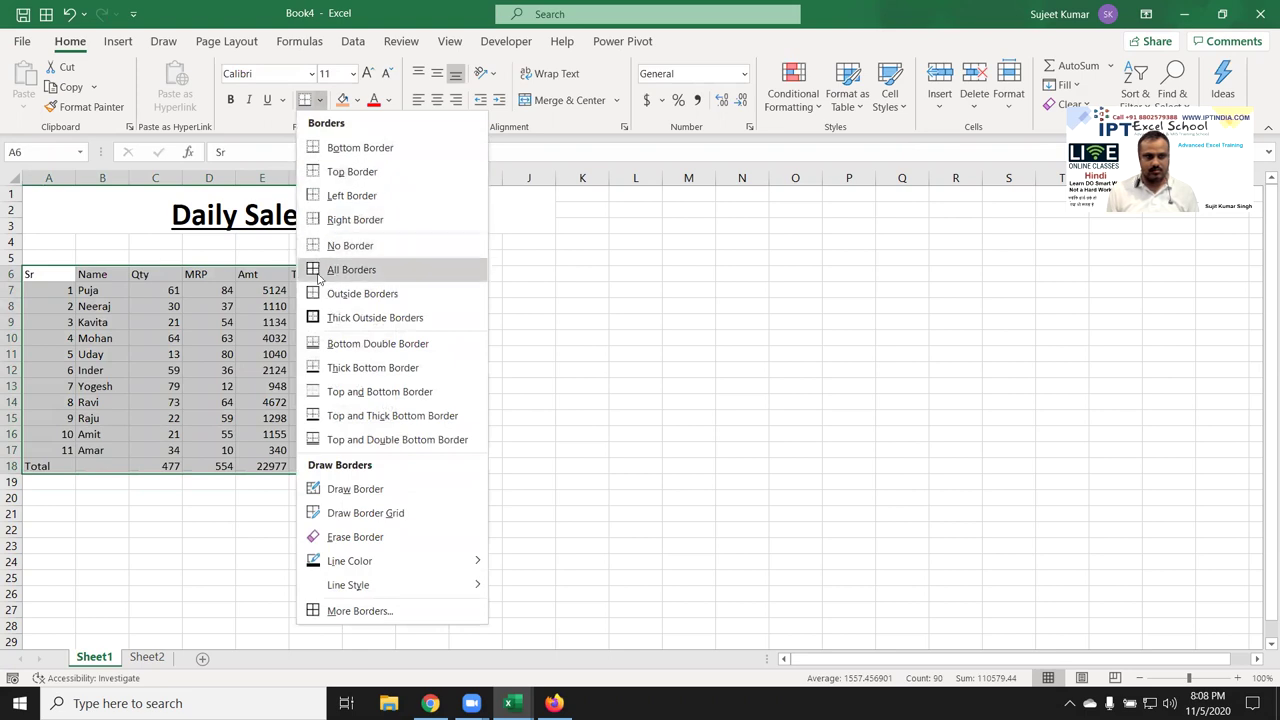
left_click(319, 275)
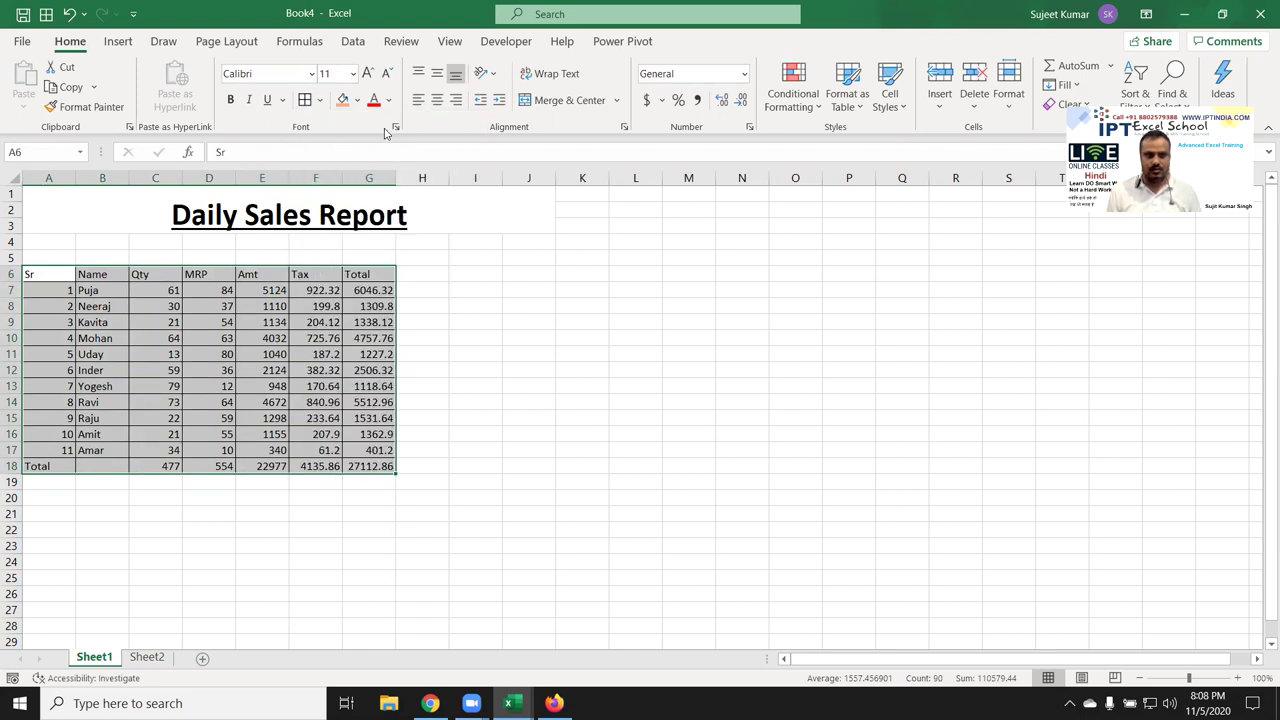
left_click(230, 100)
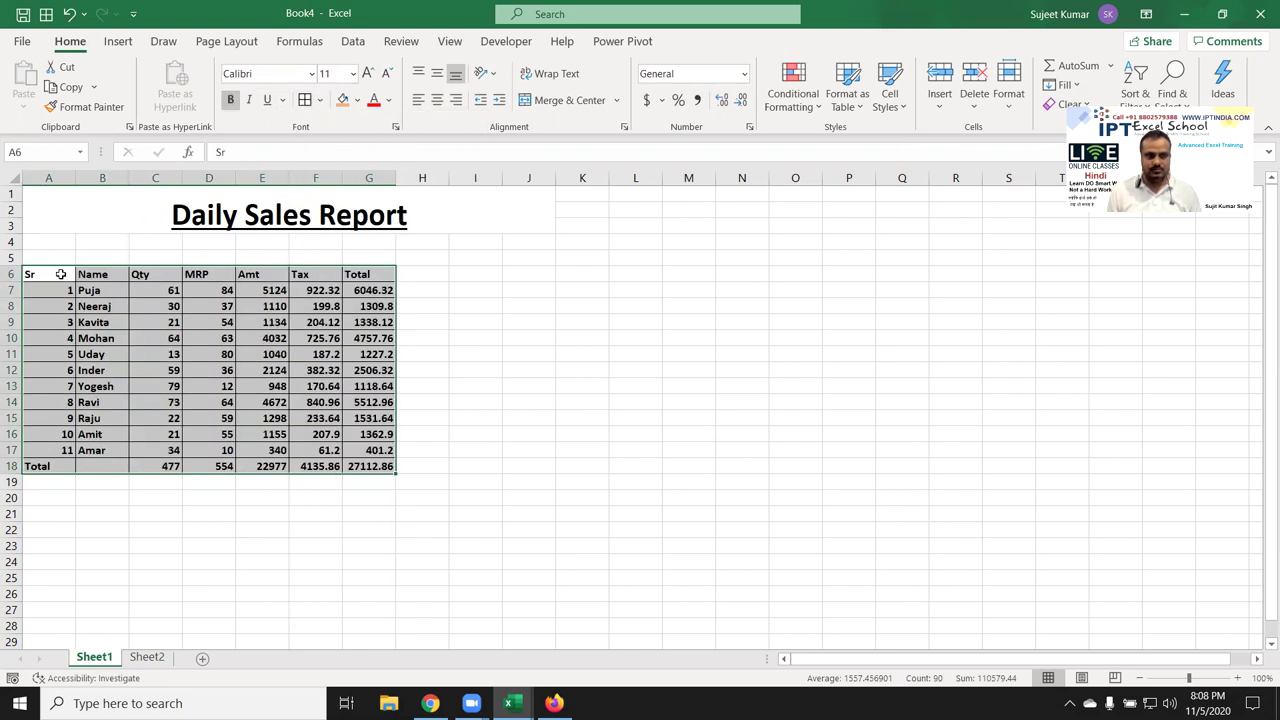
Fill the header row A6:G6 with green
left_click_drag(60, 274, 389, 273)
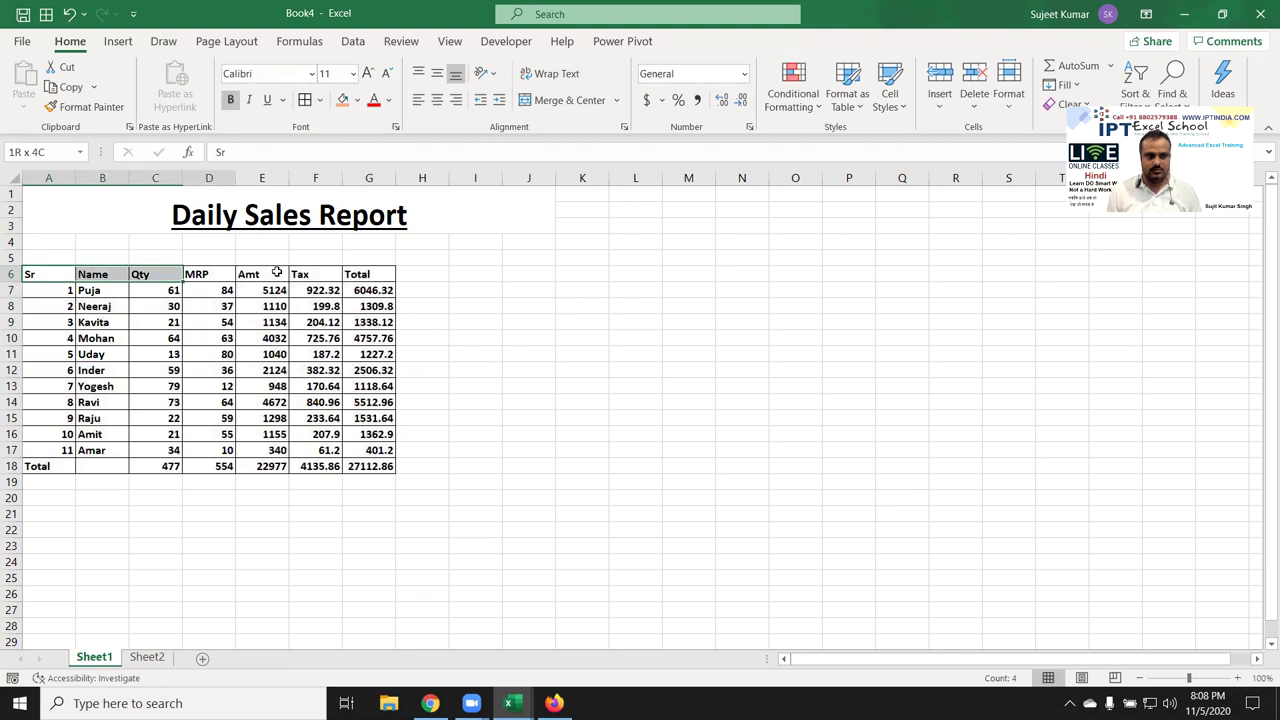
left_click(357, 102)
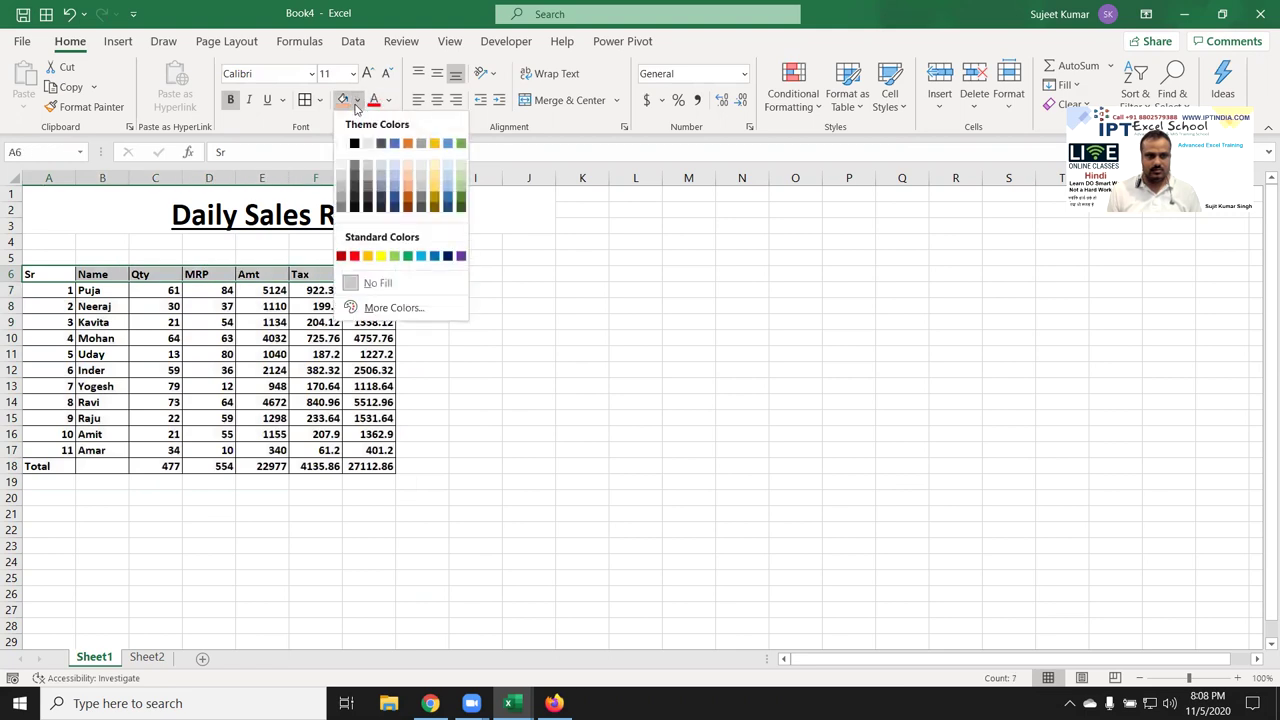
left_click(408, 257)
left_click(315, 386)
left_click(47, 210)
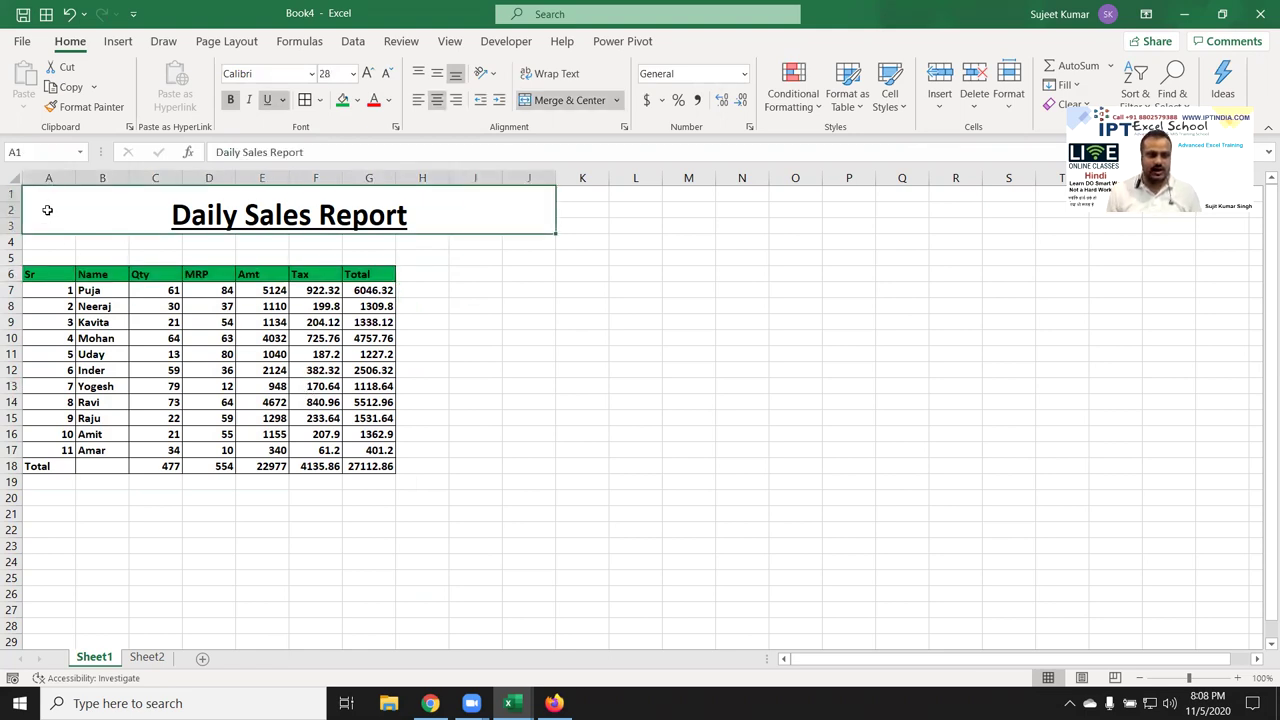
left_click(526, 481)
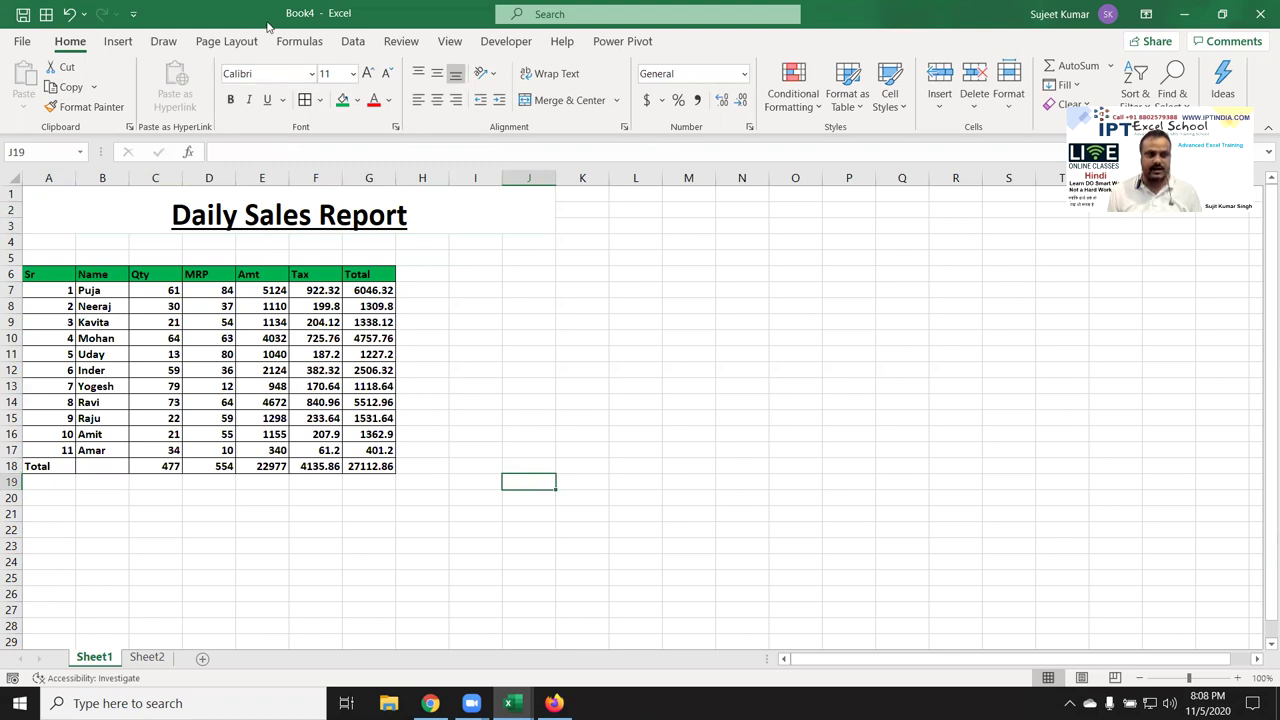
Hide the gridlines, open the Visual Basic editor, and collapse the Book3 and Book1 projects
left_click(226, 41)
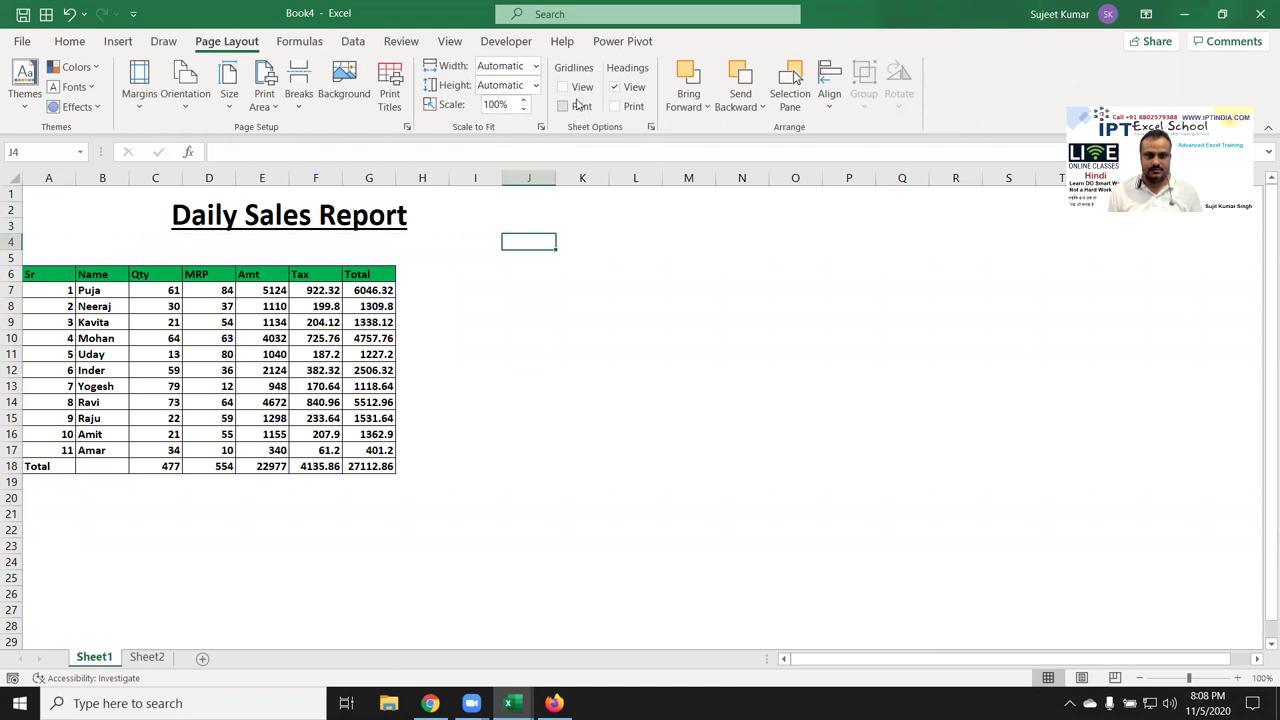
left_click_drag(514, 272, 522, 290)
left_click(483, 45)
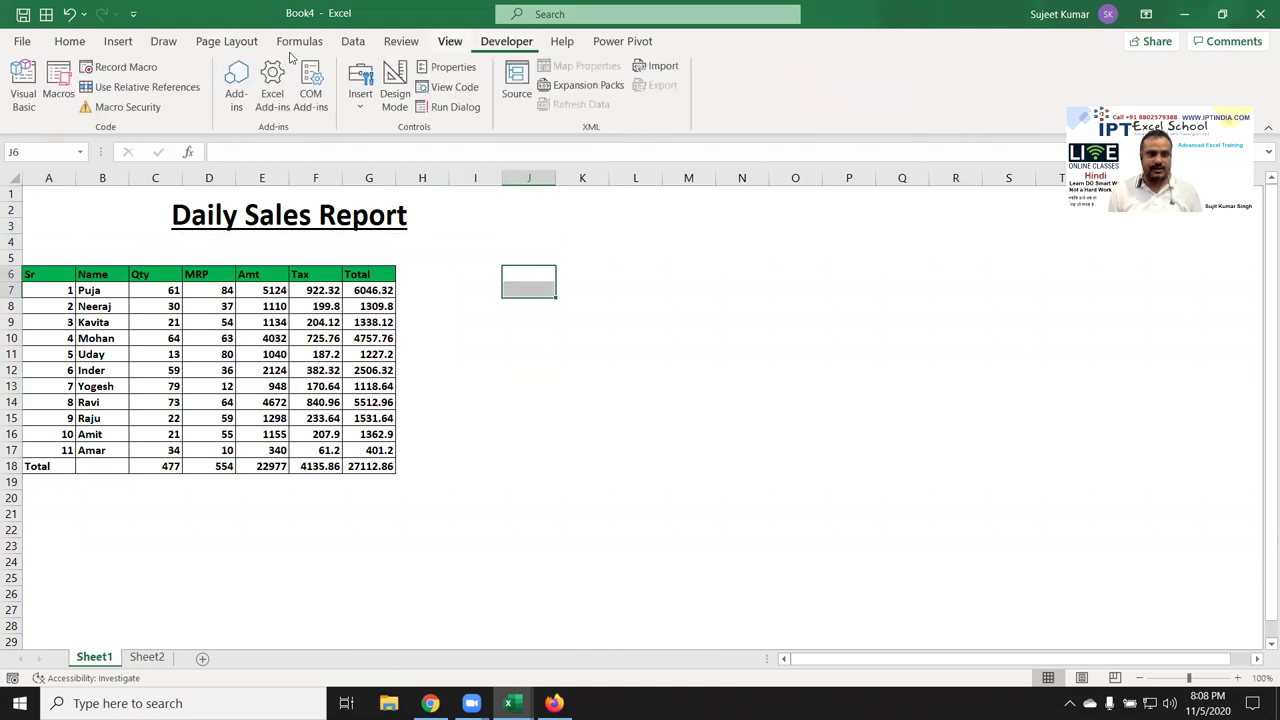
left_click(24, 84)
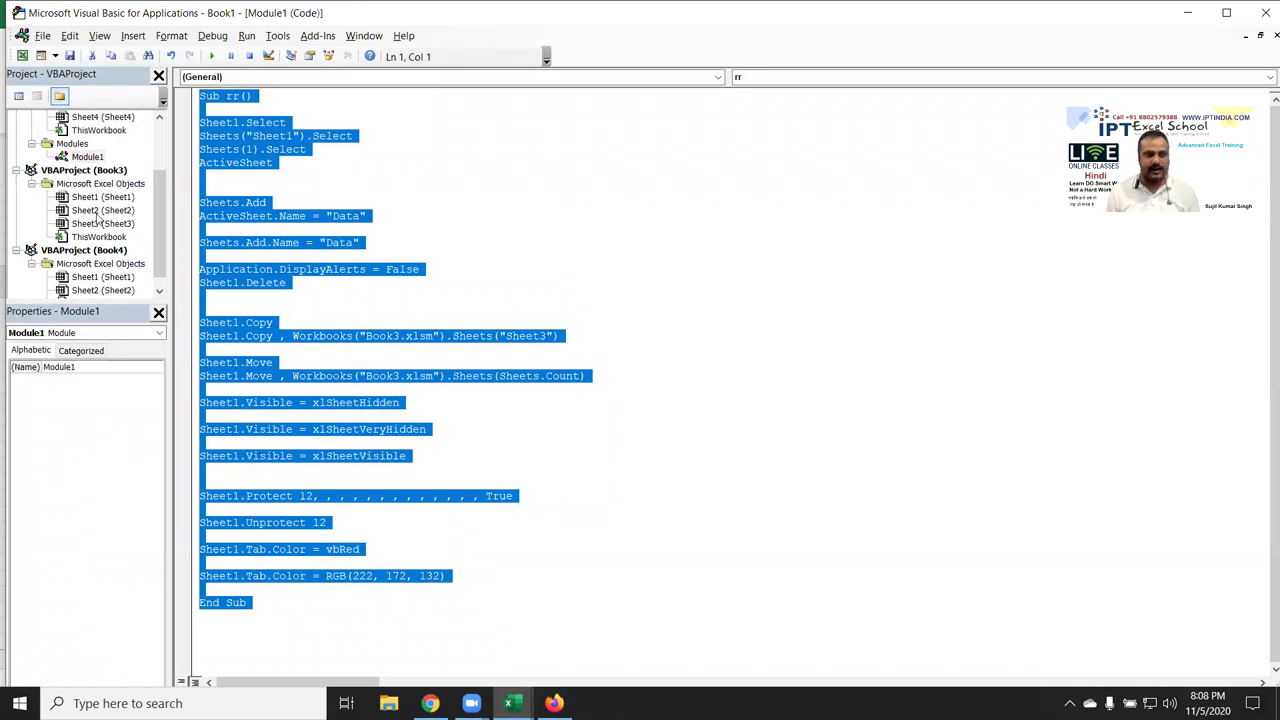
key("alt+F11")
key("alt+F11")
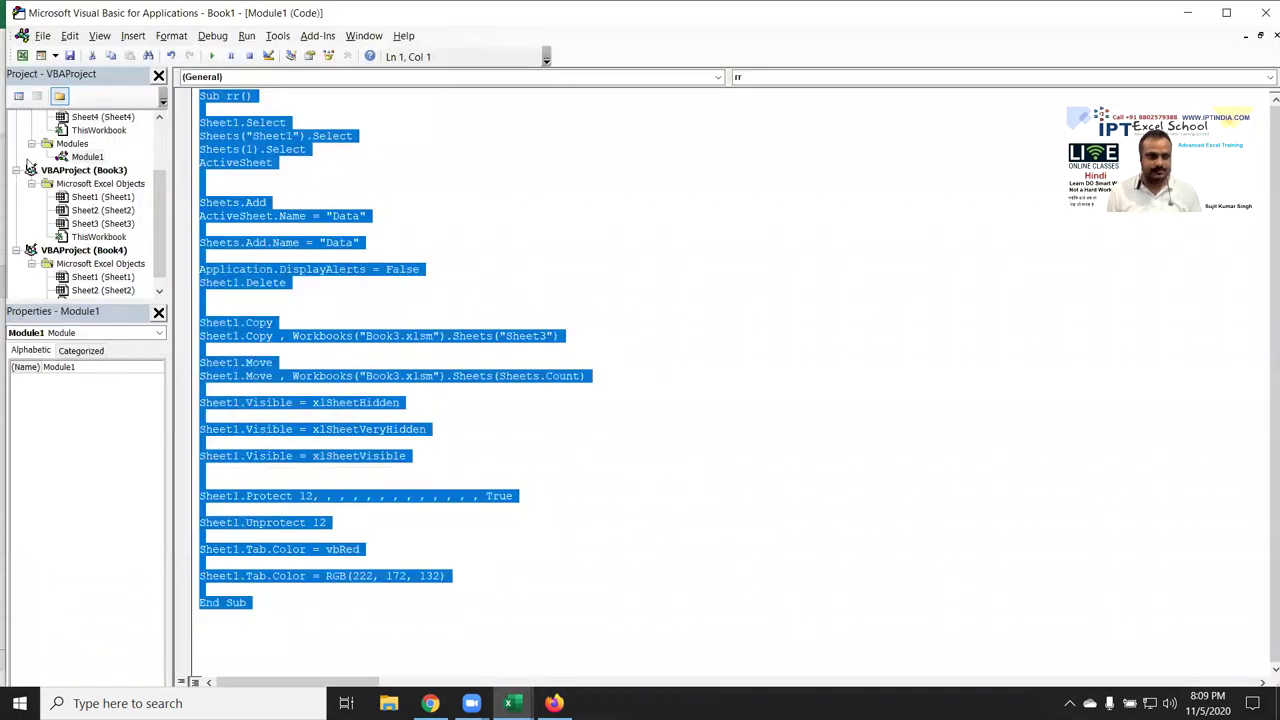
left_click(15, 172)
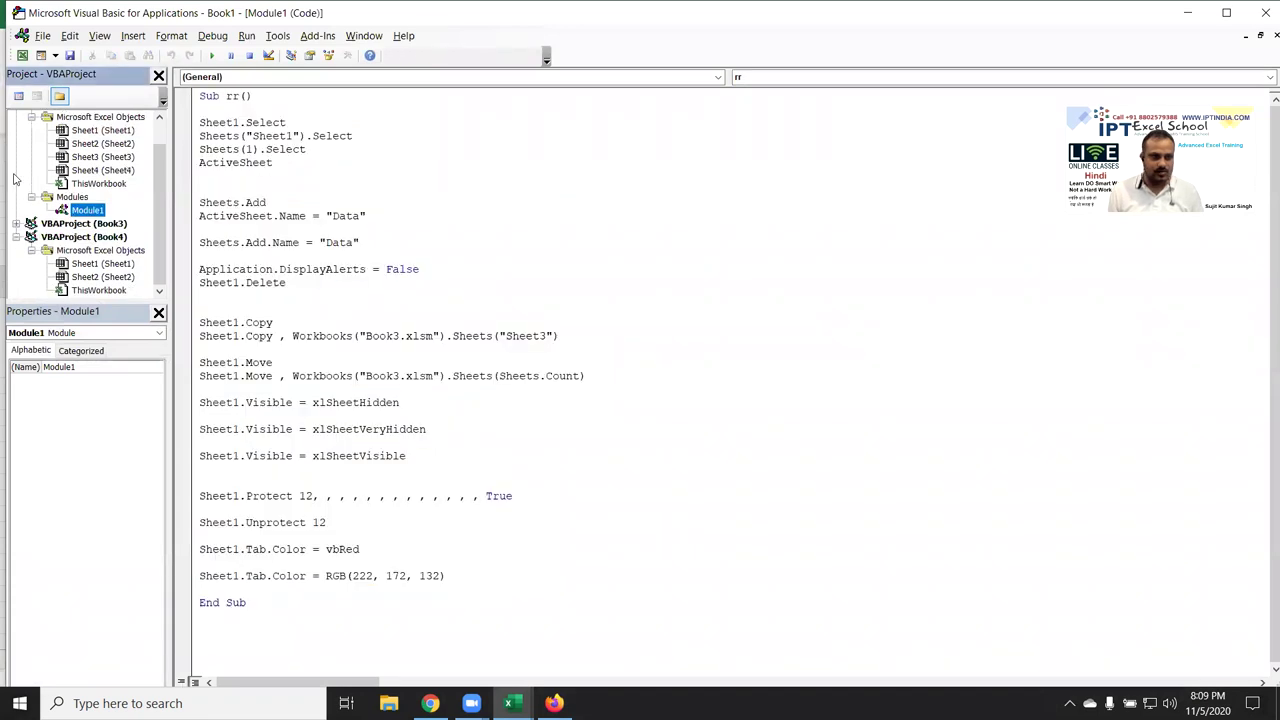
scroll(62, 207, "up", 1)
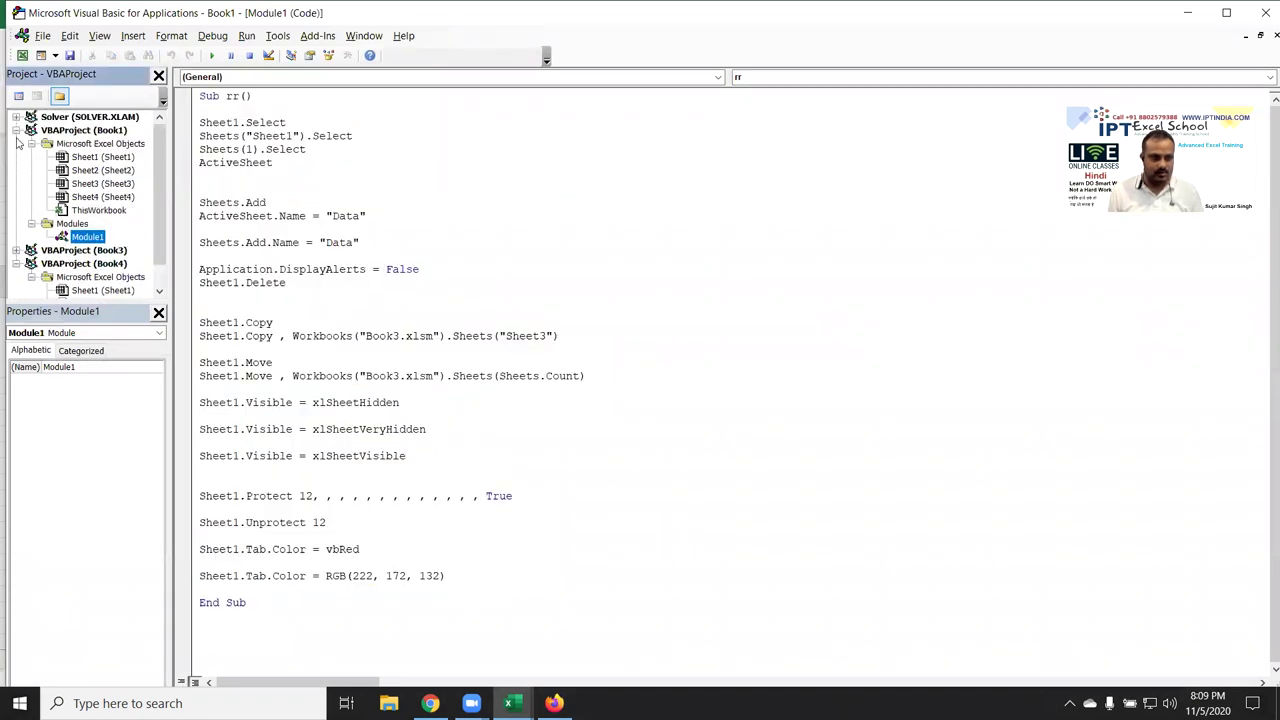
left_click(16, 131)
Insert a new module in Book4 containing an empty Sub crt_img()
left_click(90, 171)
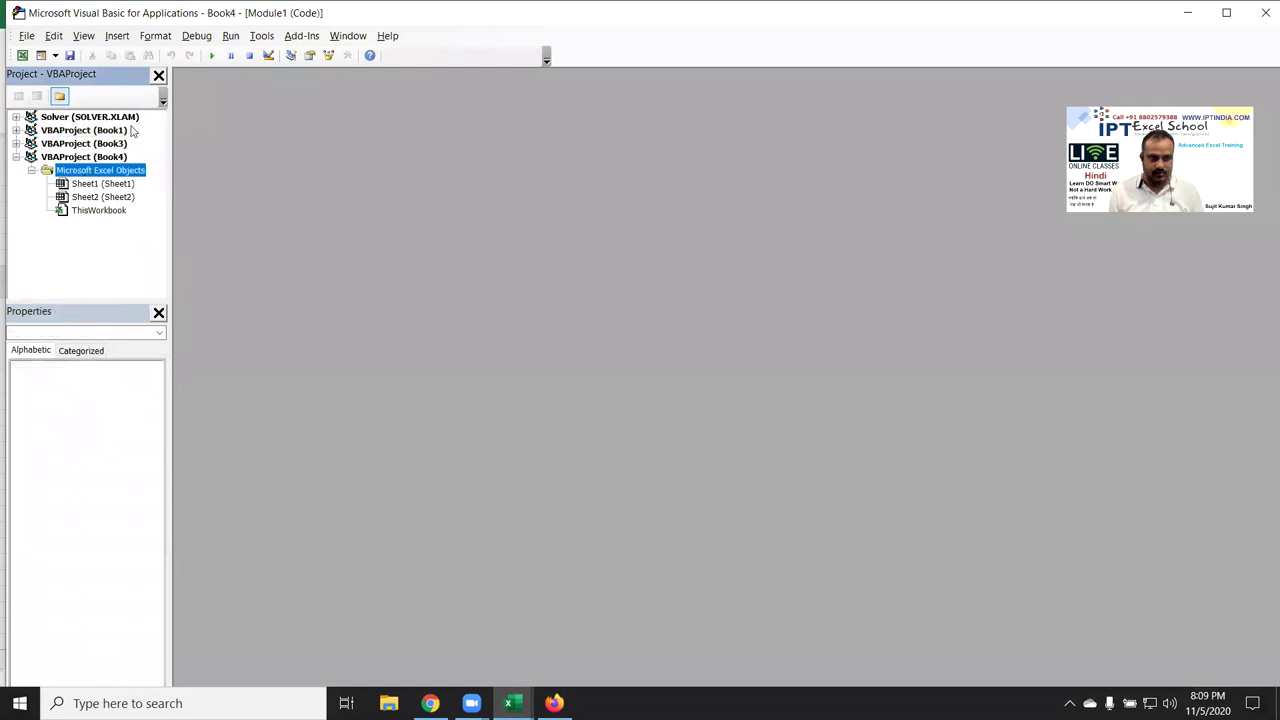
left_click(155, 36)
mouse_move(117, 36)
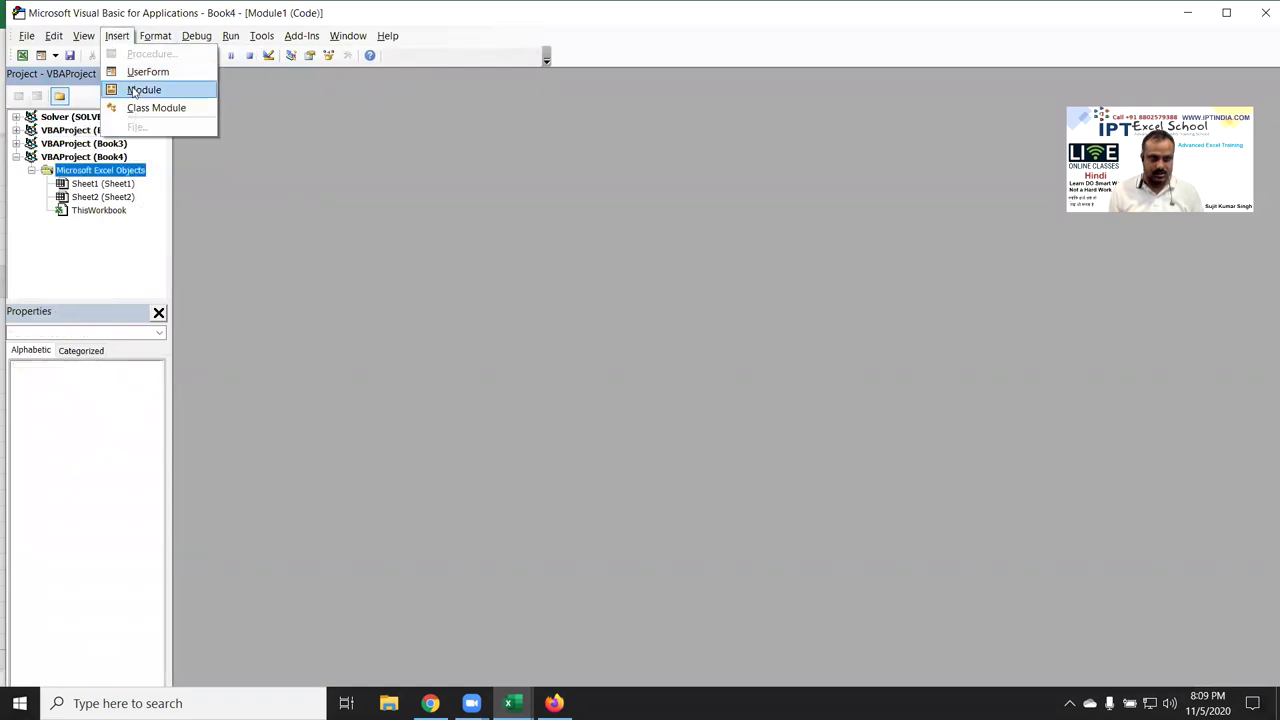
left_click(134, 90)
type("sub ")
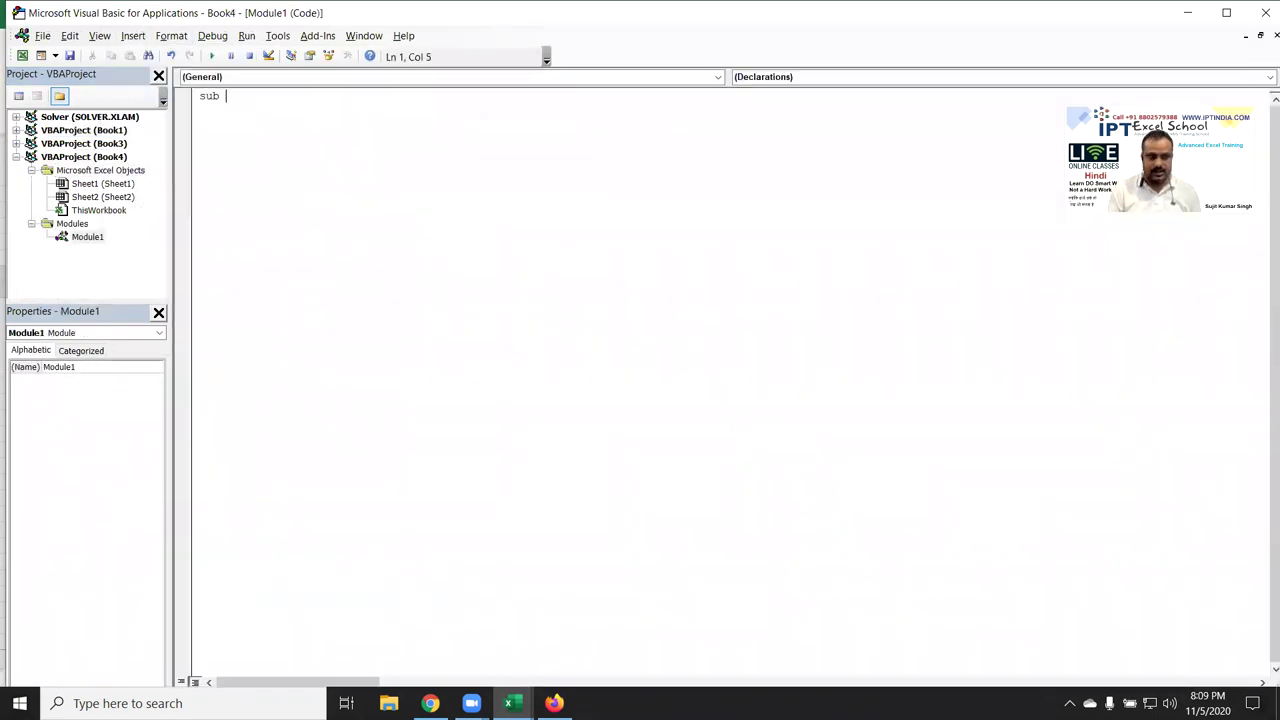
type("crt_img()")
key("Return")
key("Return")
key("Return")
key("Return")
key("Up")
key("Up")
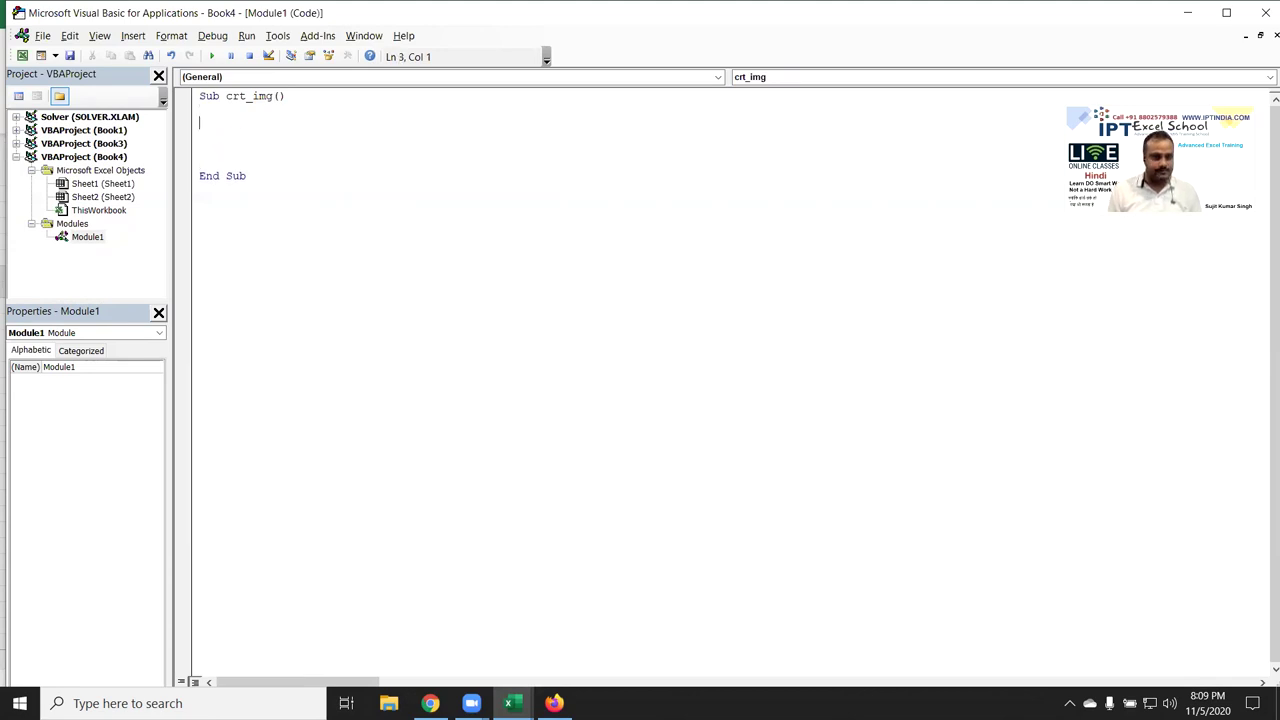
Add 'Dim i As Integer' and 'Dim c As Integer' inside crt_img
type("dim ")
type("i as in")
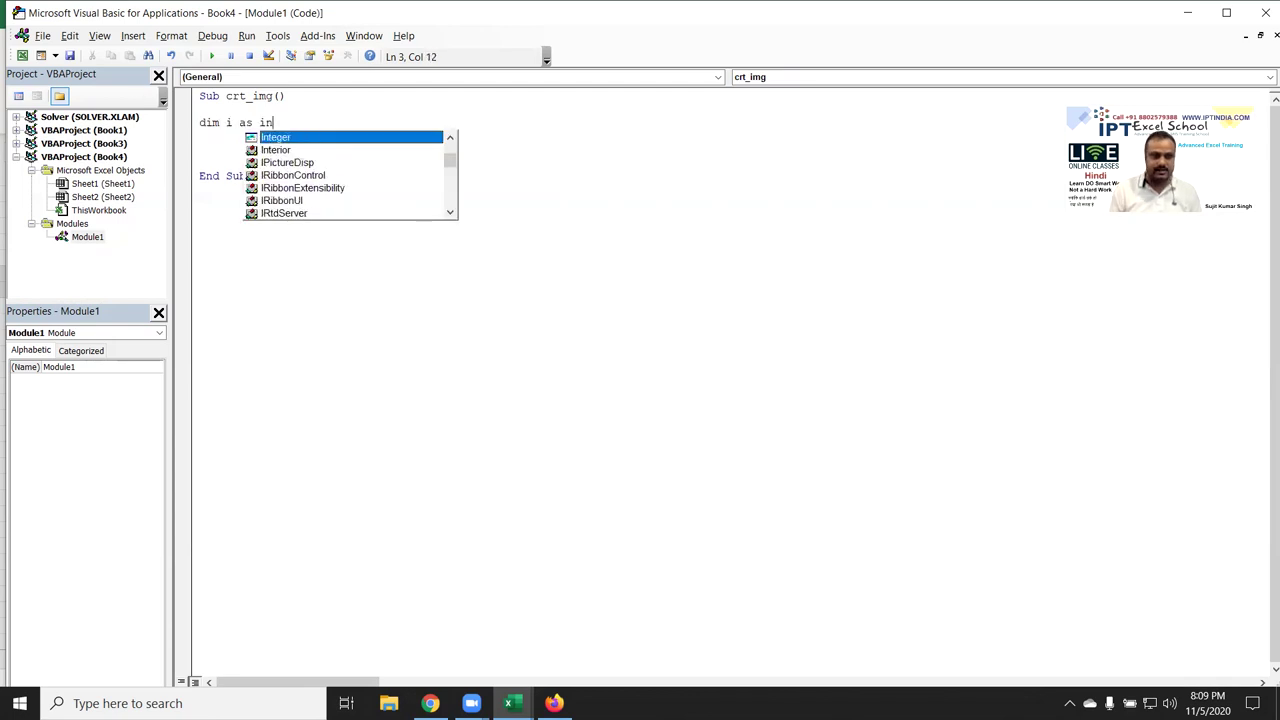
key("Return")
type("dim ")
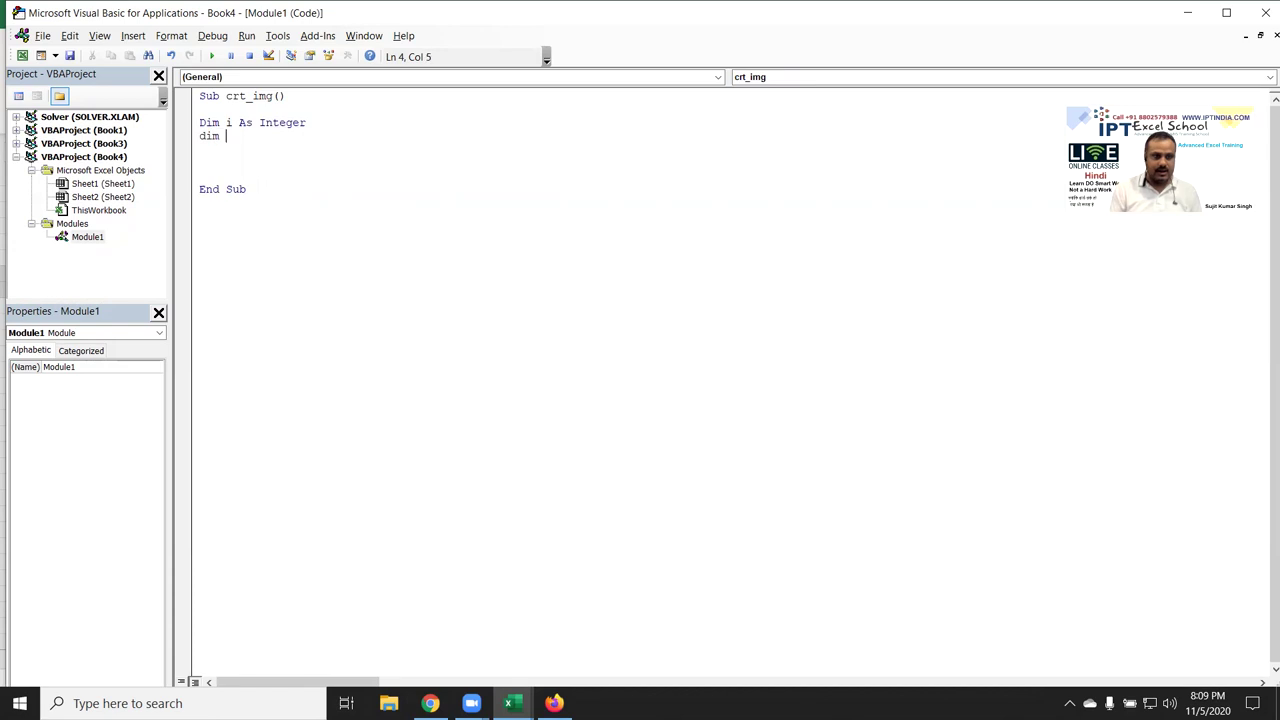
type("c as ")
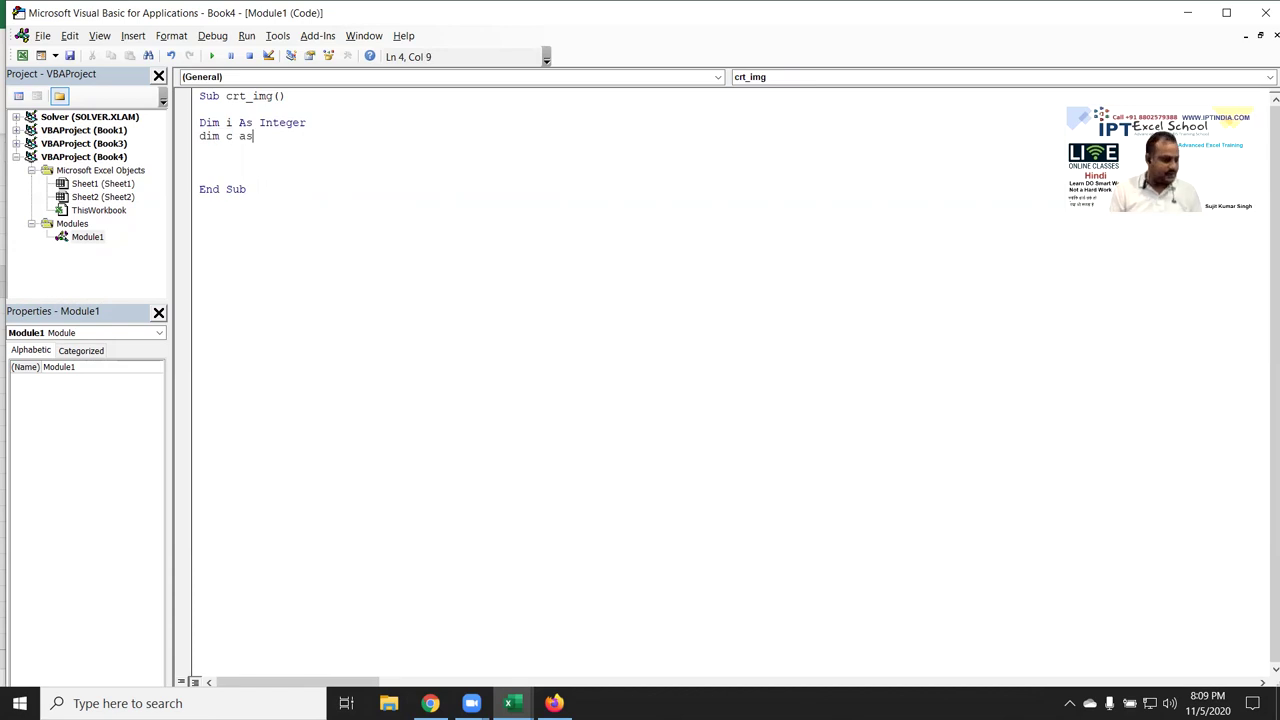
type("in")
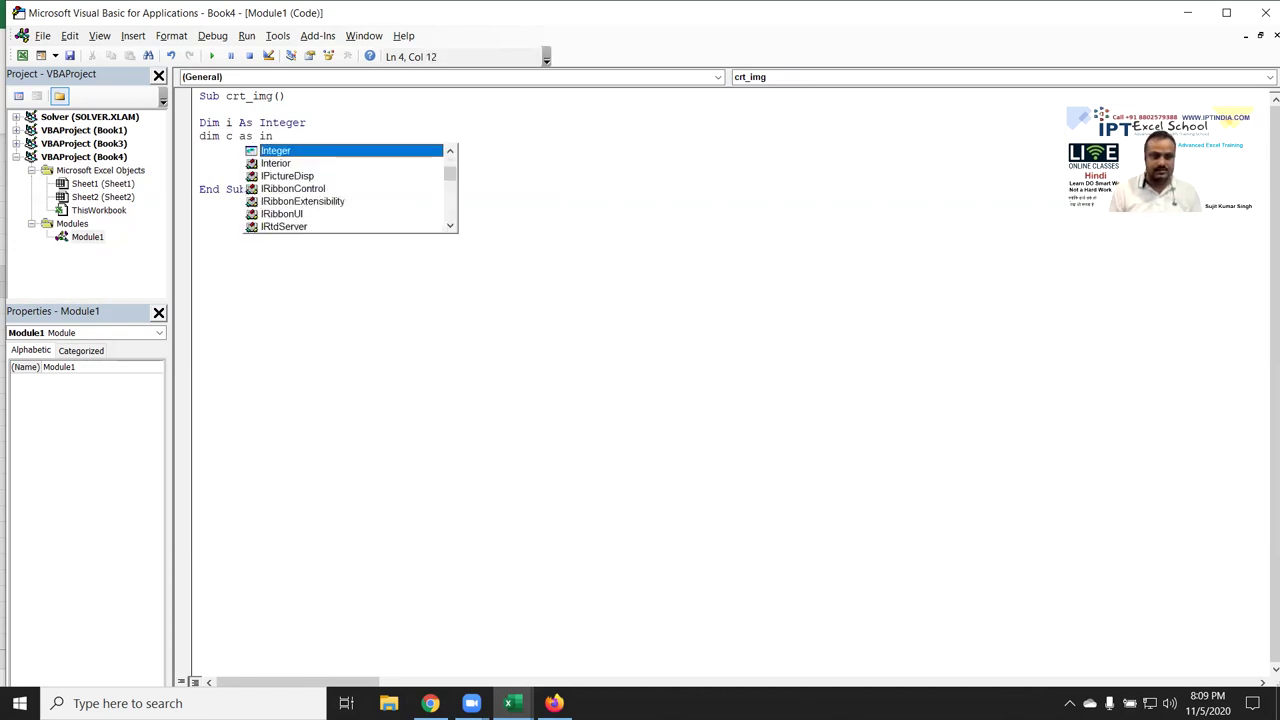
key("Return")
key("Return")
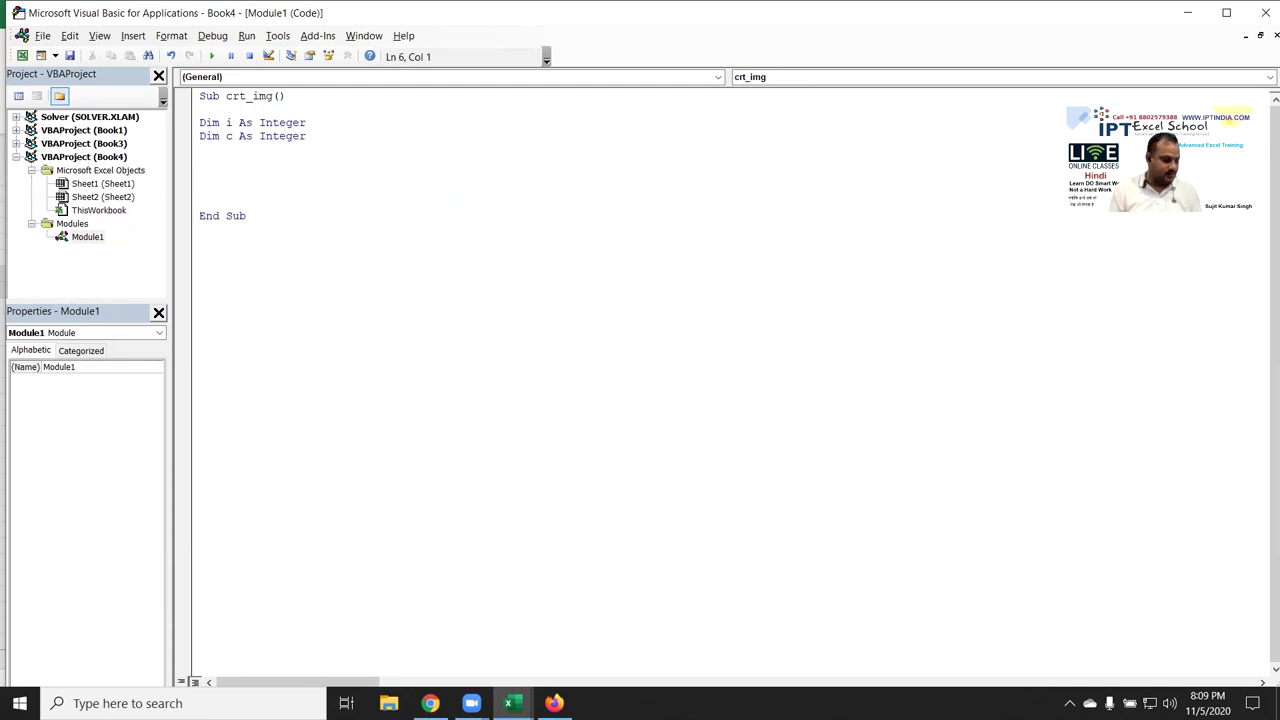
Add the declaration 'Dim p As Shape'
type("dim")
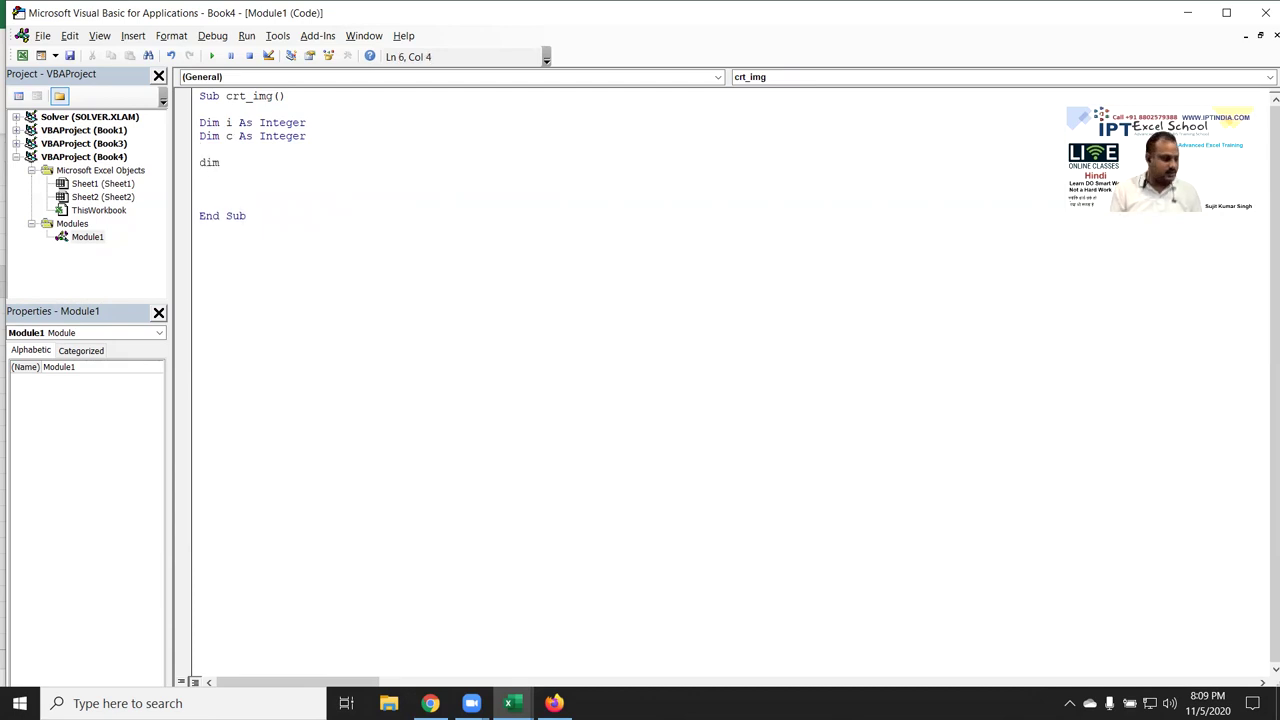
type(" p as ")
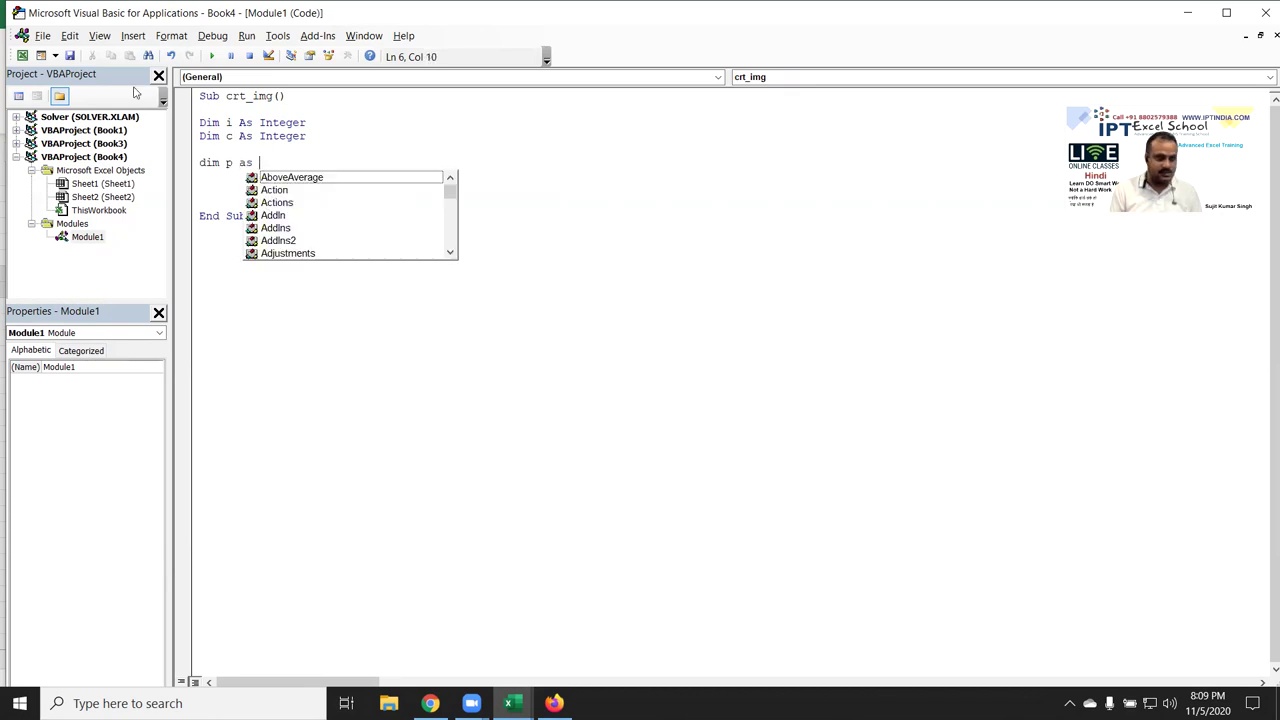
type("sh")
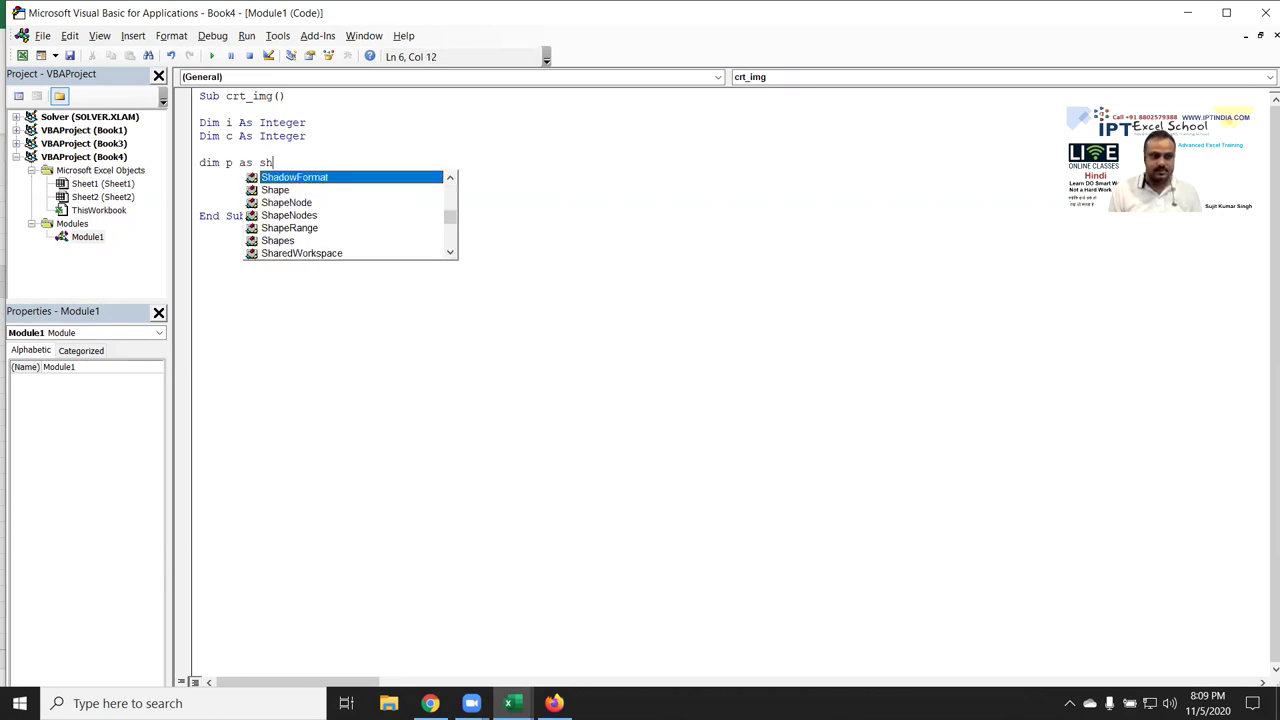
key("Down")
key("Tab")
key("Return")
Declare 'Dim chart As Chart', rename the variable to c, and leave a blank line before End Sub
type("dim ")
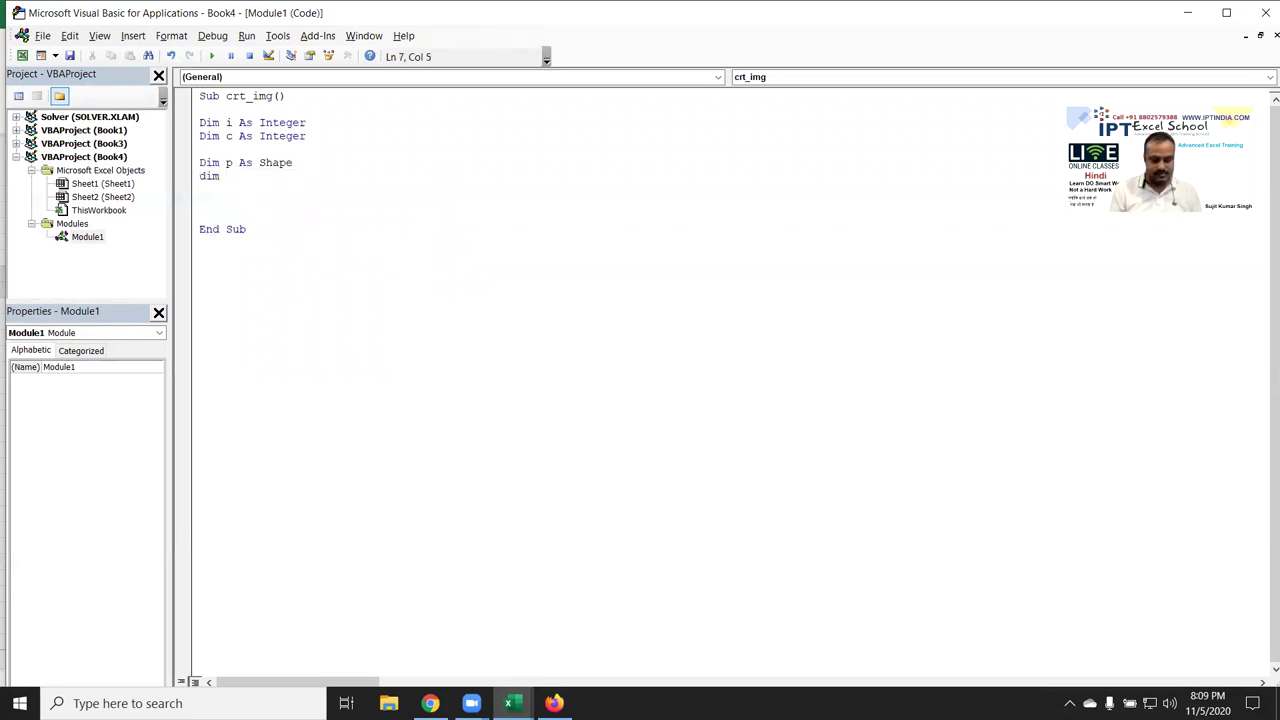
type("chart ")
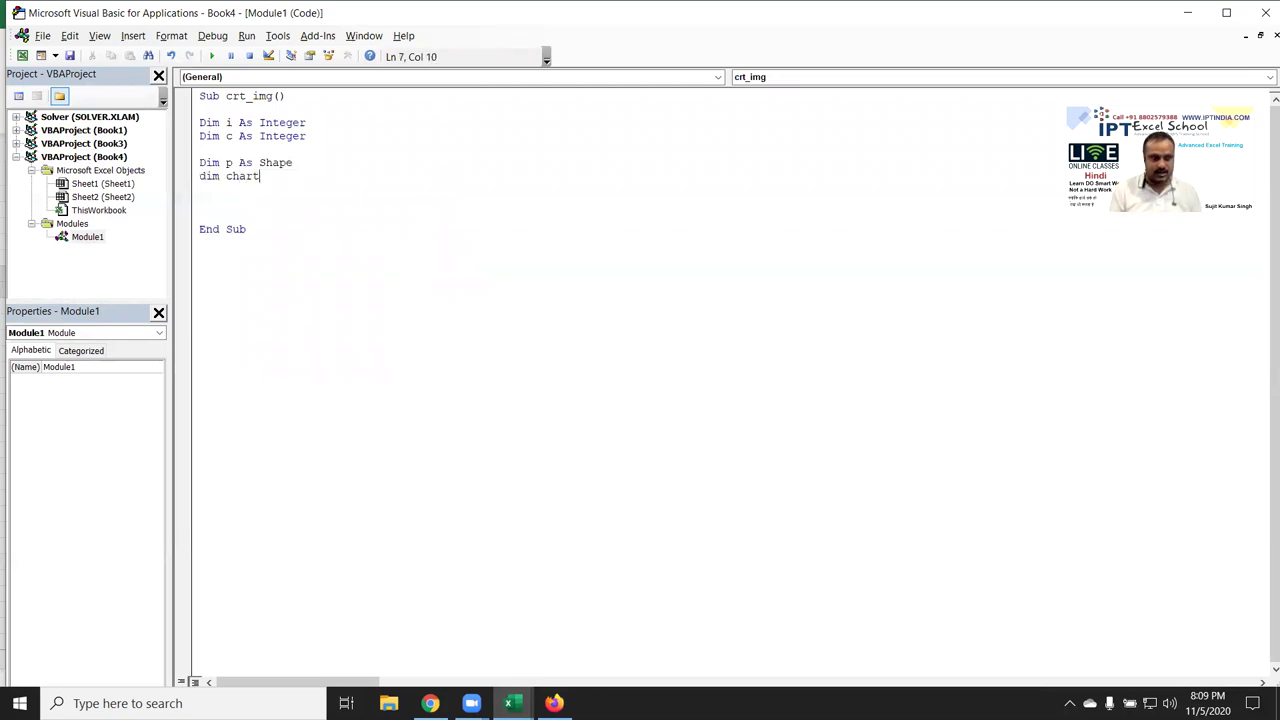
type("as ch")
key("Tab")
key("BackSpace")
key("BackSpace")
key("BackSpace")
key("BackSpace")
key("BackSpace")
key("BackSpace")
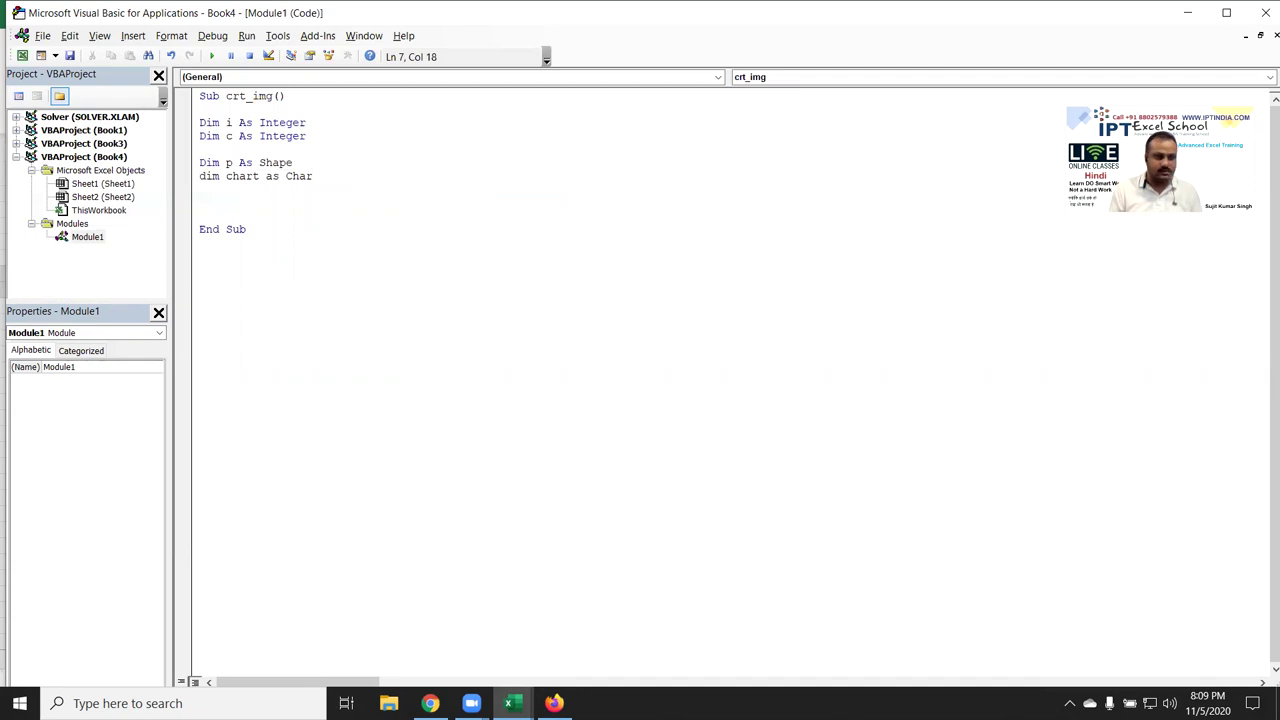
type("t")
key("Return")
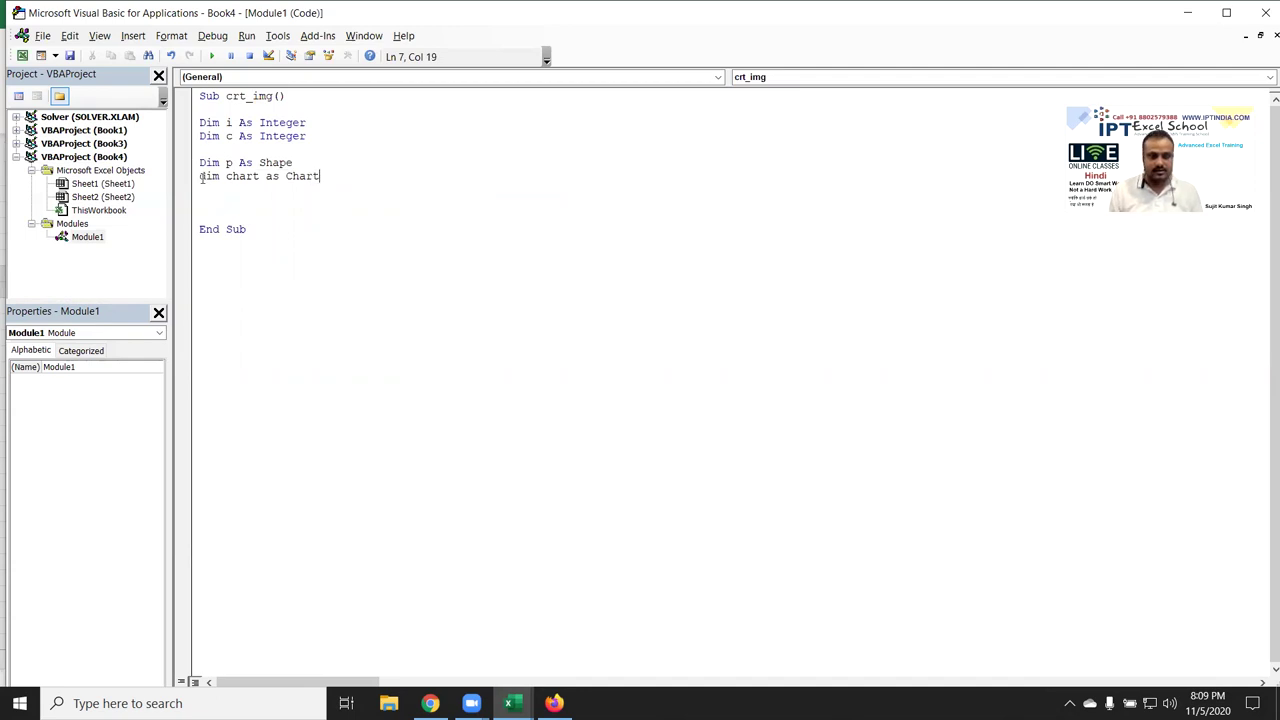
double_click(256, 177)
type("c")
left_click(250, 197)
double_click(264, 163)
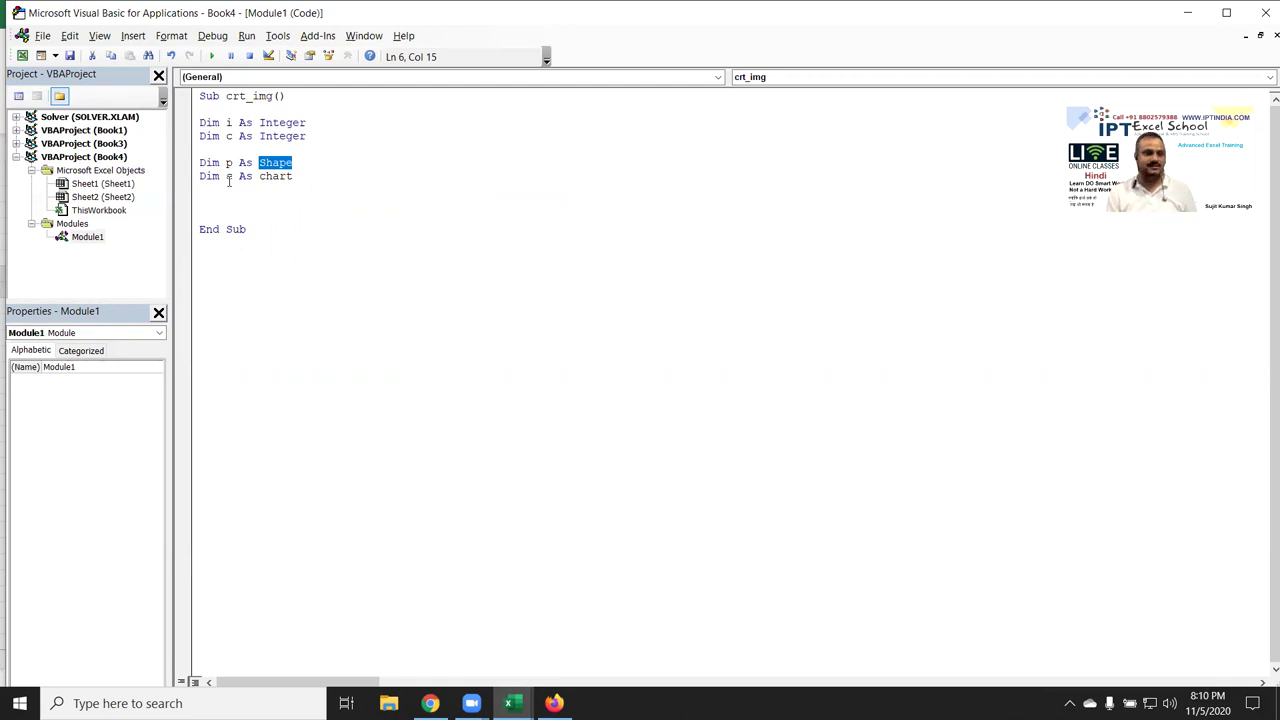
left_click(201, 202)
key("Return")
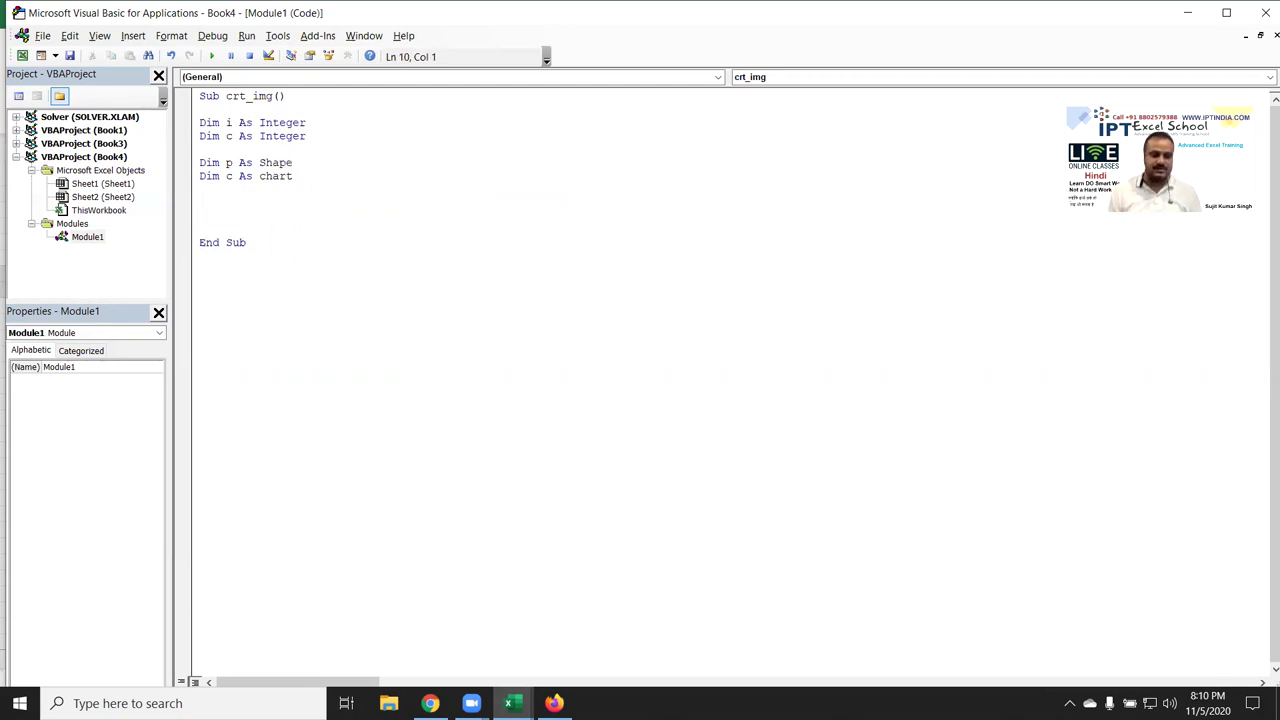
key("alt+F11")
Select the report range A1:J19, then write a Sheet1 Range("A1").copy line in the macro
mouse_move(77, 203)
left_mouse_down()
mouse_move(94, 487)
mouse_move(96, 464)
left_mouse_up()
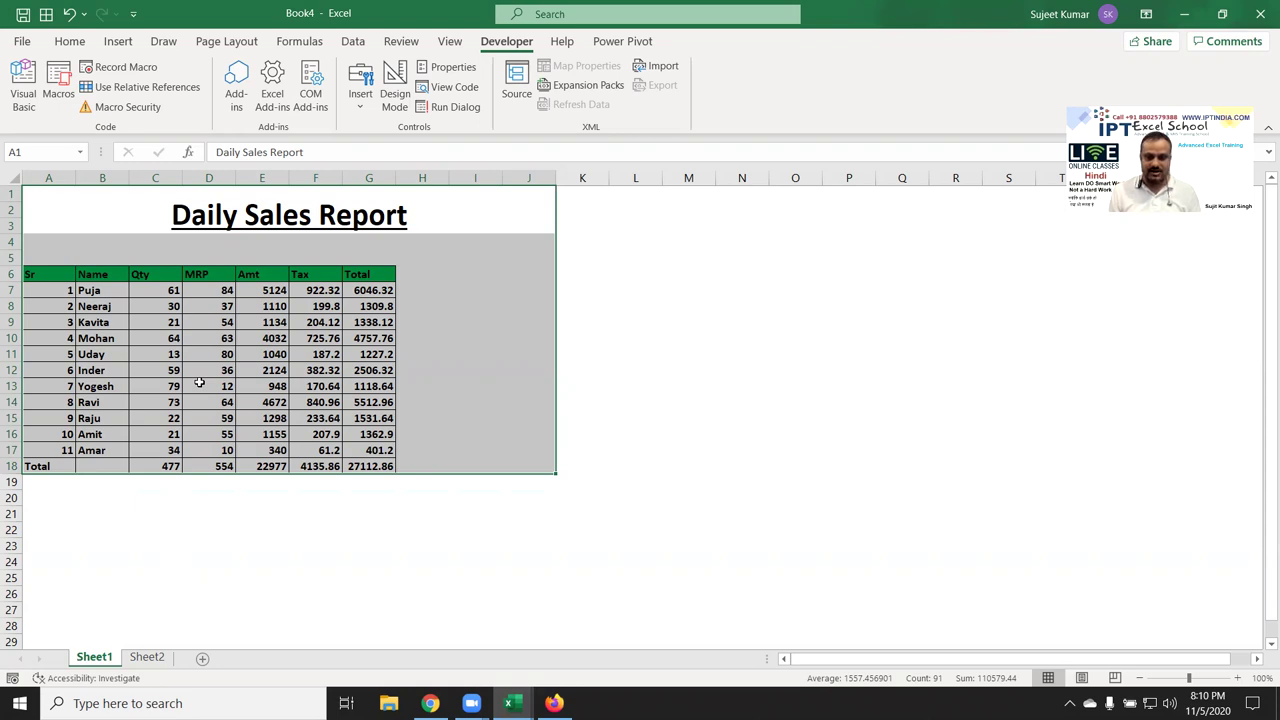
key("alt+F11")
type("cell ")
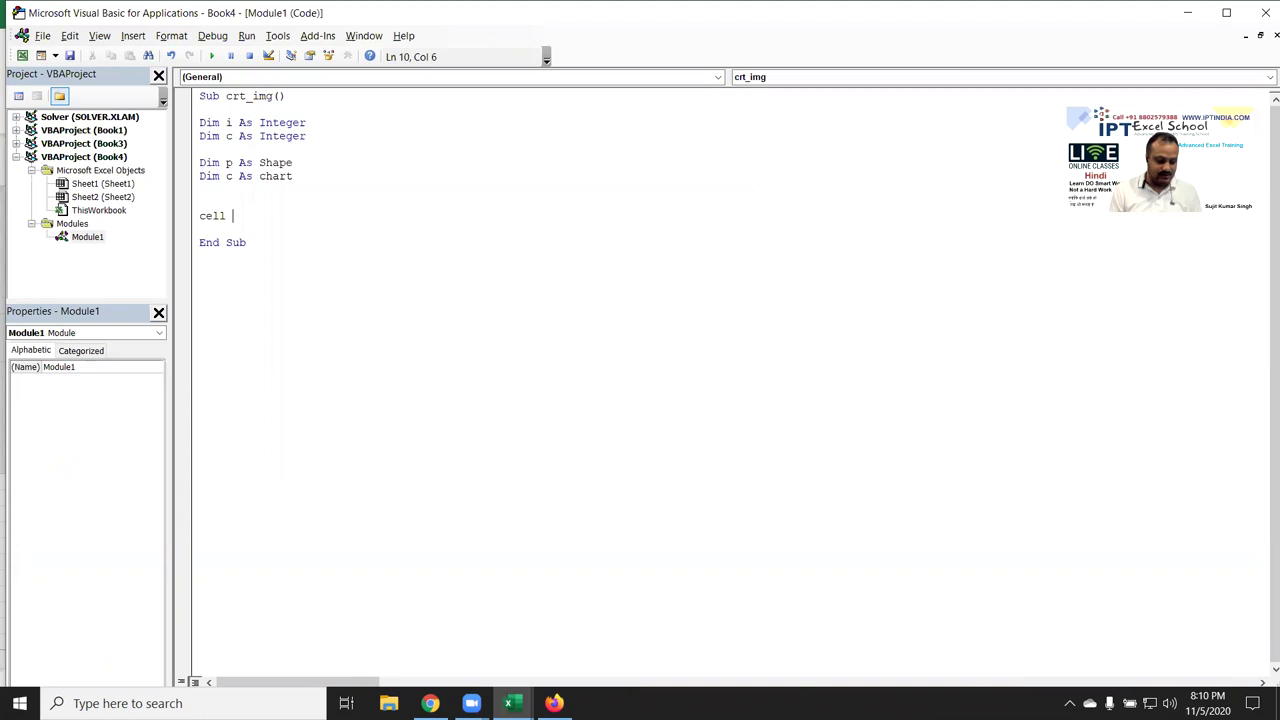
type("sheet1.")
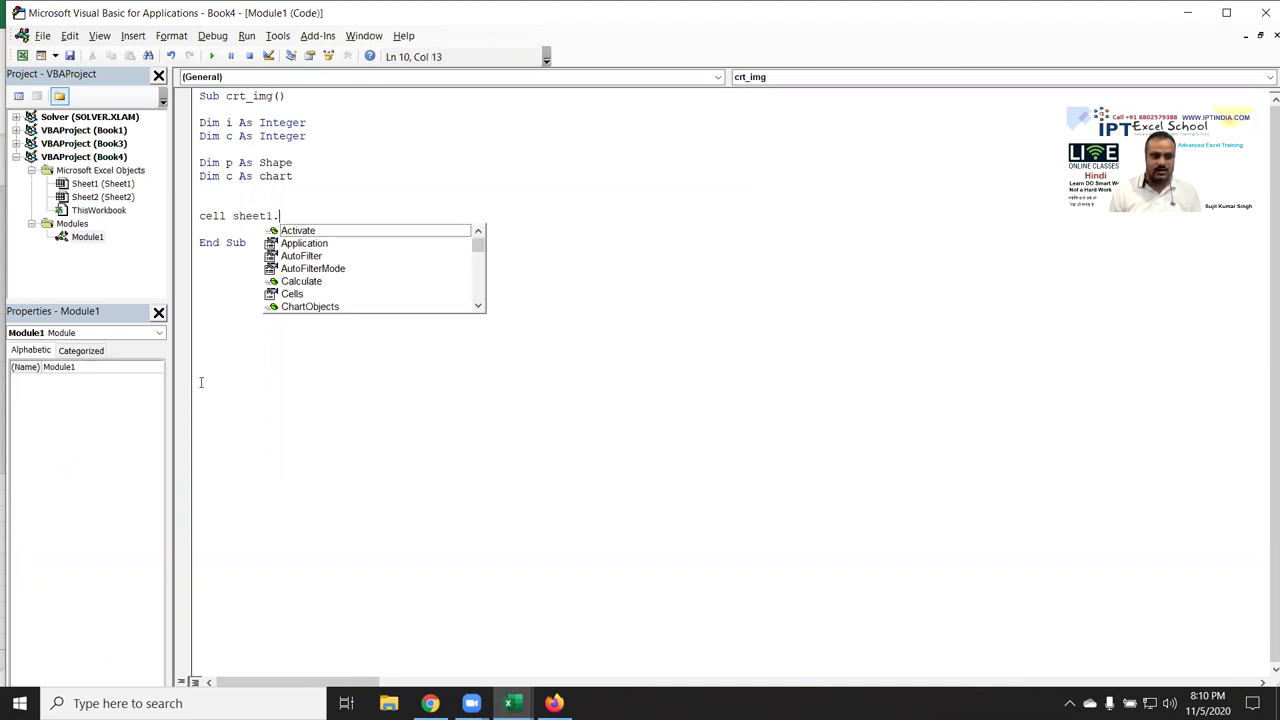
type("sel")
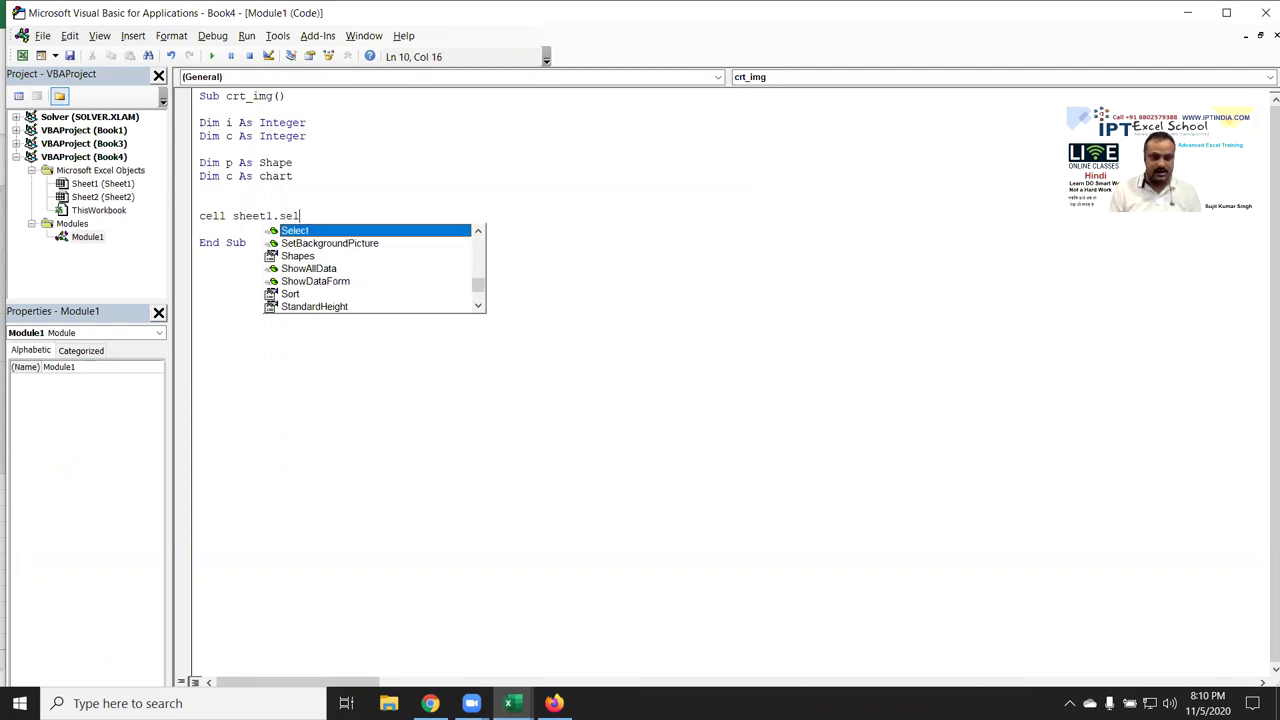
key("Tab")
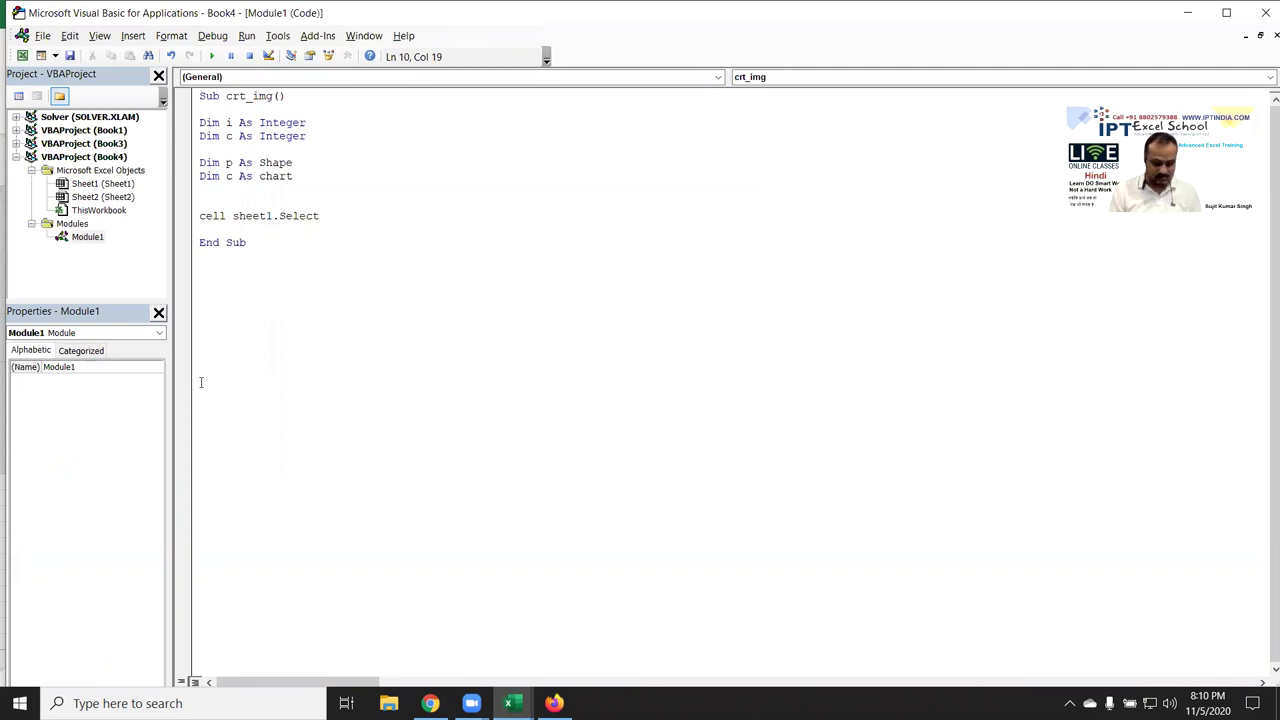
type(".cop")
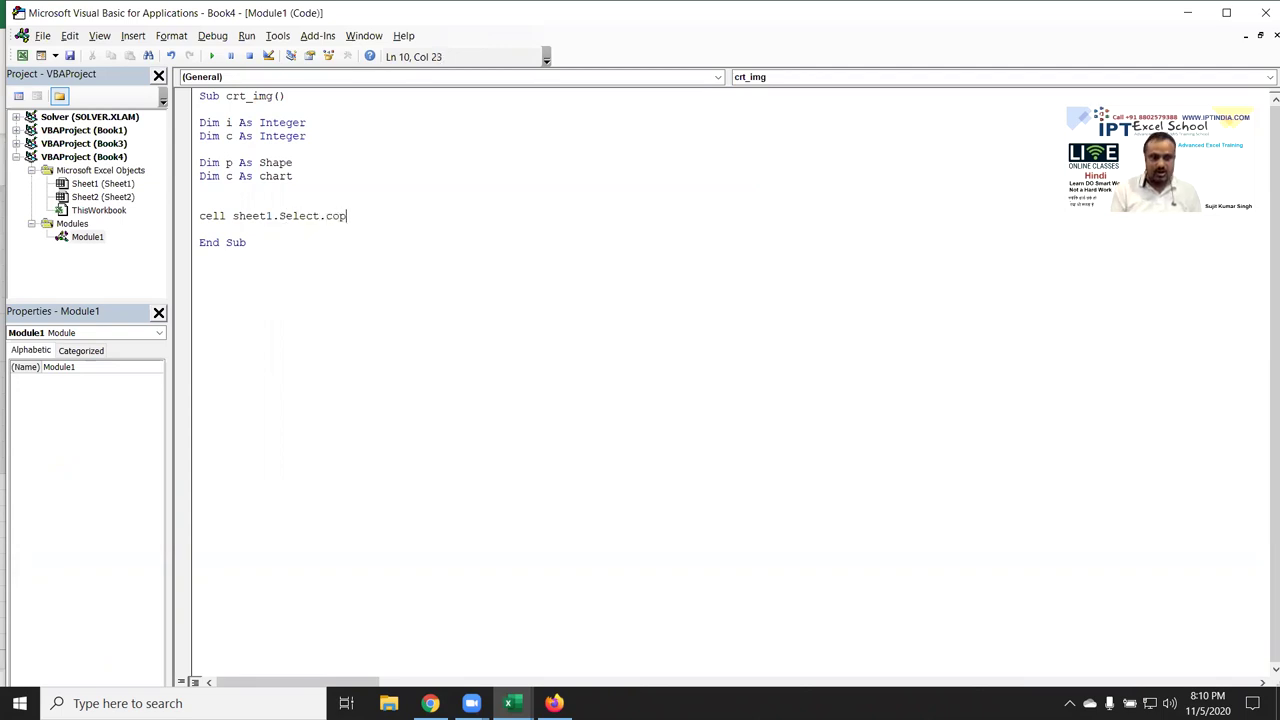
key("BackSpace")
key("BackSpace")
key("BackSpace")
key("BackSpace")
key("BackSpace")
key("BackSpace")
type("range(\"A1\").")
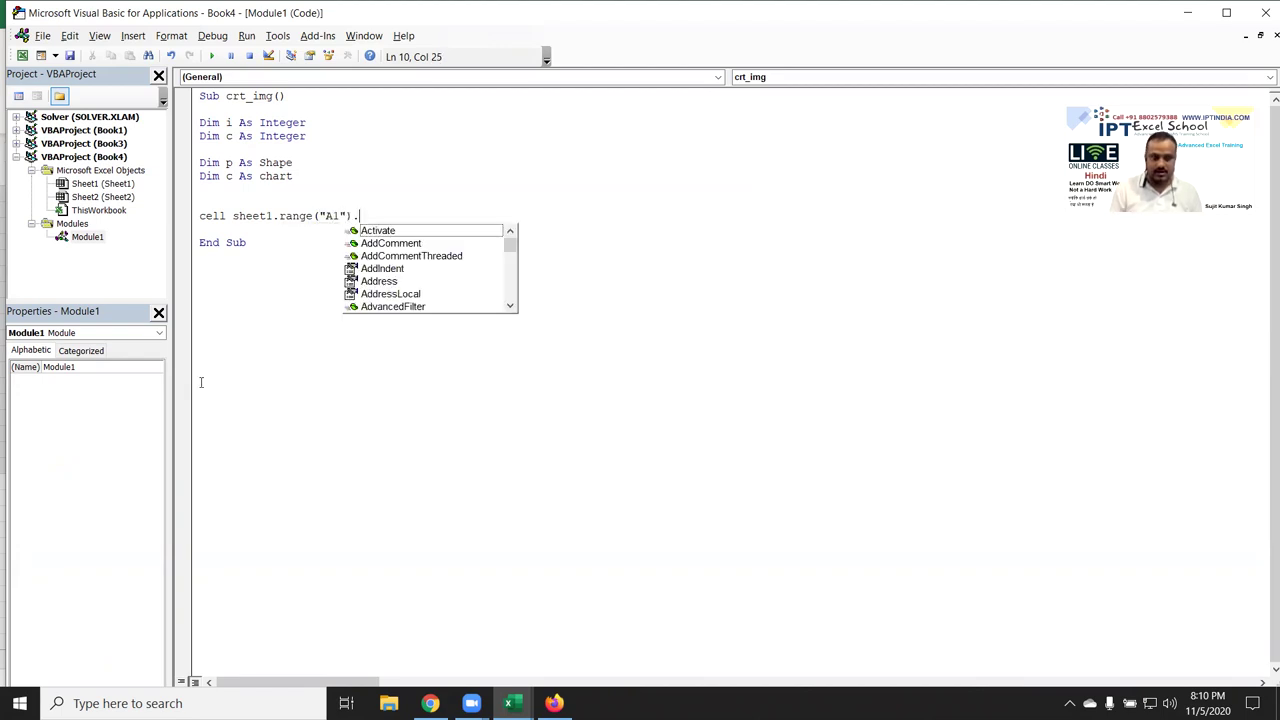
type("c")
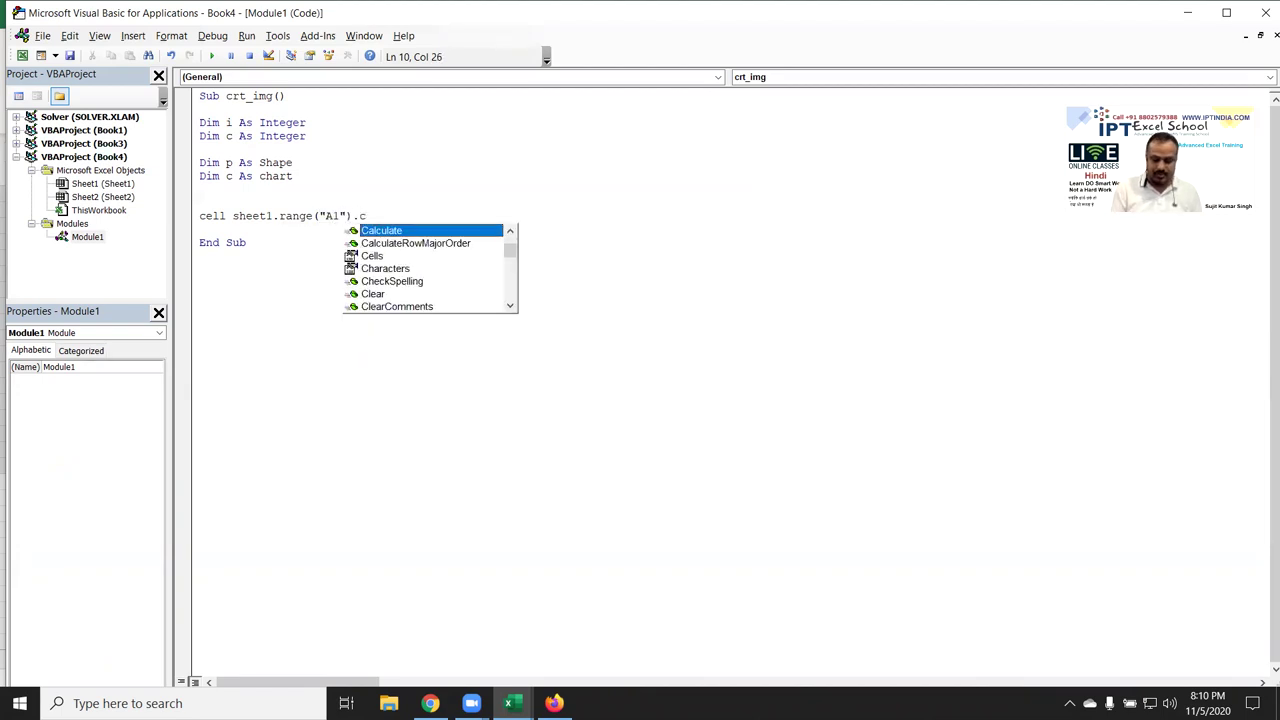
type("opy")
Turn the copy into CopyPicture with xlScreen appearance and xlPicture format
key("Down")
key("Down")
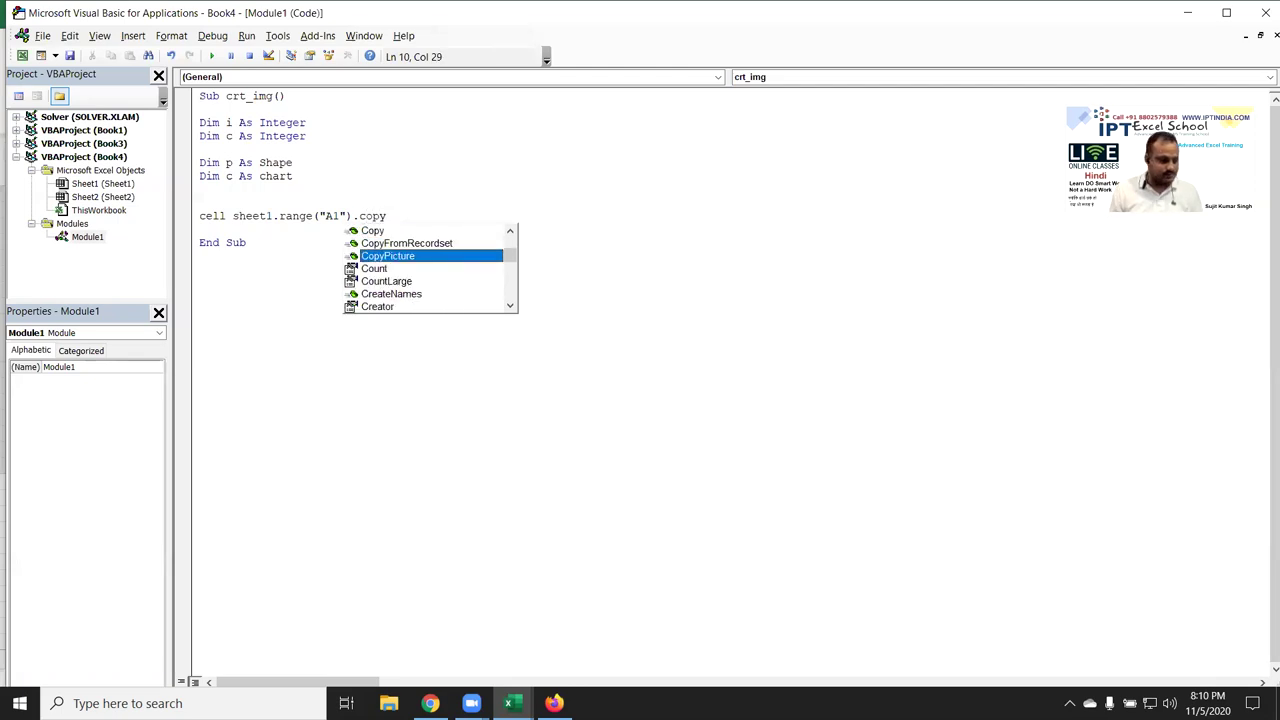
key("Tab")
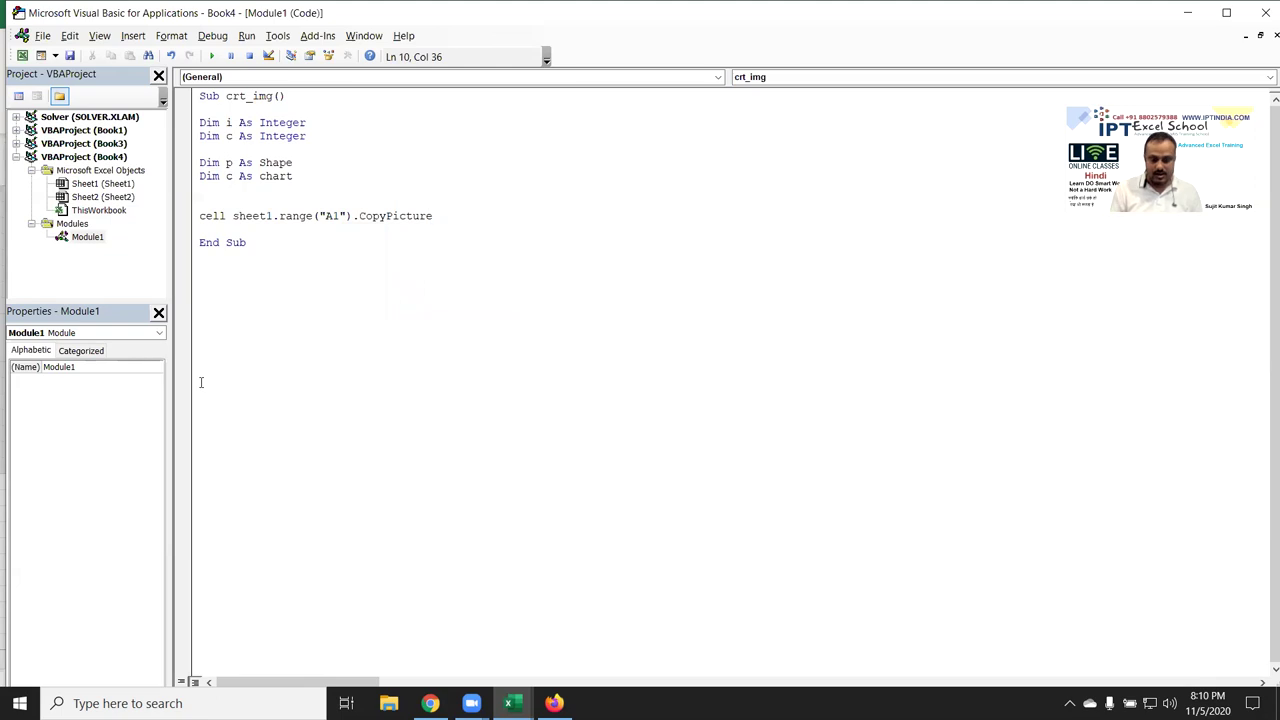
type("(")
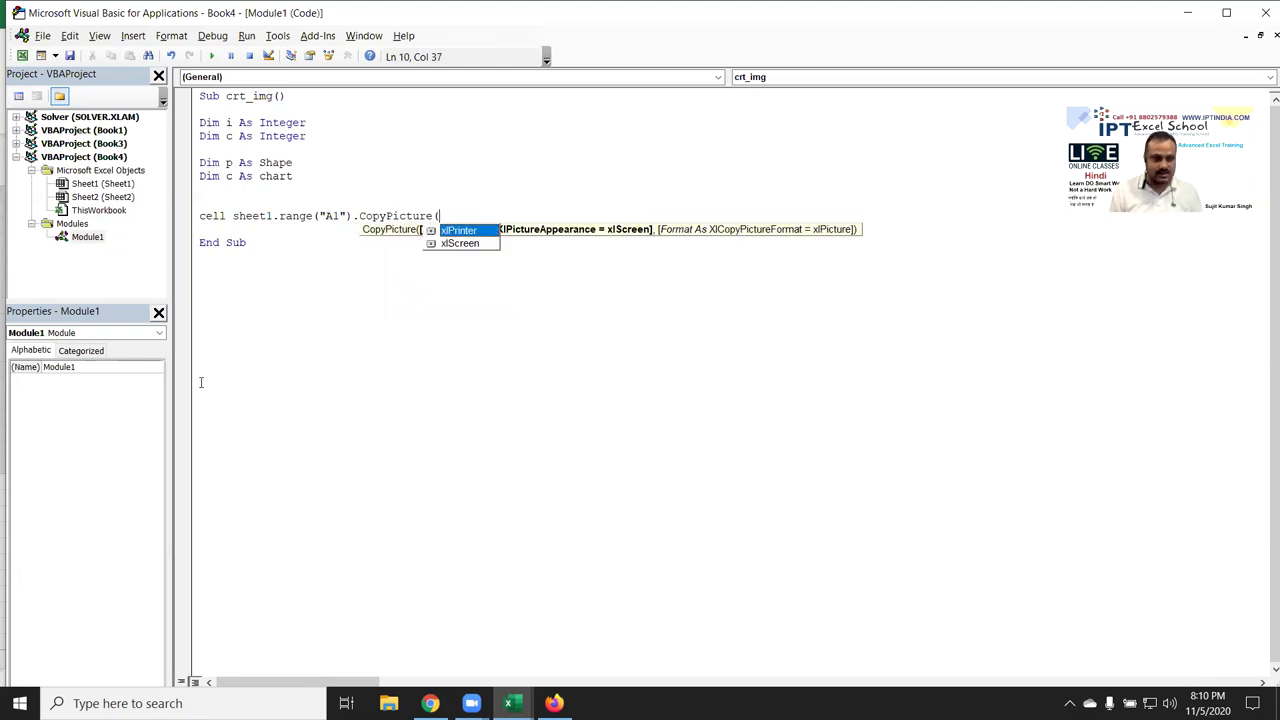
key("Down")
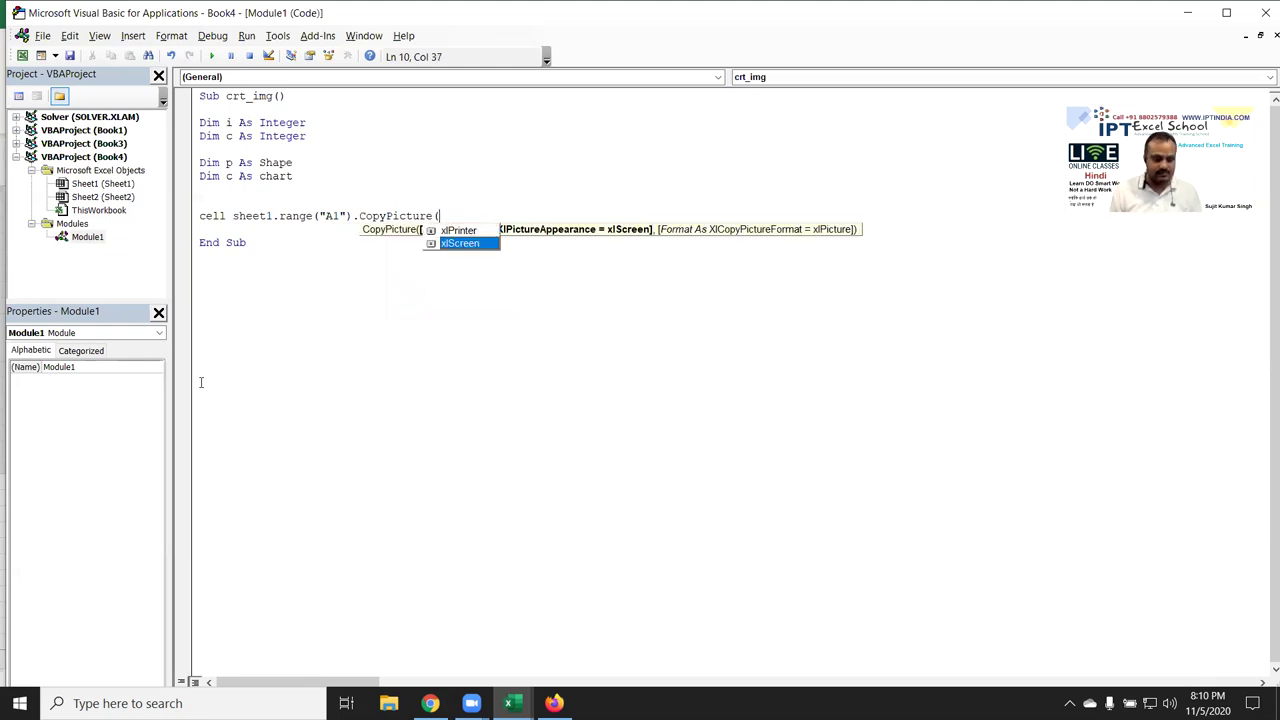
key("Tab")
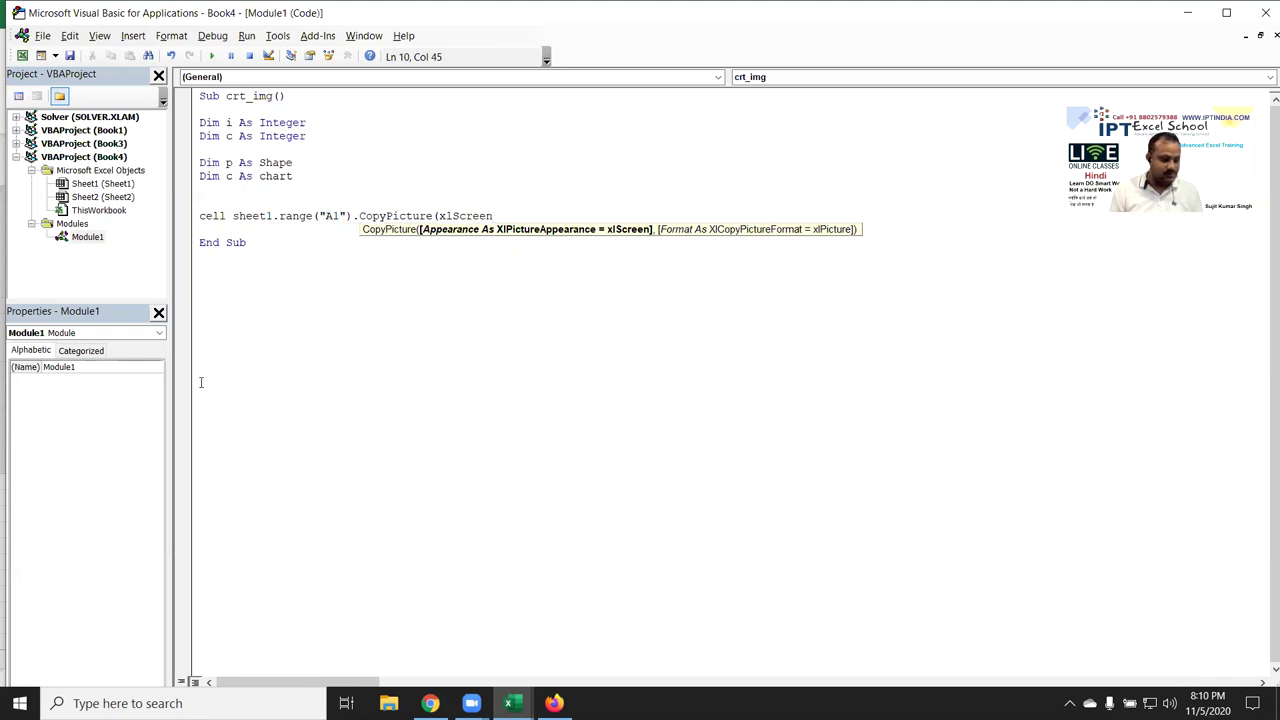
type(",")
key("Down")
key("Down")
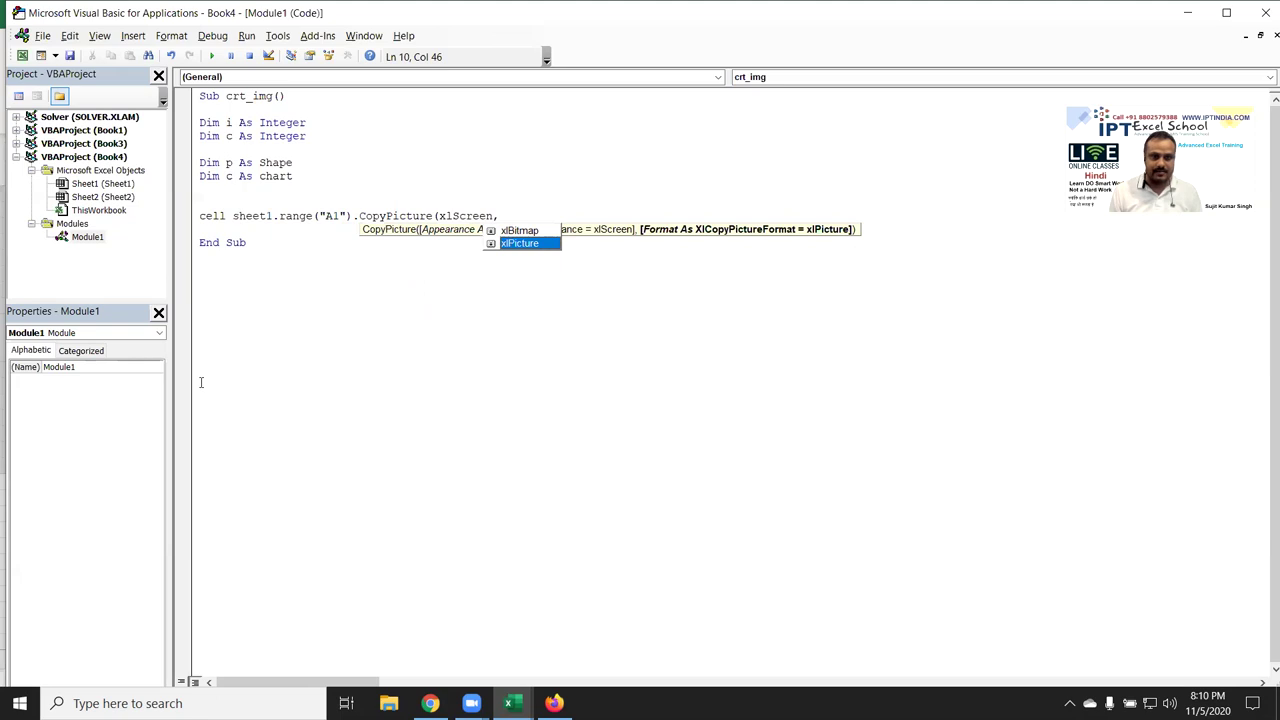
key("Tab")
type(")")
key("Return")
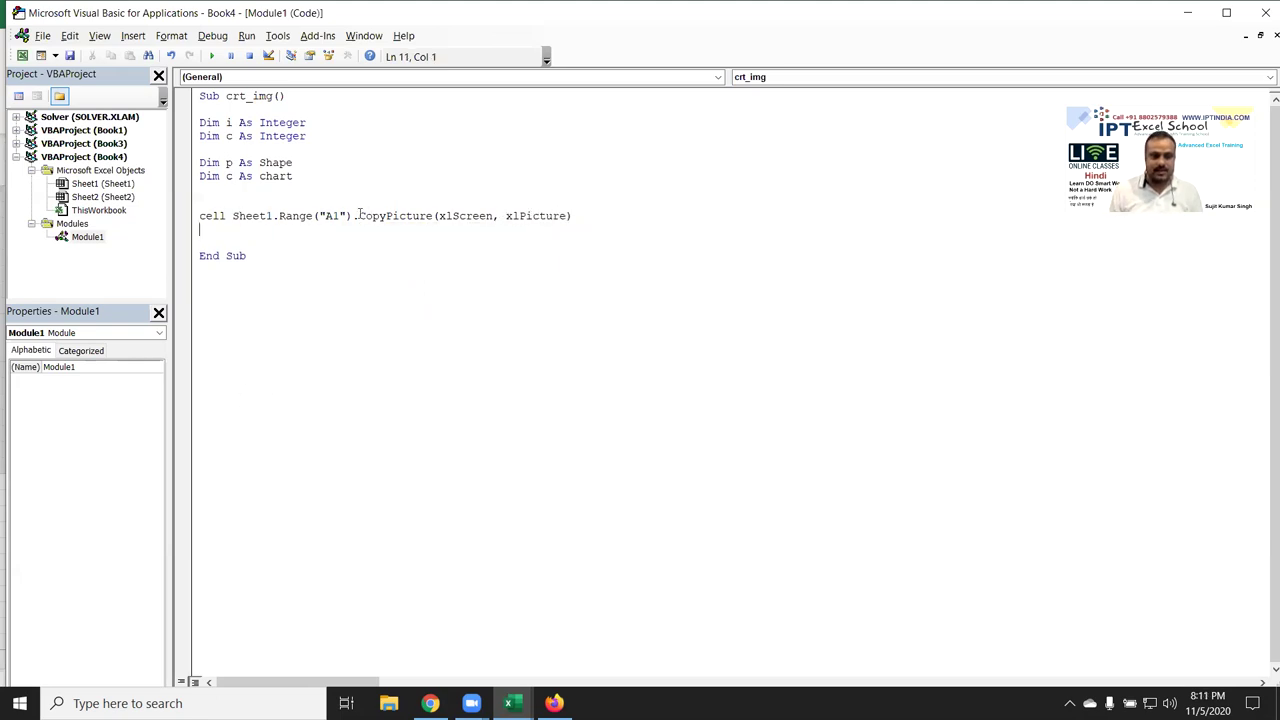
Replace Range("A1") with Selection, correct the line to Cells, and return to the workbook
left_click_drag(352, 216, 279, 216)
type("selection")
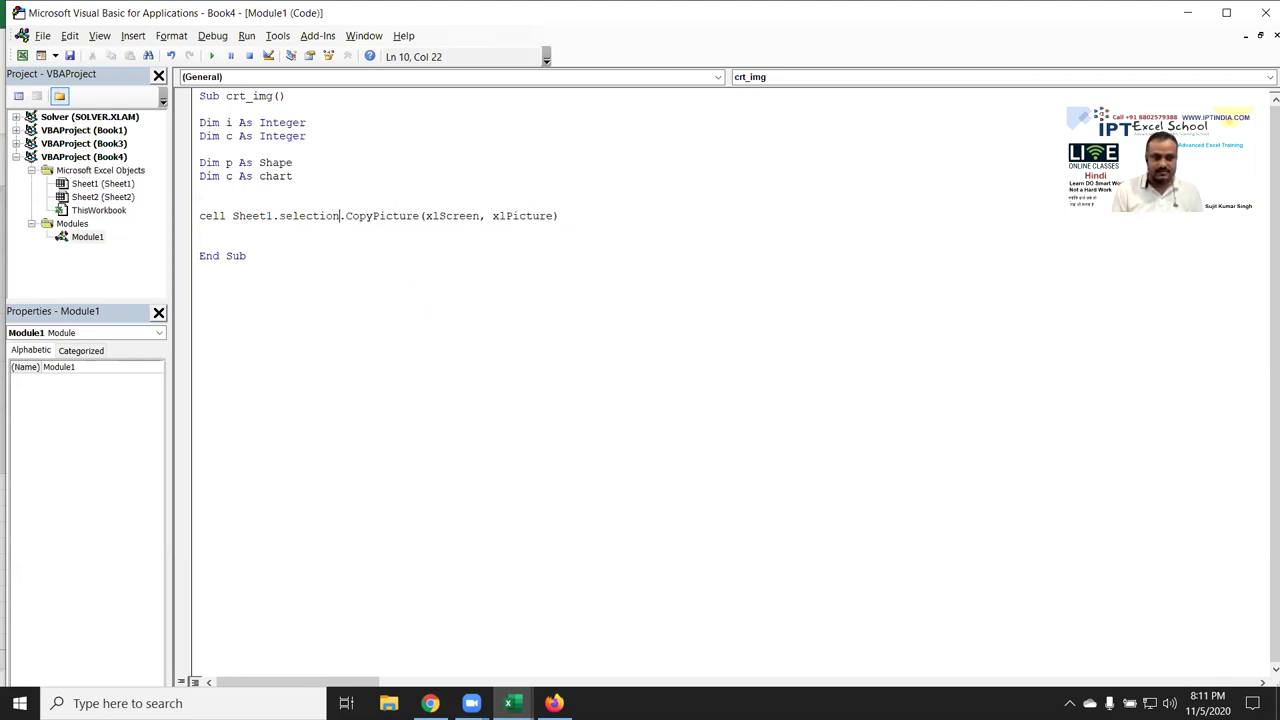
left_click(272, 246)
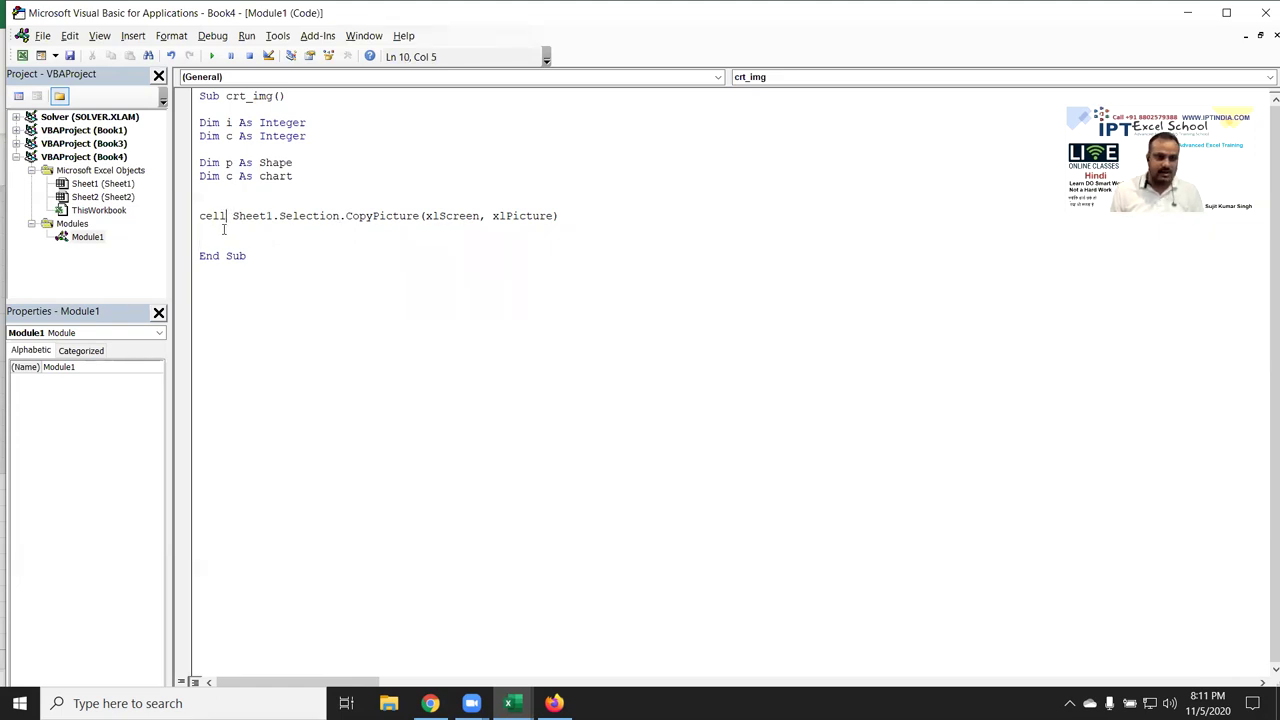
type("s")
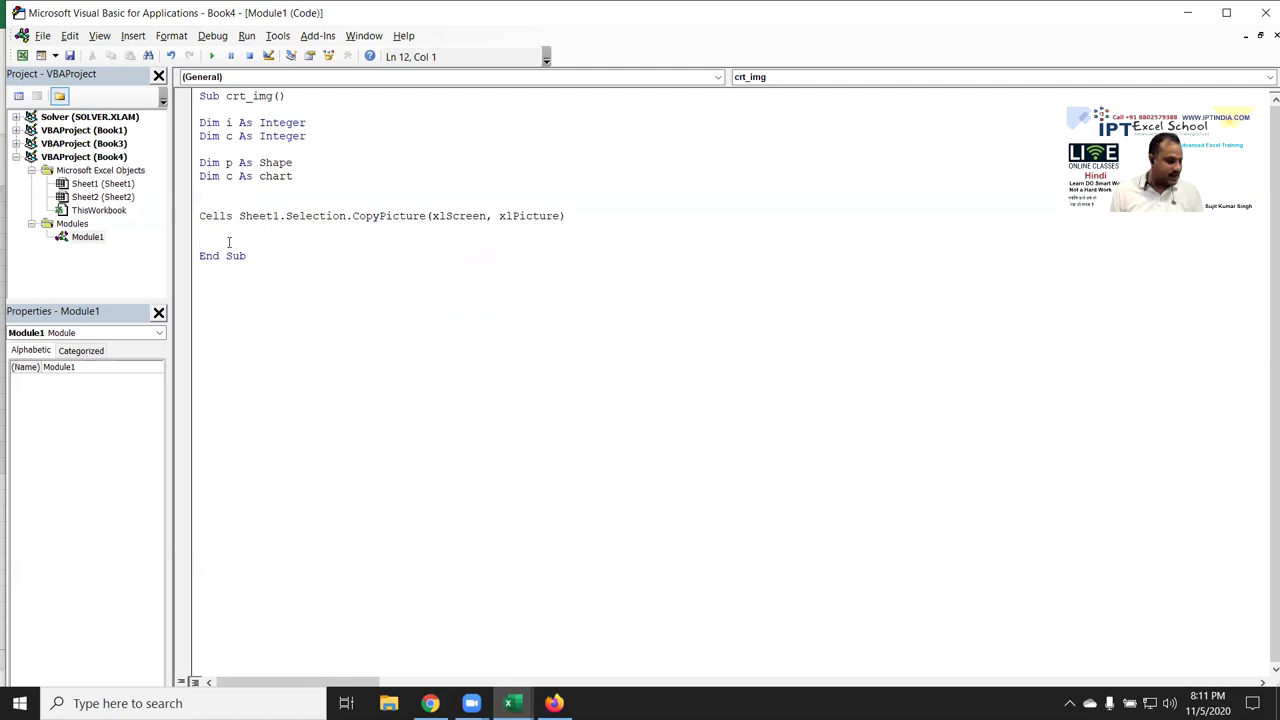
key("alt+F11")
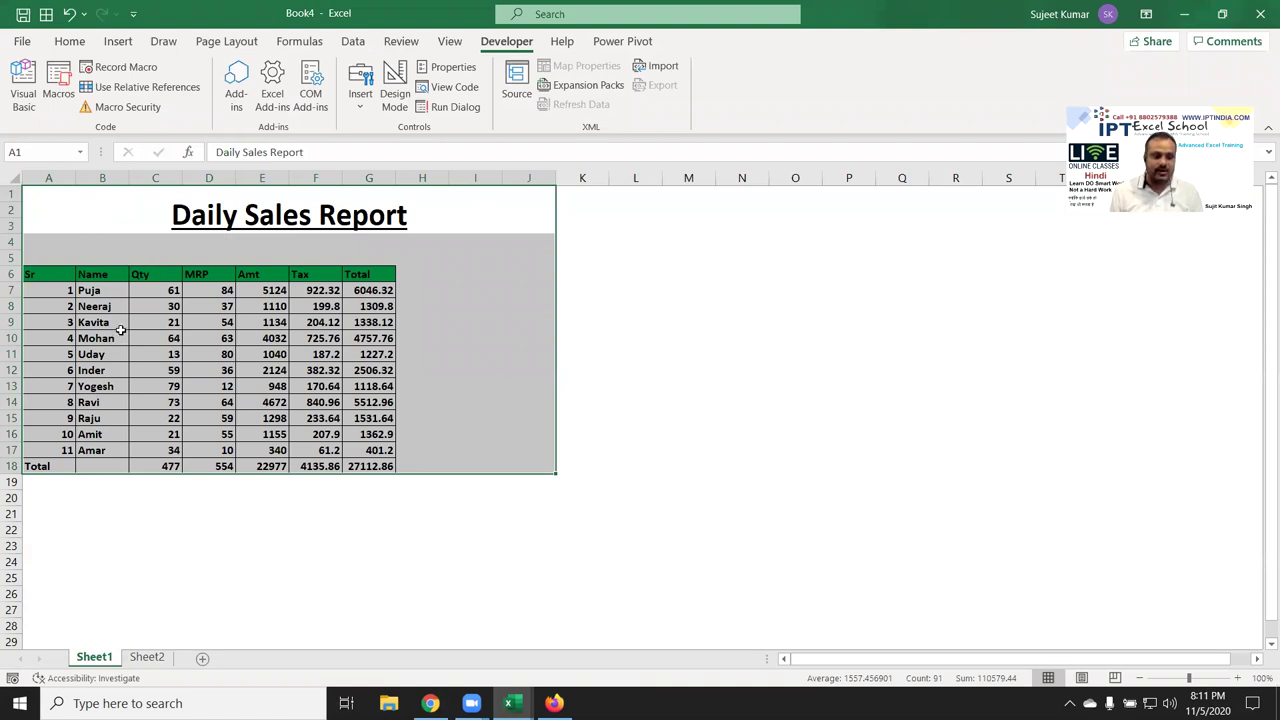
Make room above End Sub and add a Sheet2.Shapes.AddChart line
key("alt+F11")
key("Return")
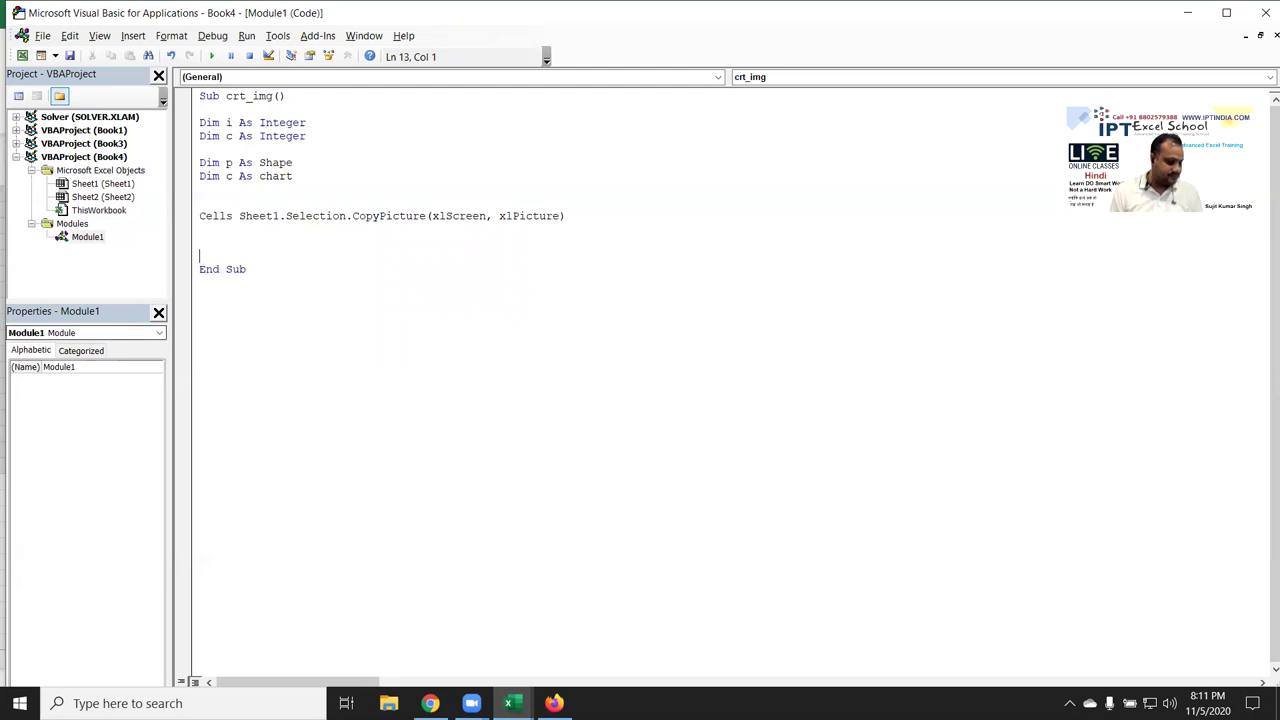
key("Return")
key("Up")
key("Up")
key("Up")
left_click(200, 242)
type("shee")
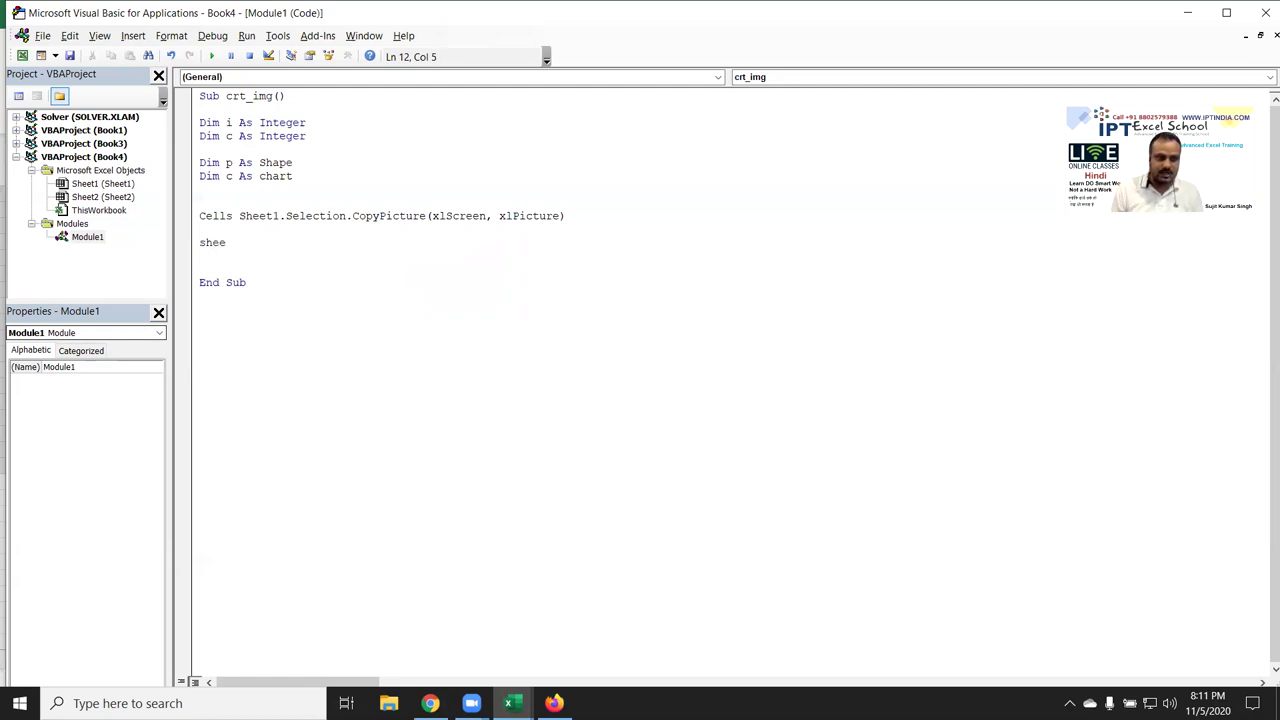
type("t2")
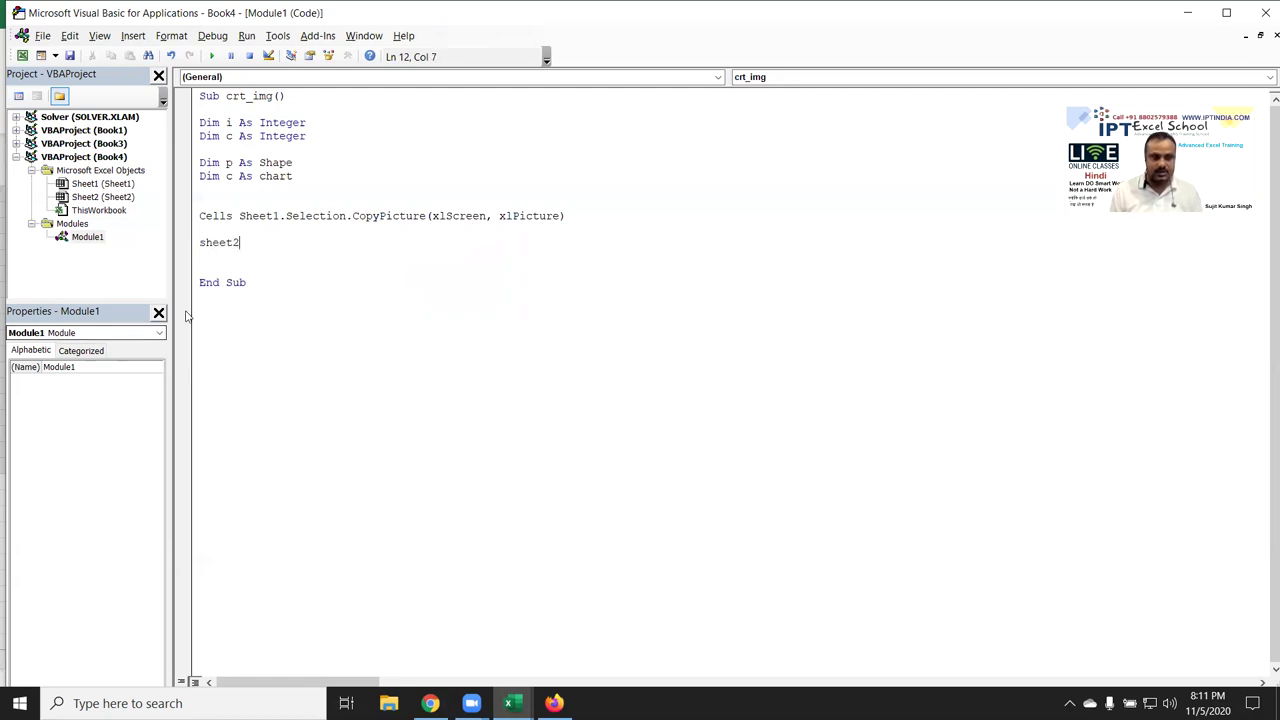
type(".sh")
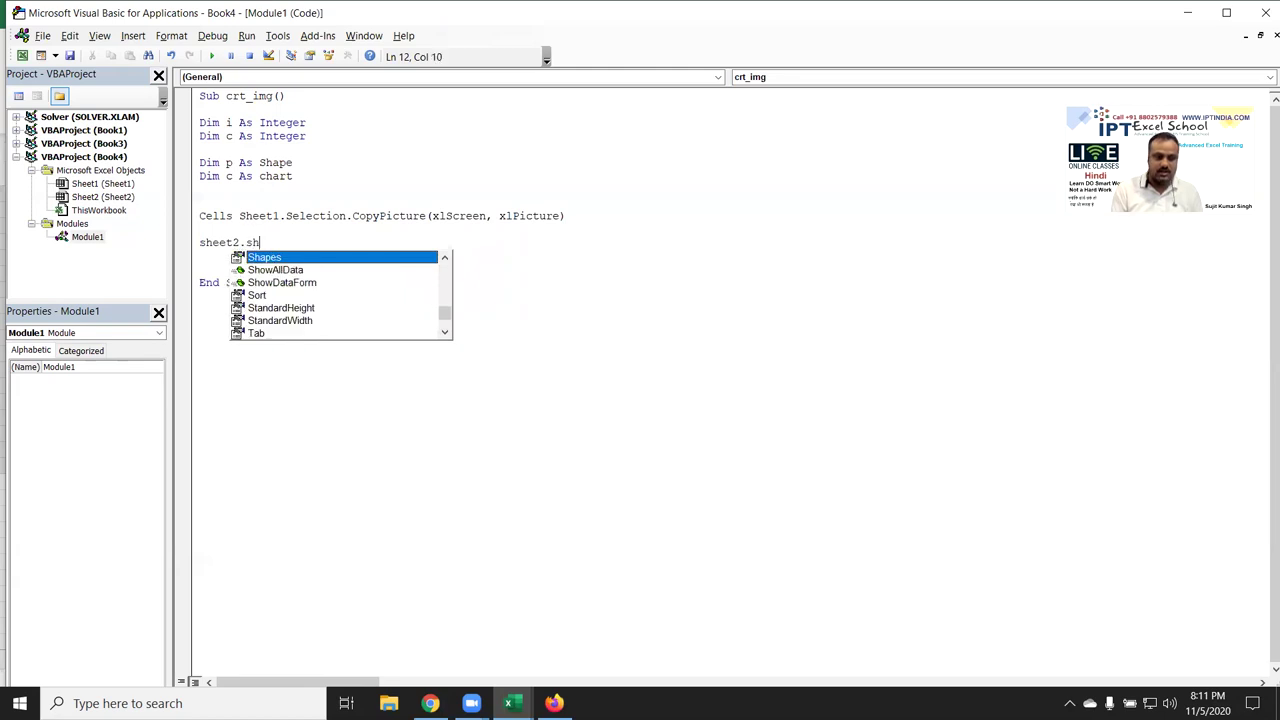
key("Tab")
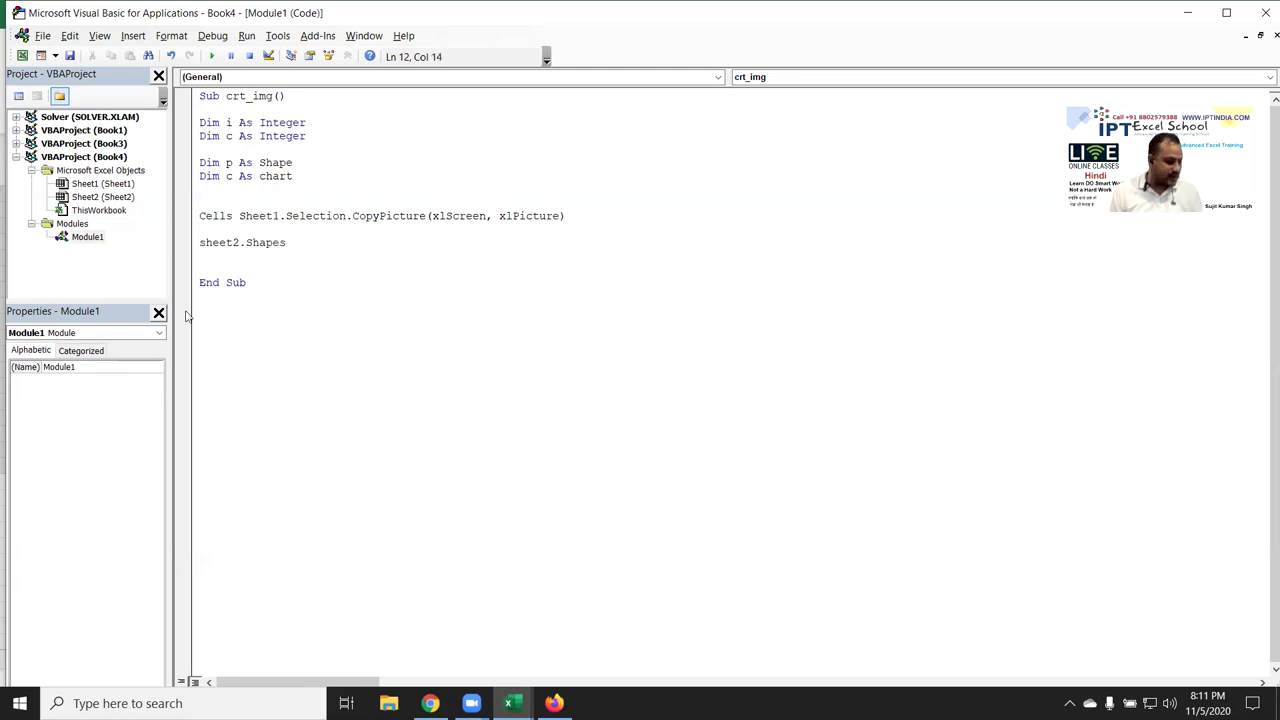
type(".ad")
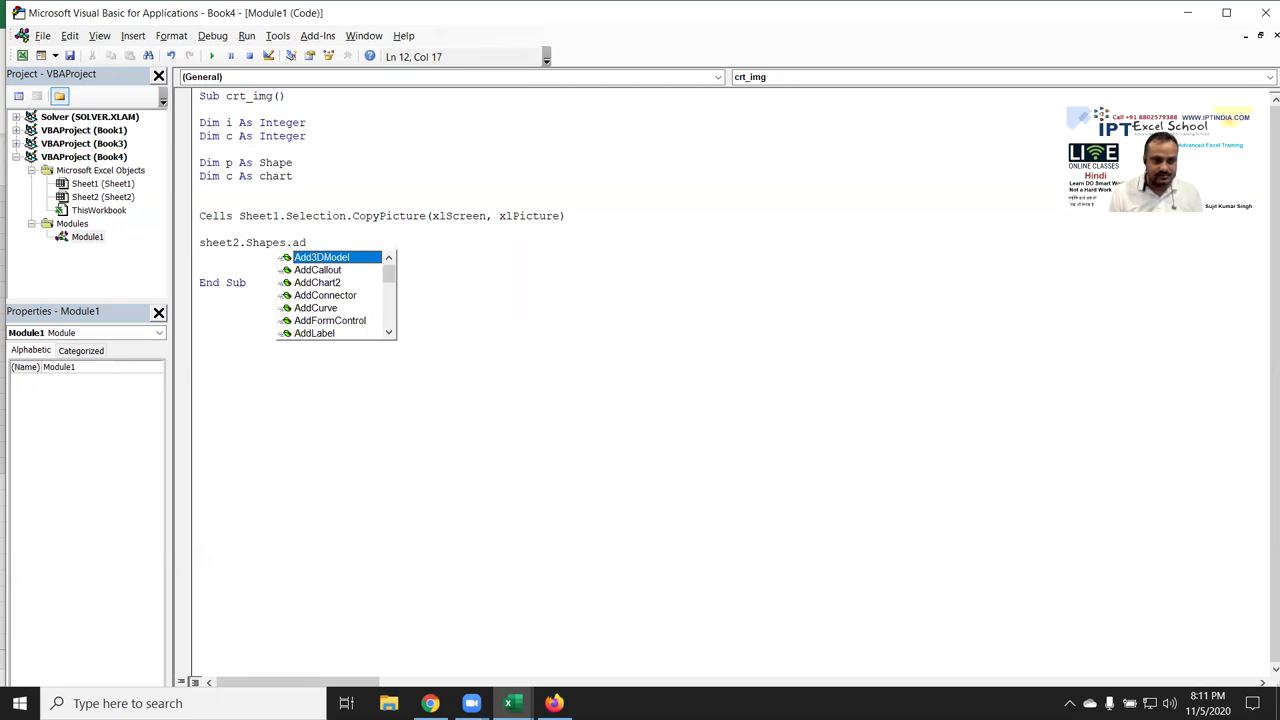
key("Down")
key("Down")
key("Tab")
key("BackSpace")
key("Return")
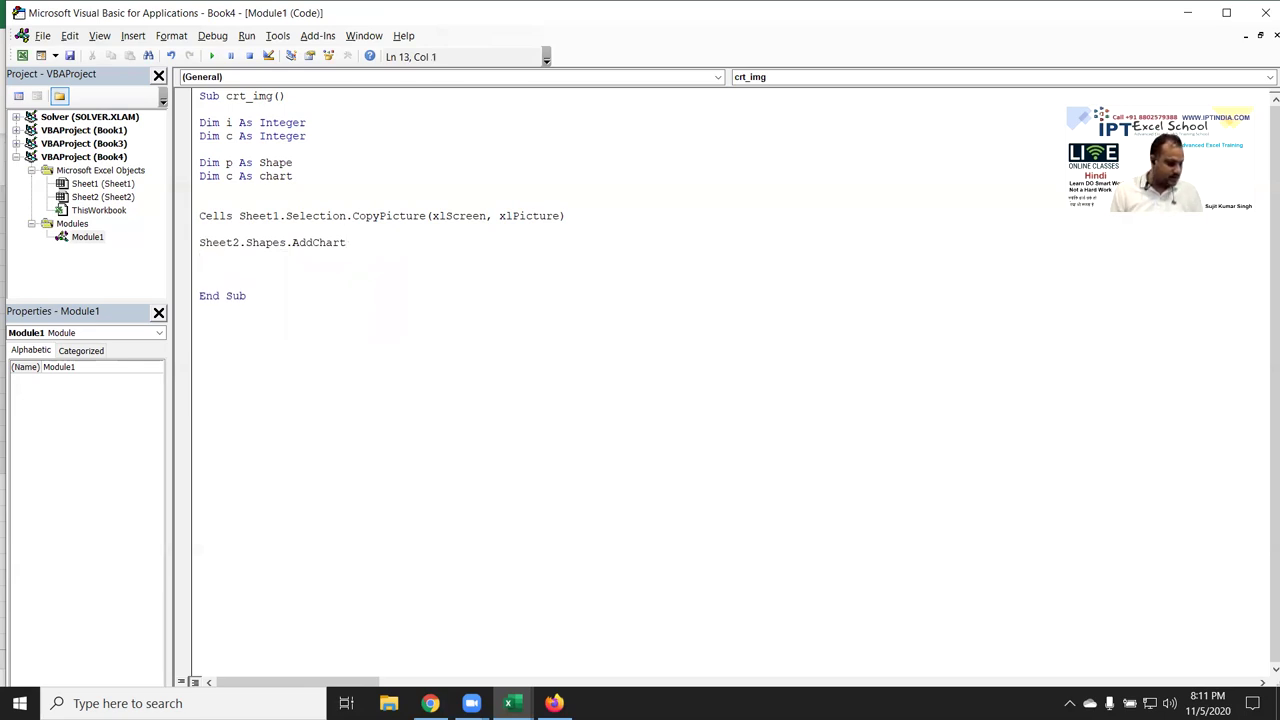
Add a Sheet2.Activate line below AddChart
type("sheet2.a")
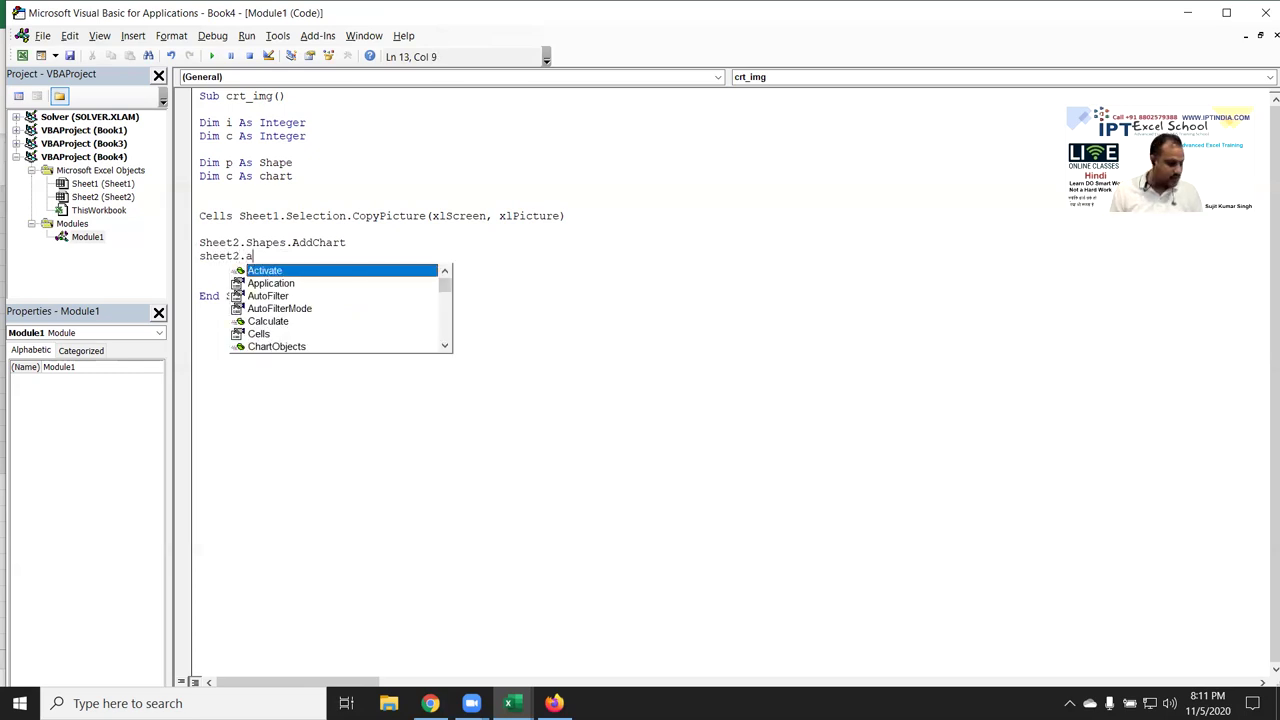
key("Tab")
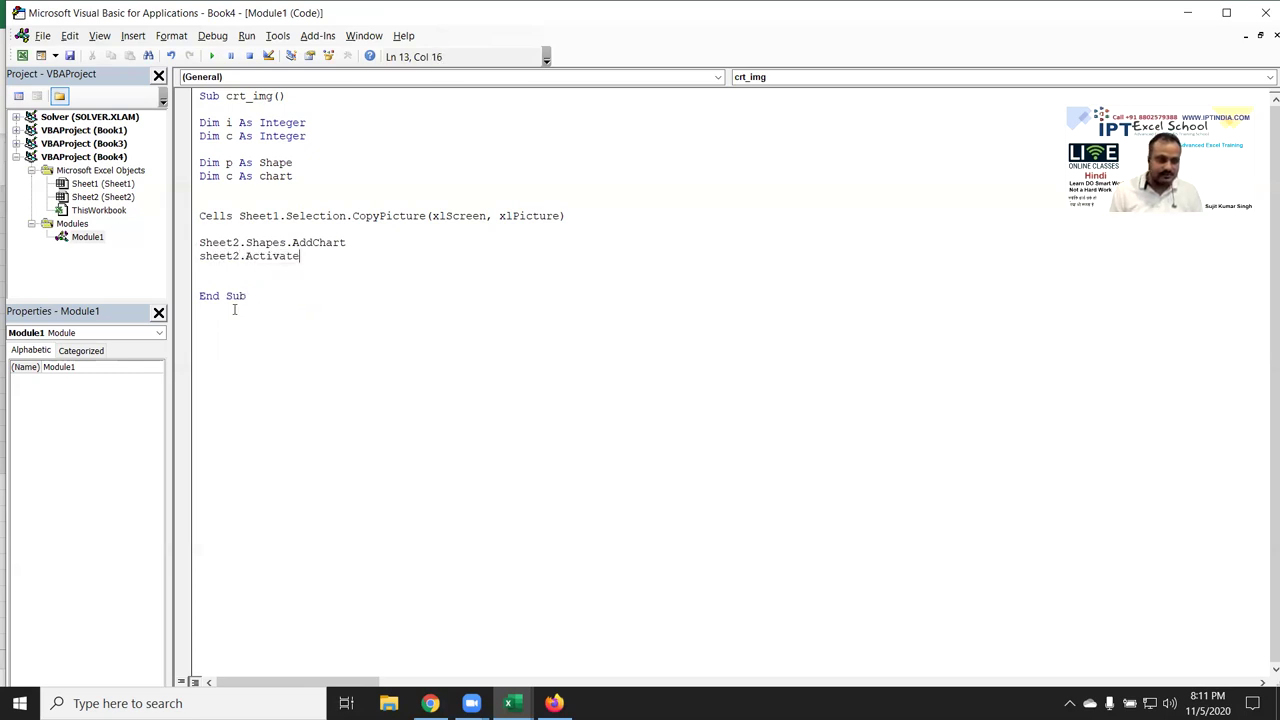
key("Return")
Add a Sheet2.Shapes.Item(1).Select line to select the new chart
type("sheet")
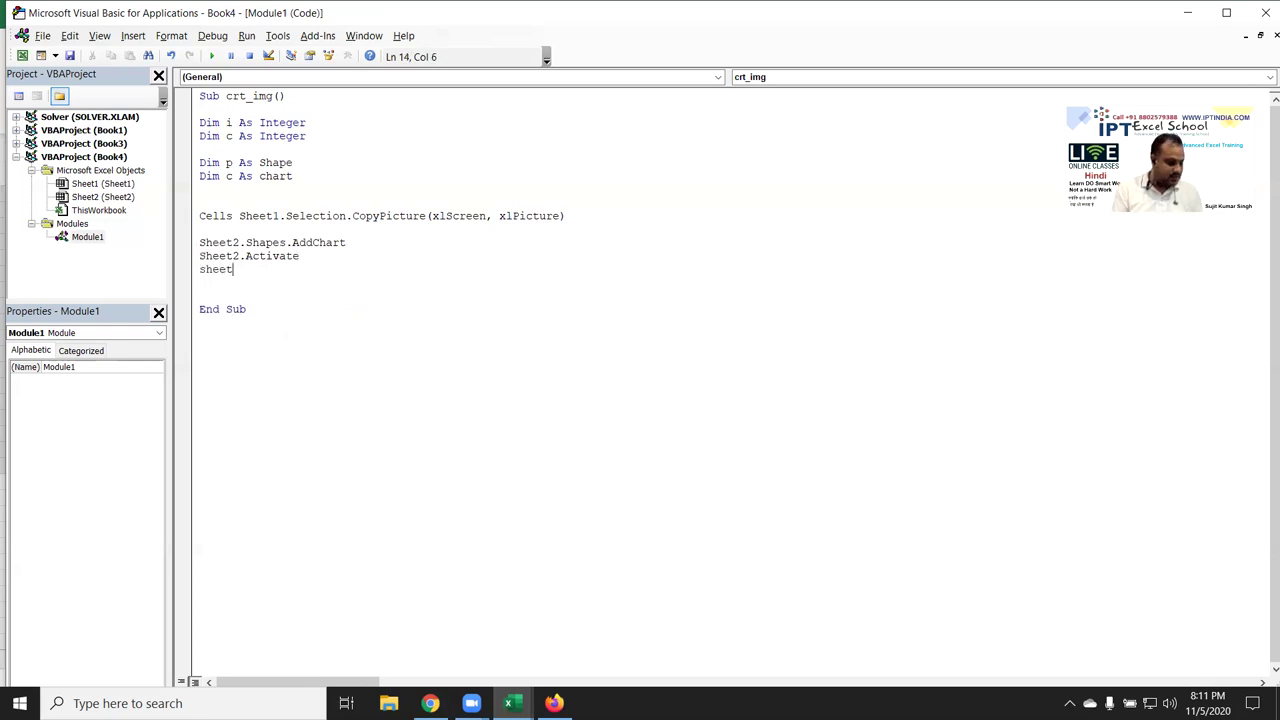
type("2.sh")
key("Tab")
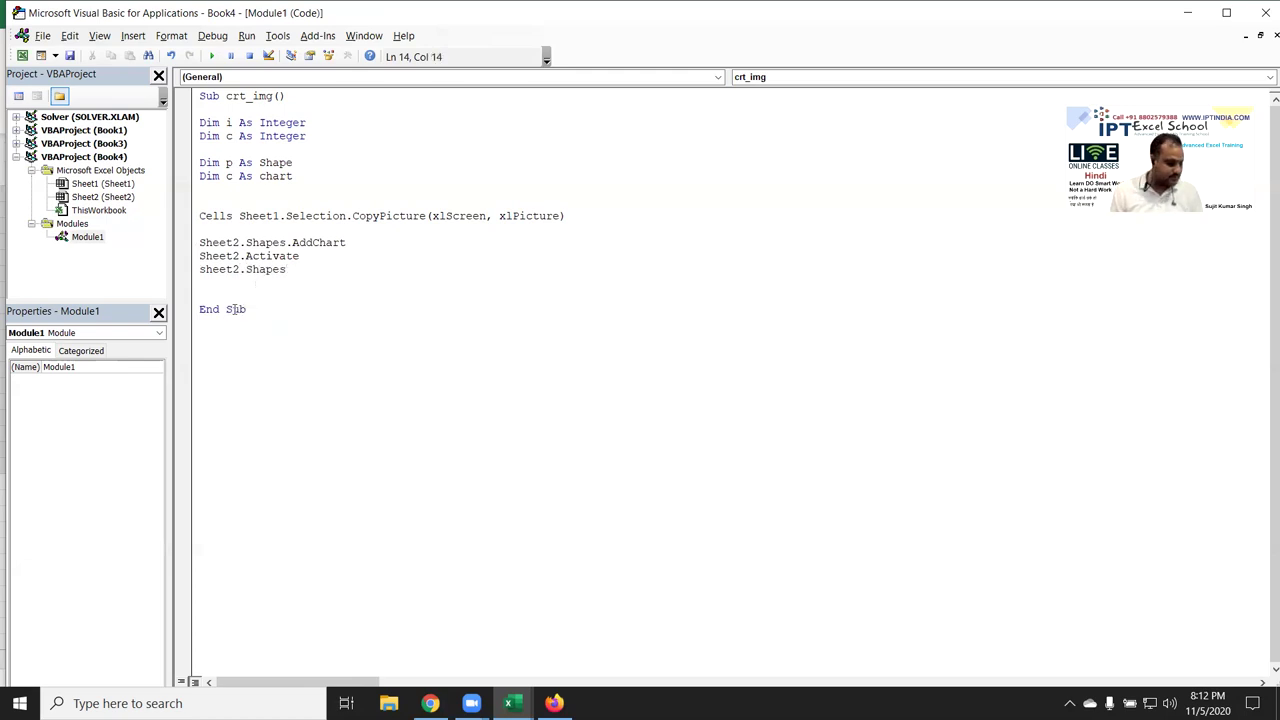
type(".i")
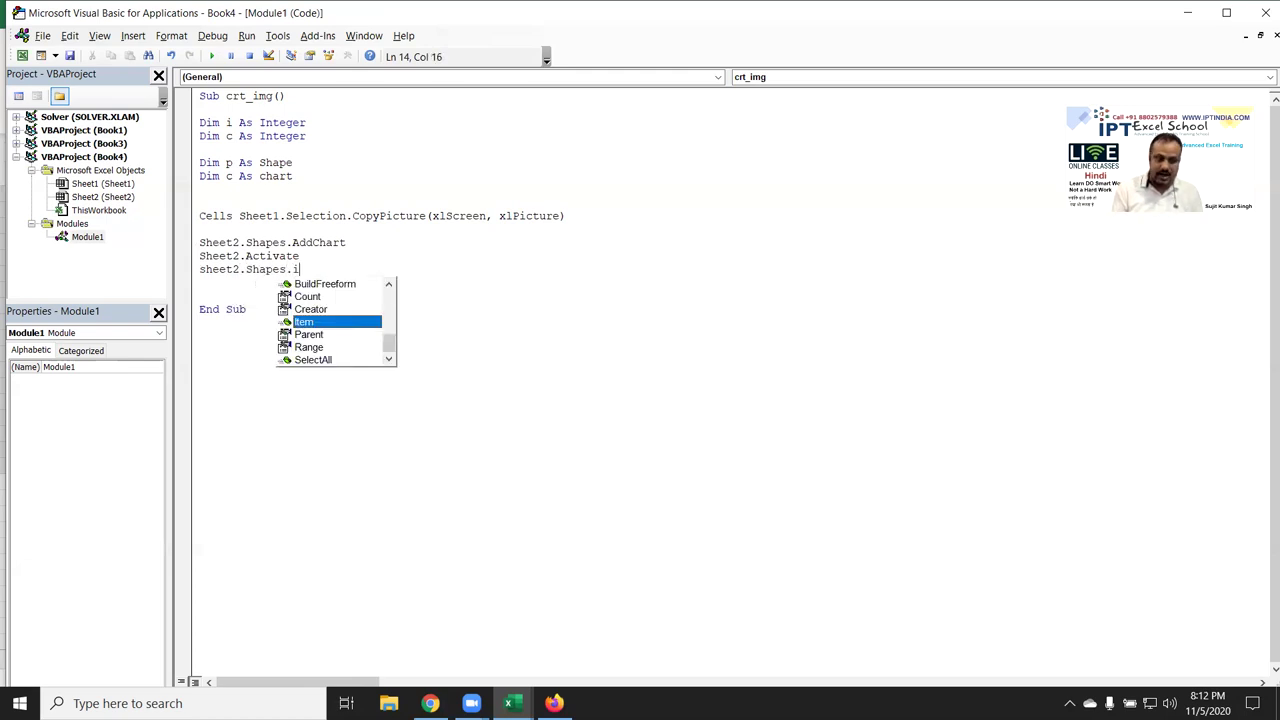
key("Tab")
type("(")
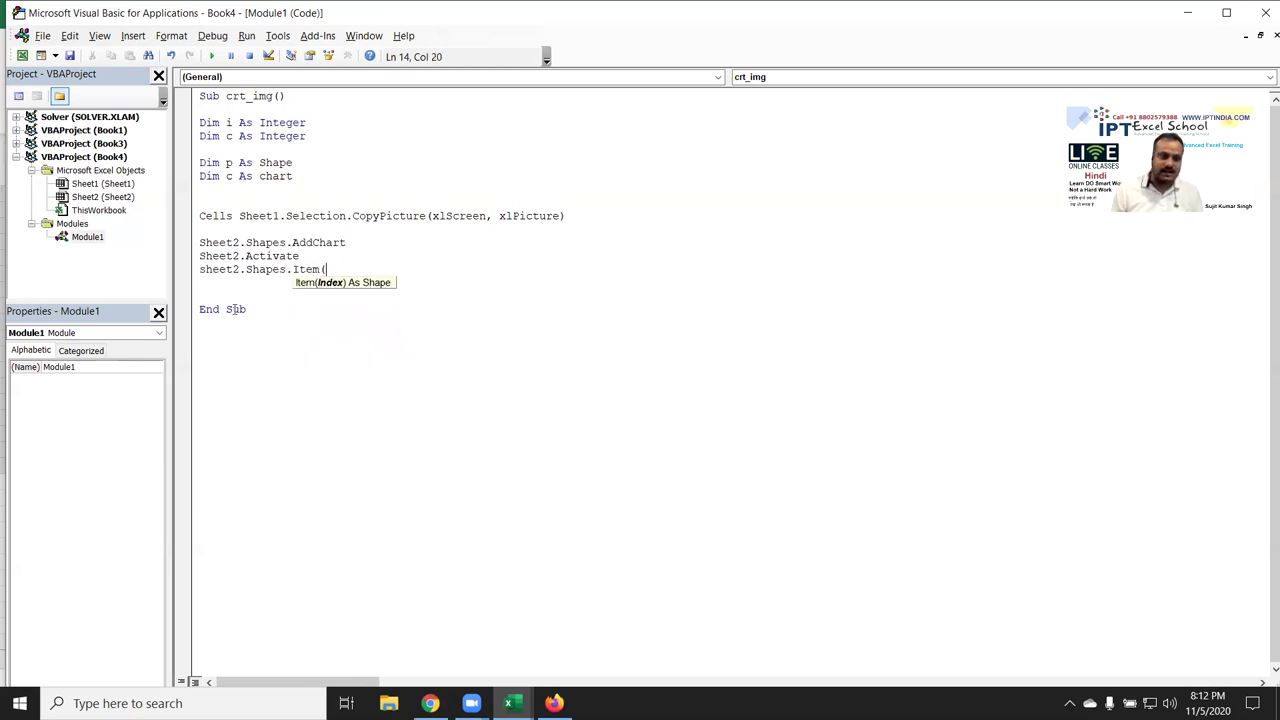
type("1")
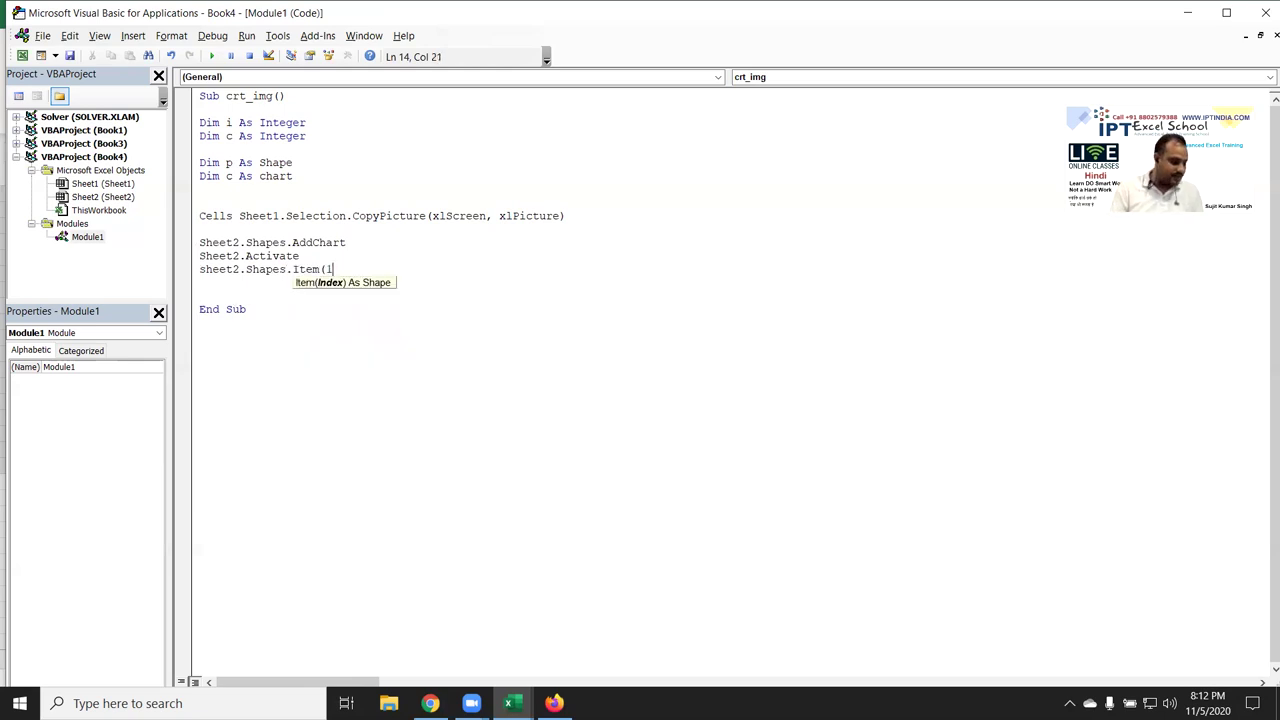
type(").se")
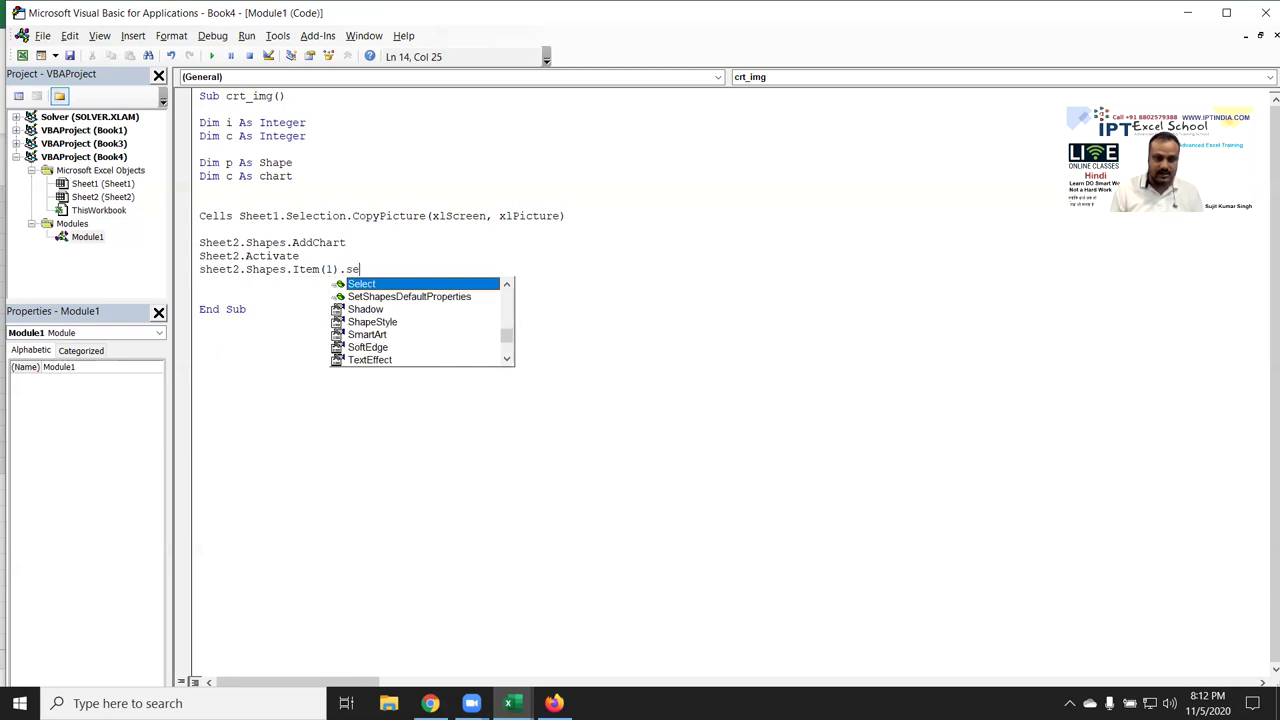
key("Tab")
key("Return")
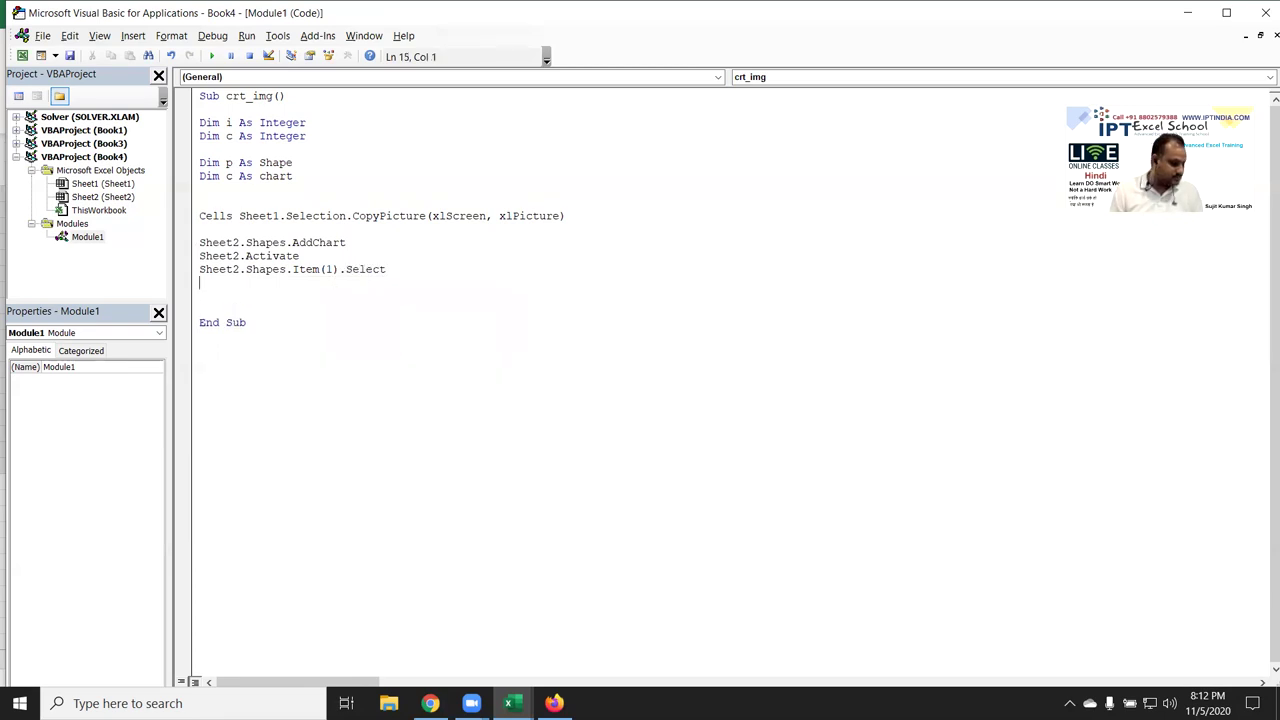
key("Return")
key("BackSpace")
Add the lines 'Set ct = ActiveChart' and 'ct.Paste'
key("Return")
key("Return")
type("set")
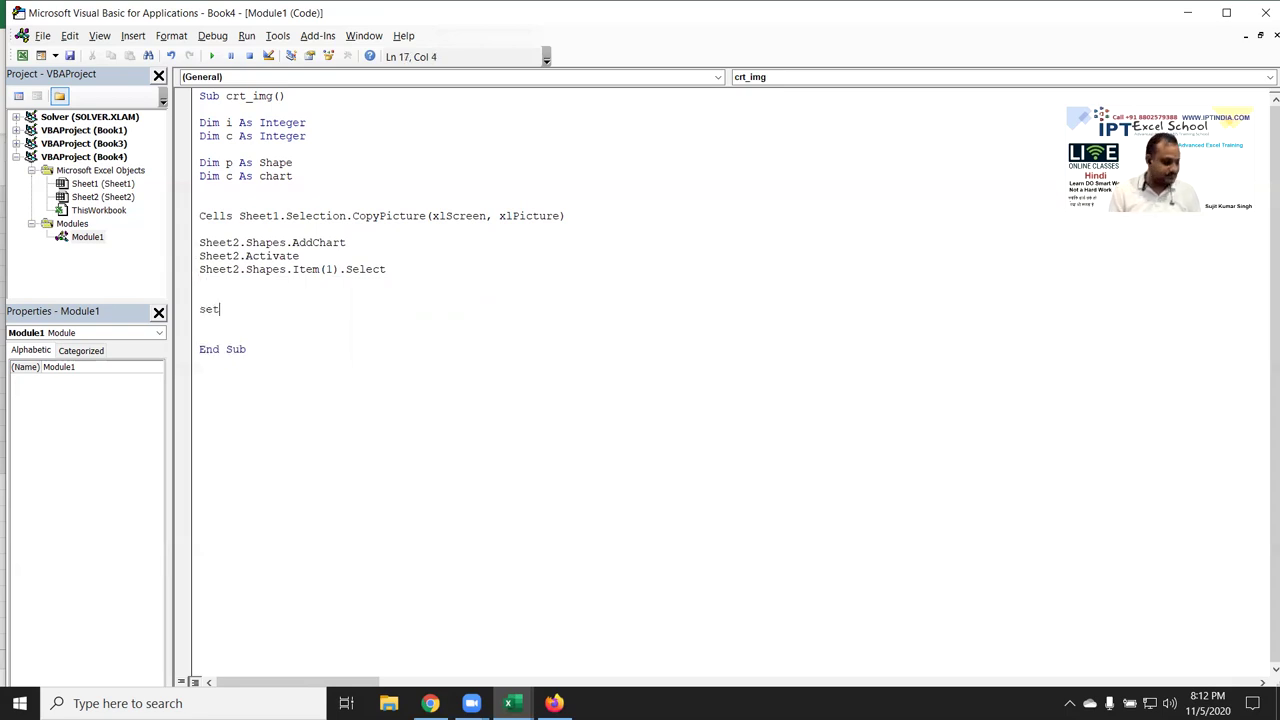
type(" ct = activechart")
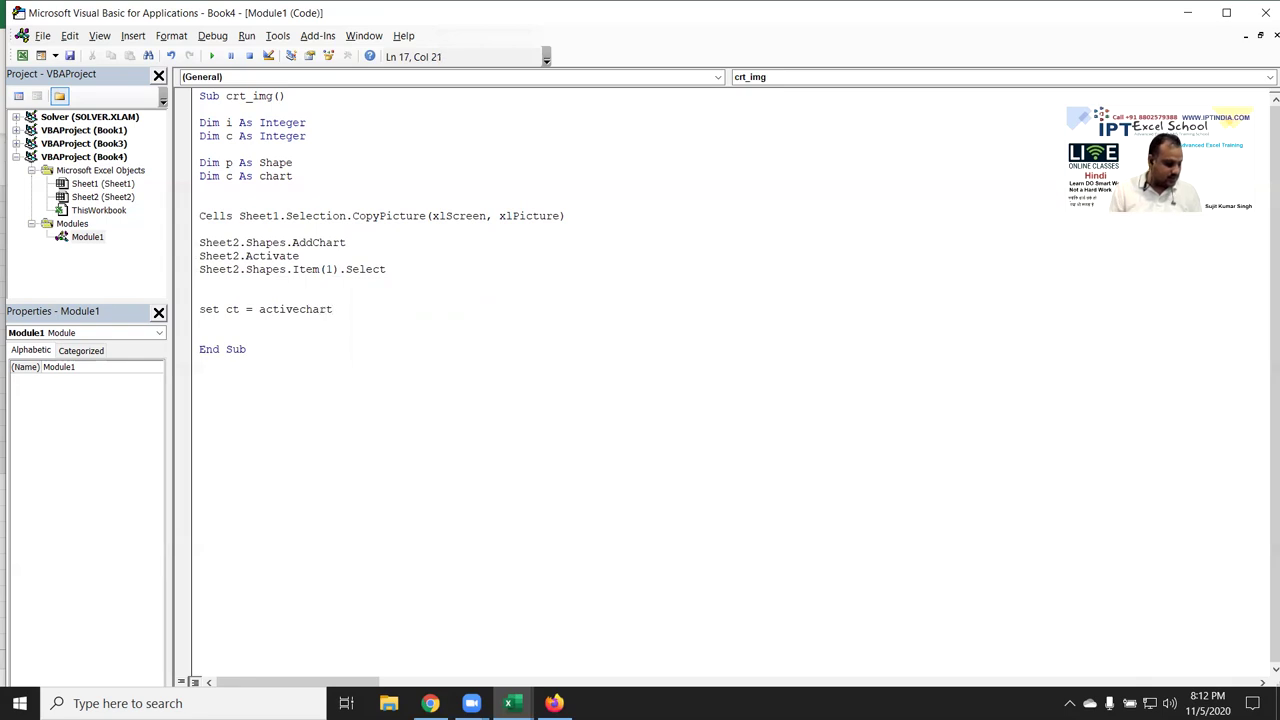
key("Return")
type("v")
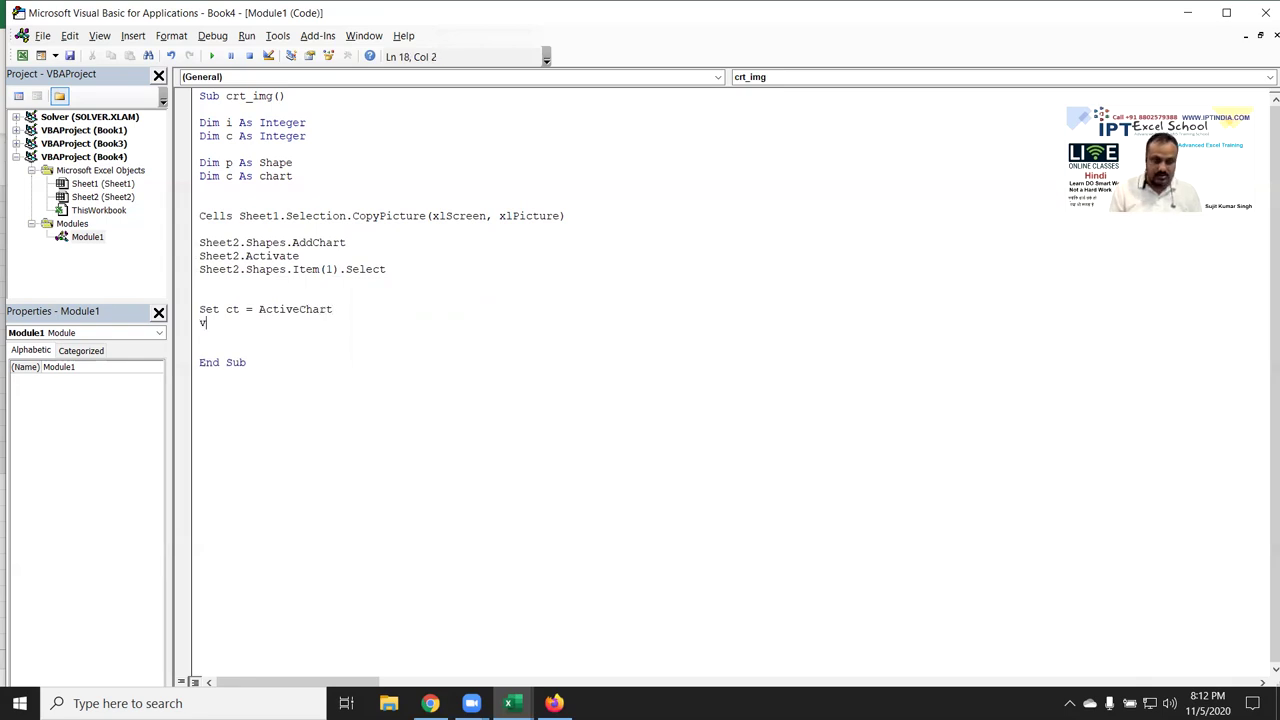
key("BackSpace")
type("ct.")
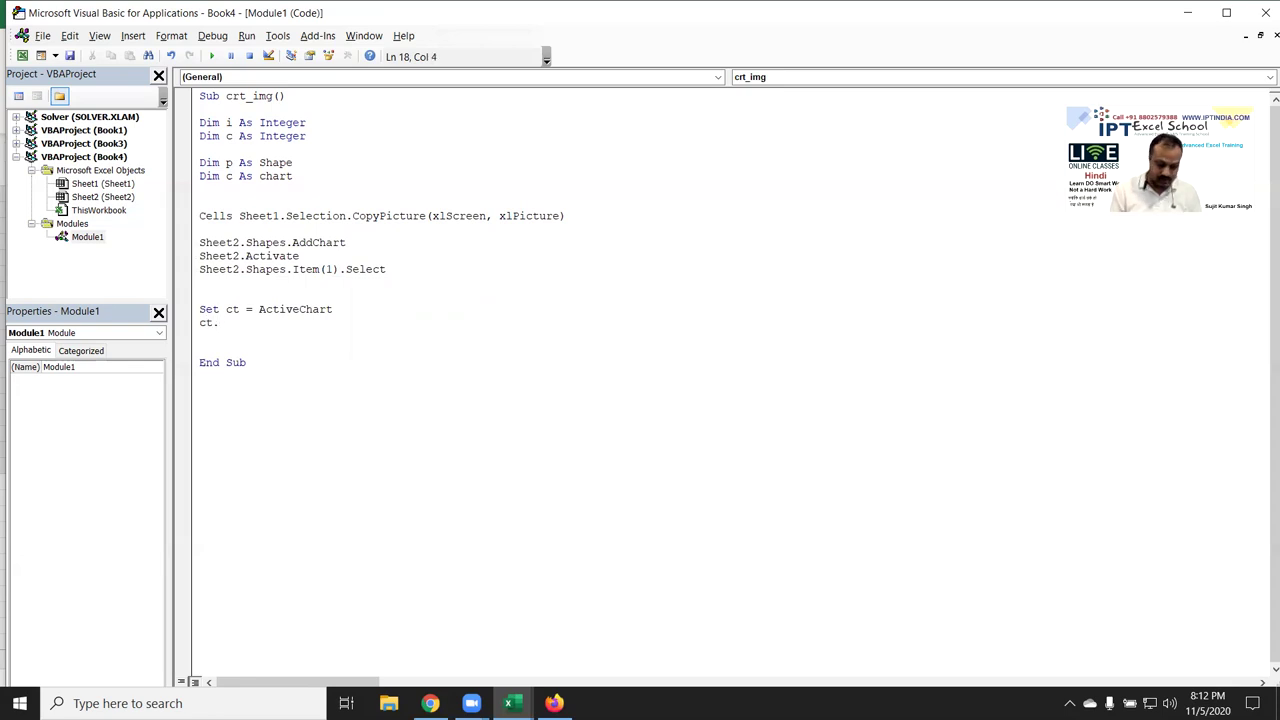
type("pa")
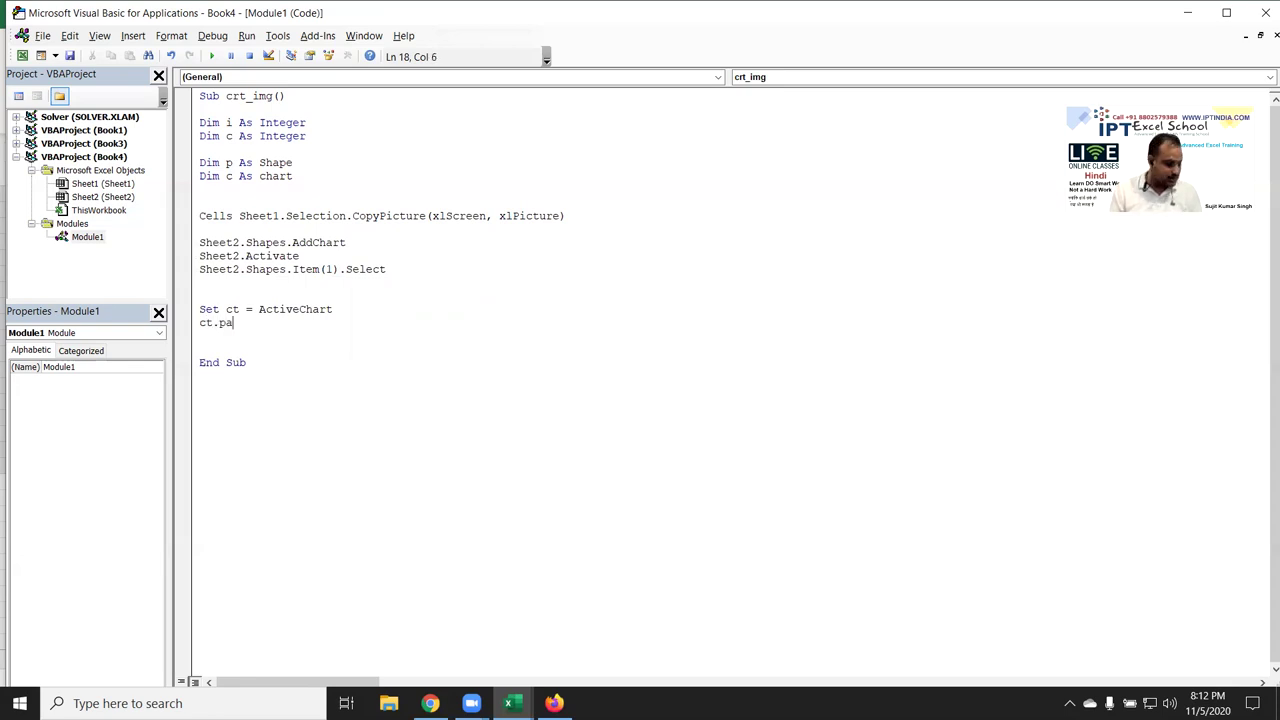
type("ste")
key("Return")
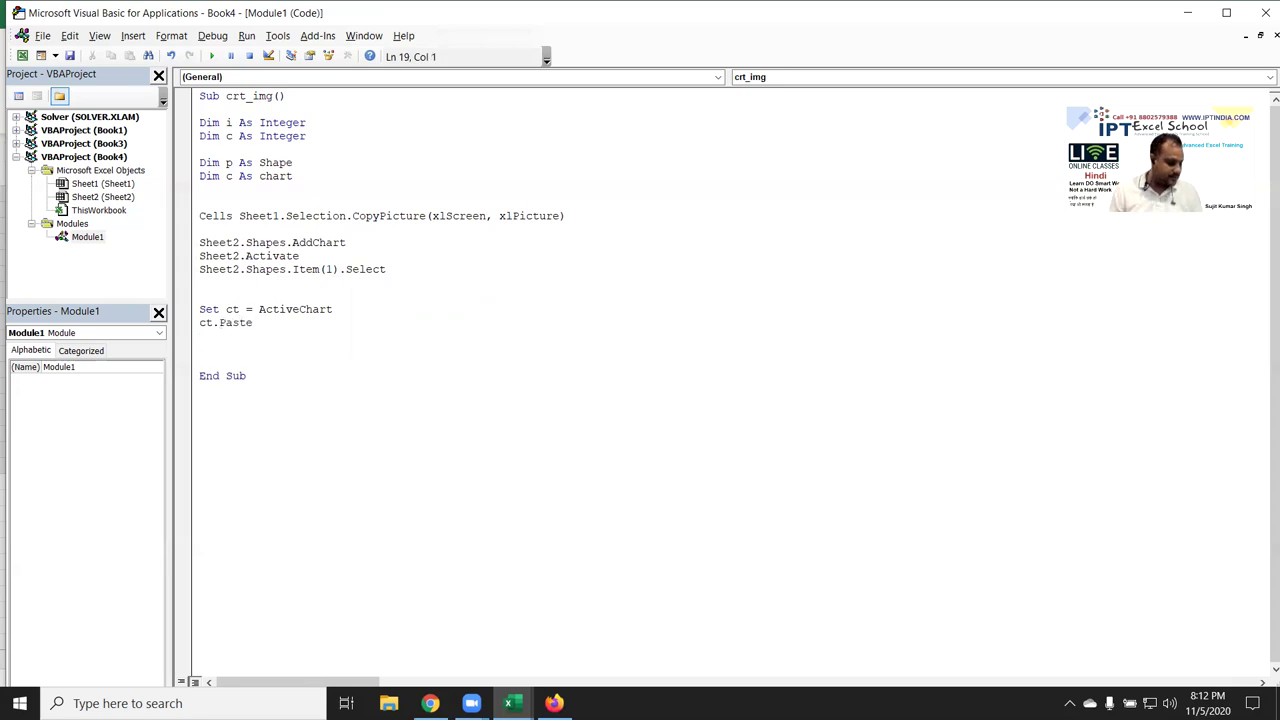
Begin the ct.export( call on the next line
type("et")
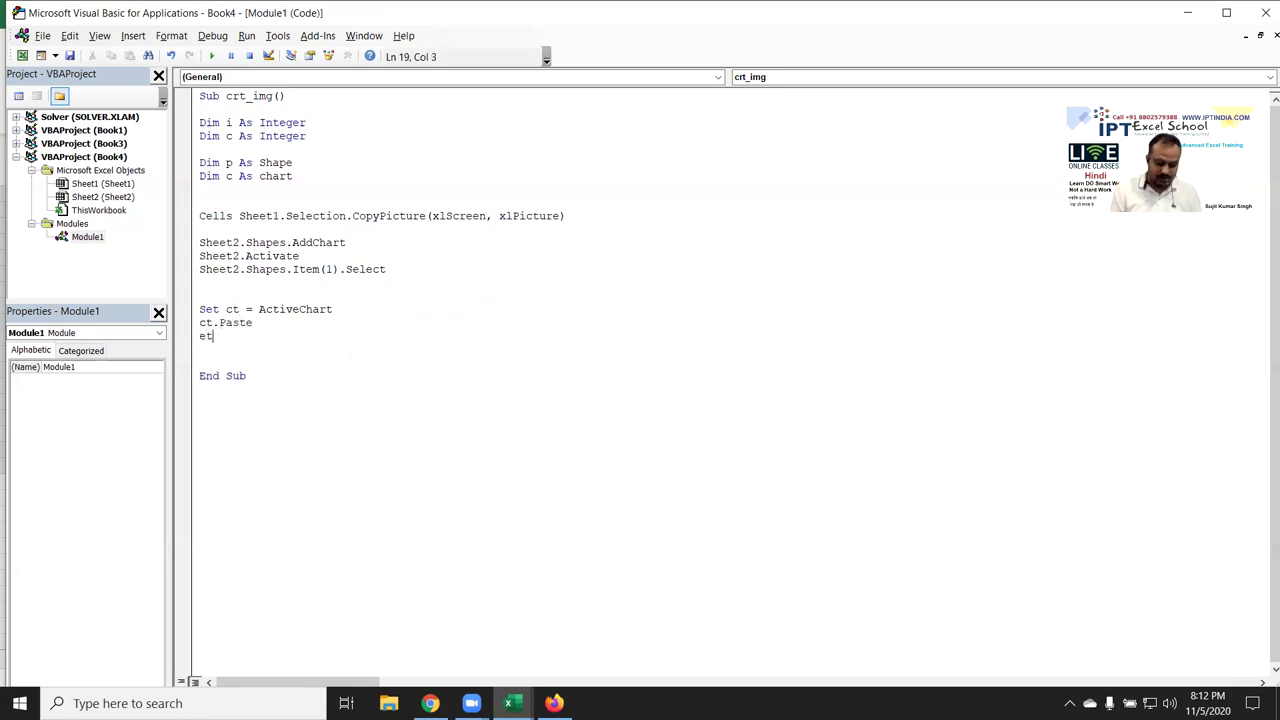
type(".e")
key("BackSpace")
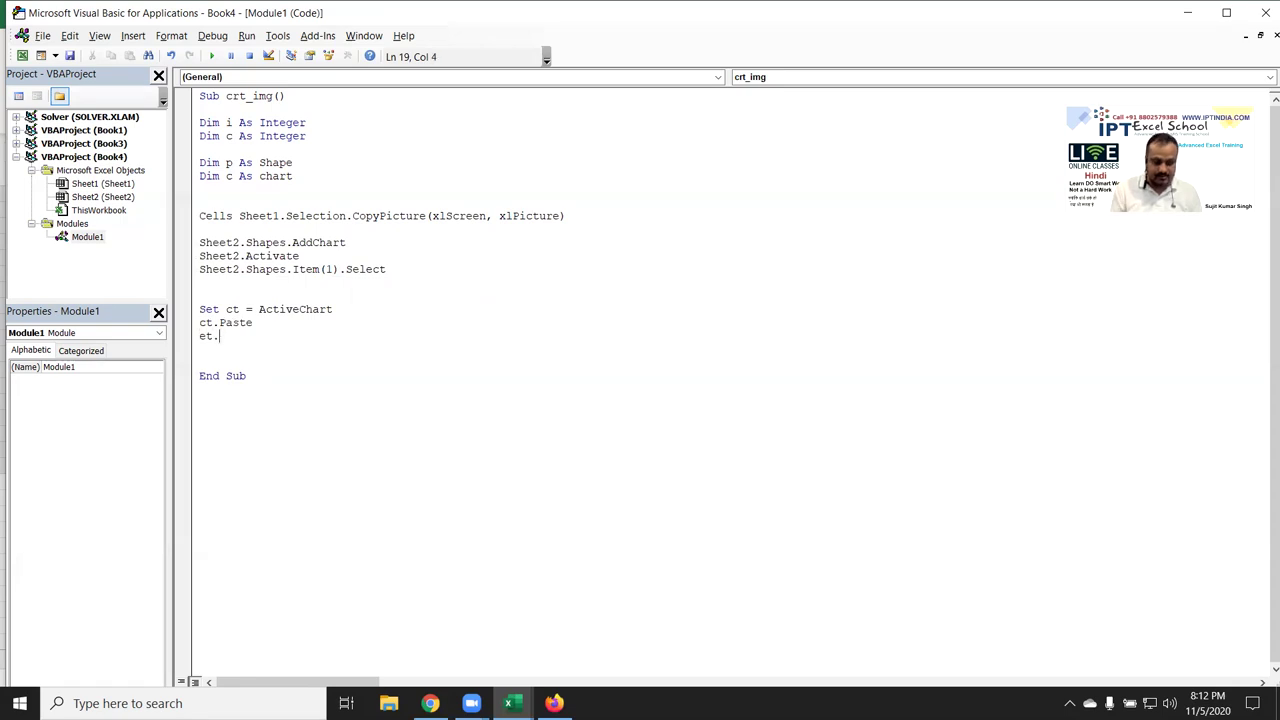
key("BackSpace")
key("BackSpace")
key("BackSpace")
key("BackSpace")
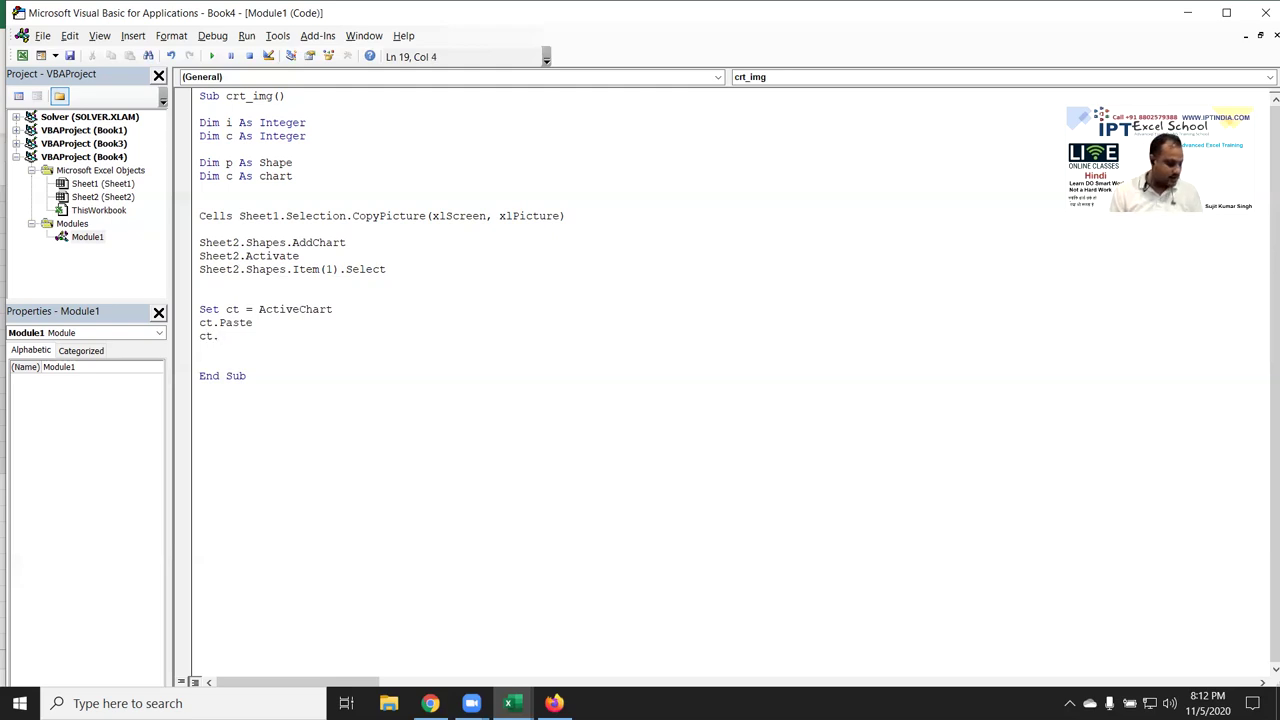
type("export")
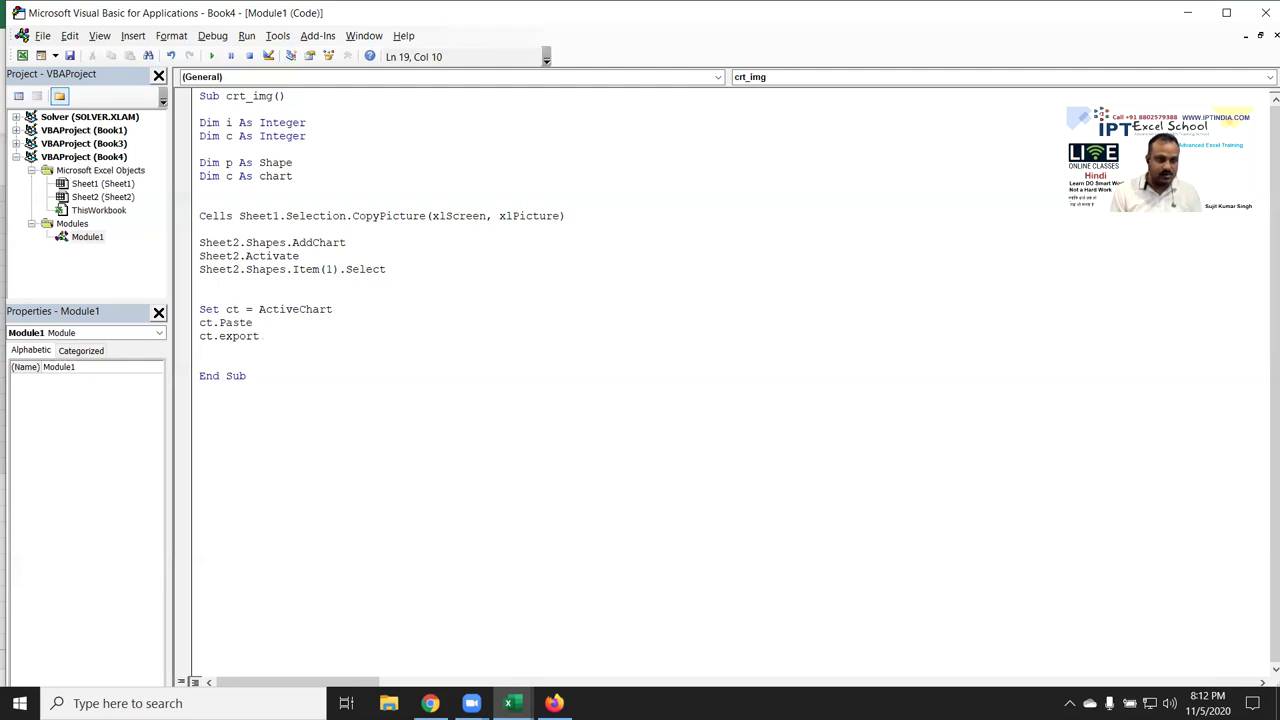
key("BackSpace")
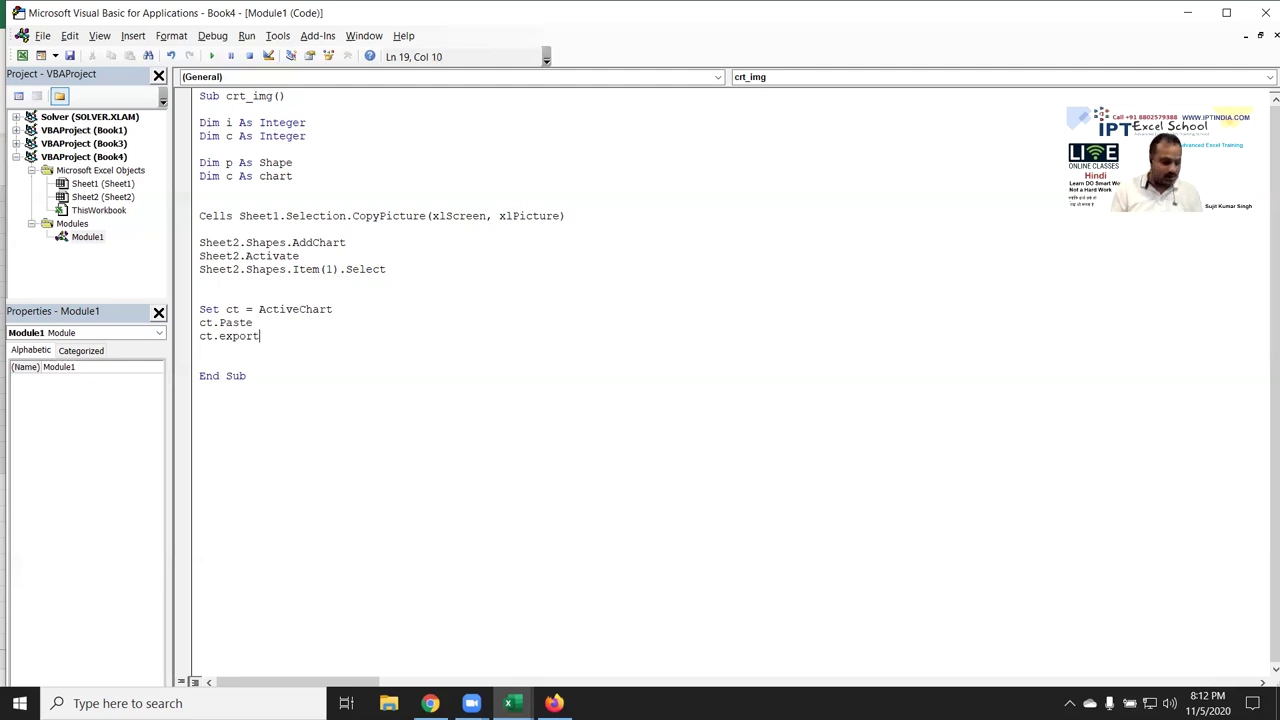
type("(")
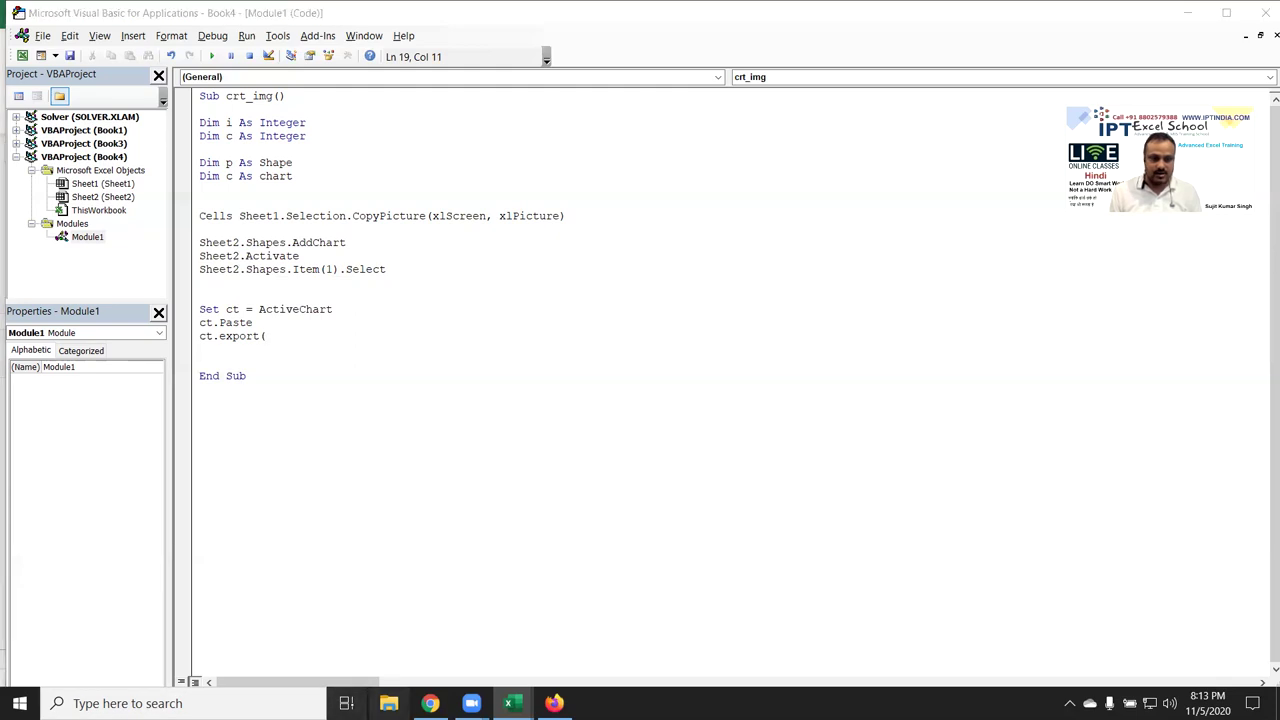
Open E:\2020\Data in File Explorer, copy its path, and return to the VBA editor
left_click(389, 703)
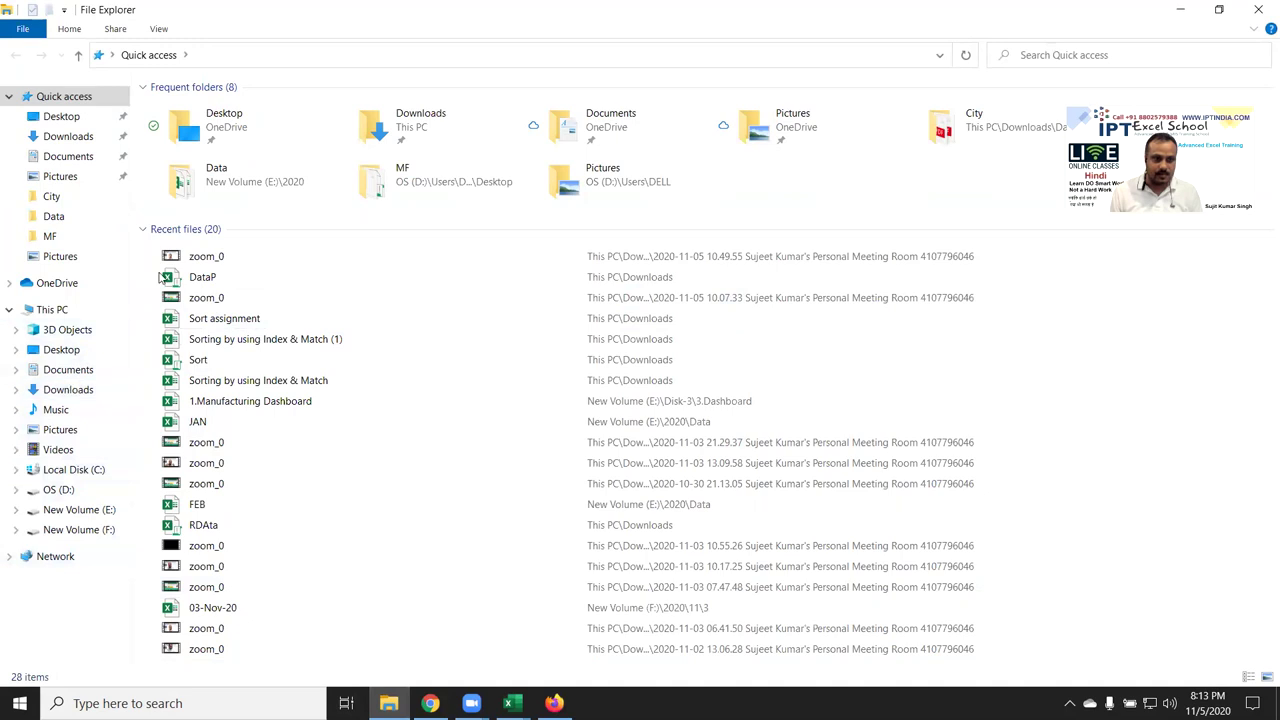
double_click(266, 177)
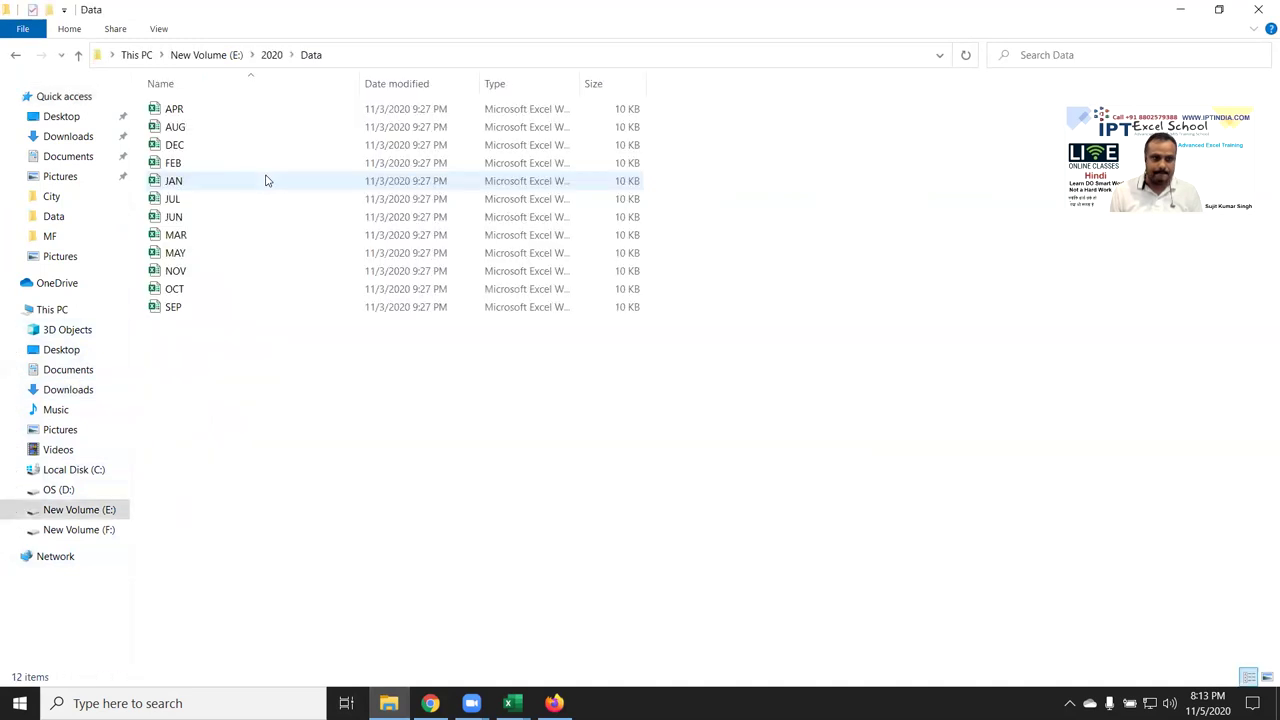
left_click(353, 62)
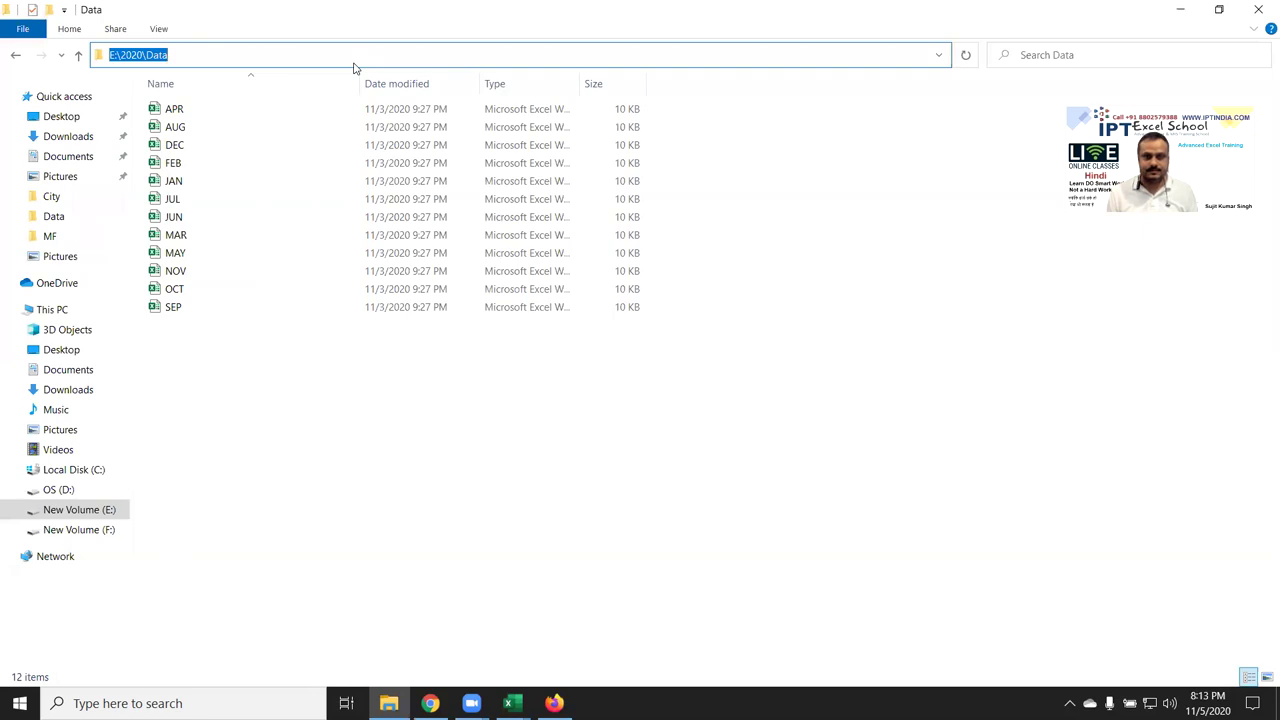
key("alt+Tab")
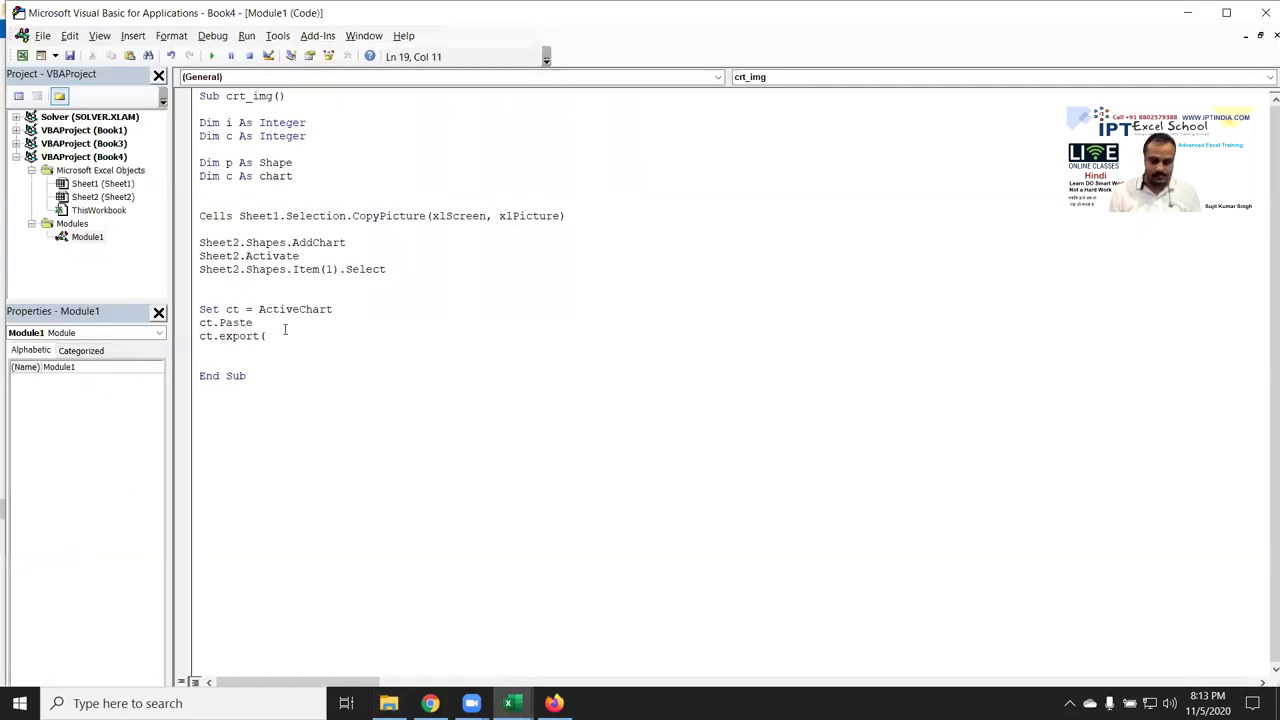
Complete the export line as ct.Export ("E:\2020\Data\1.jpg") using the pasted path
type("E:\\2020\\Data")
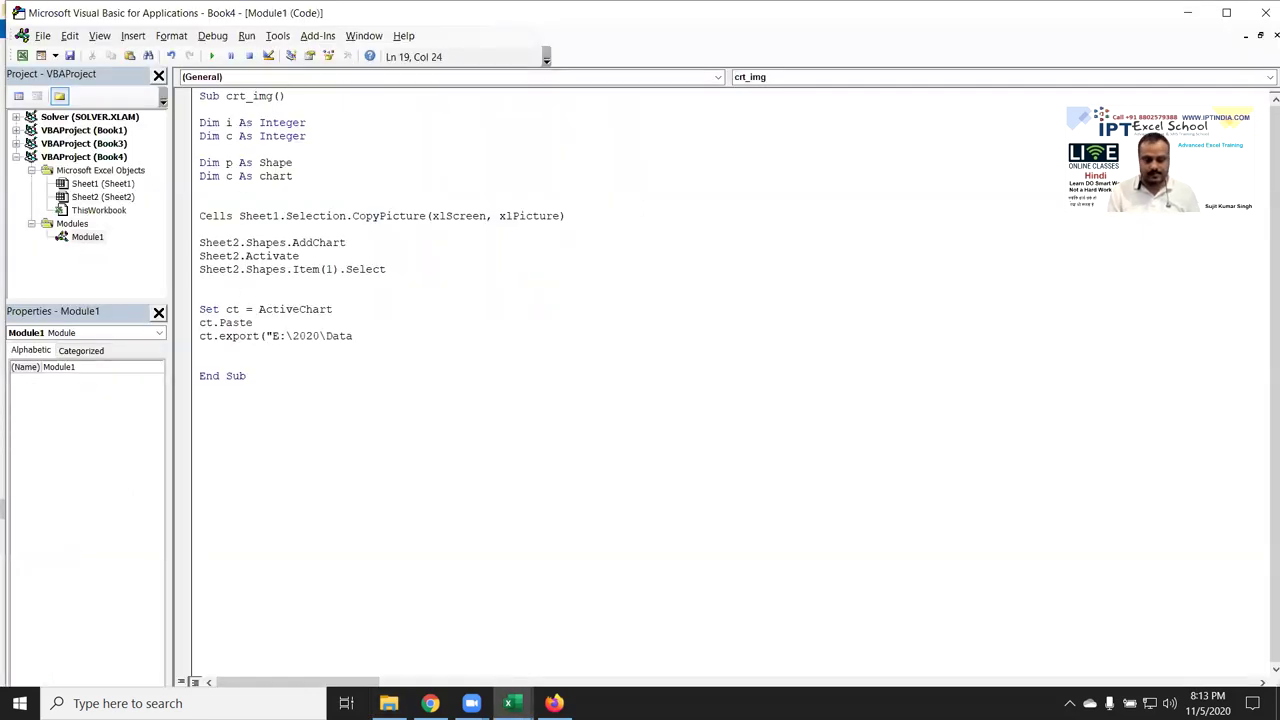
type("\\")
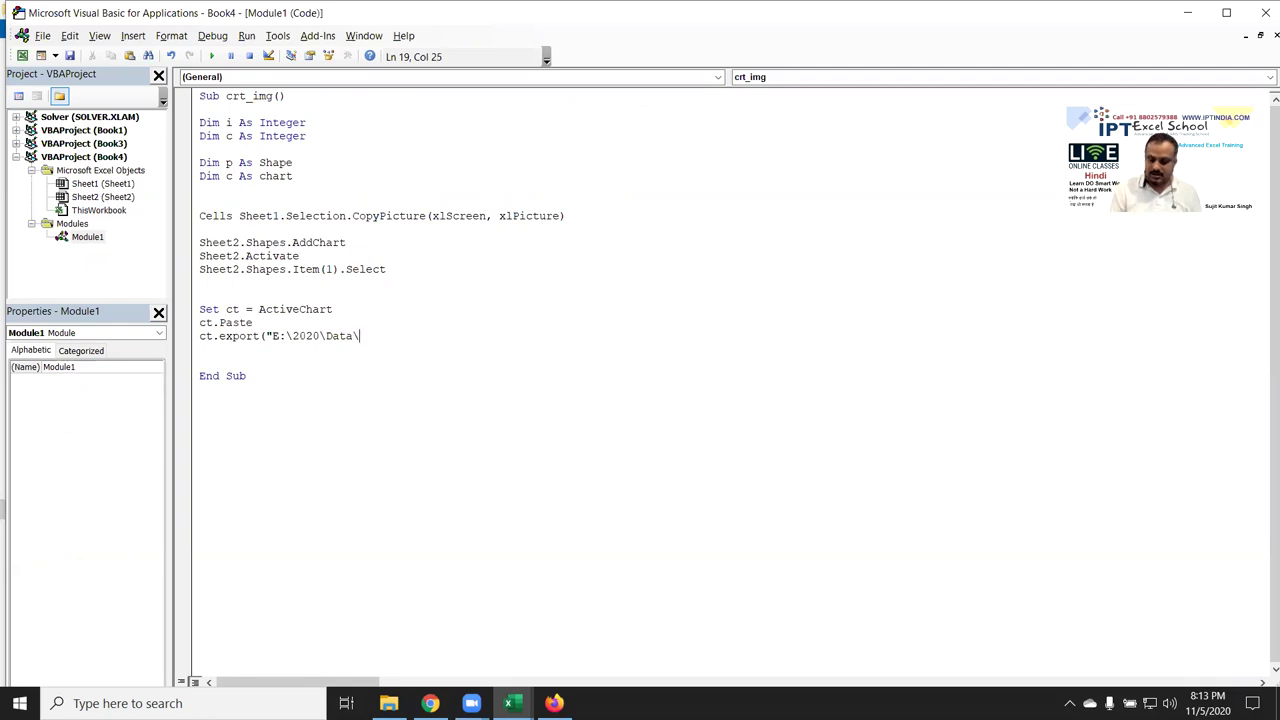
type("1.jpg")
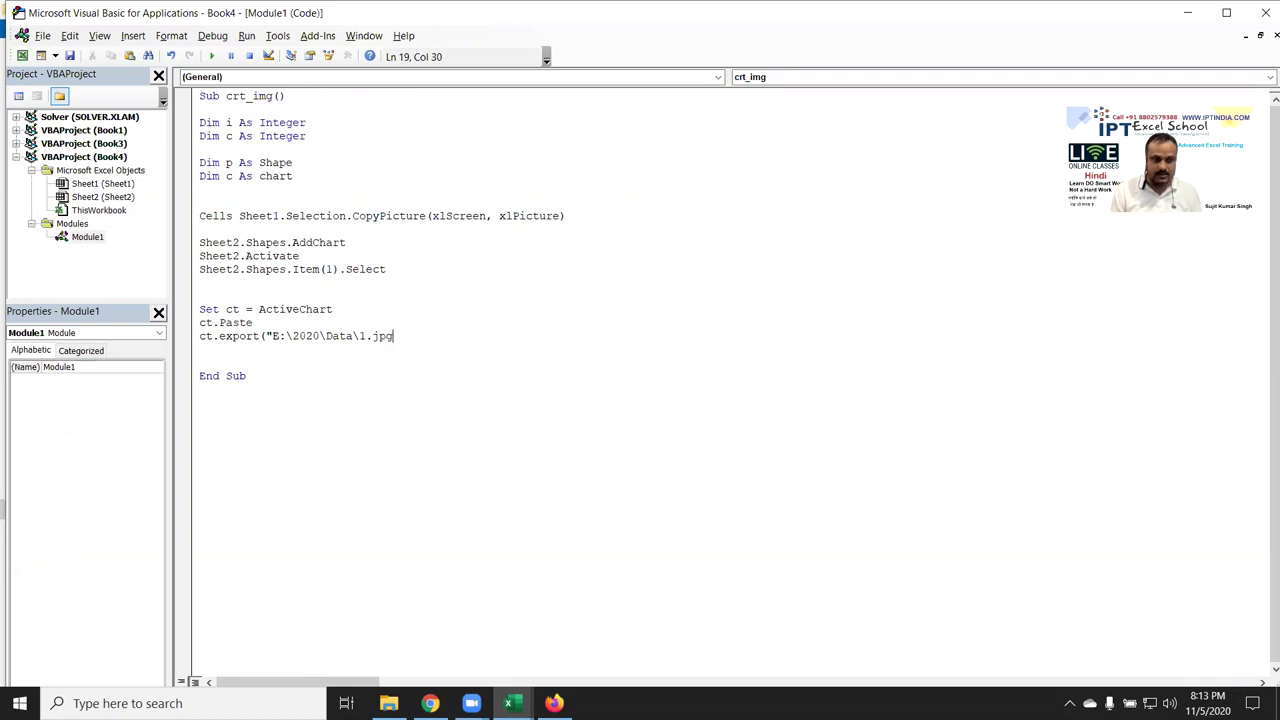
type("\"")
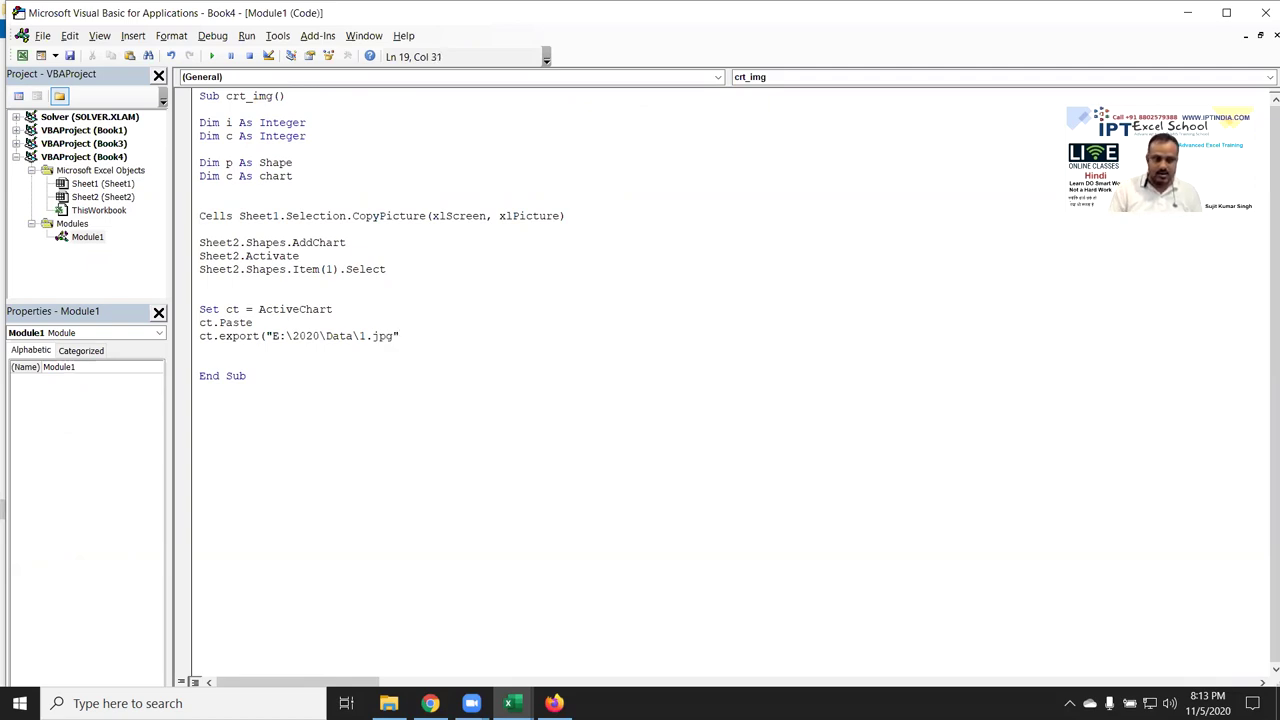
type(")")
left_click(268, 363)
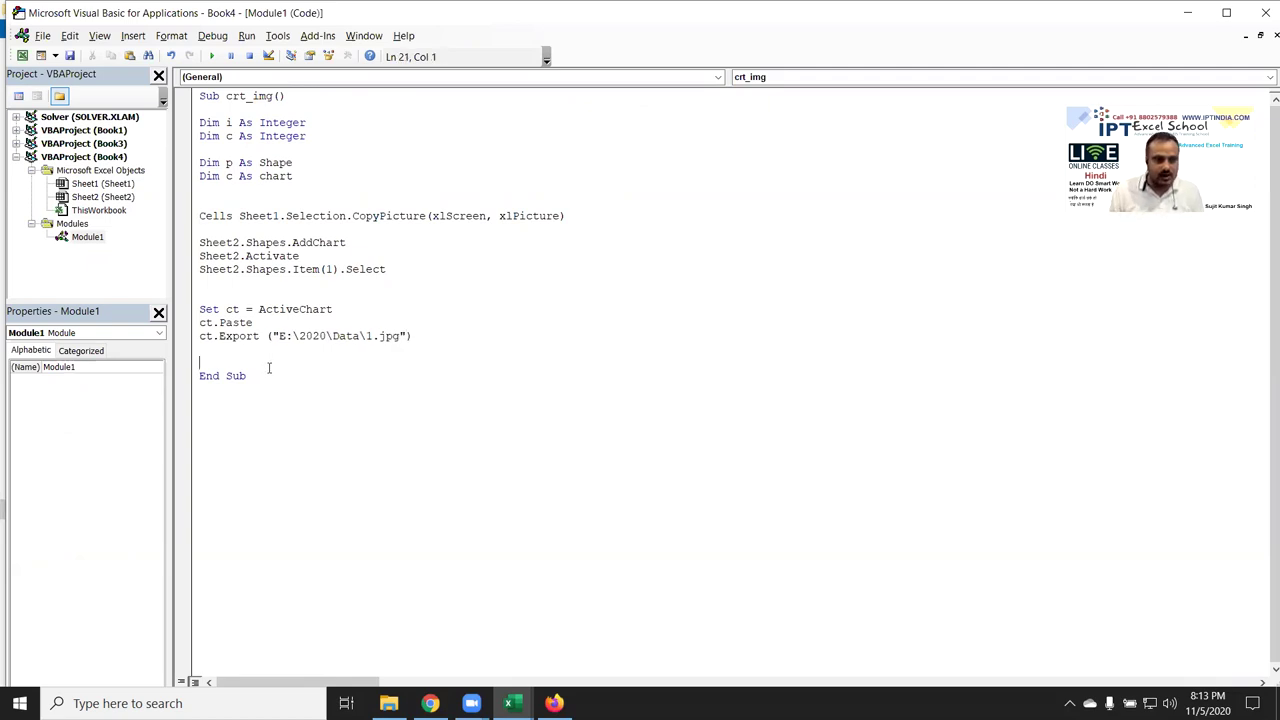
left_click(272, 353)
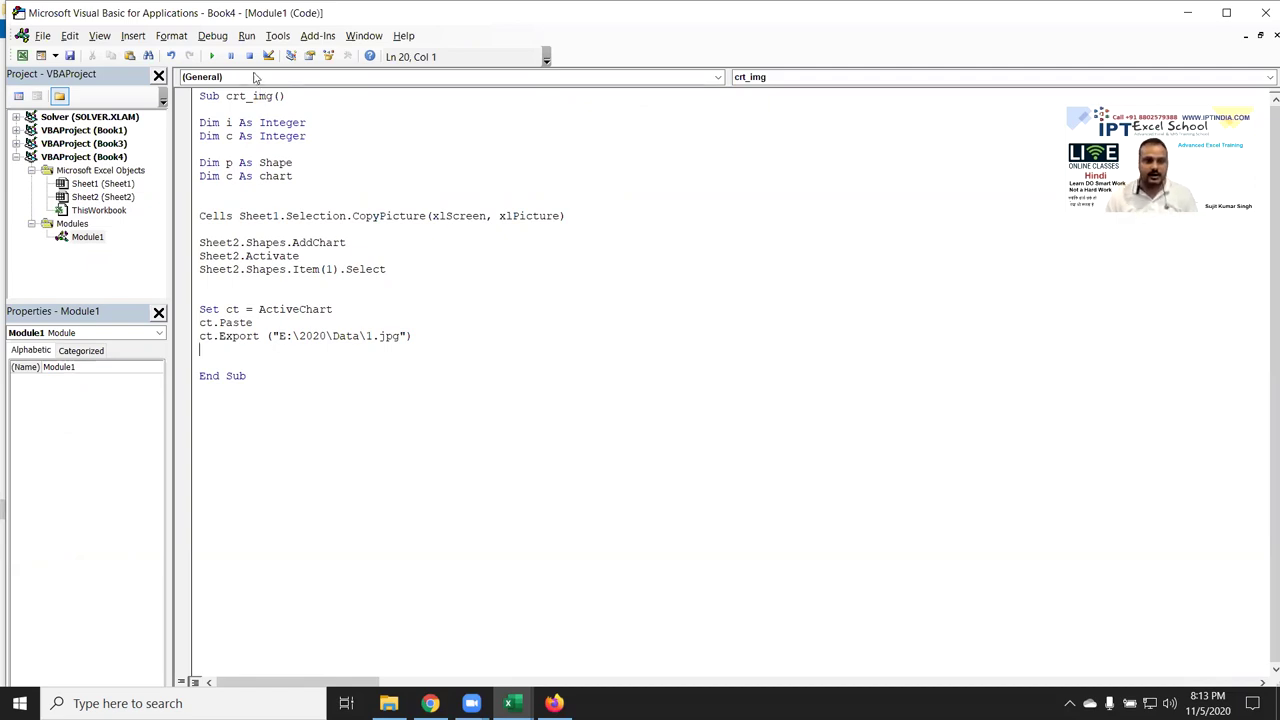
Run the macro, then rename the duplicate chart declaration from c to ct
left_click(211, 56)
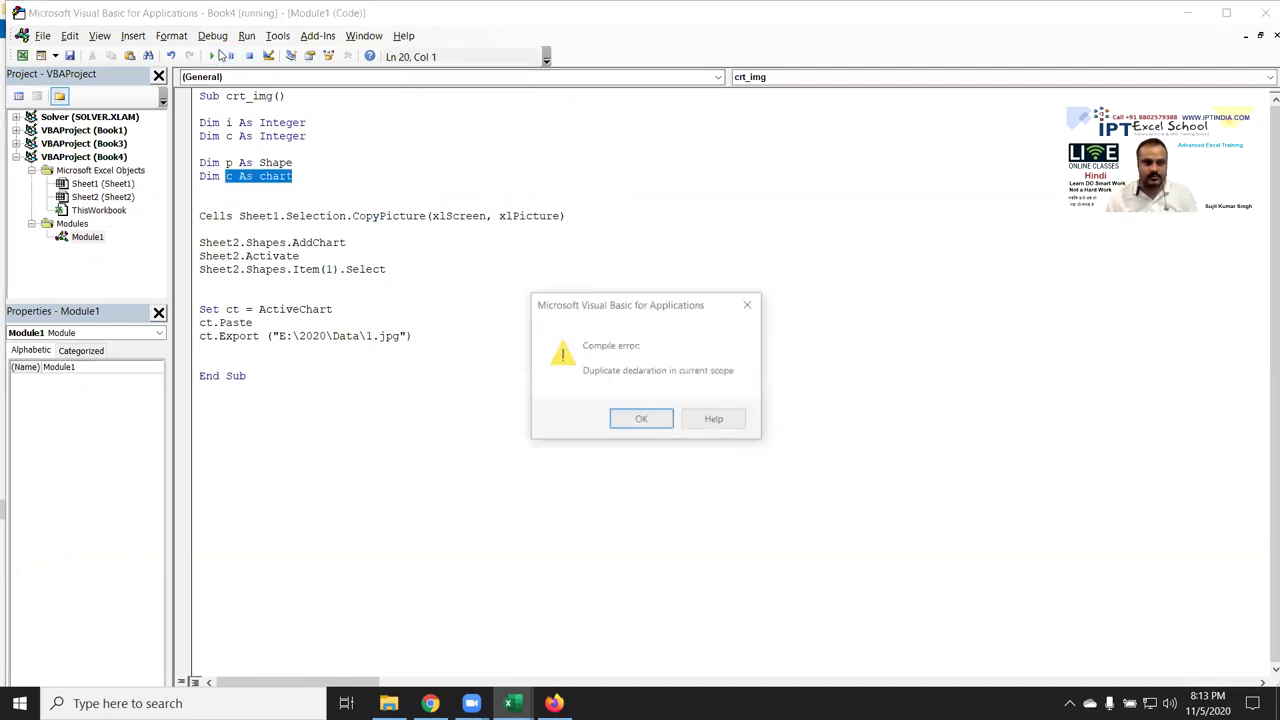
left_click(628, 422)
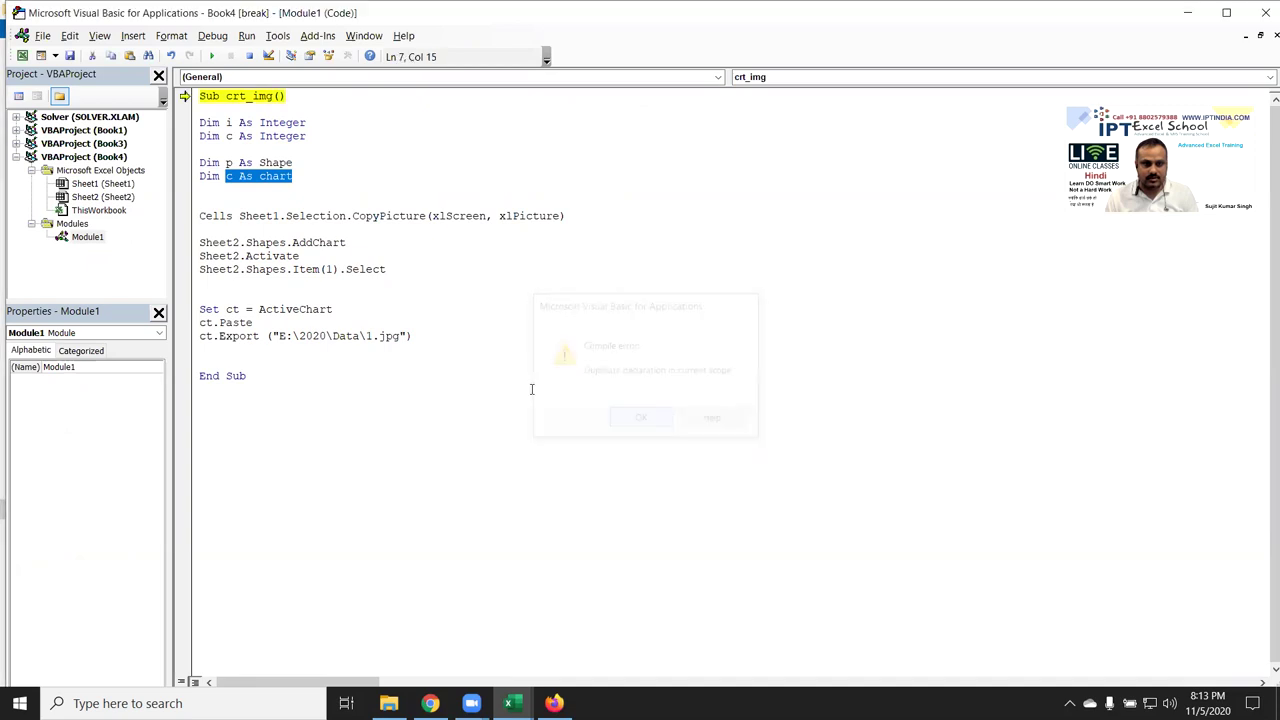
left_click(254, 195)
left_click(237, 176)
type("t")
left_click(258, 215)
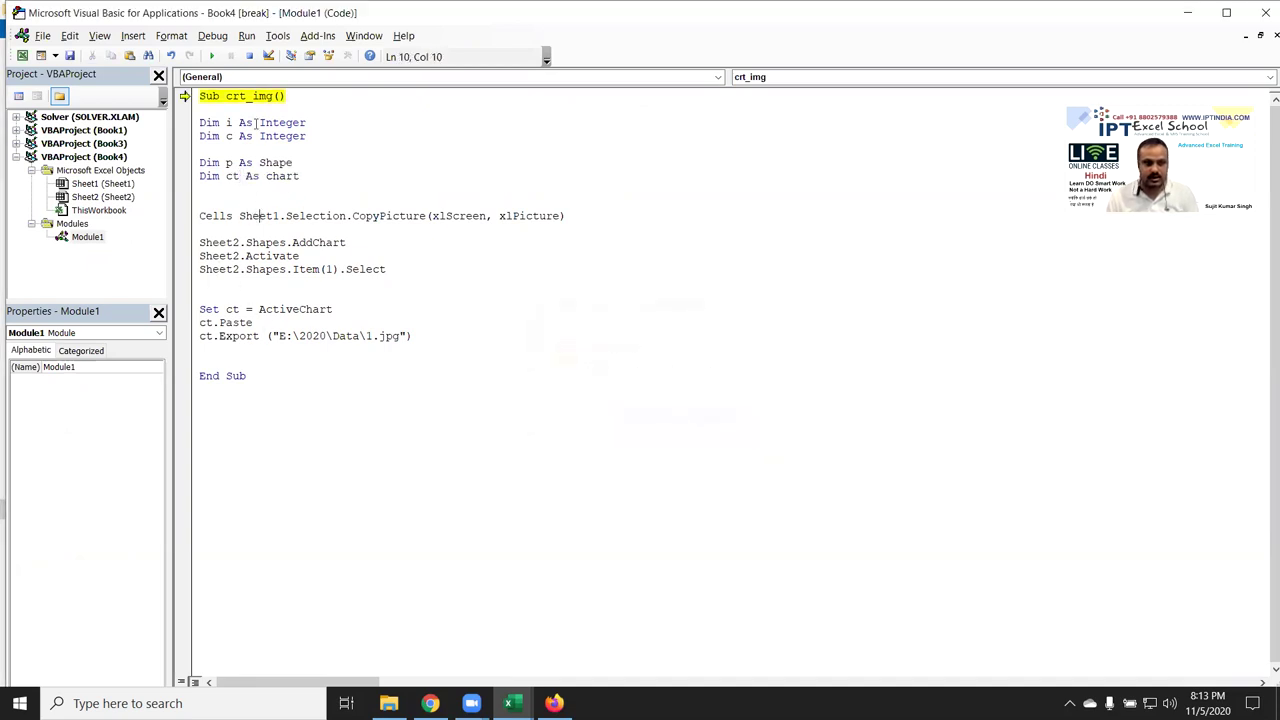
Reset and rerun the macro, then dismiss the method-not-found error on Selection
left_click(249, 56)
left_click(245, 200)
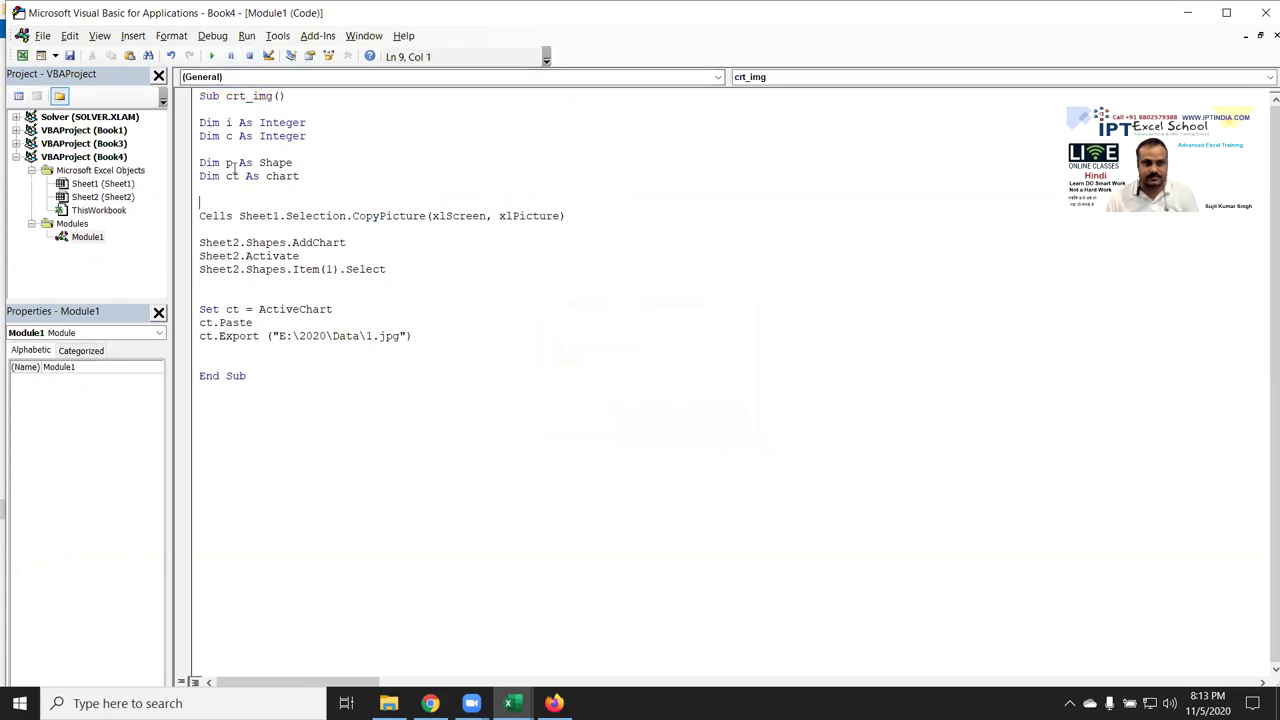
left_click(211, 56)
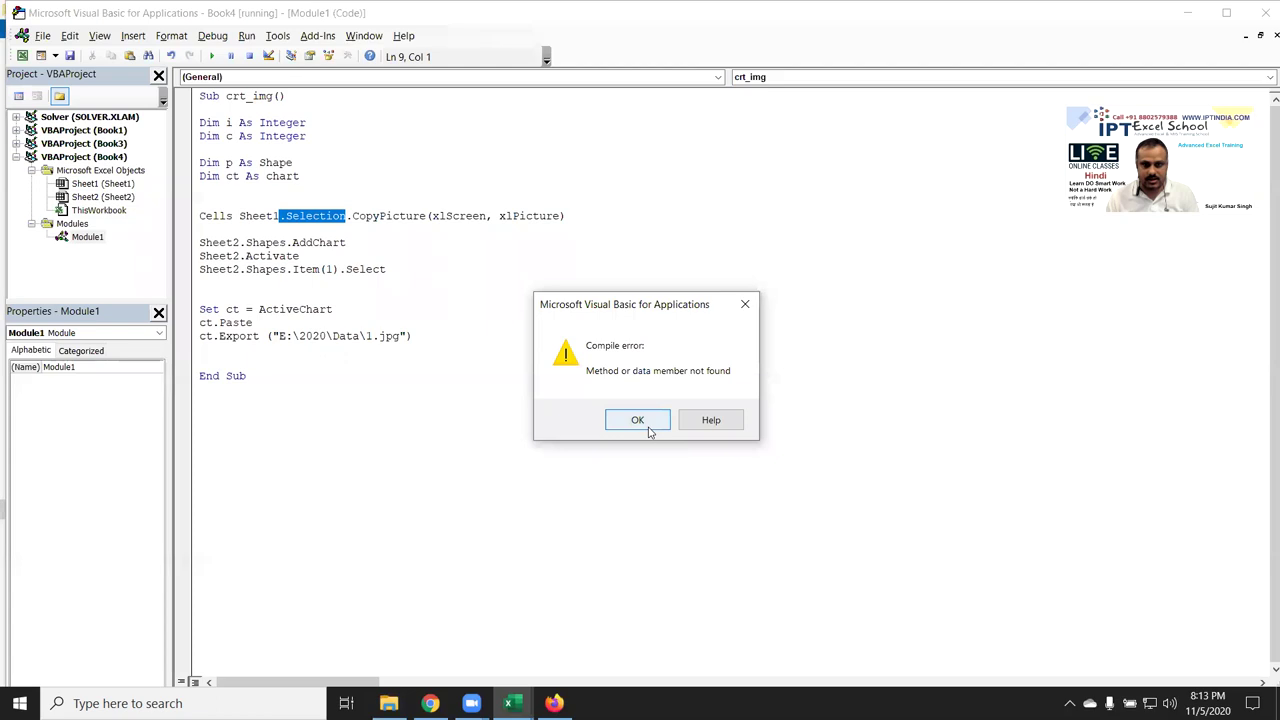
left_click(637, 420)
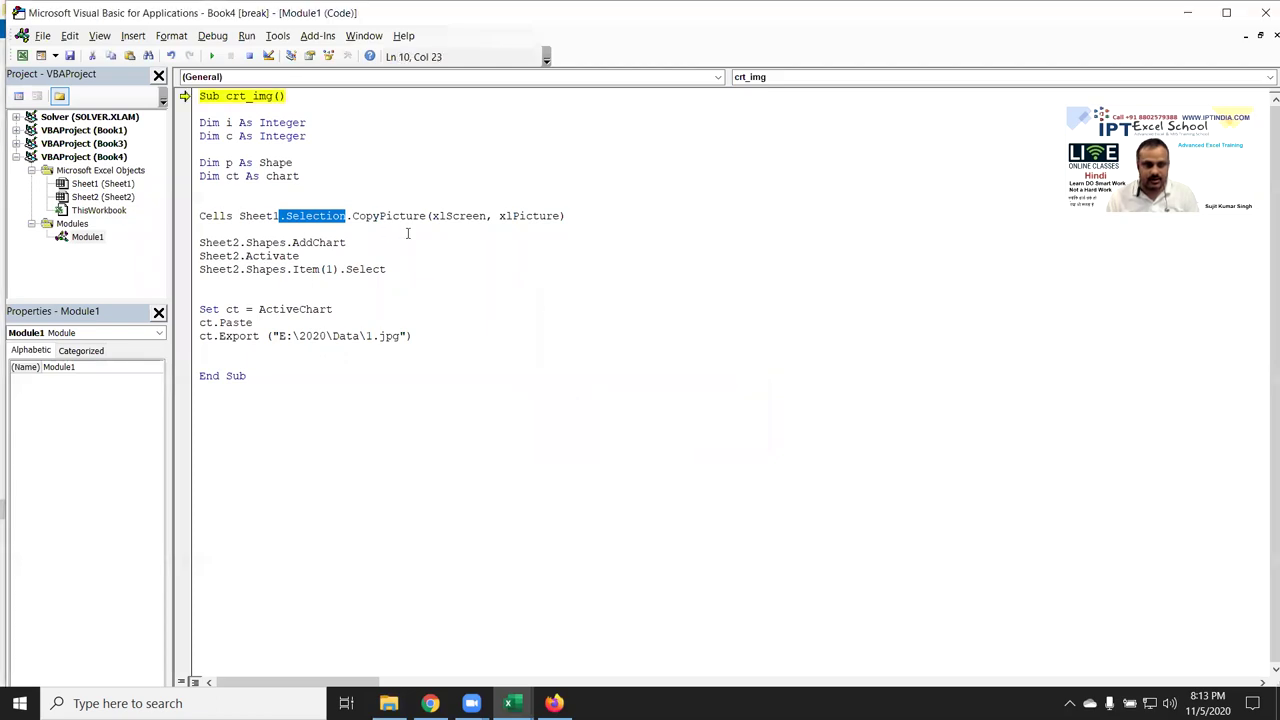
left_click(400, 243)
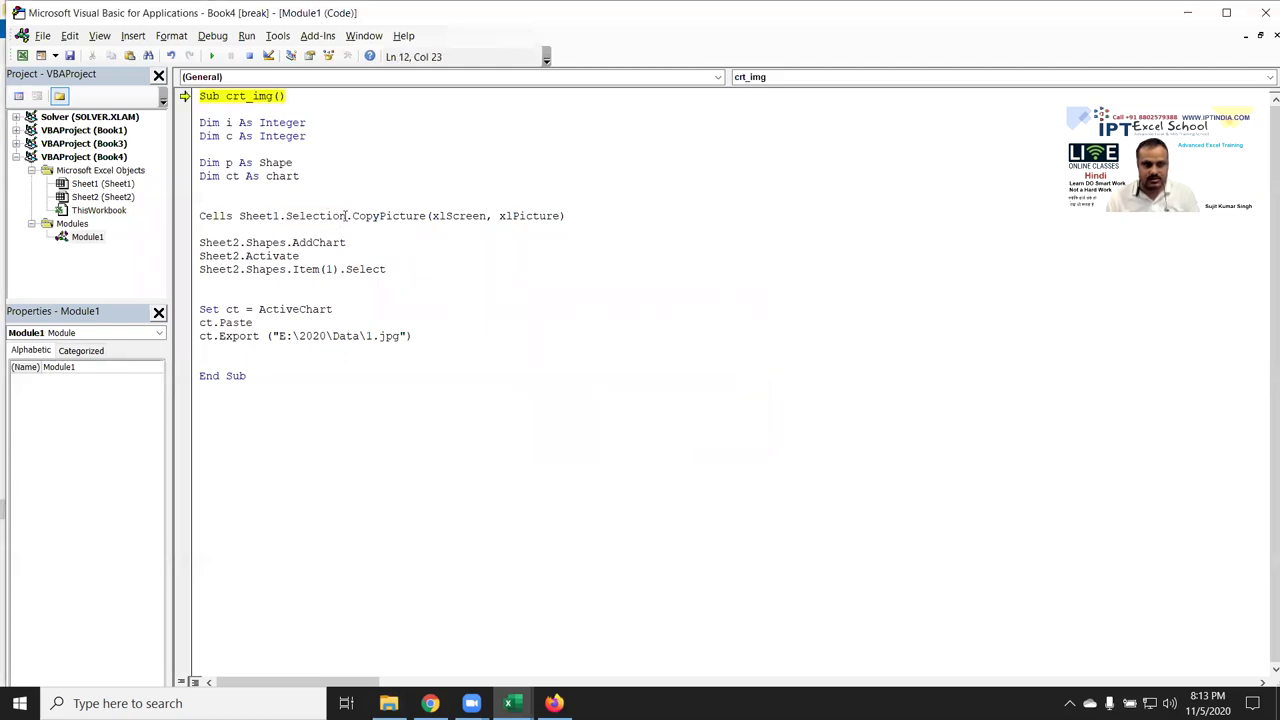
Check the report in the workbook and replace Selection with range( on the copy line
key("alt+Tab")
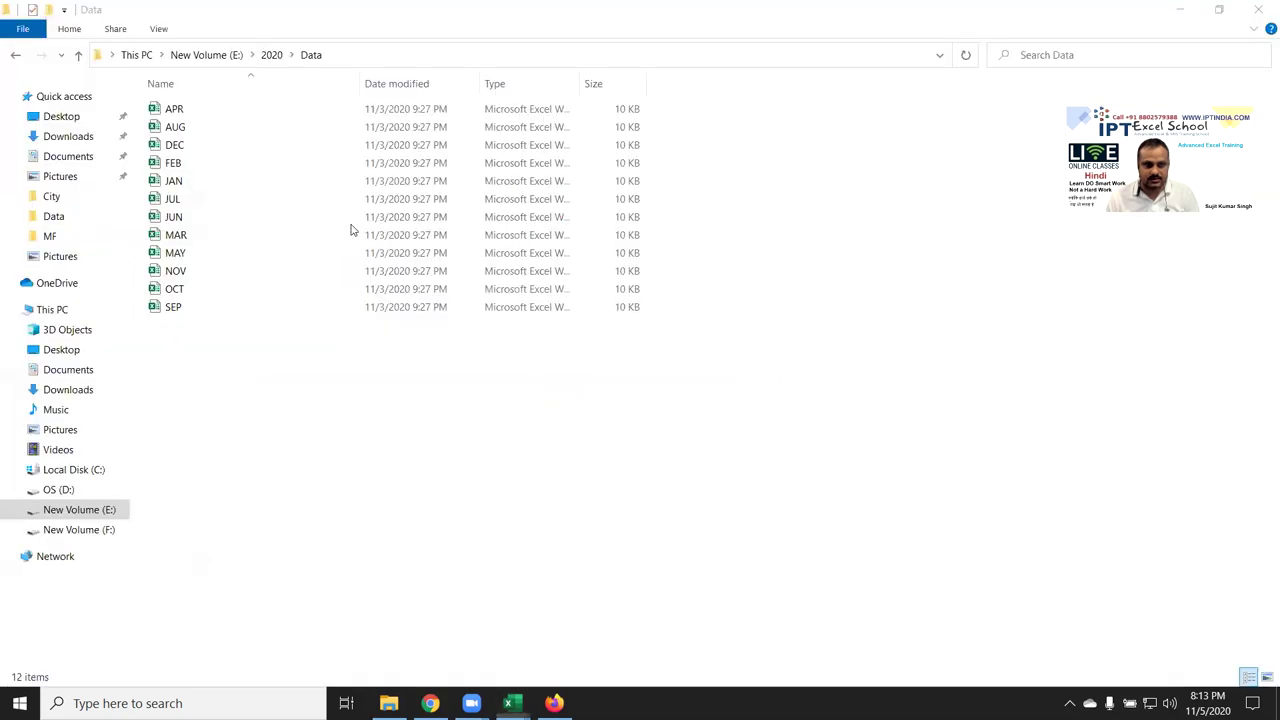
key("alt+Tab")
key("alt+Tab")
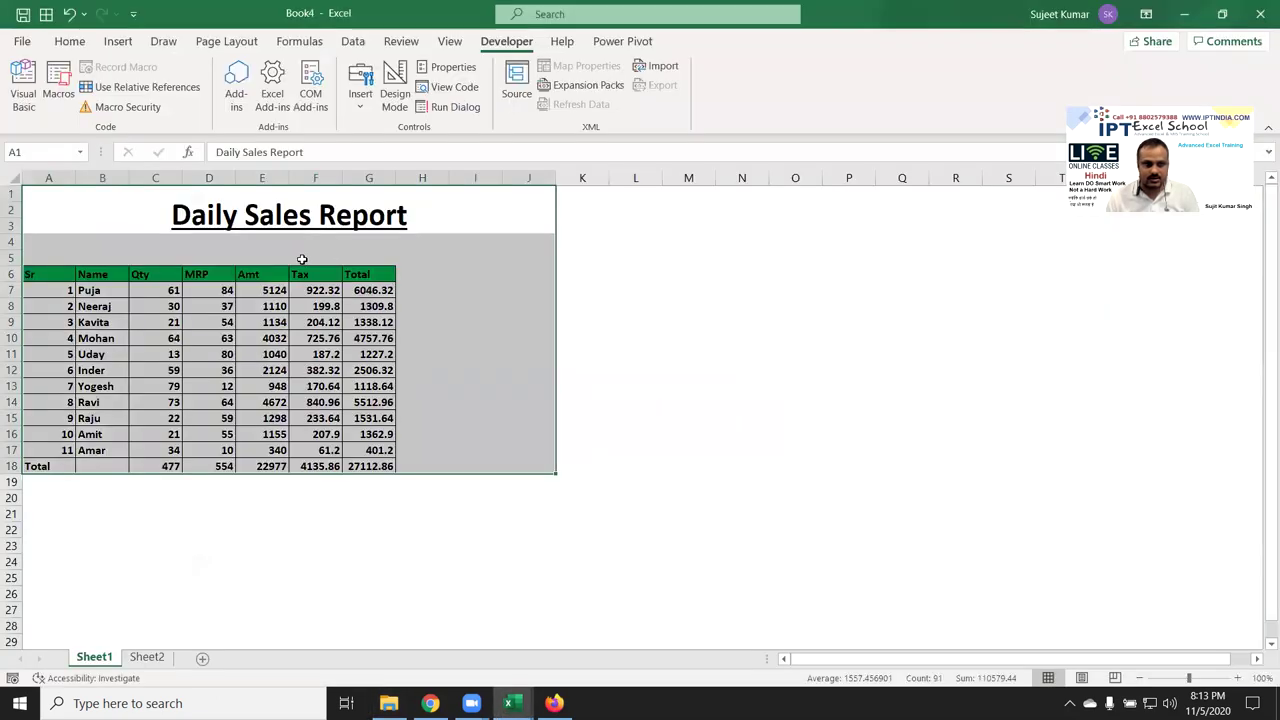
key("alt+Tab")
key("alt+Tab")
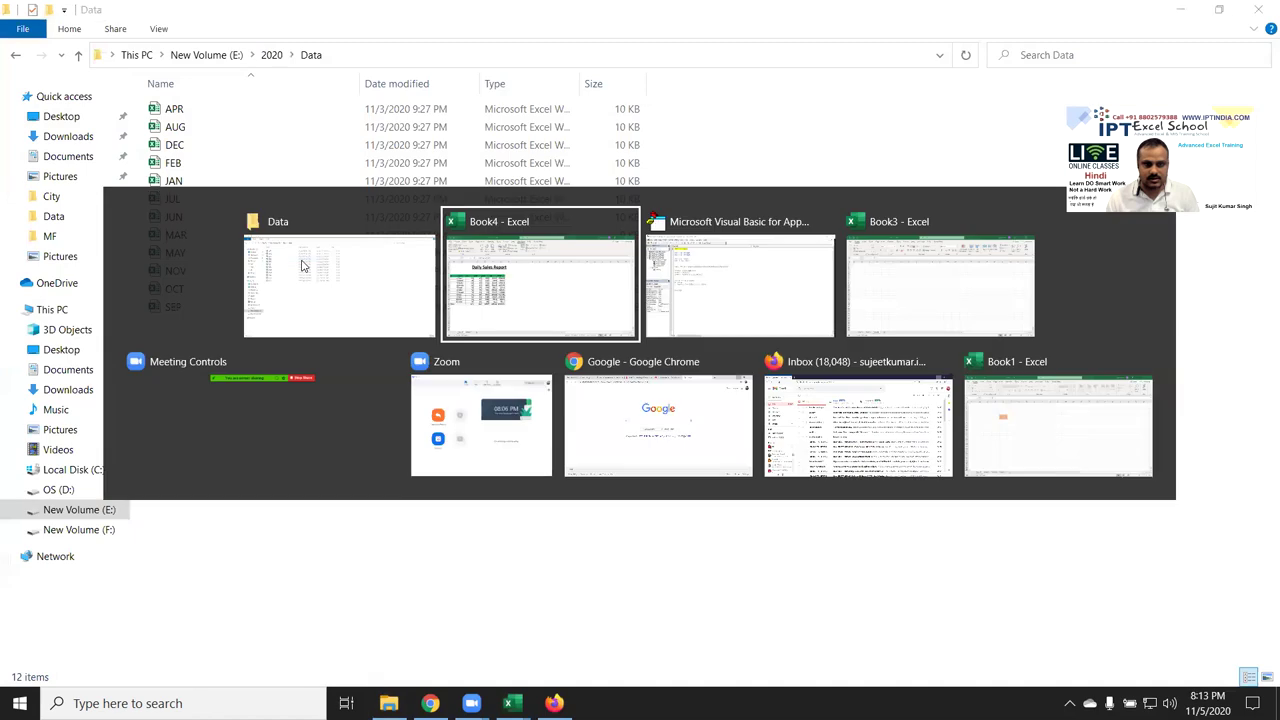
key("alt+Tab")
key("alt+Tab")
left_click(300, 216)
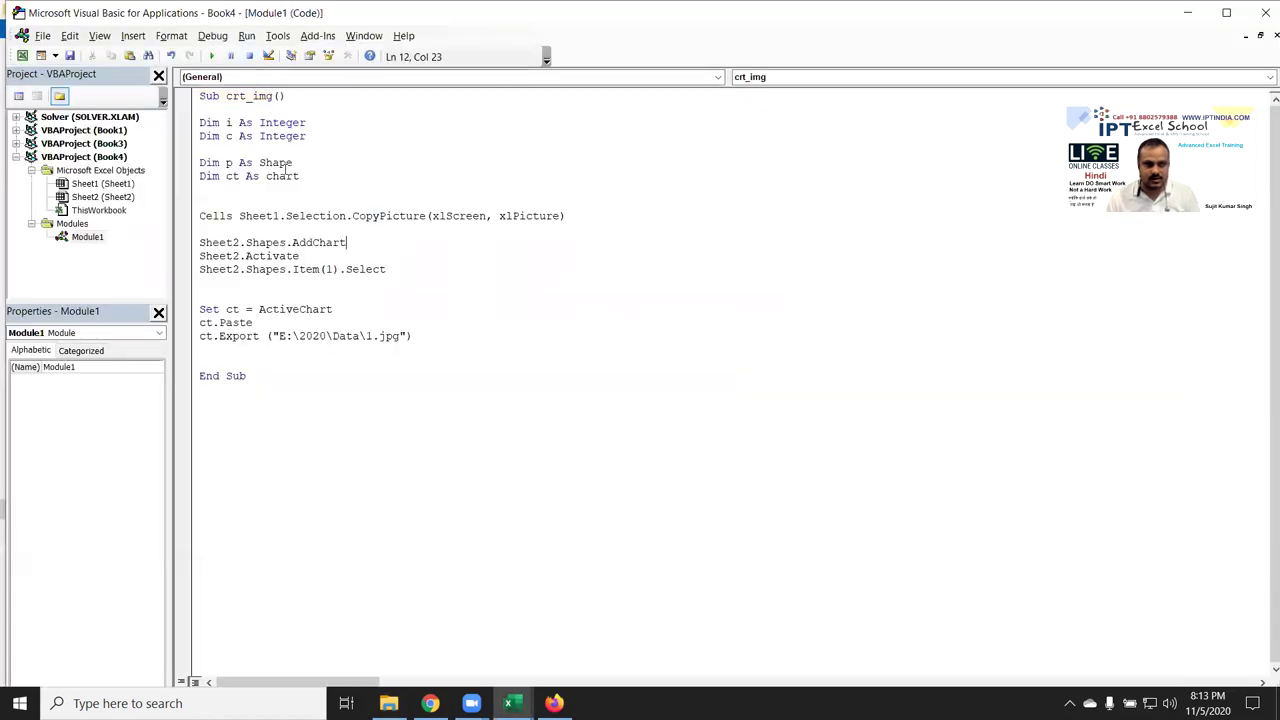
double_click(300, 216)
key("BackSpace")
type("range")
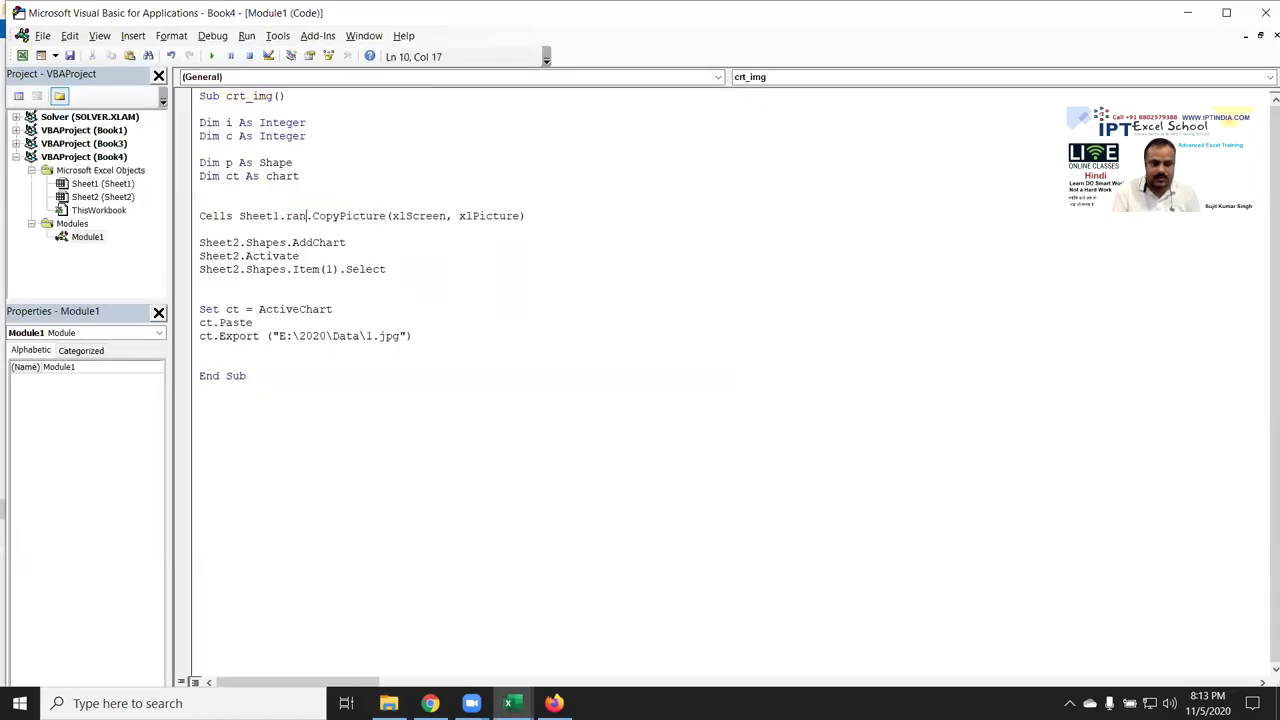
type("(")
Recheck the report's extent and complete the reference as Range("A1:J18")
key("alt+Tab")
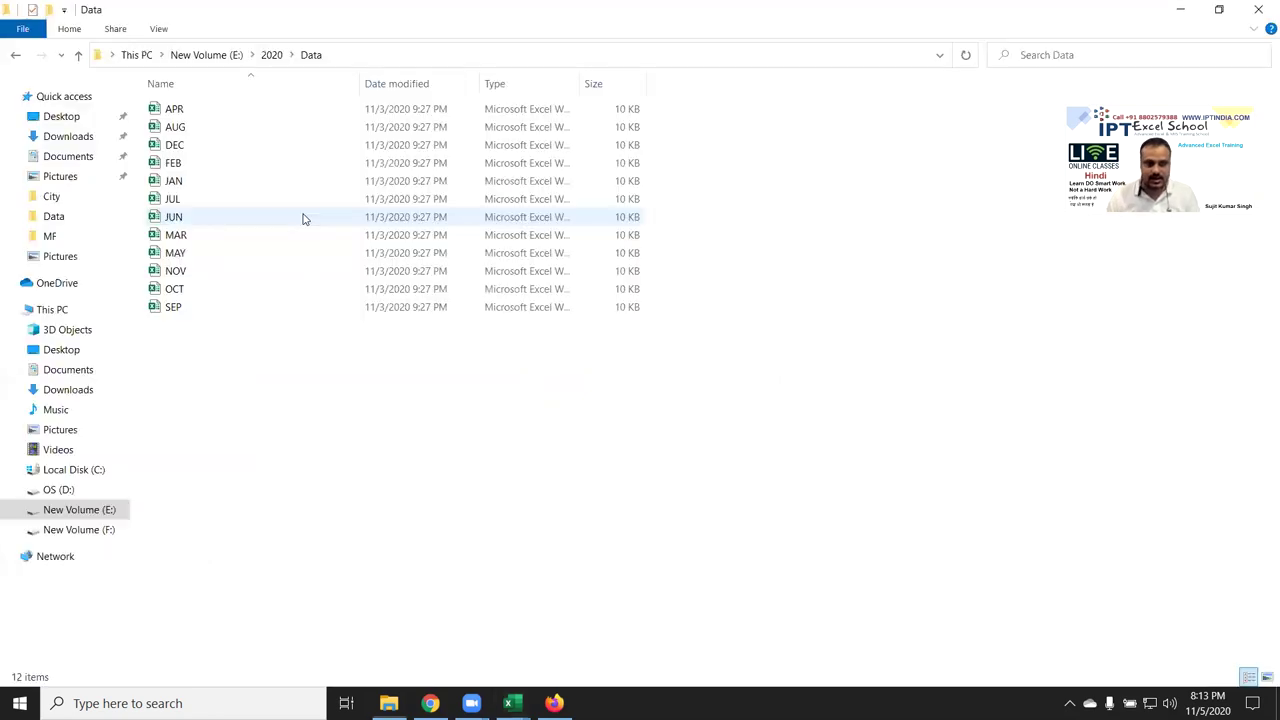
key("alt+Tab")
key("alt+Tab")
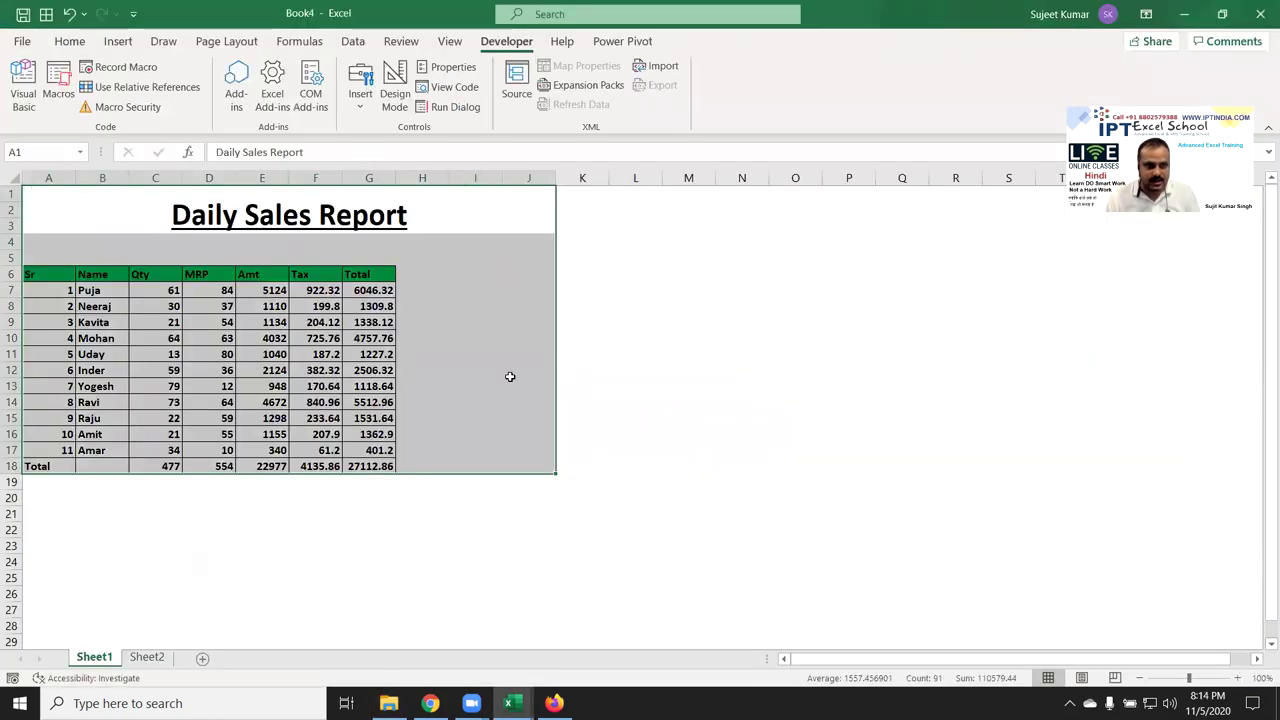
key("alt+Tab")
key("alt+Tab")
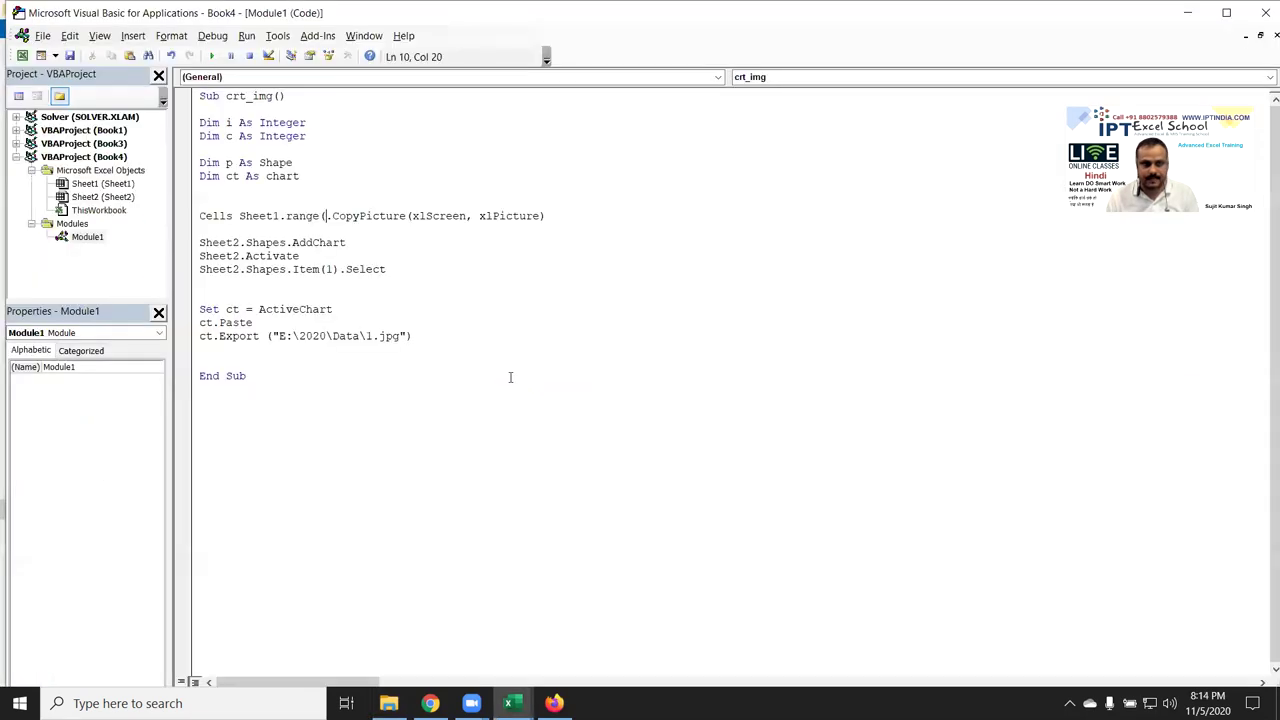
type("\"A1")
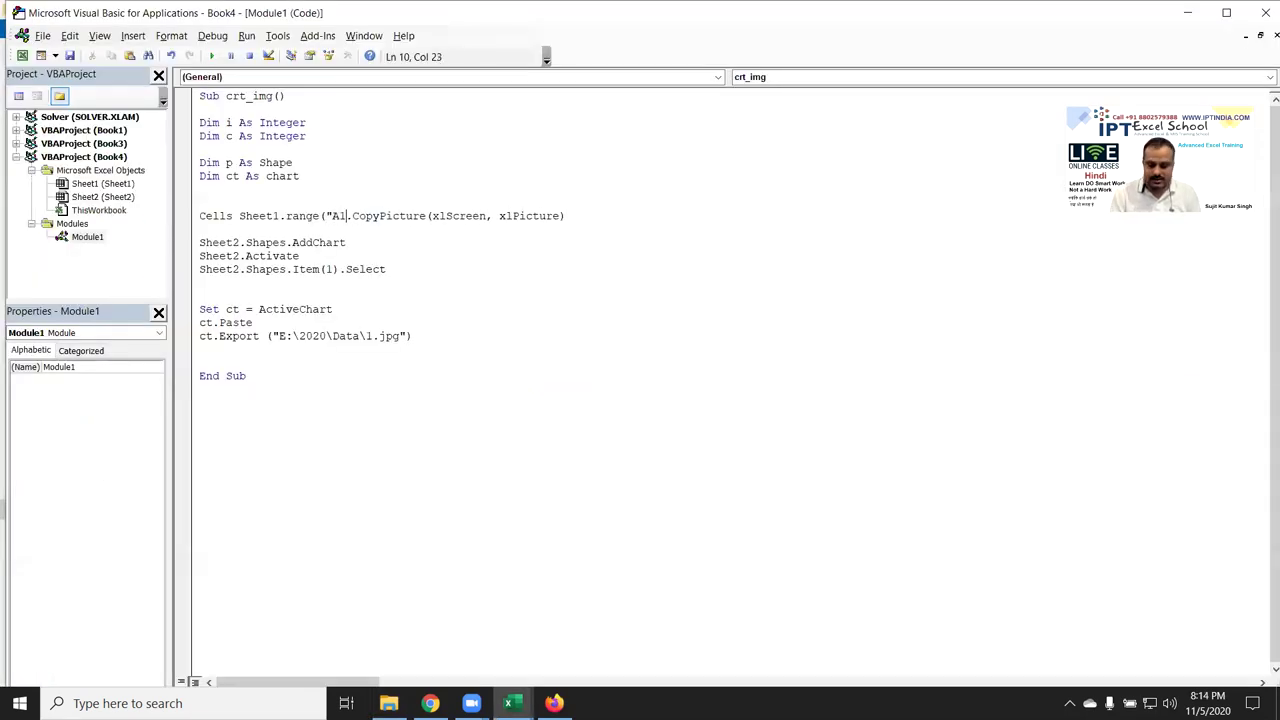
type(":J18\")")
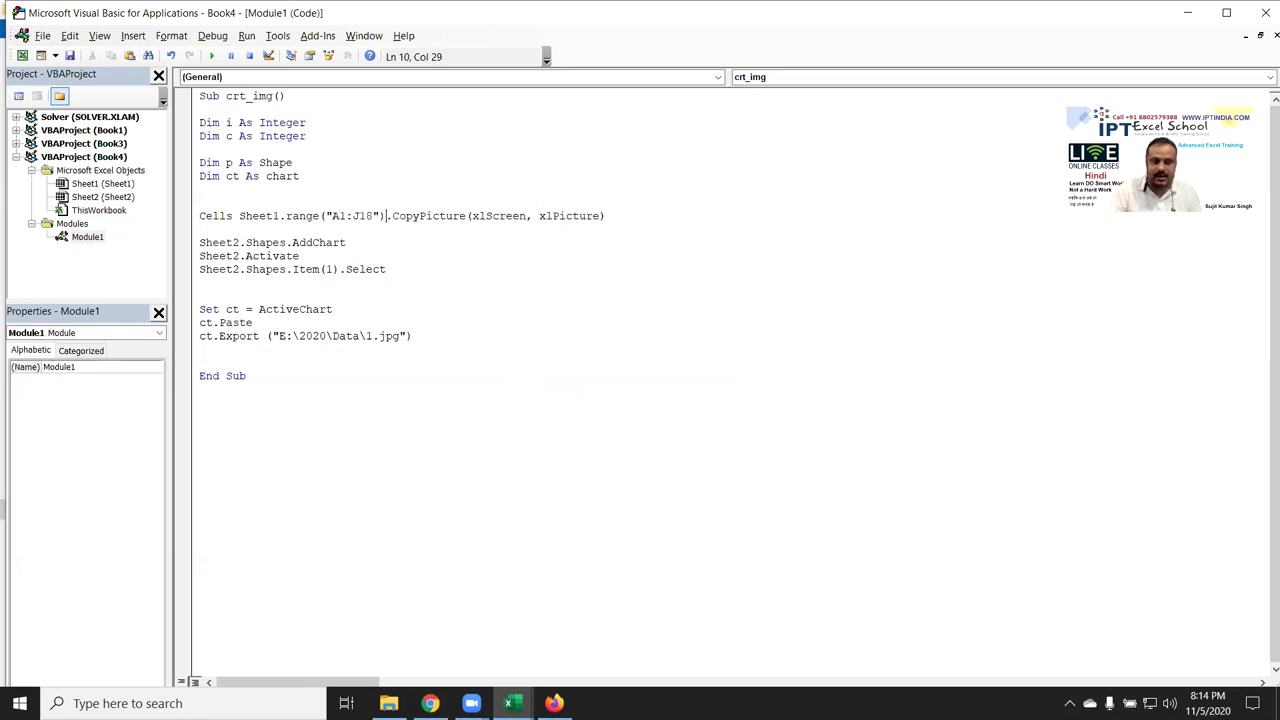
left_click(391, 336)
left_click(292, 243)
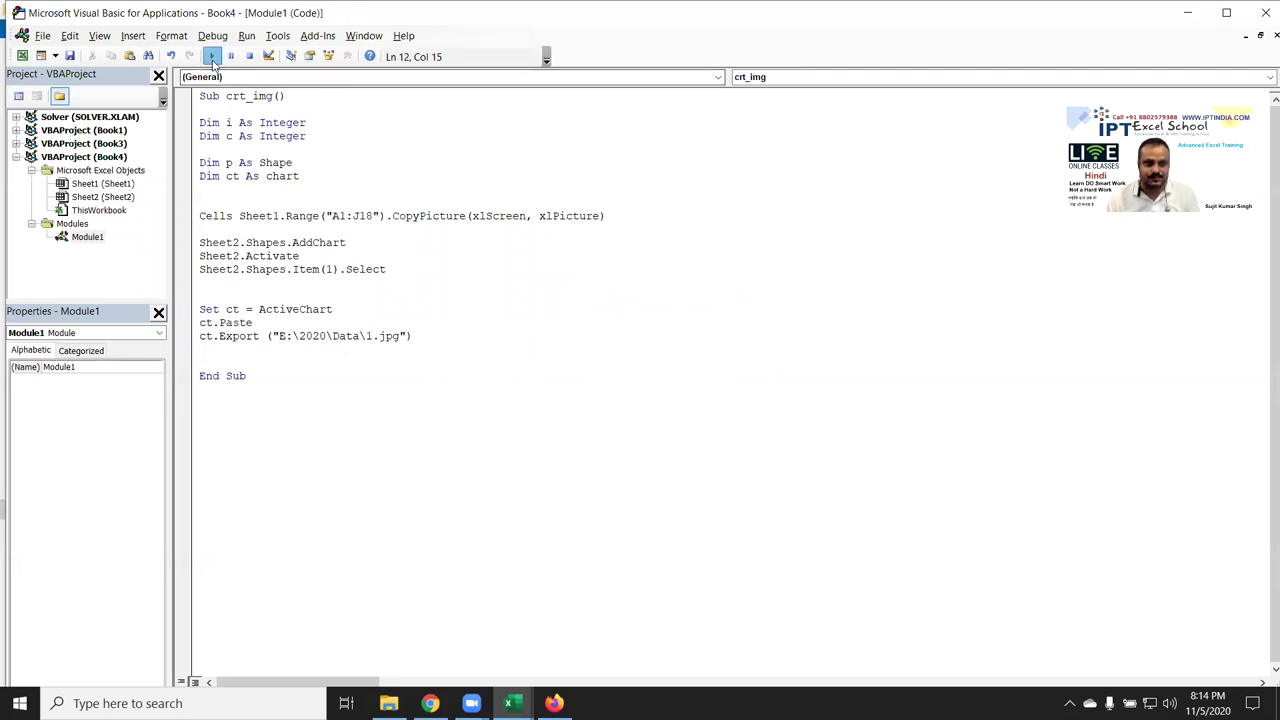
Run the macro, change Cells to Cell after the property error, then reset and rerun
left_click(212, 57)
left_click(622, 424)
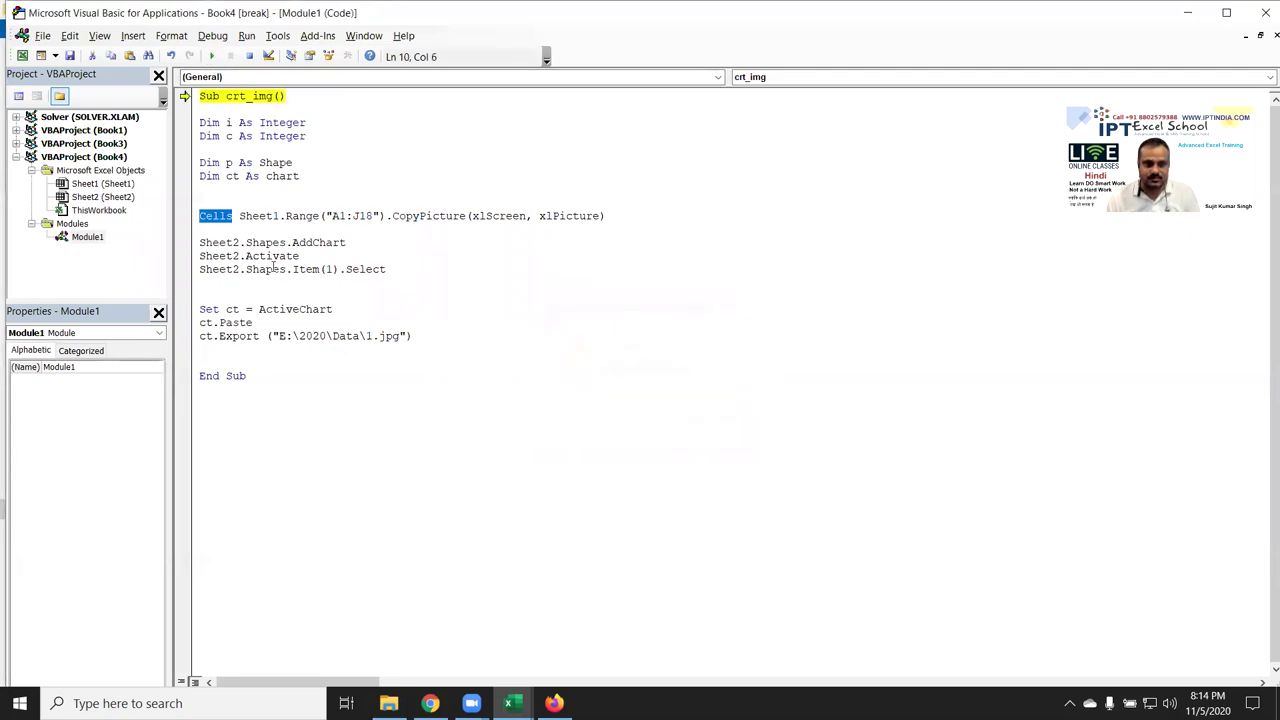
left_click(235, 216)
key("BackSpace")
left_click(292, 269)
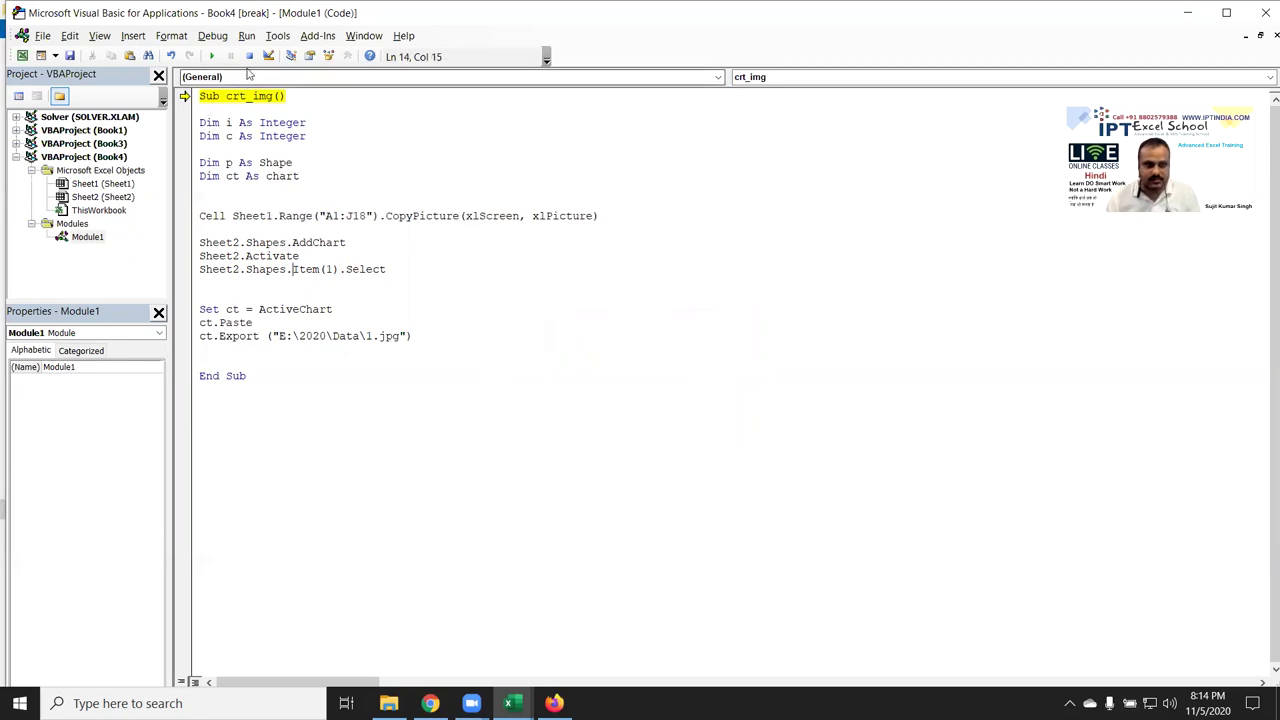
left_click(249, 56)
left_click(272, 216)
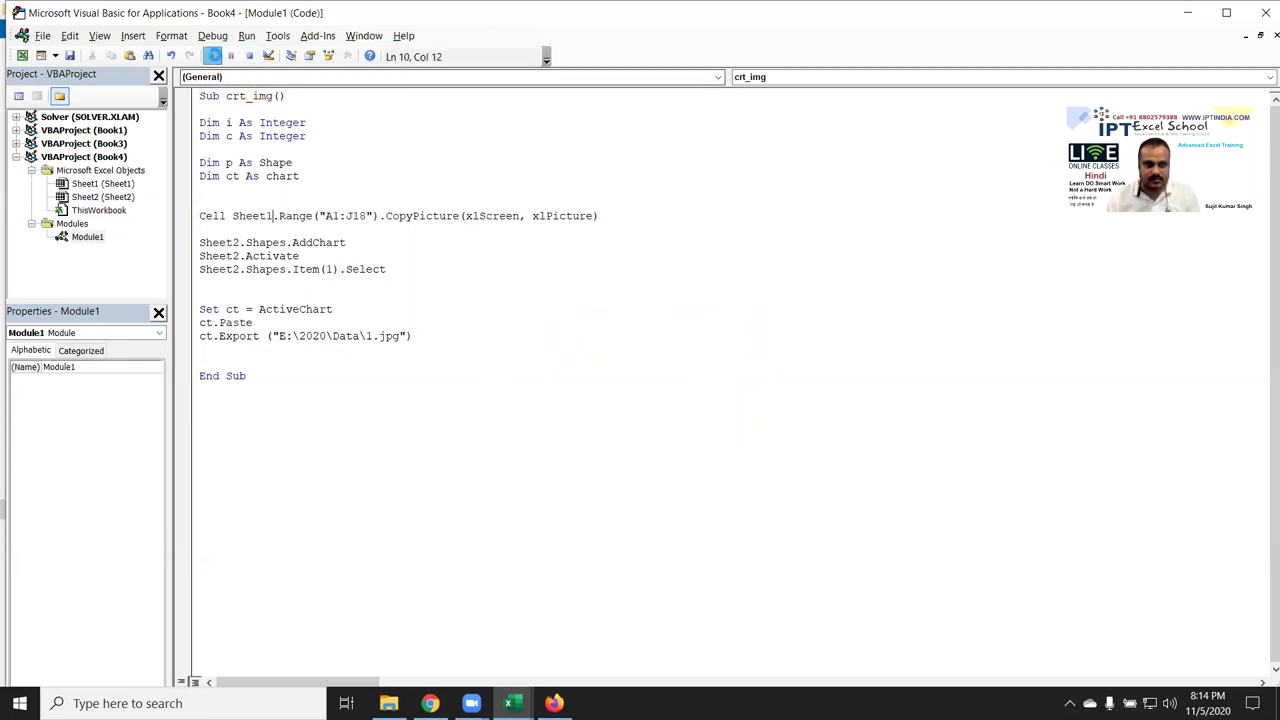
left_click(211, 56)
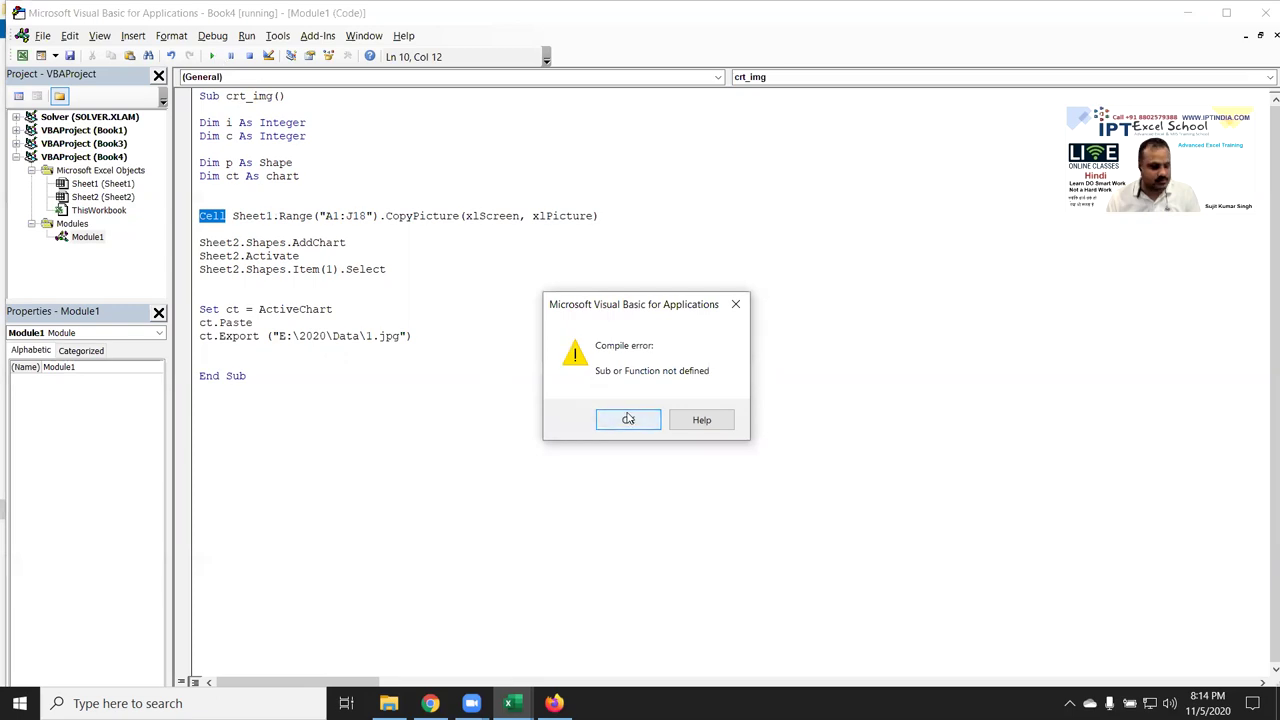
left_click(628, 419)
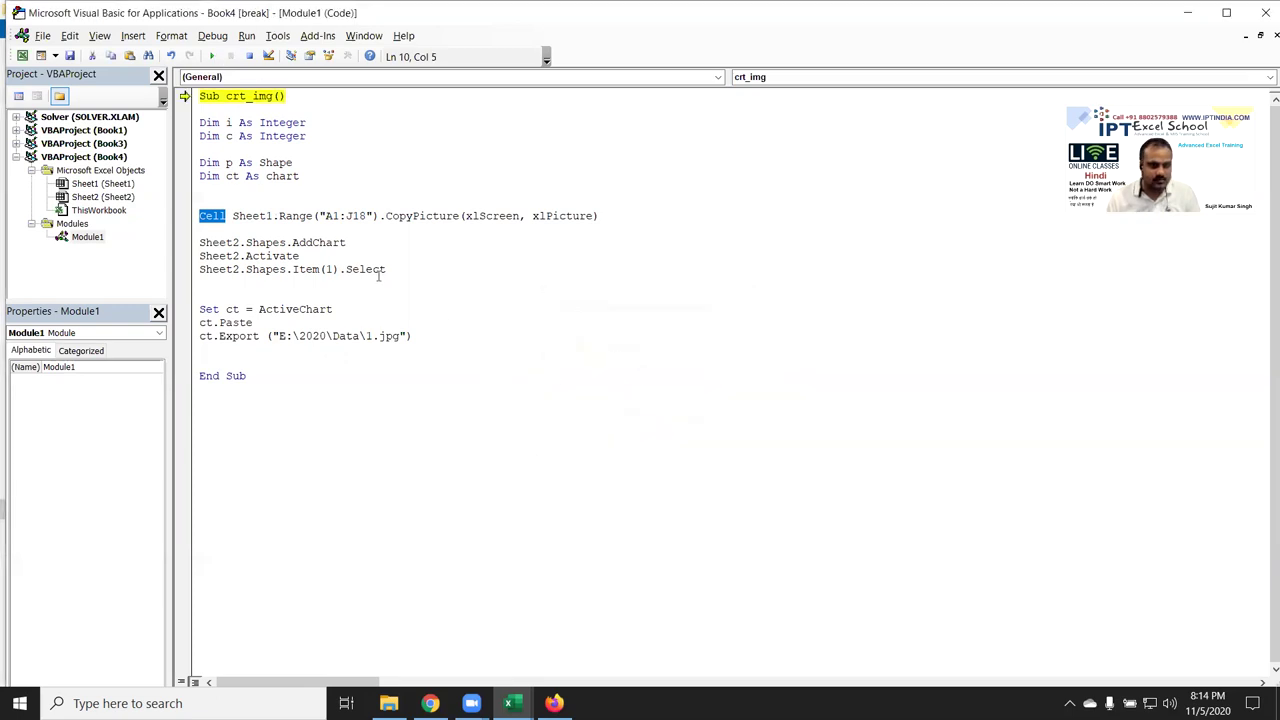
Remove Cell and the leading space from the copy line, clearing the Expected = errors
key("Delete")
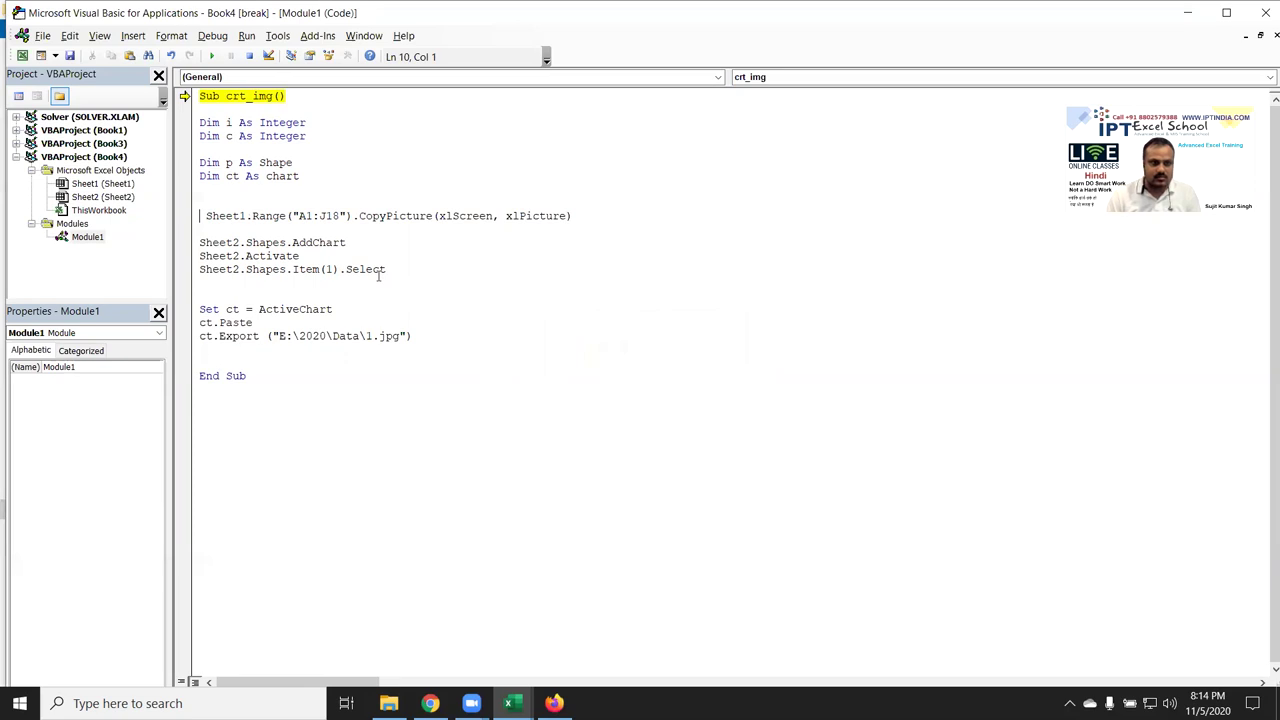
left_click(279, 272)
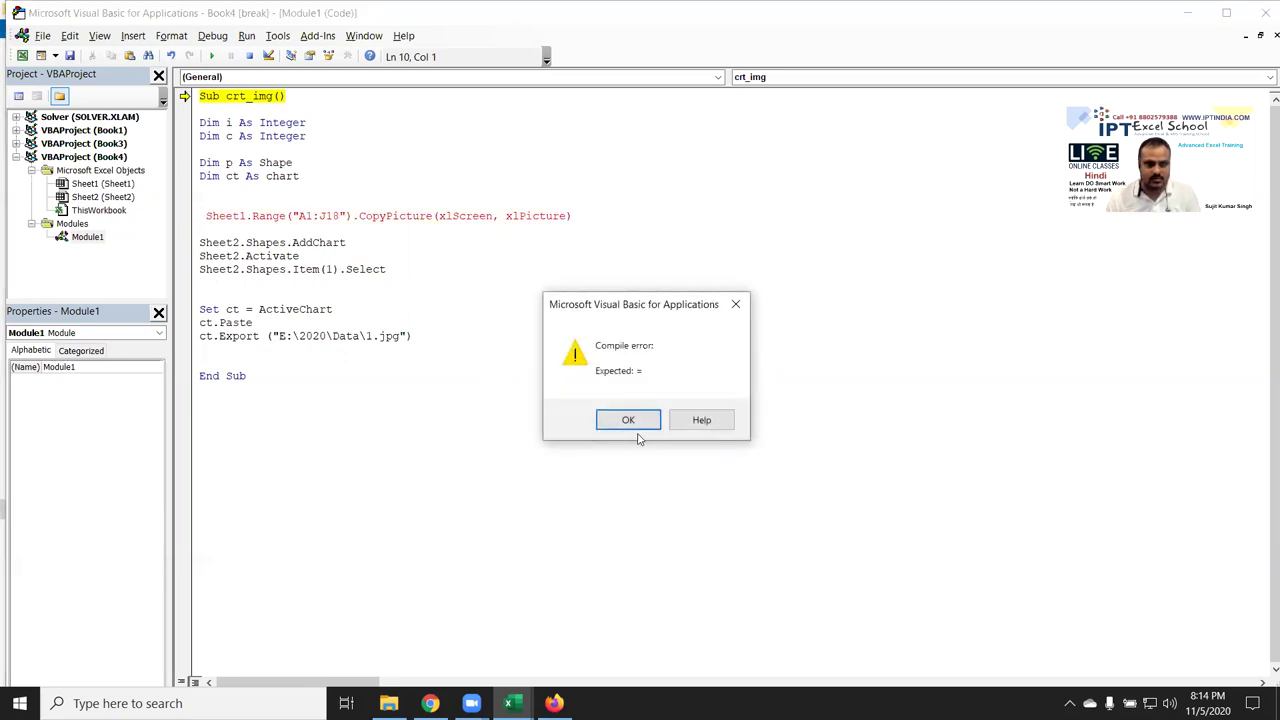
left_click(615, 425)
left_click(251, 55)
left_click(270, 230)
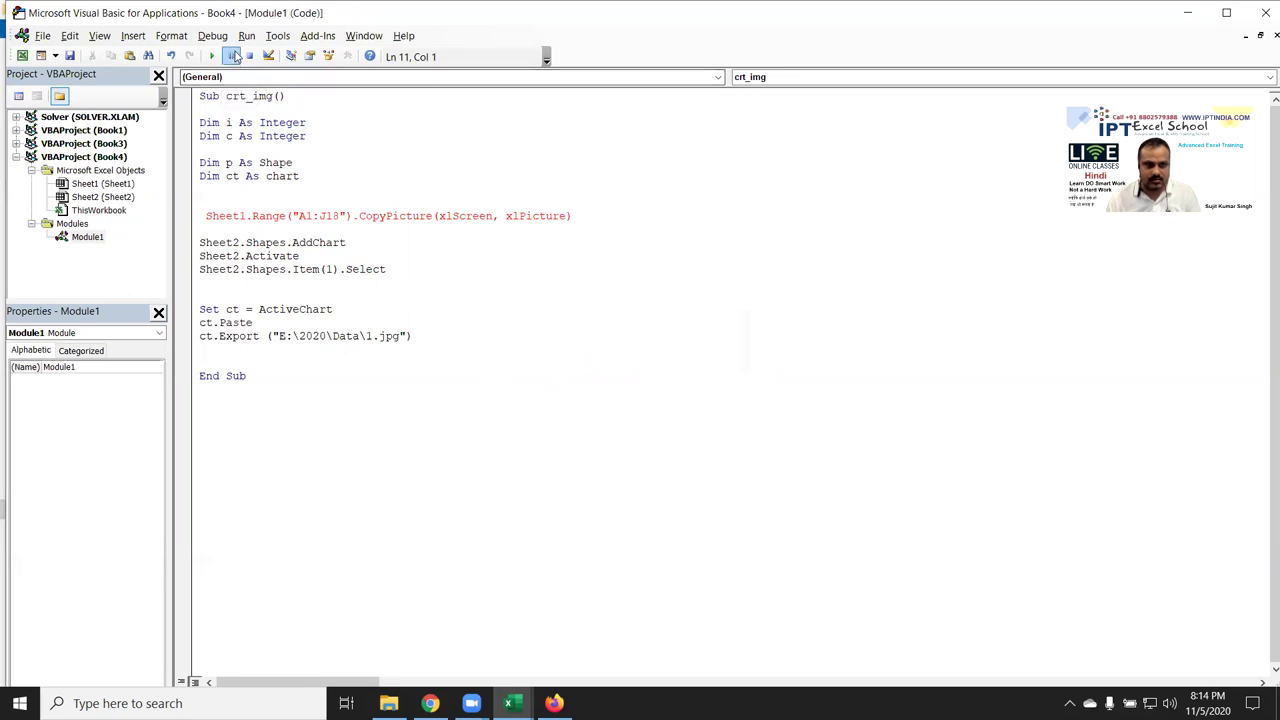
left_click(251, 215)
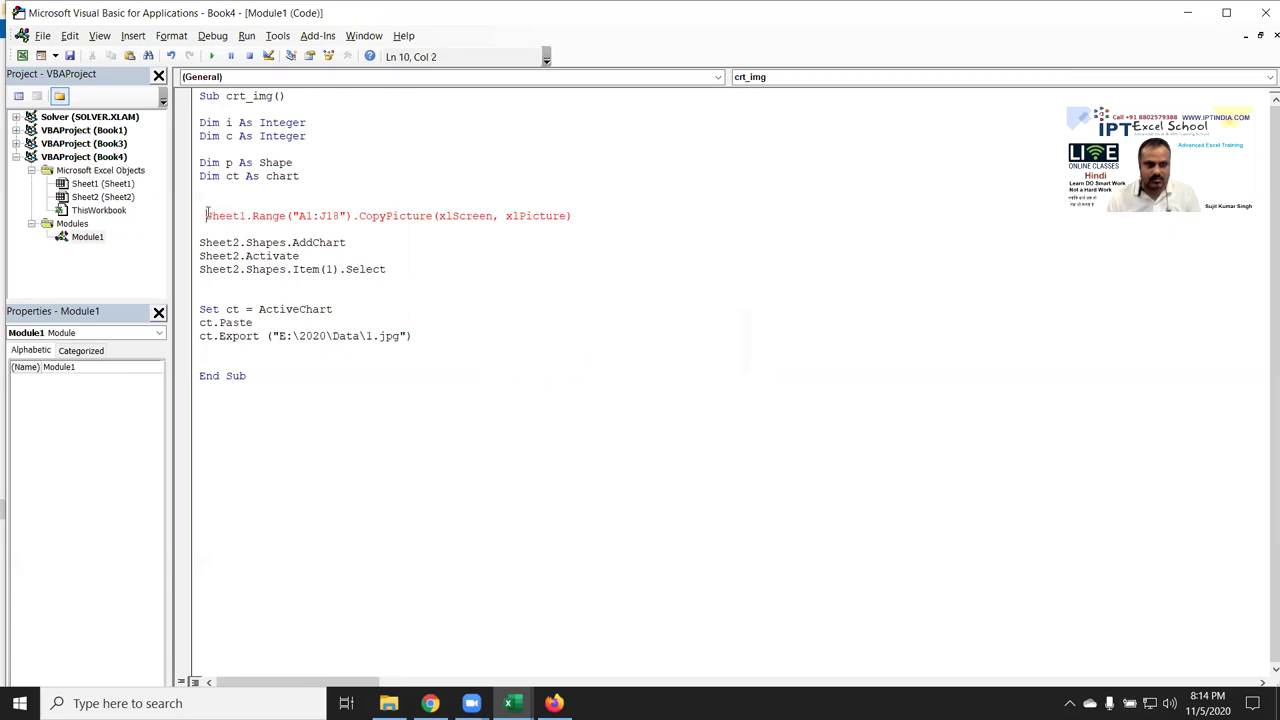
key("BackSpace")
left_click(378, 248)
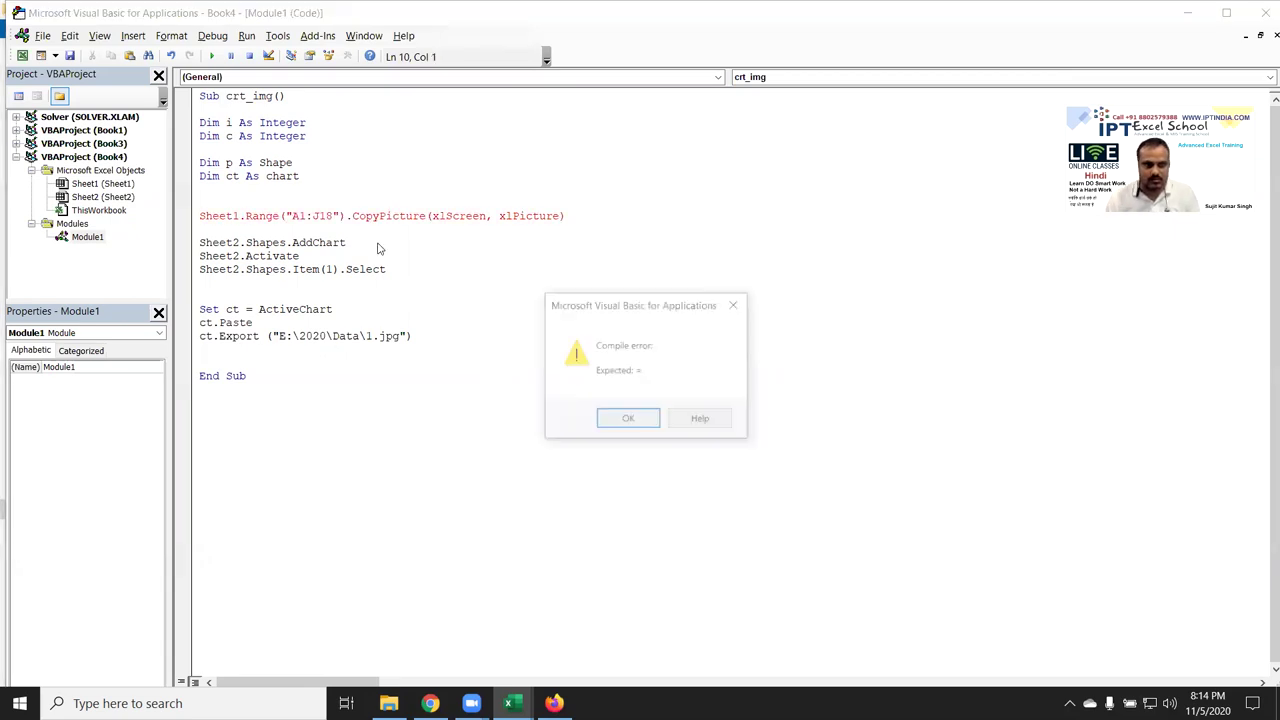
left_click(628, 418)
Prefix the copy line with 'Cells =' before Sheet1.Range
left_click(199, 215)
type("cell =")
left_click(402, 282)
type("s")
left_click(417, 306)
left_click(300, 189)
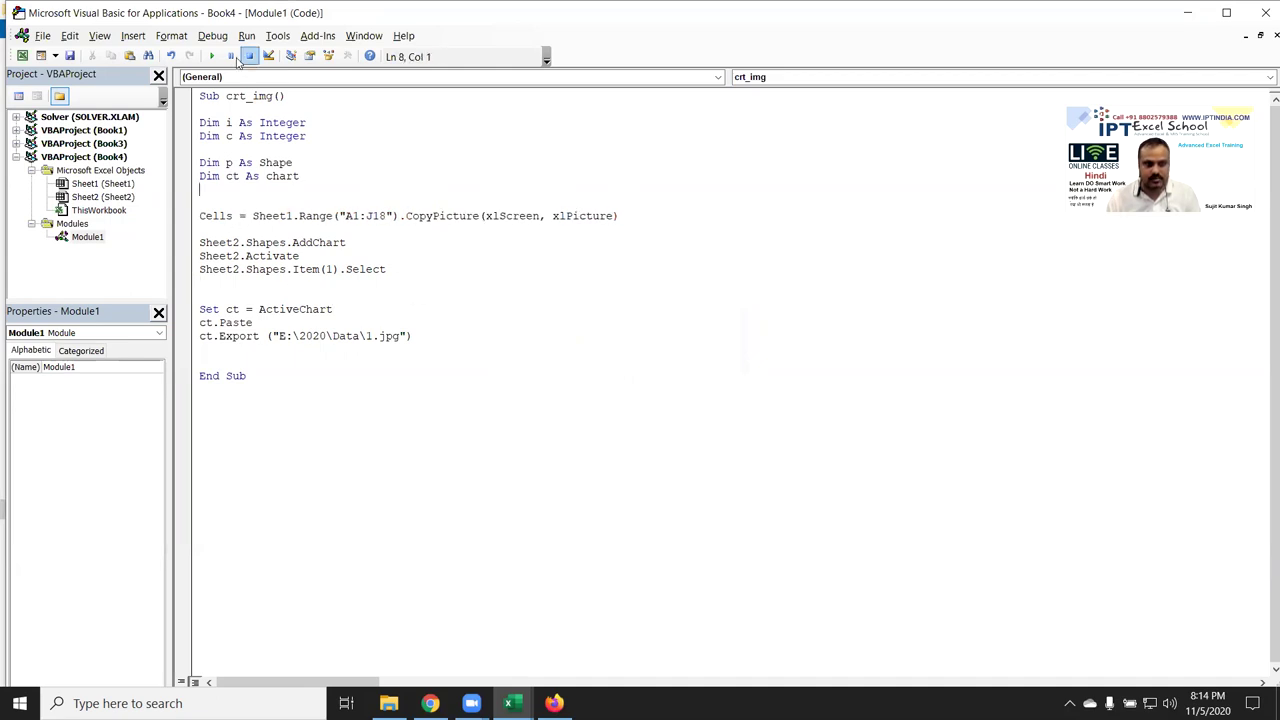
Run crt_img, dismiss the memory error, and reset the paused debugger
left_click(211, 56)
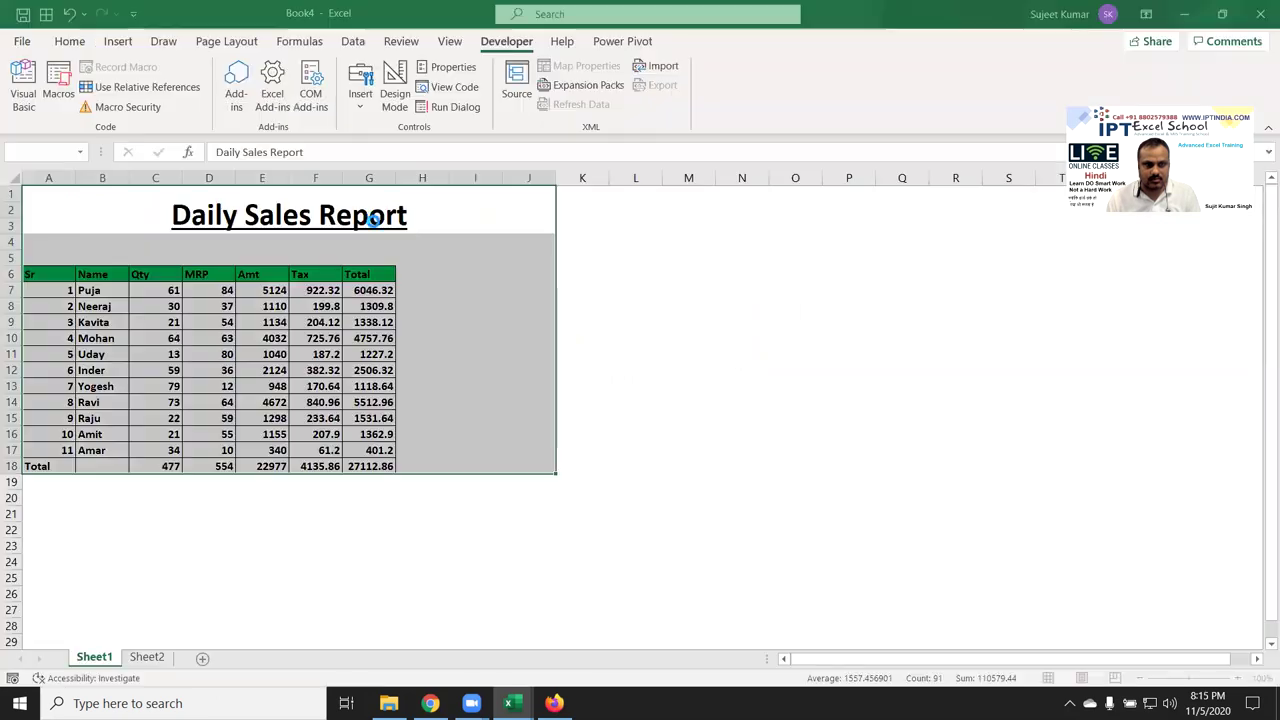
left_click(750, 416)
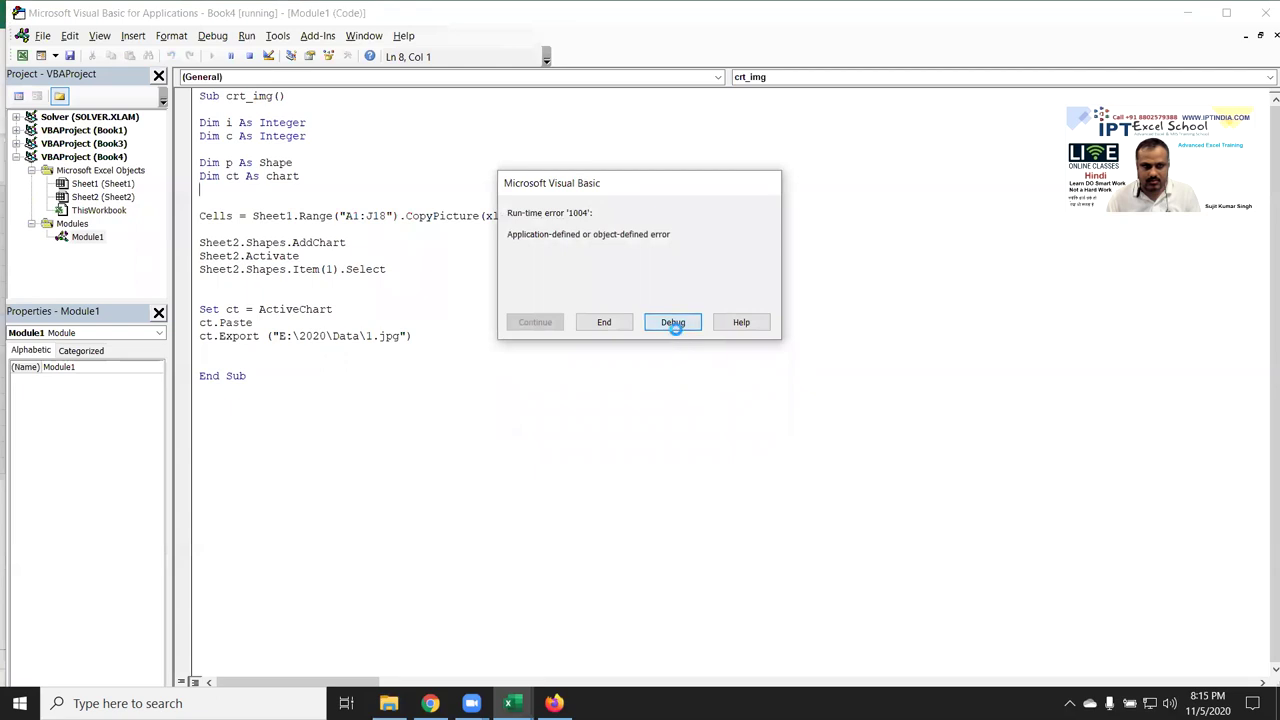
left_click(672, 322)
left_click(318, 217)
left_click(249, 56)
Change Cells to Cell, rerun, and open the exported 1.jpg in the Data folder
left_click(236, 216)
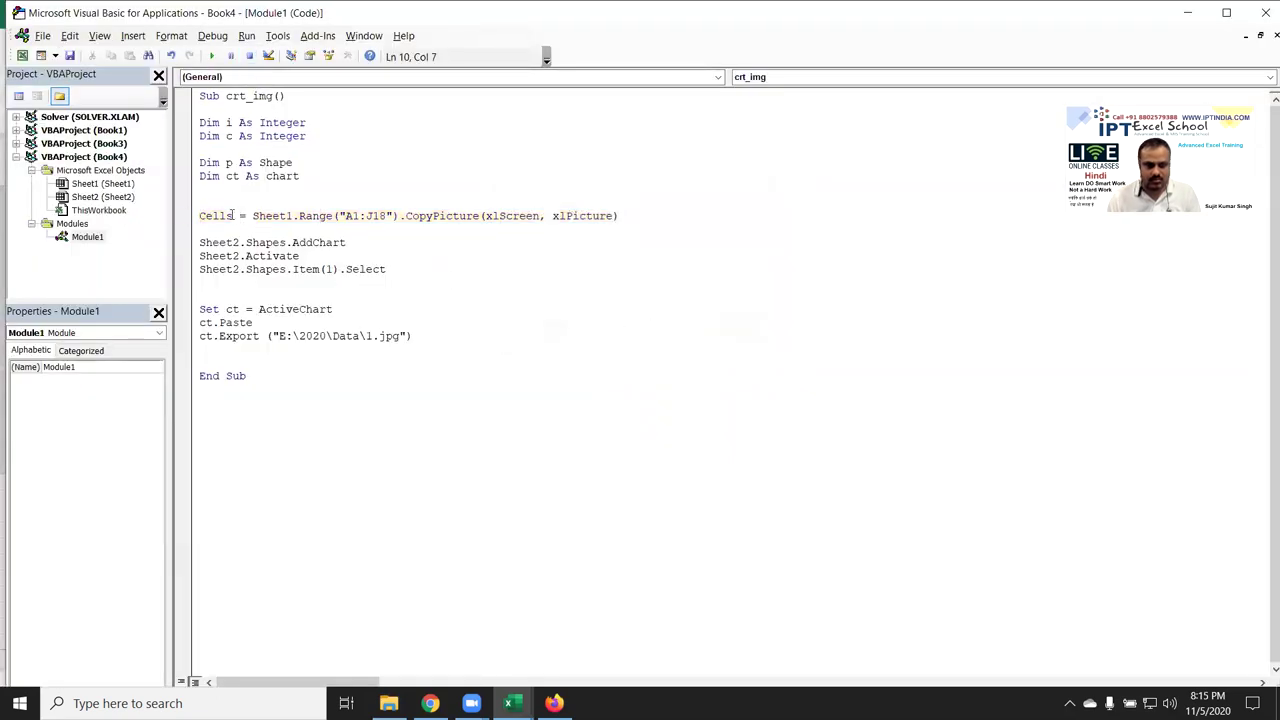
key("BackSpace")
left_click(322, 251)
left_click(212, 57)
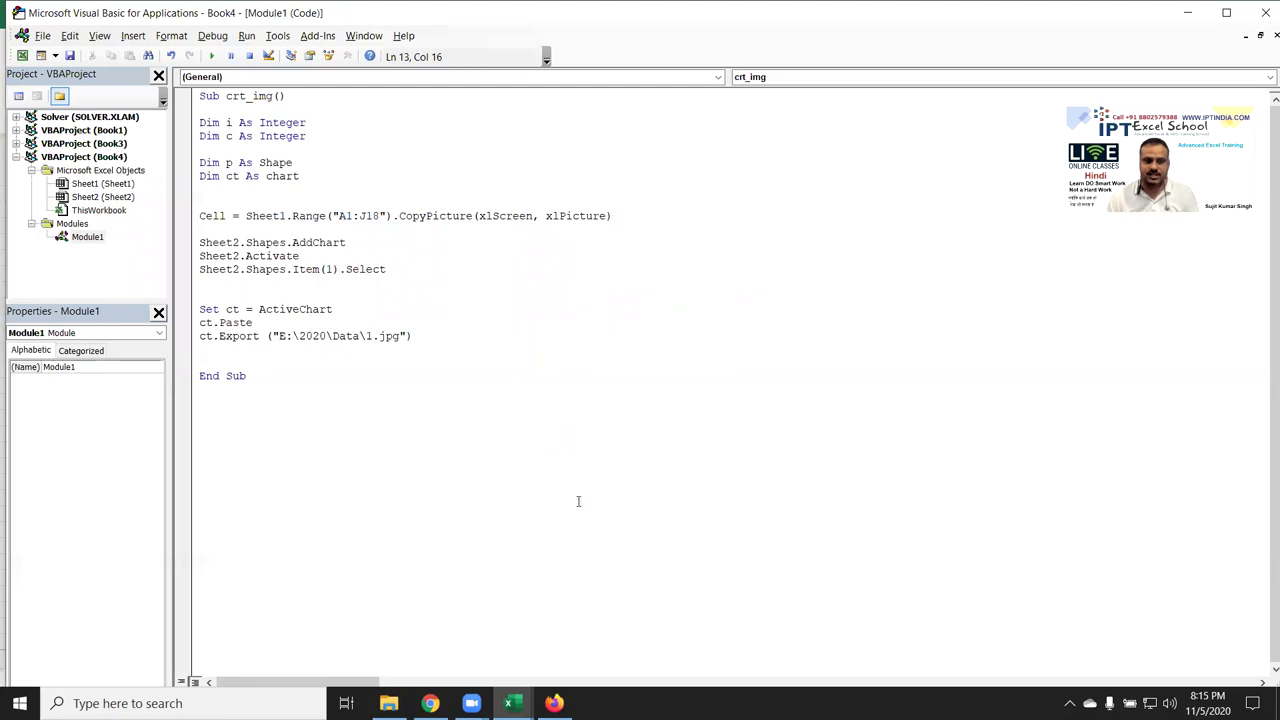
left_click(389, 703)
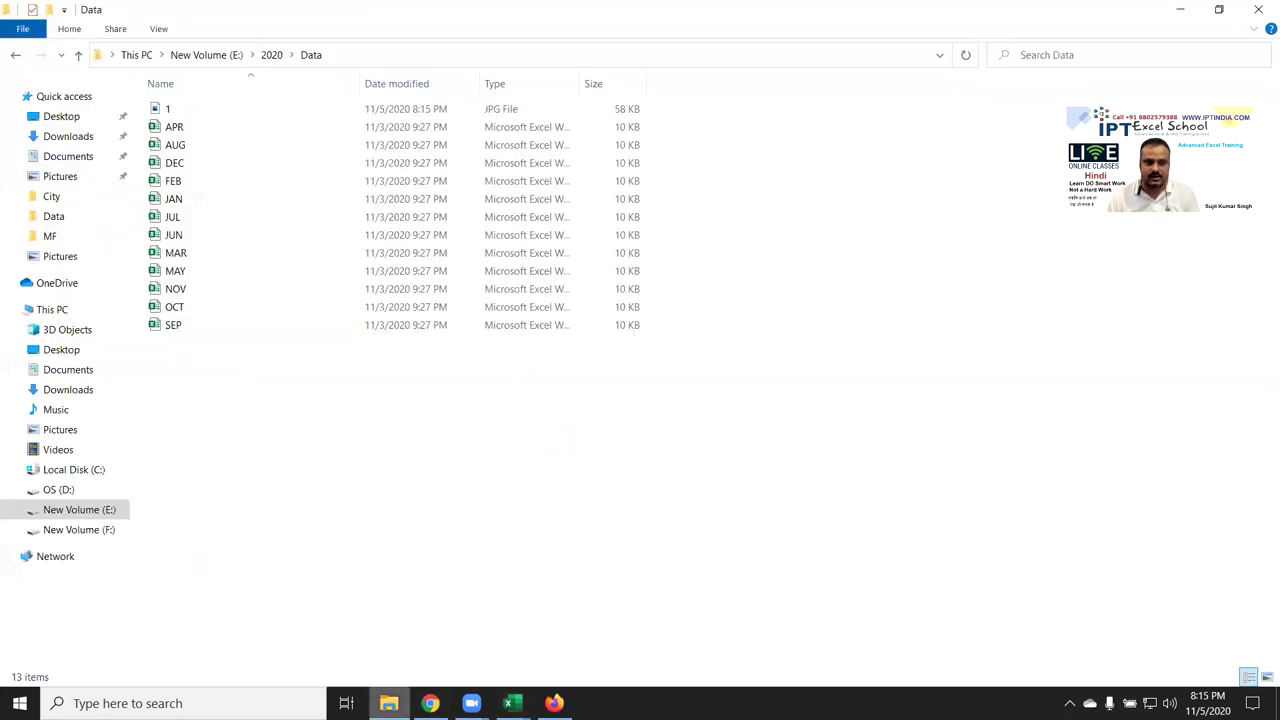
double_click(206, 112)
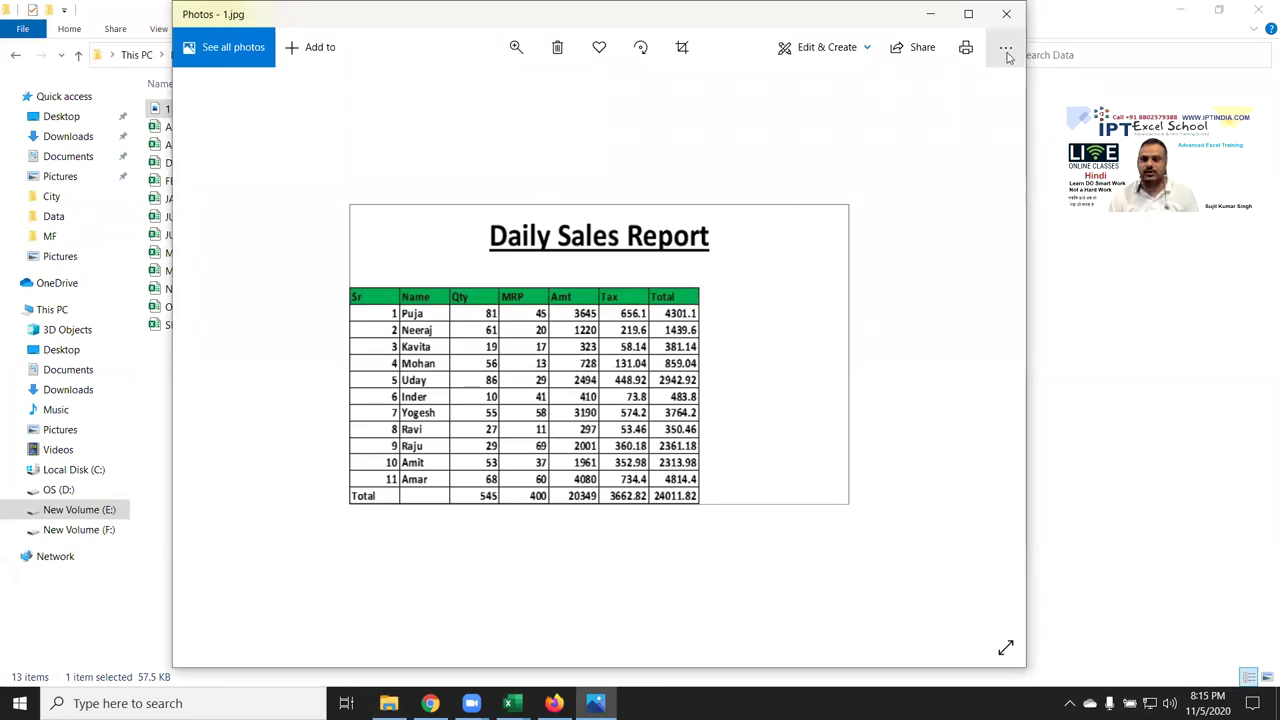
Close the Photos viewer showing 1.jpg to return to the E:\2020\Data folder
left_click(1006, 14)
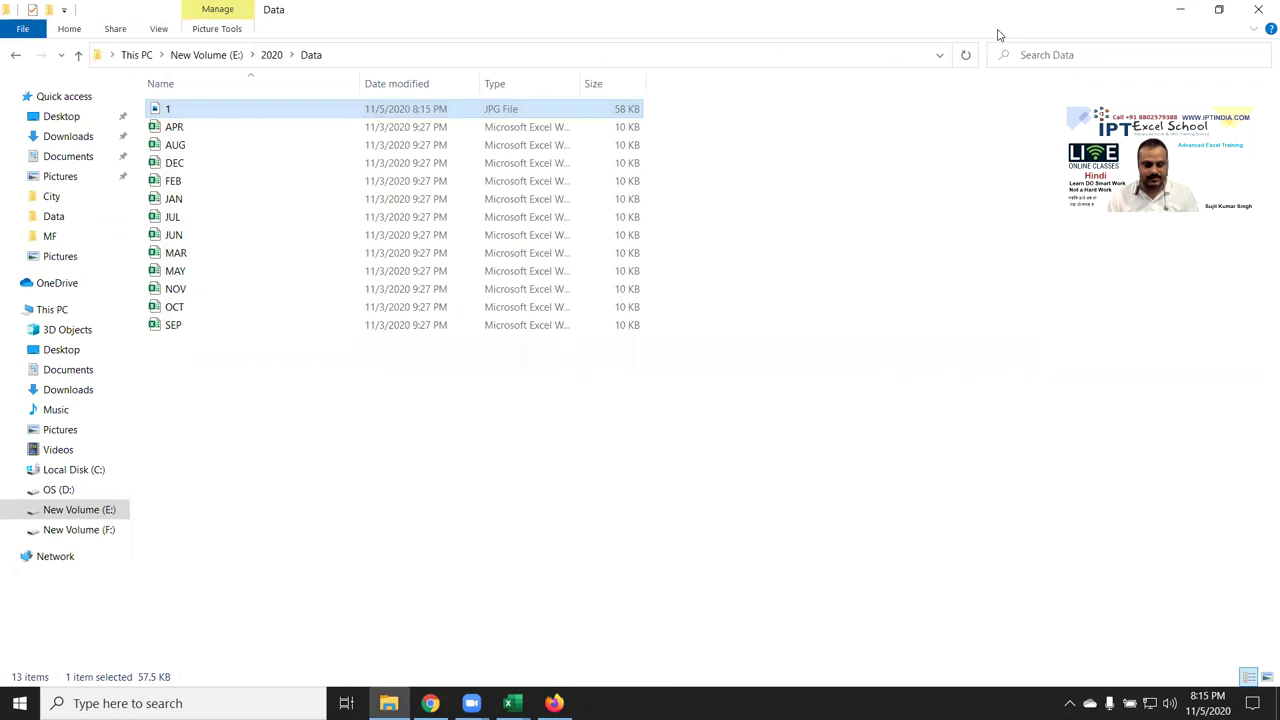
Delete the pasted report picture and its chart from Book4's Sheet2
key("alt+Tab")
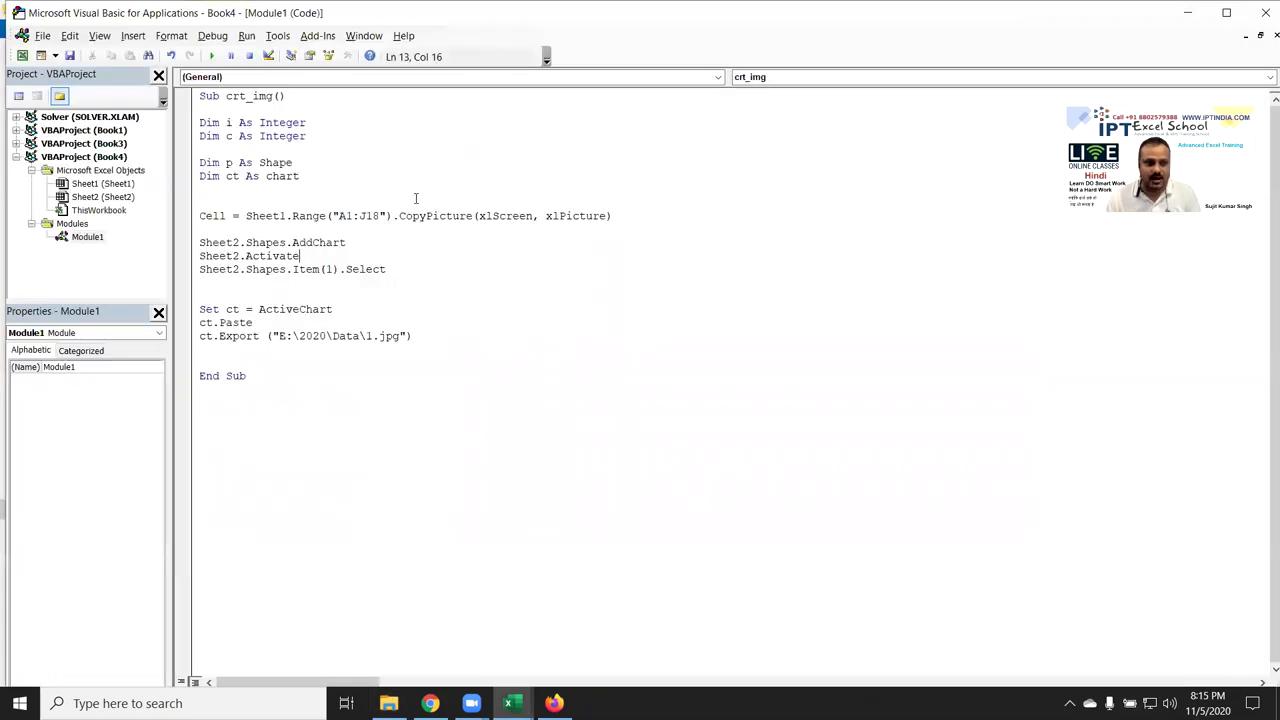
left_click(394, 216)
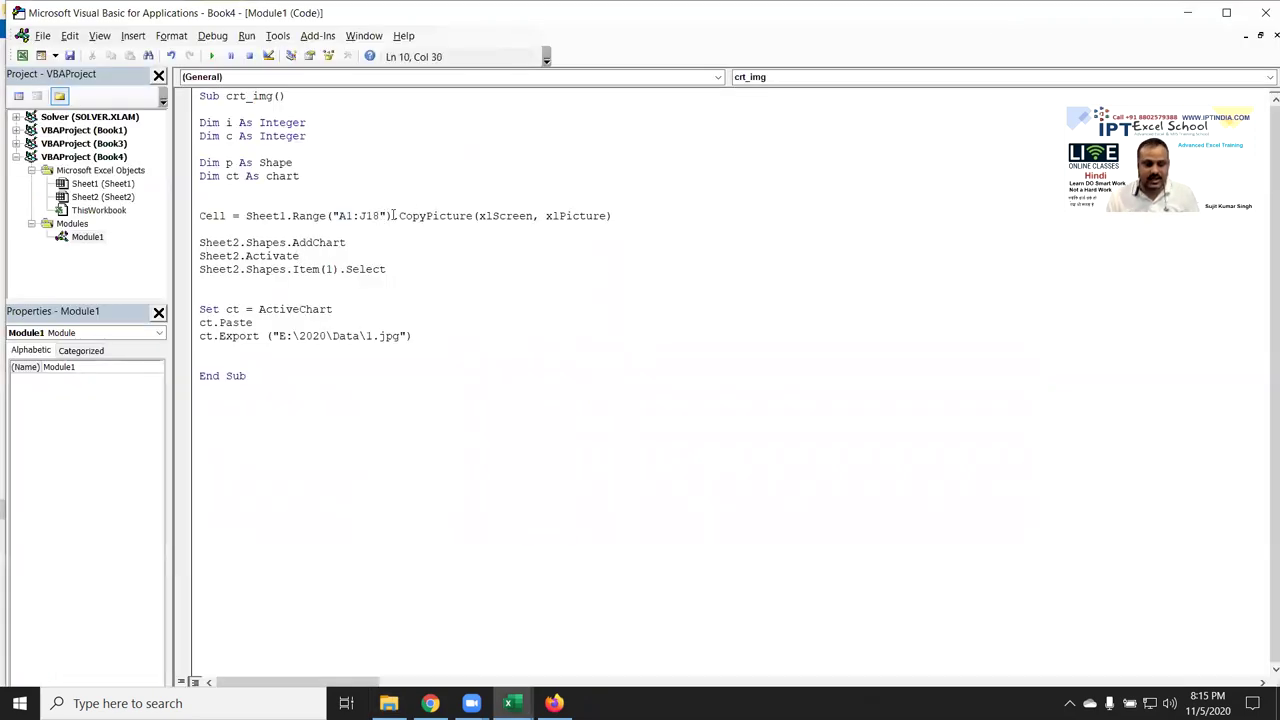
key("alt+Tab")
key("alt+Tab")
key("Tab")
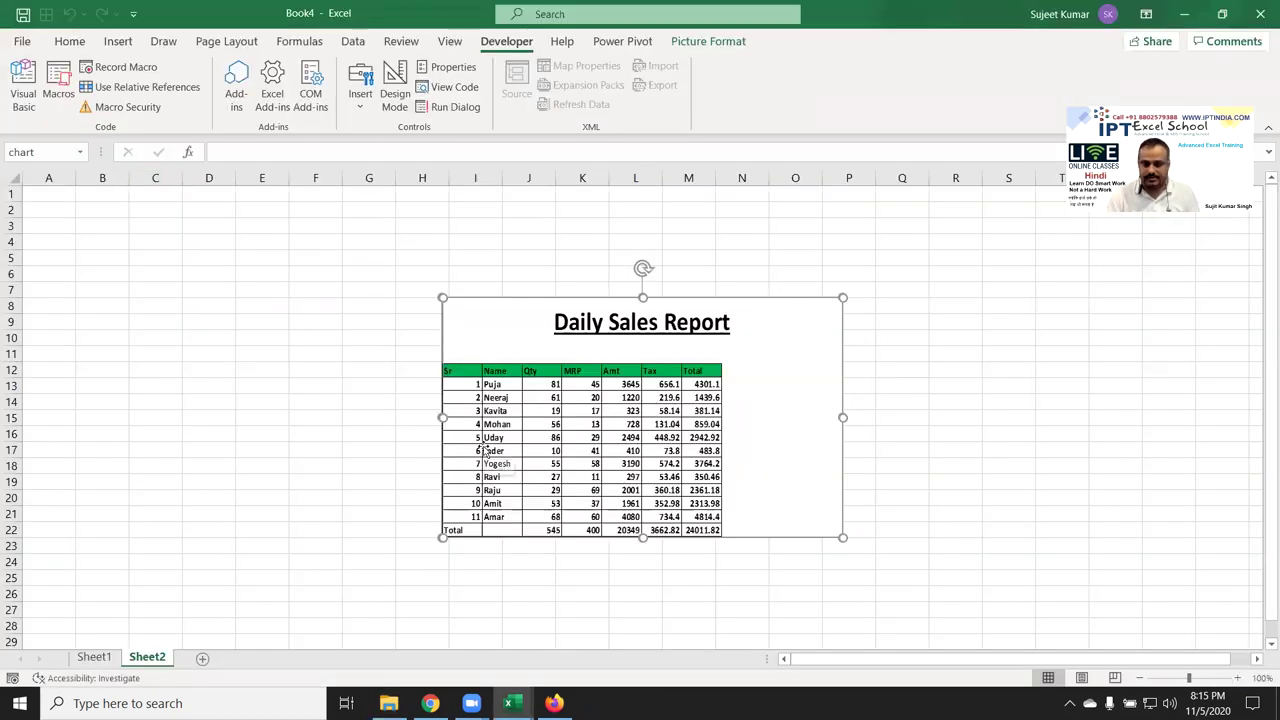
key("Delete")
key("Delete")
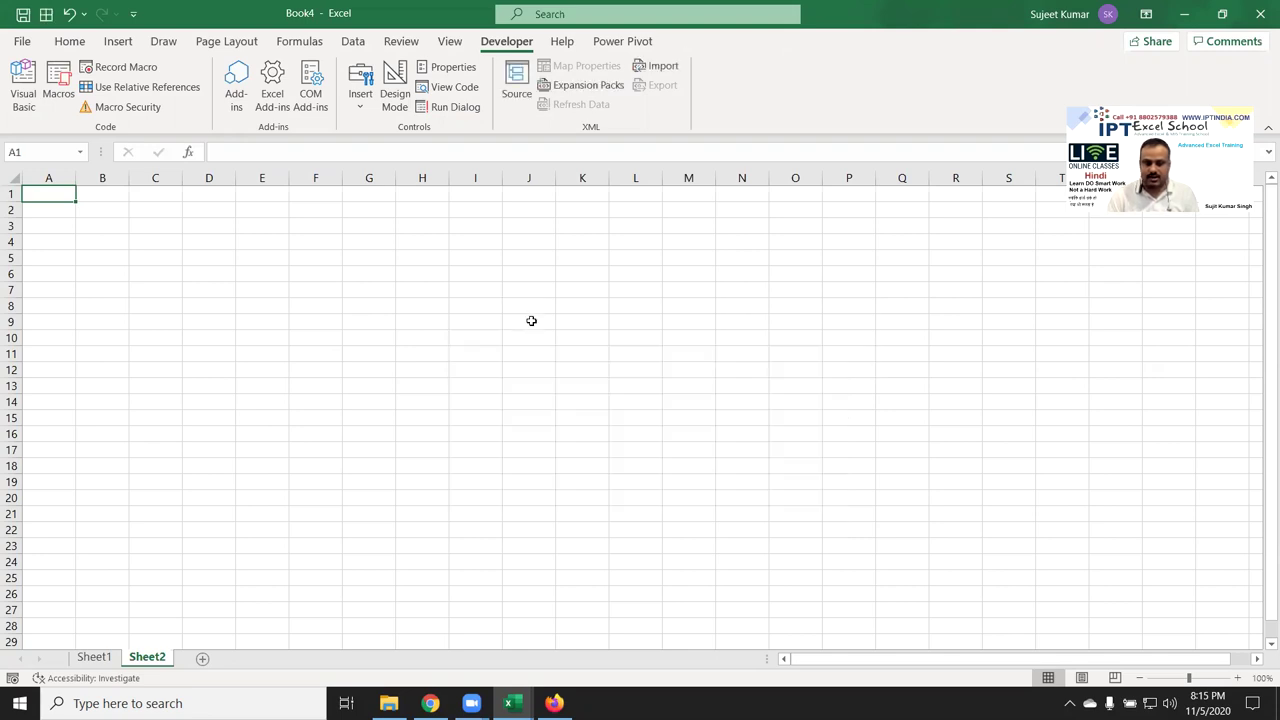
Switch Excel back to Sheet1 and return to the crt_img code in the VBA editor
left_click(94, 657)
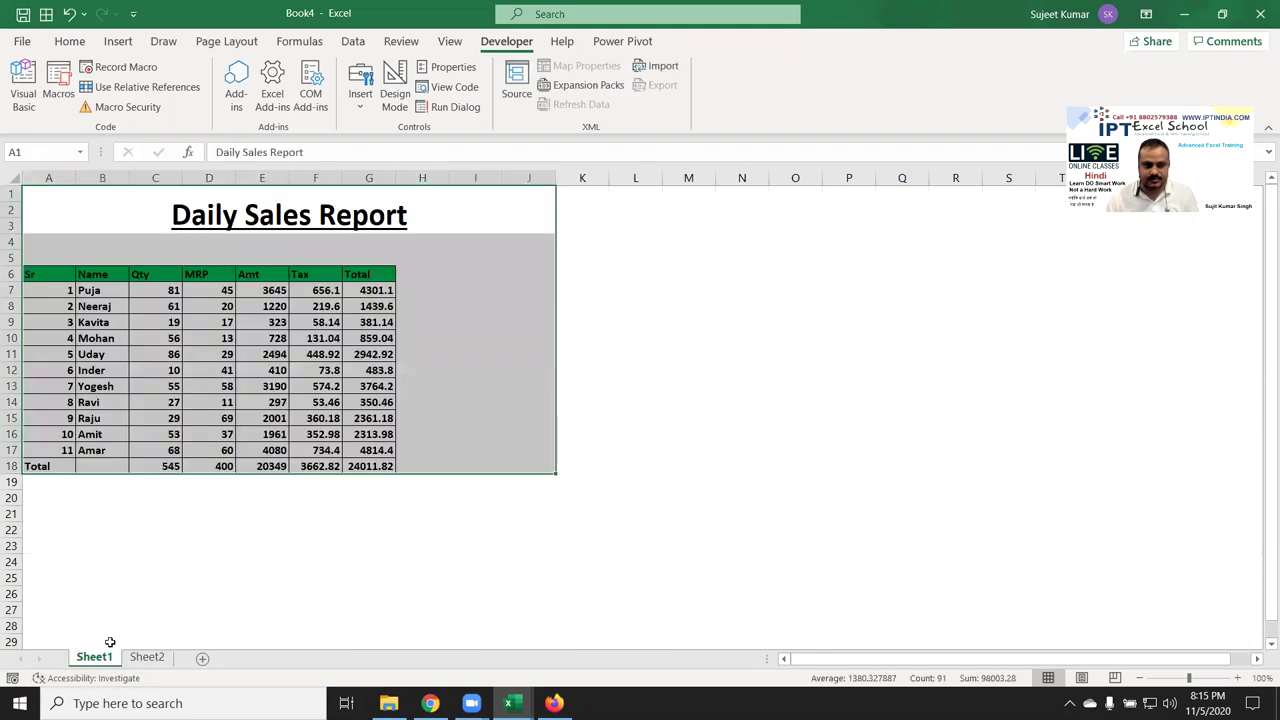
key("alt+Tab")
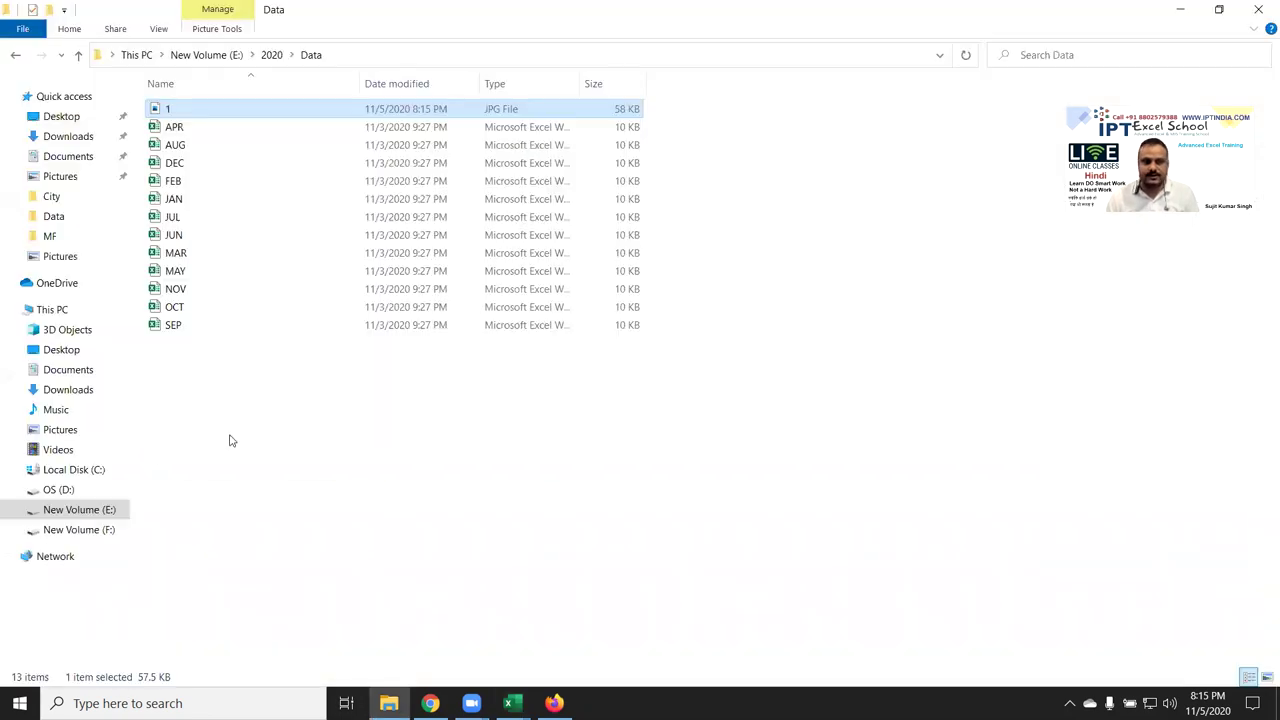
key("alt+Tab")
key("alt+Tab")
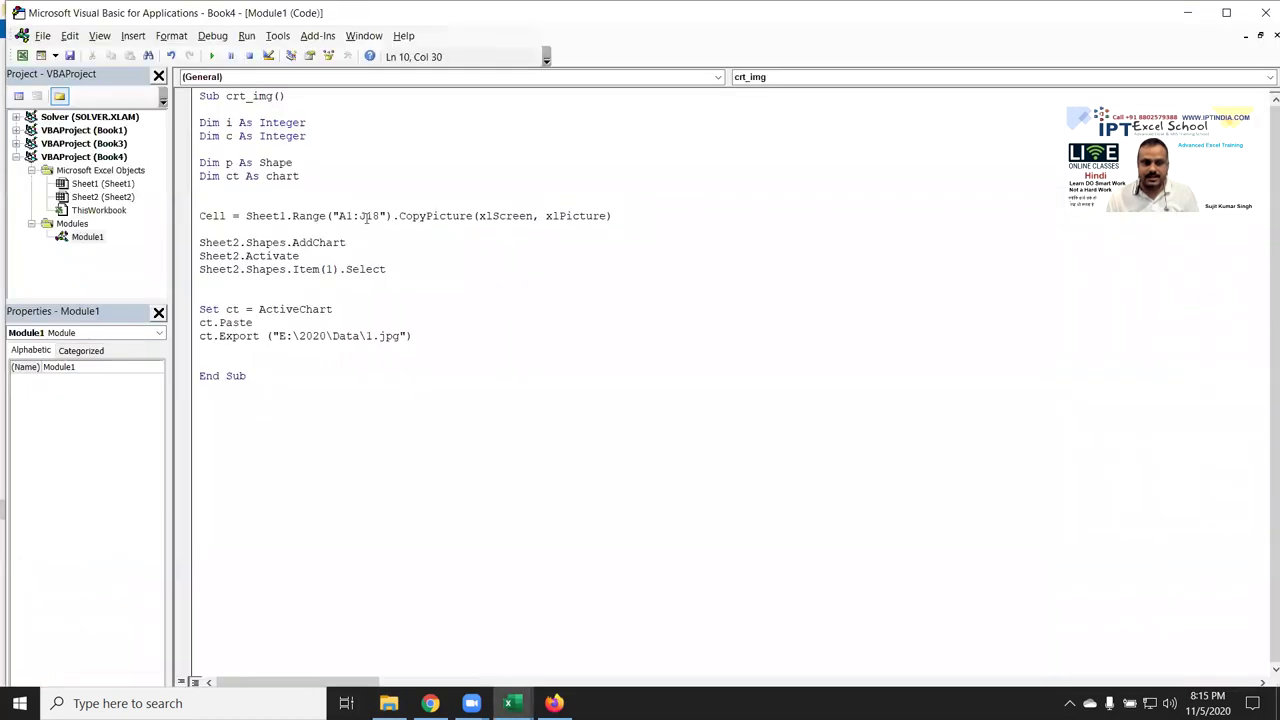
left_click_drag(393, 216, 292, 216)
type("selection")
left_click(355, 289)
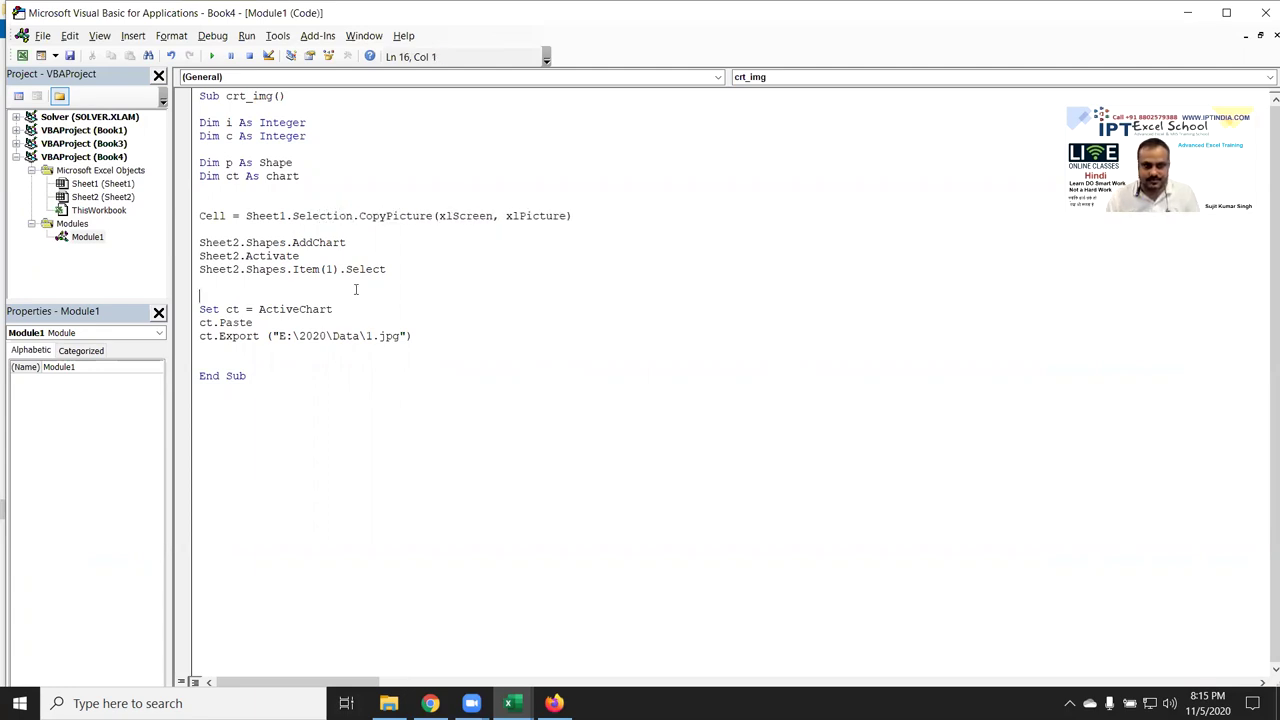
left_click(309, 192)
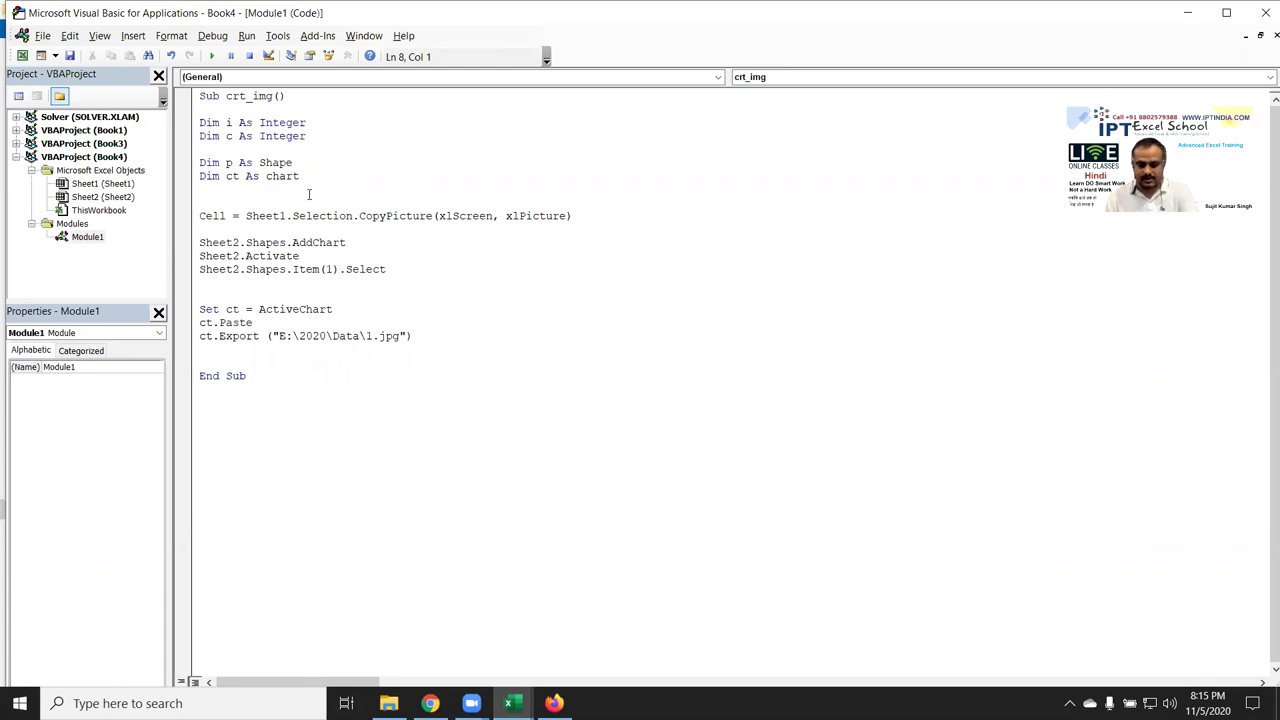
key("F5")
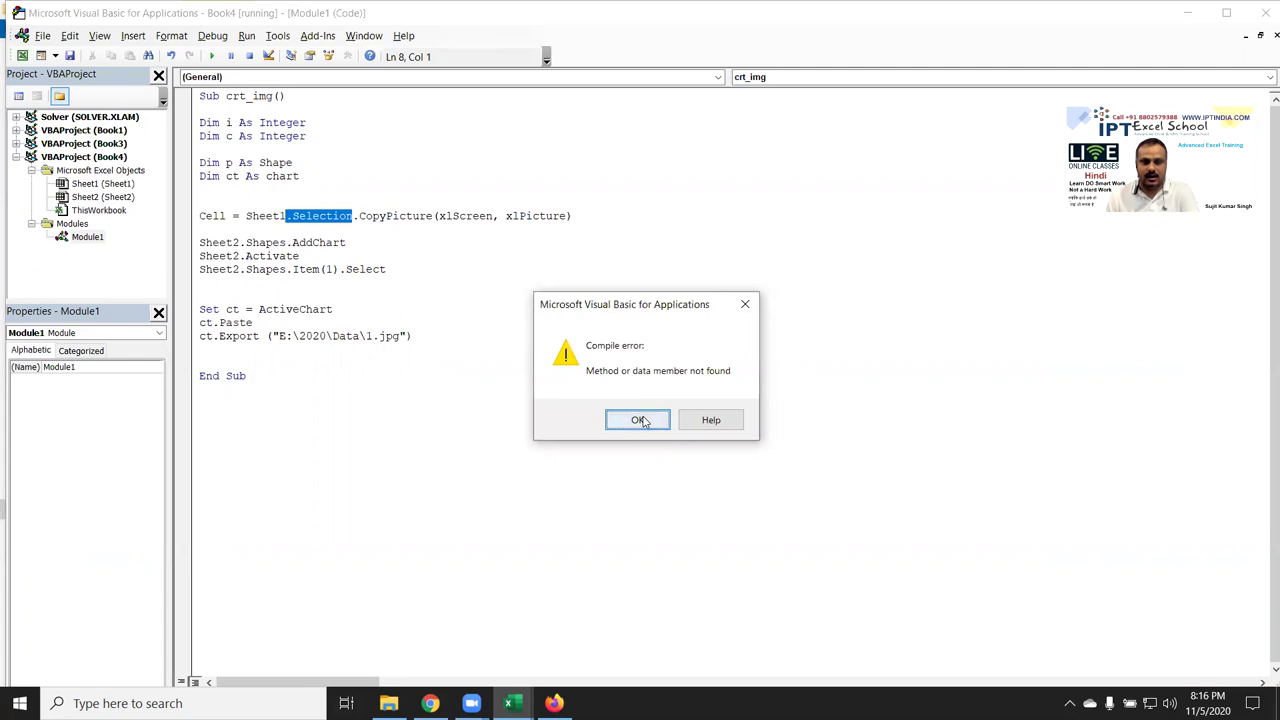
left_click(642, 421)
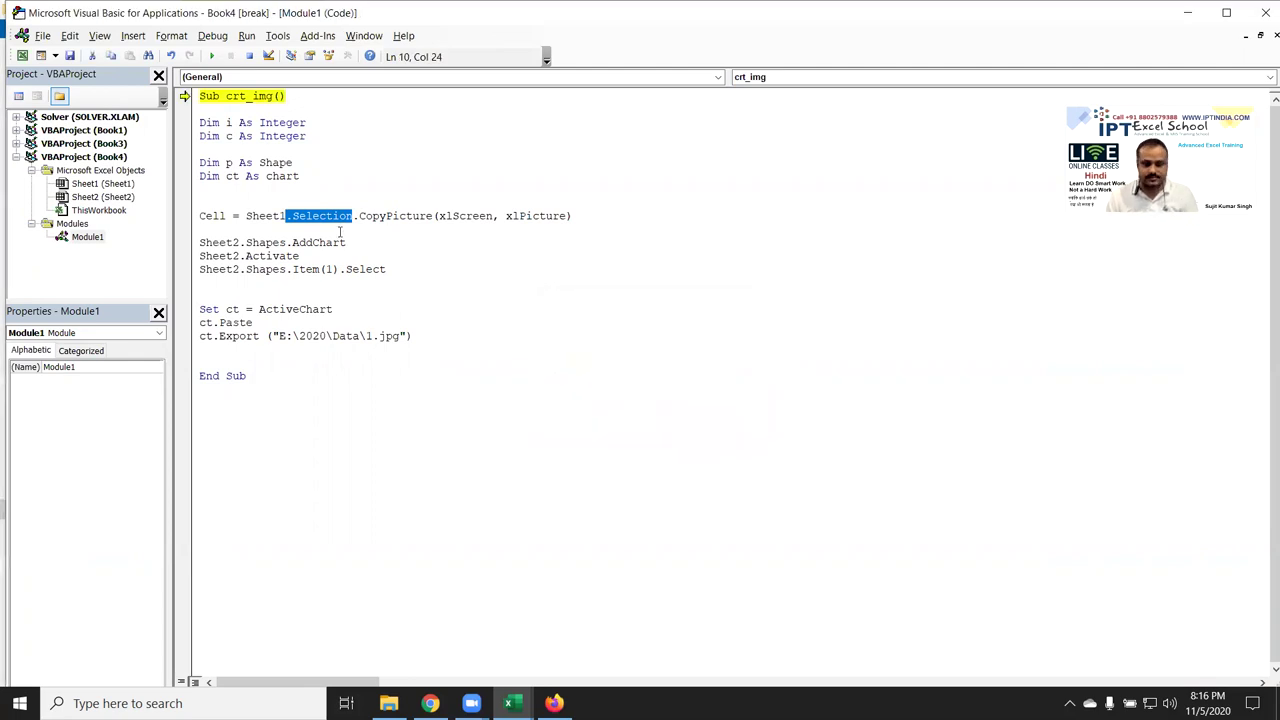
key("ctrl+z")
left_click(380, 254)
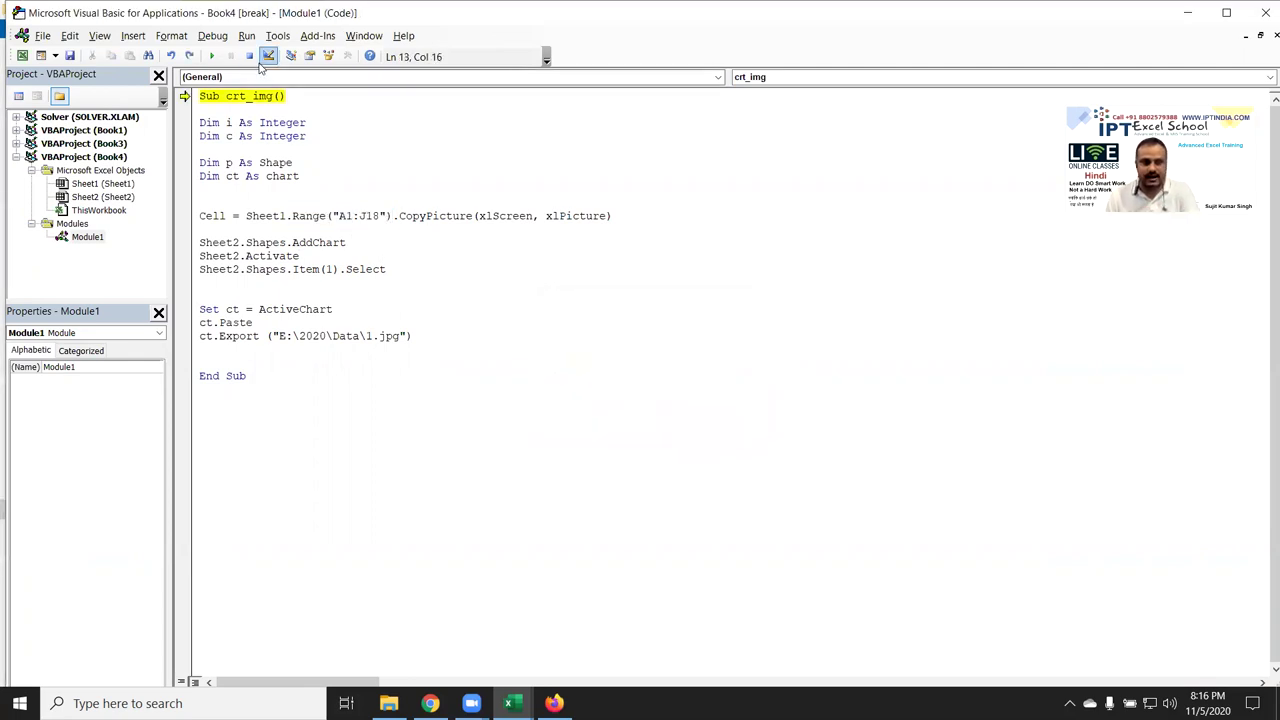
left_click(249, 56)
left_click_drag(331, 215, 388, 217)
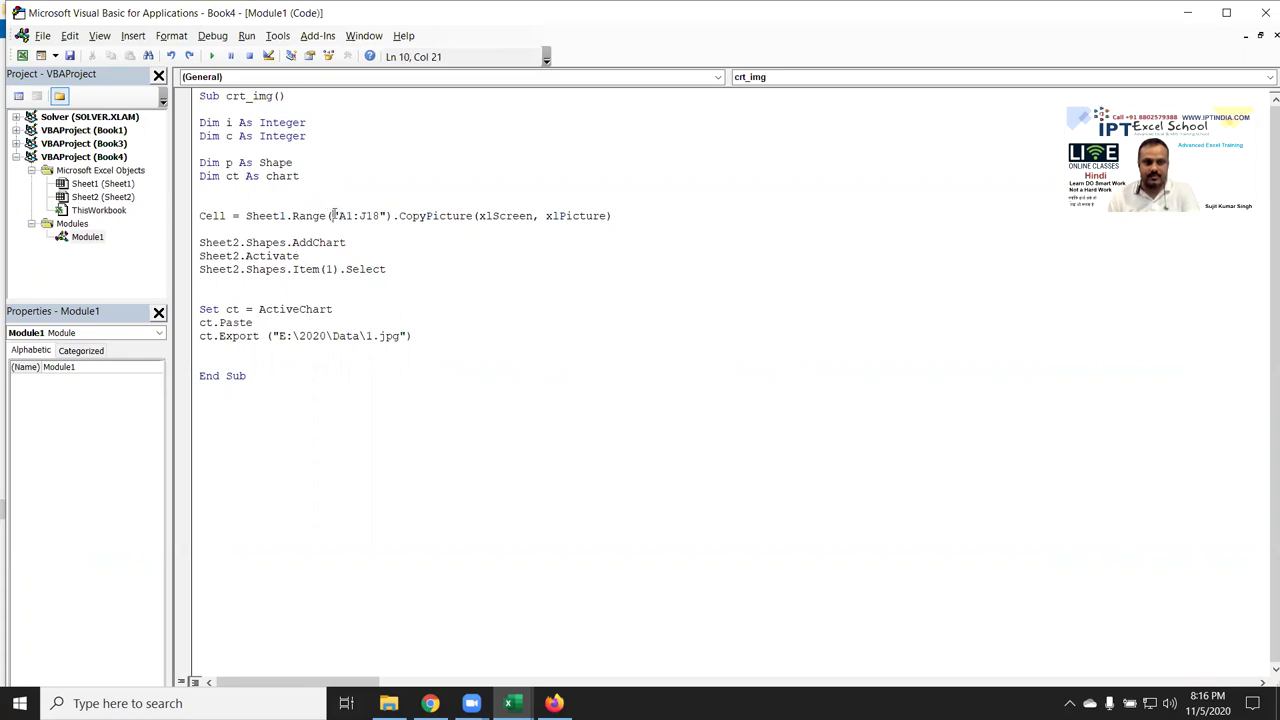
Change the copy line to Sheet1.Range(Selection.Address).CopyPicture and start stepping crt_img with F8
type("selection.address")
left_click(418, 230)
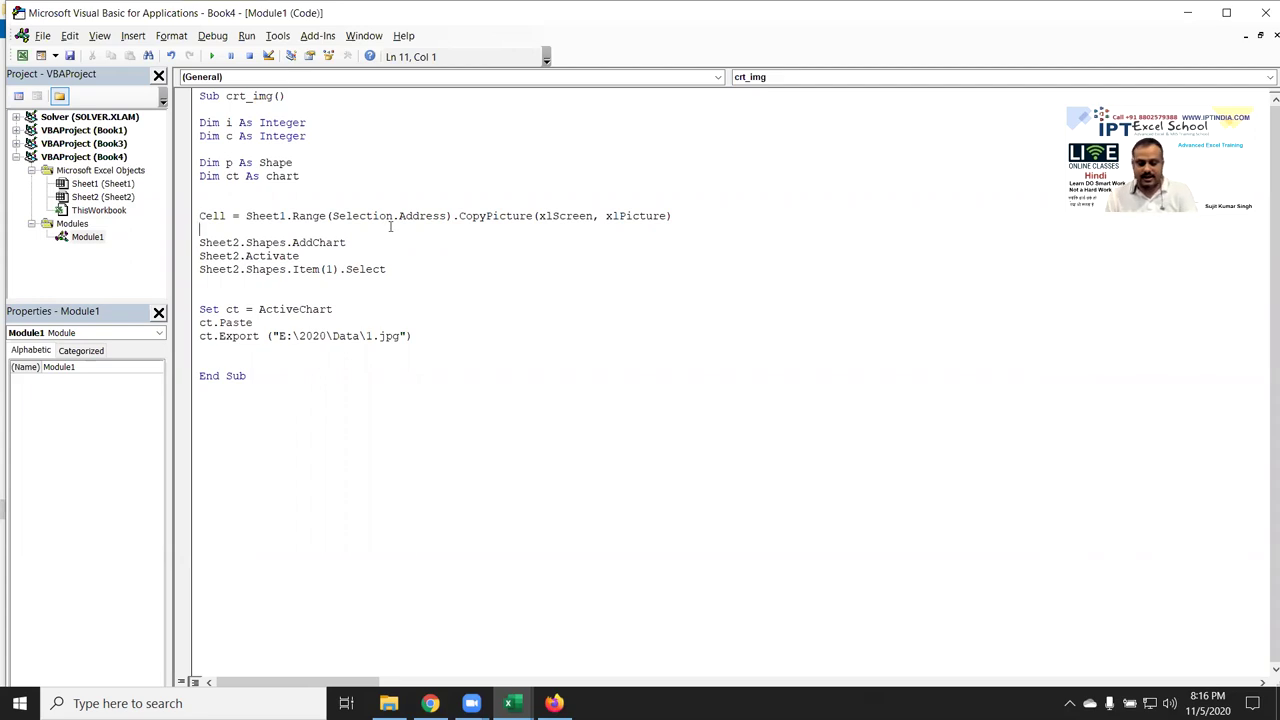
key("F8")
key("F8")
key("F8")
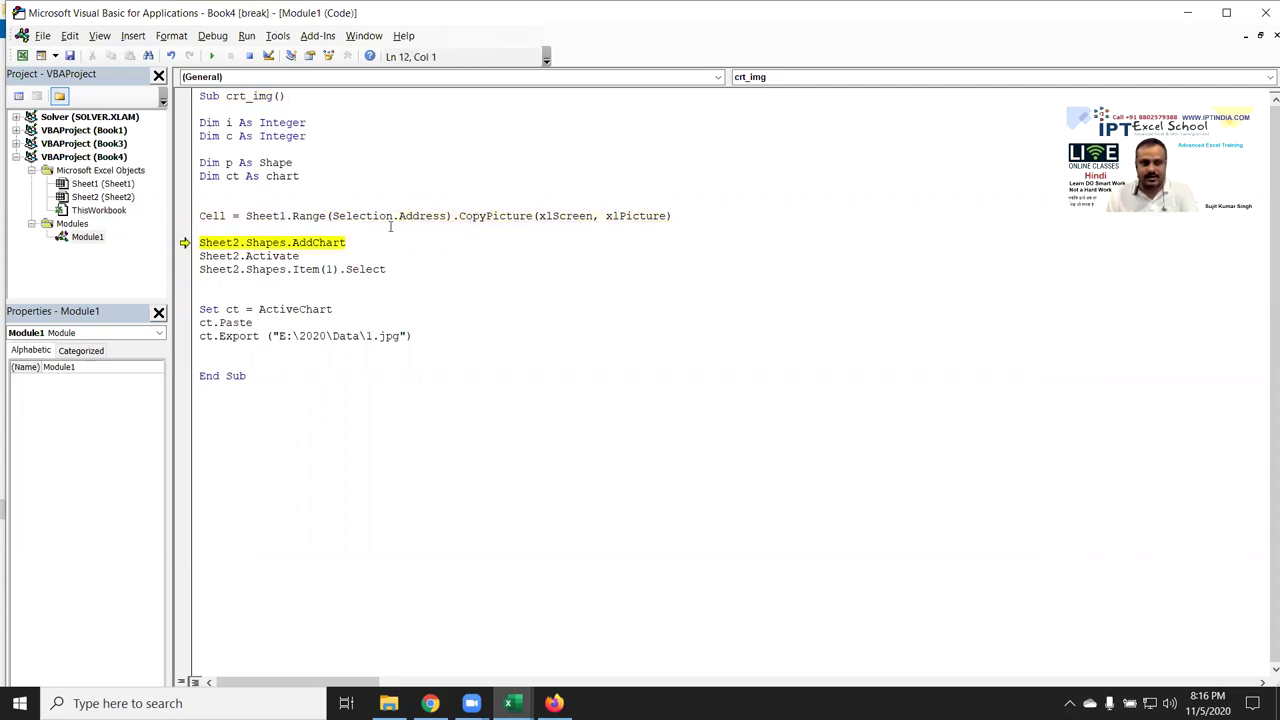
Check Book4 from the taskbar, then bring the paused macro editor back to the front
left_click(1186, 13)
left_click(512, 702)
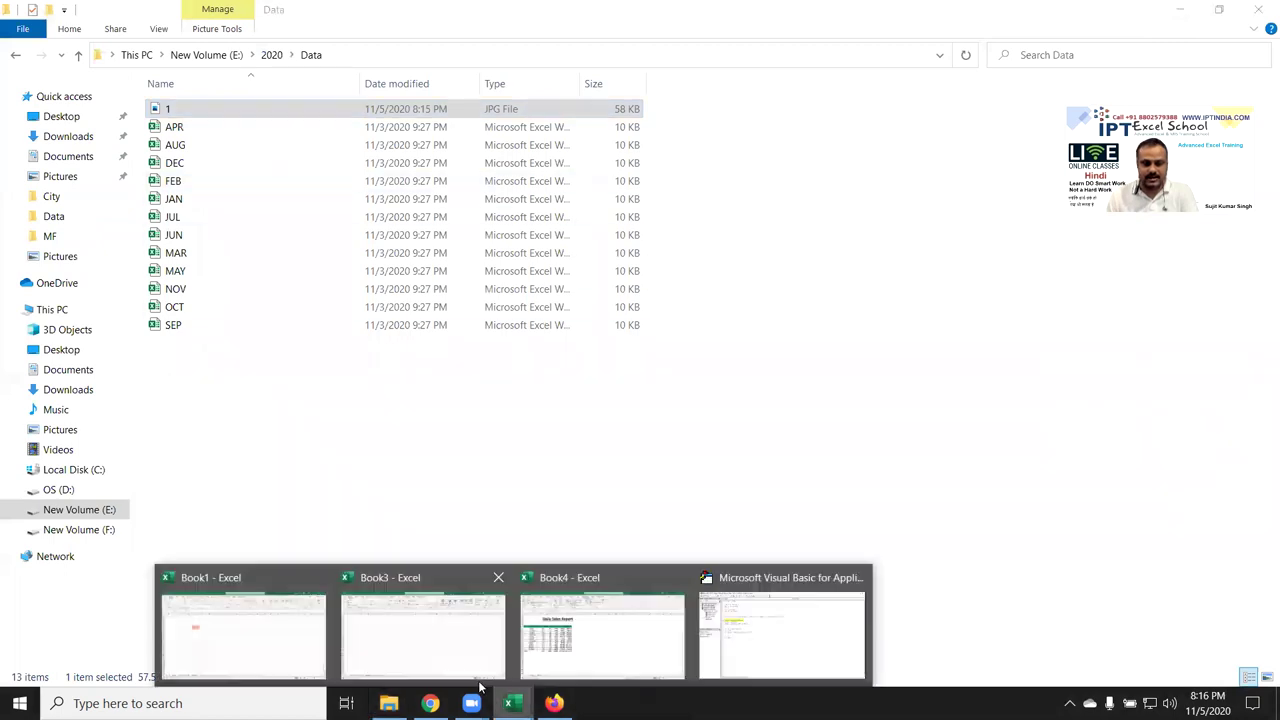
left_click(557, 668)
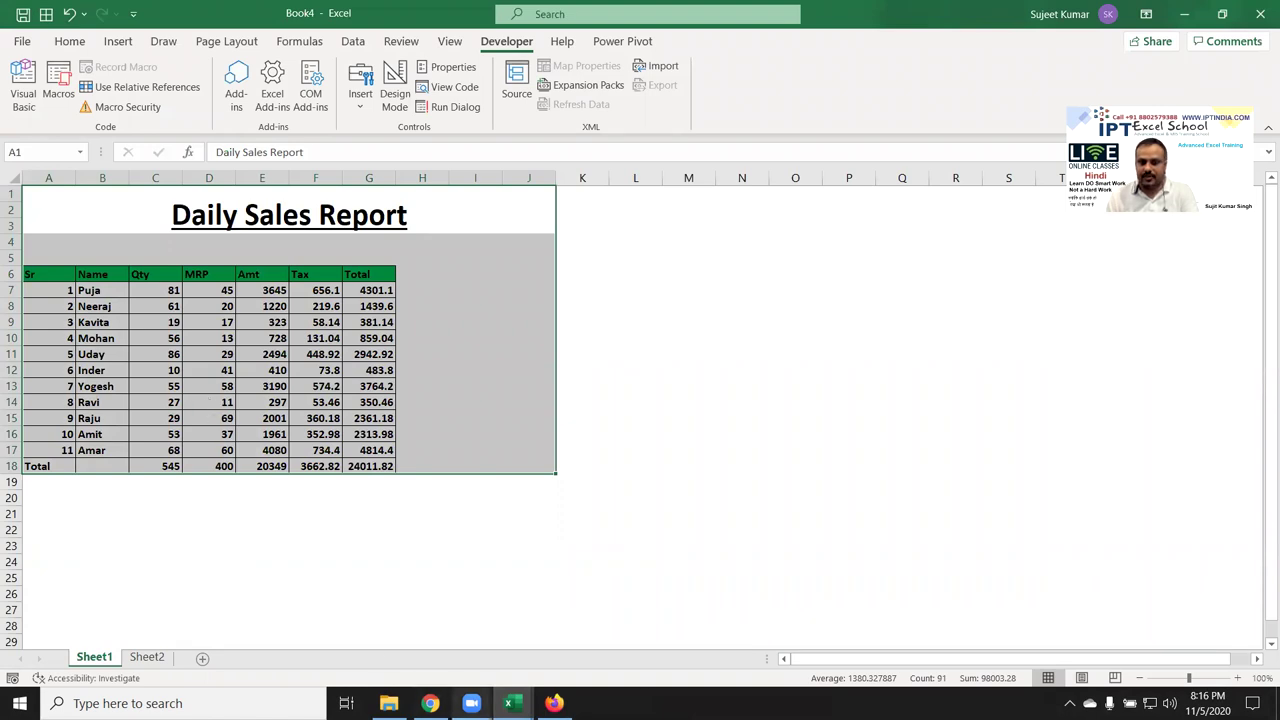
mouse_move(509, 703)
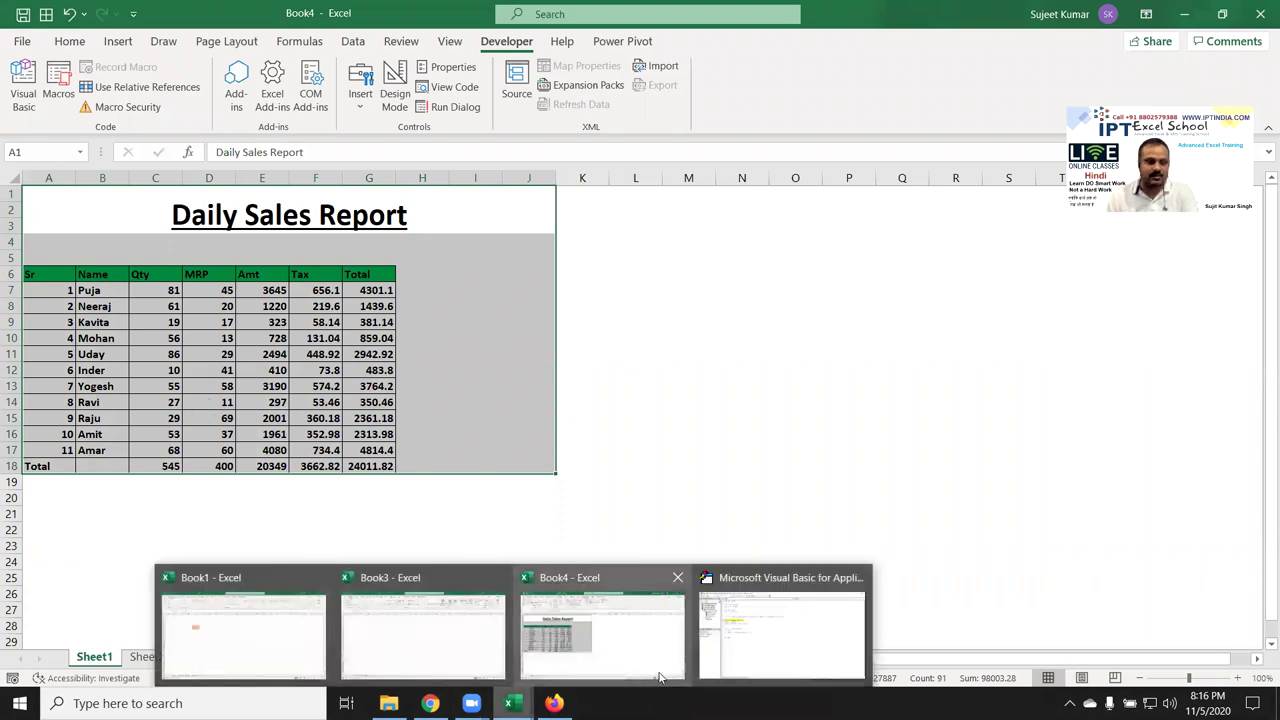
left_click(736, 659)
mouse_move(210, 214)
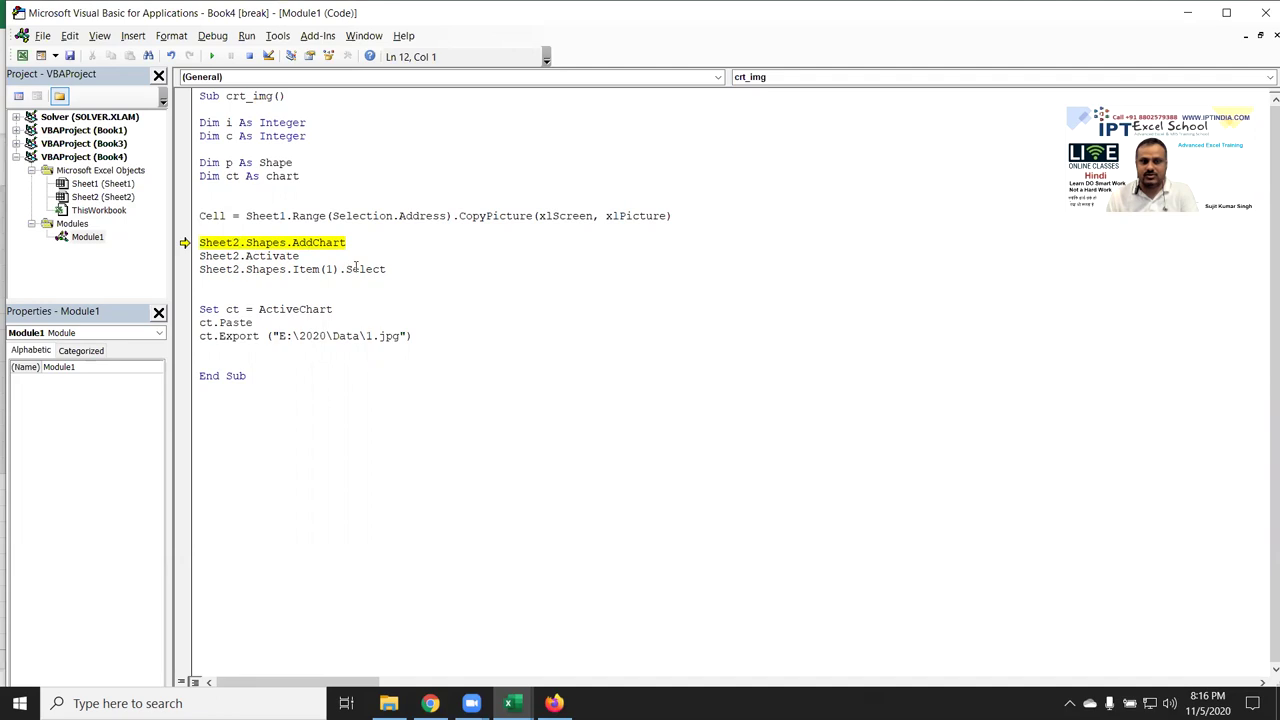
Run the Sheet2.Shapes.AddChart line and view the new empty chart on Sheet2
key("F8")
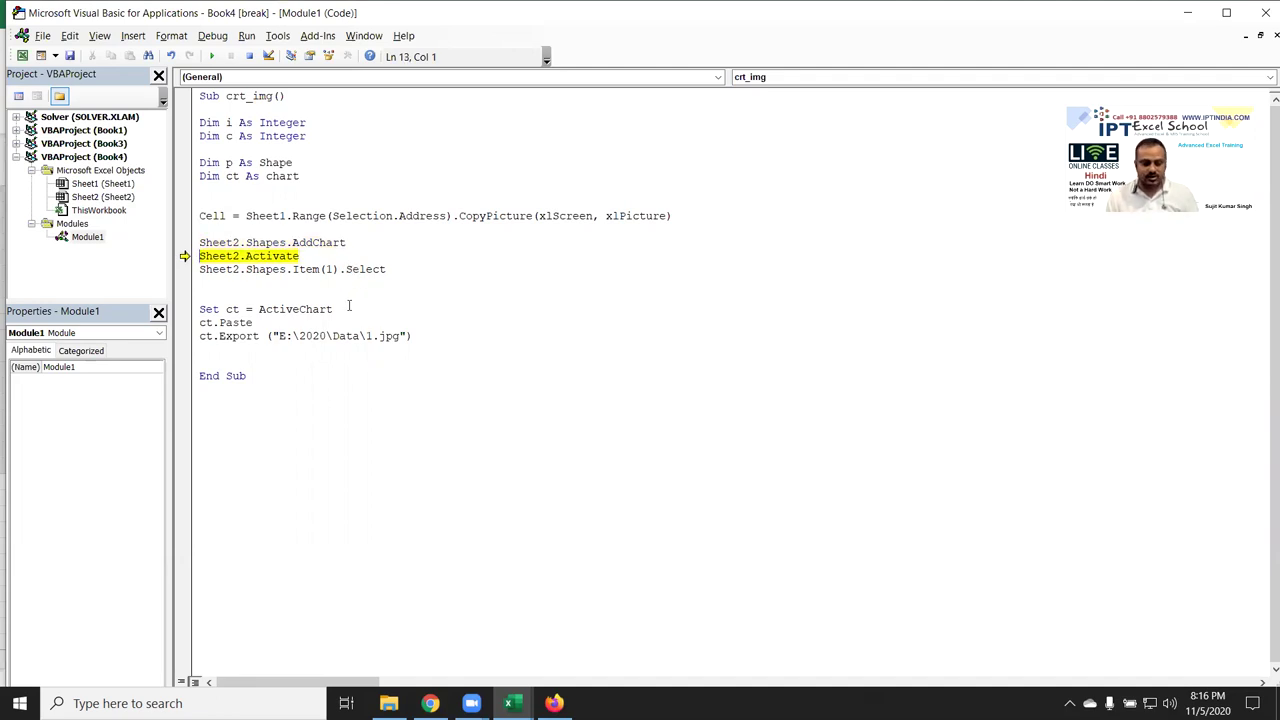
key("alt+F11")
left_click(147, 658)
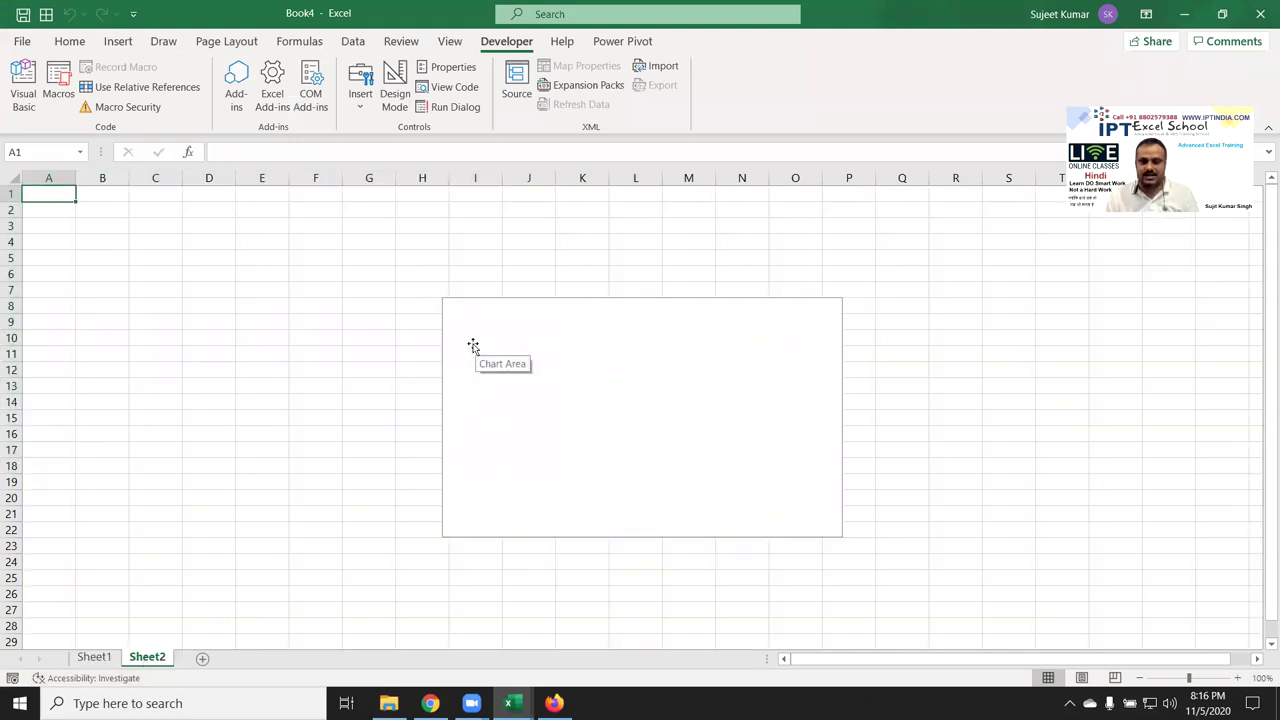
key("alt+F11")
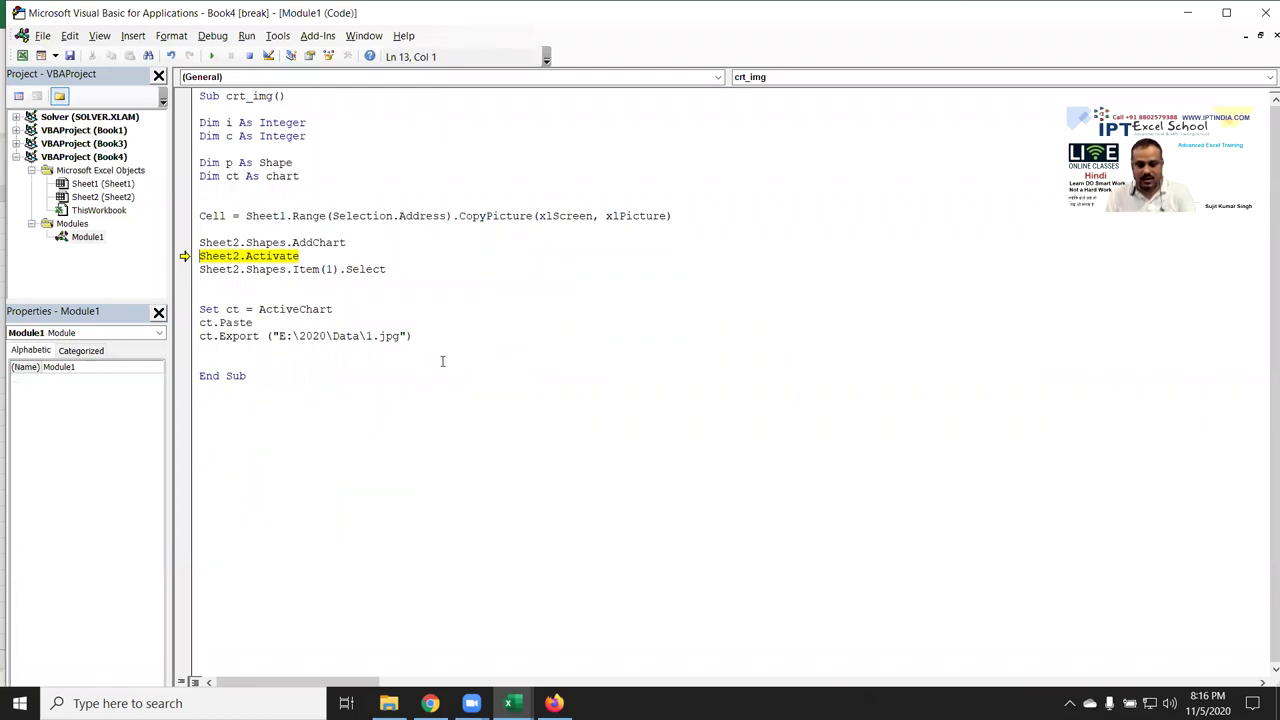
Step past Sheet2.Activate and drag the empty chart to about F5:M20
key("F8")
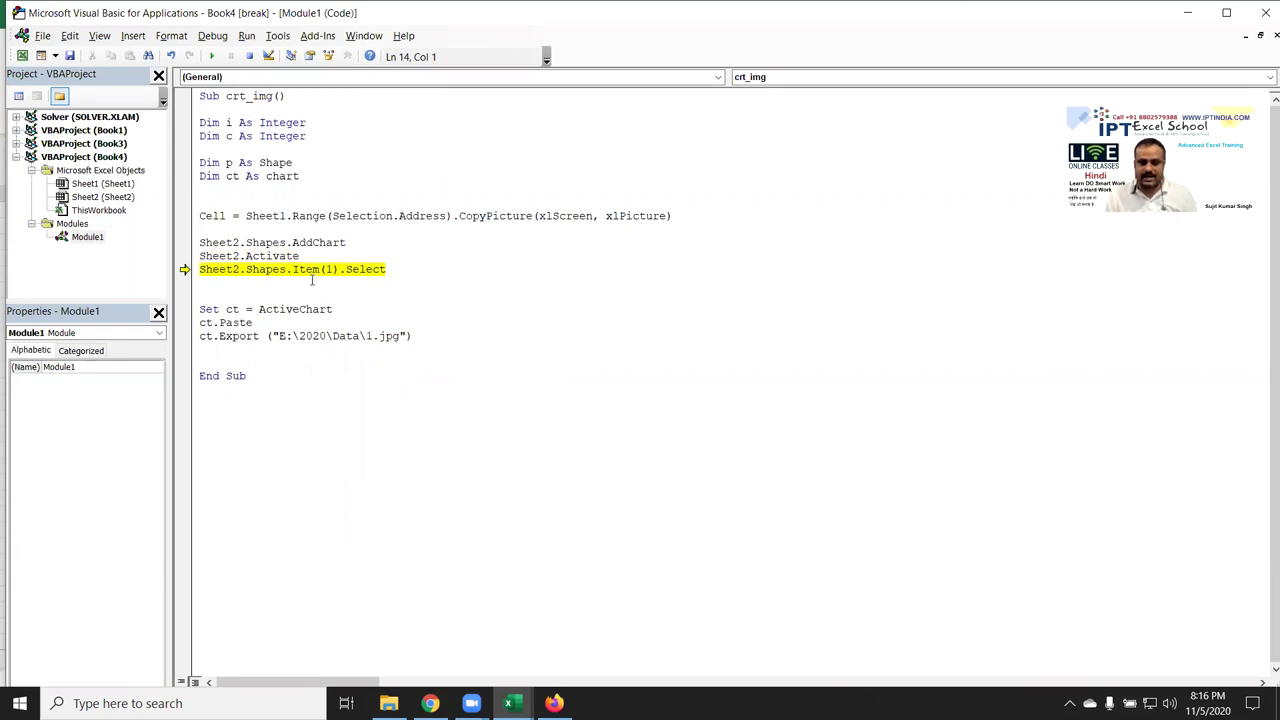
key("alt+F11")
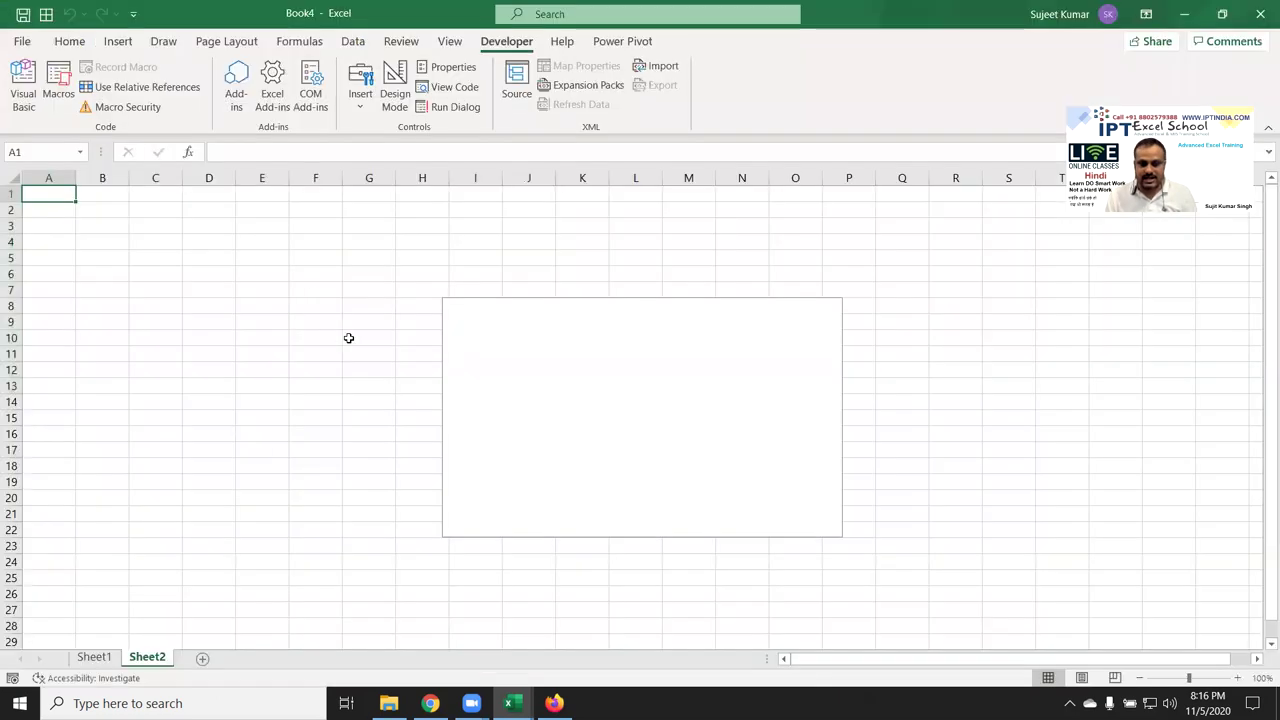
left_click(462, 342)
left_click_drag(462, 342, 325, 303)
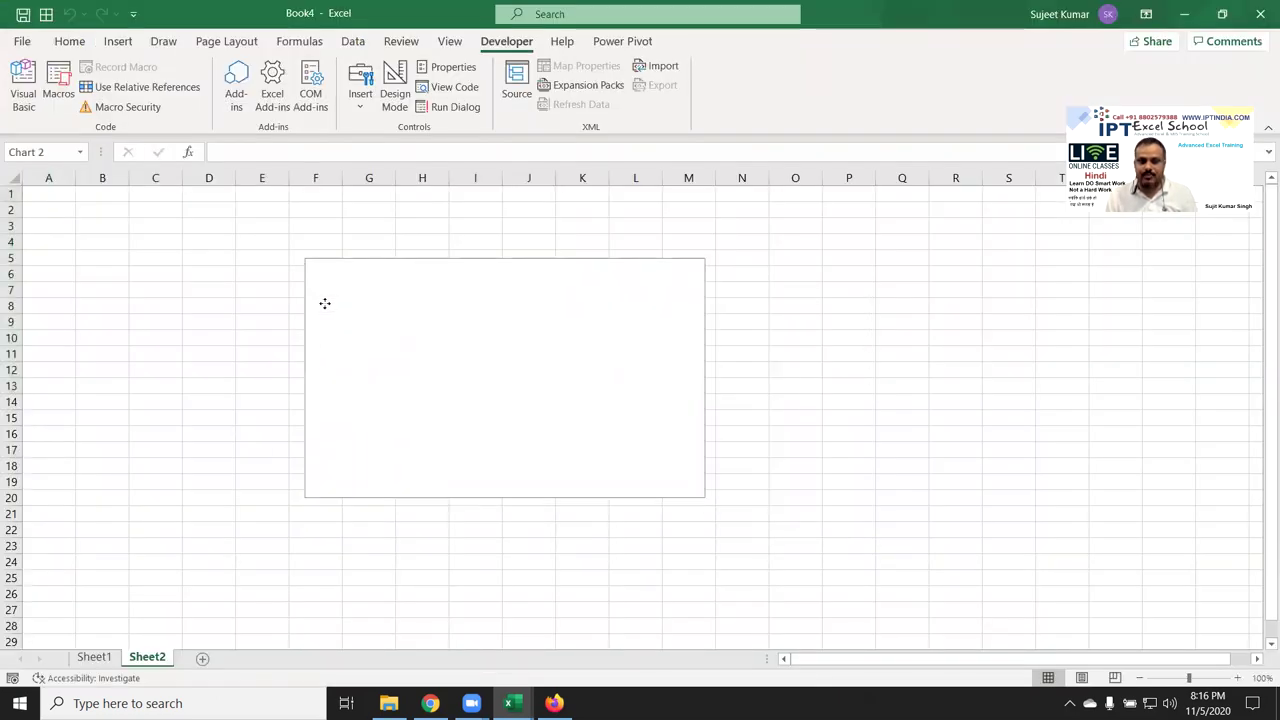
left_click(112, 658)
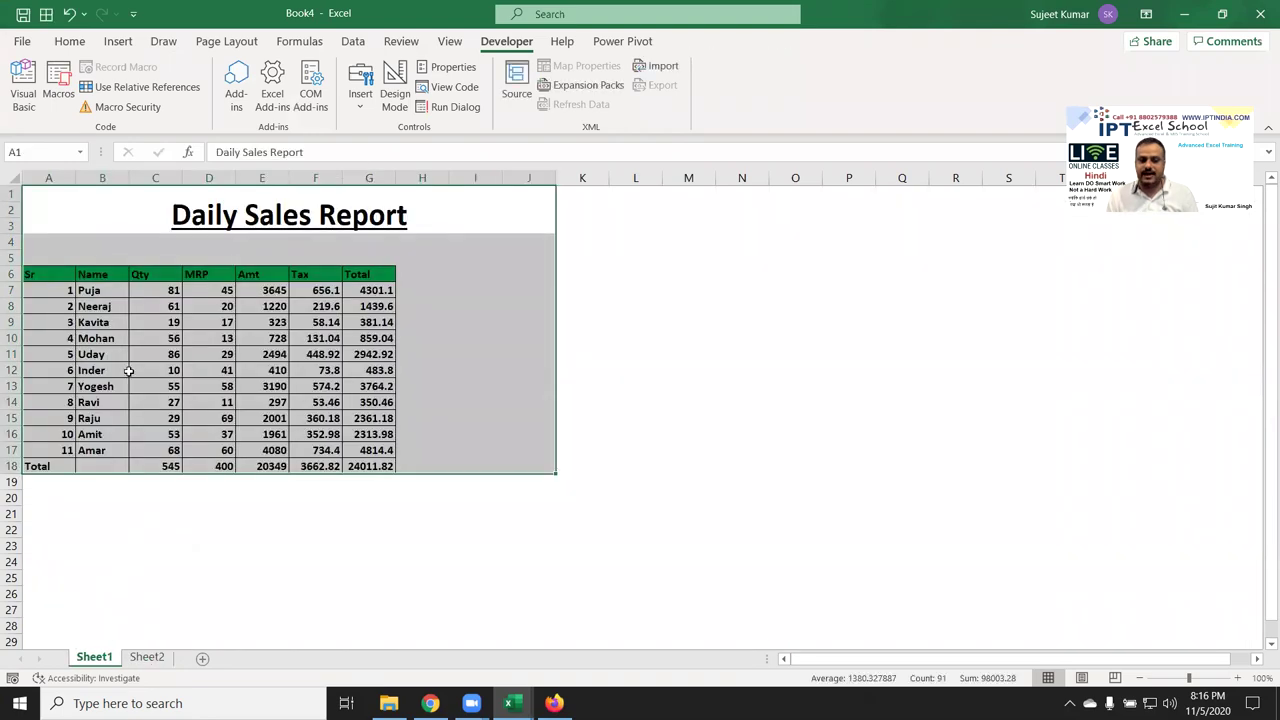
key("alt+F11")
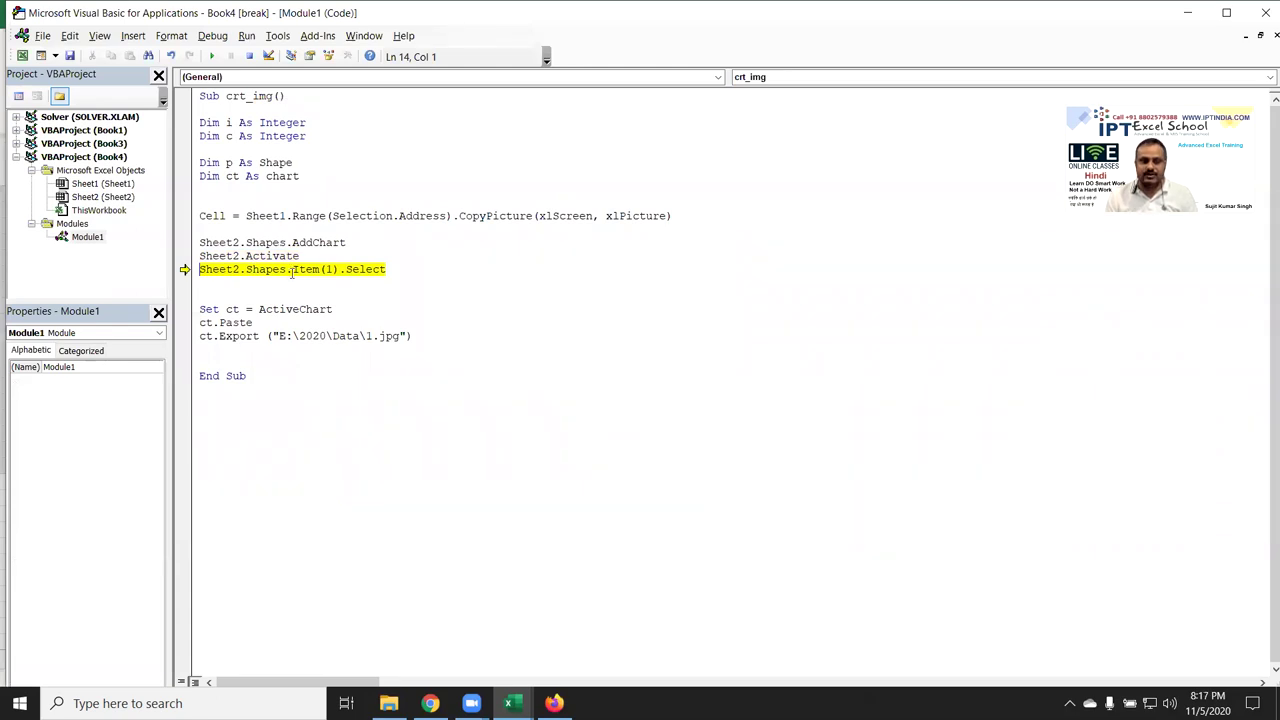
Step through Sheet2.Shapes.Item(1).Select and confirm the chart is selected on Sheet2
key("alt+F11")
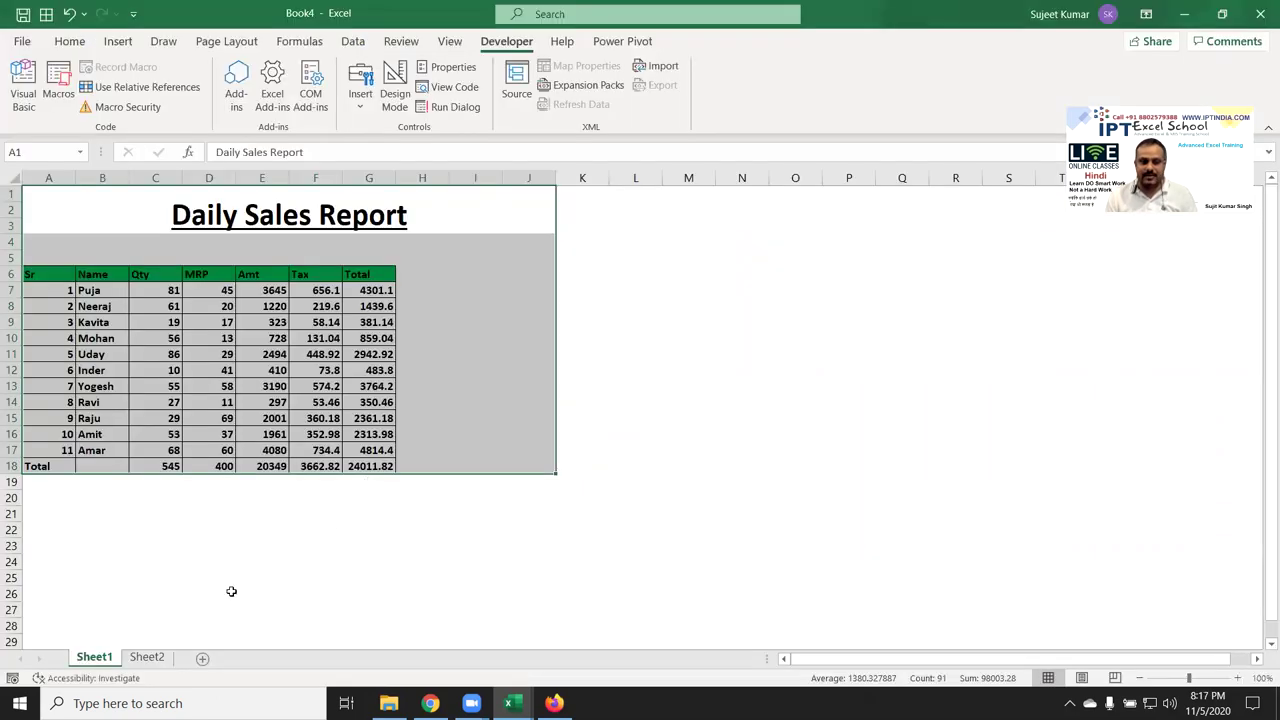
left_click(148, 657)
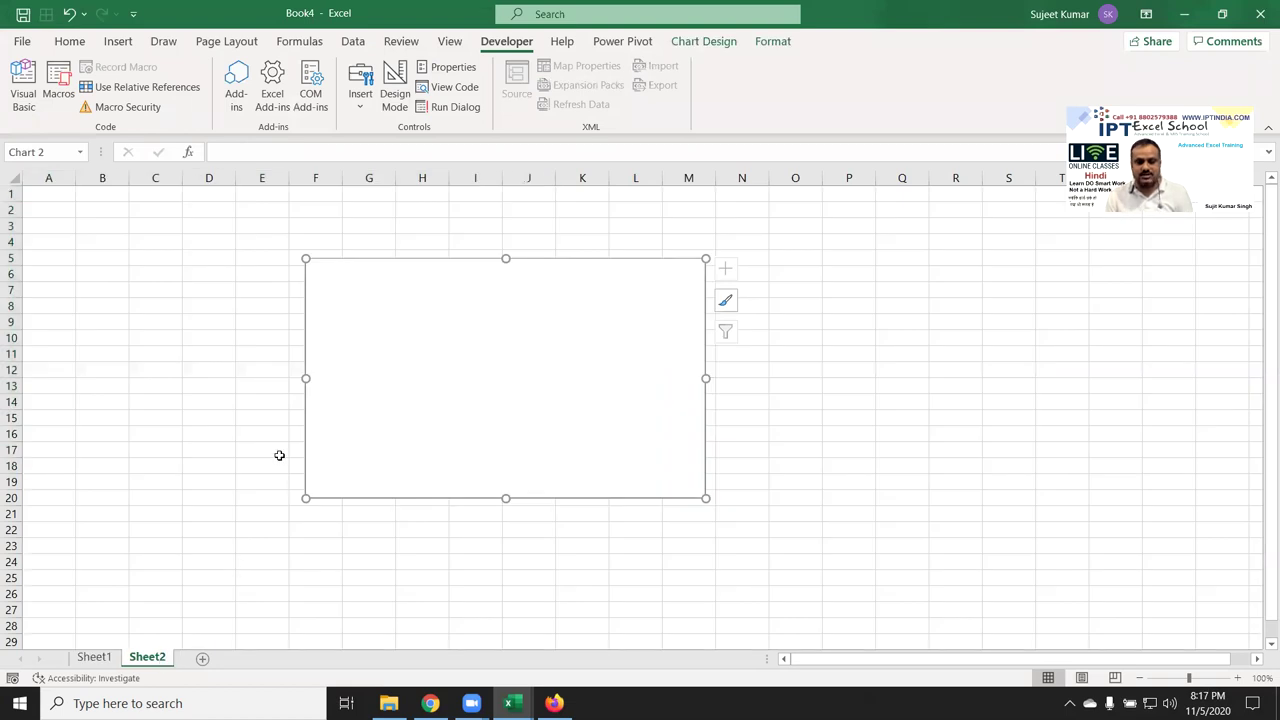
left_click(160, 449)
key("alt+F11")
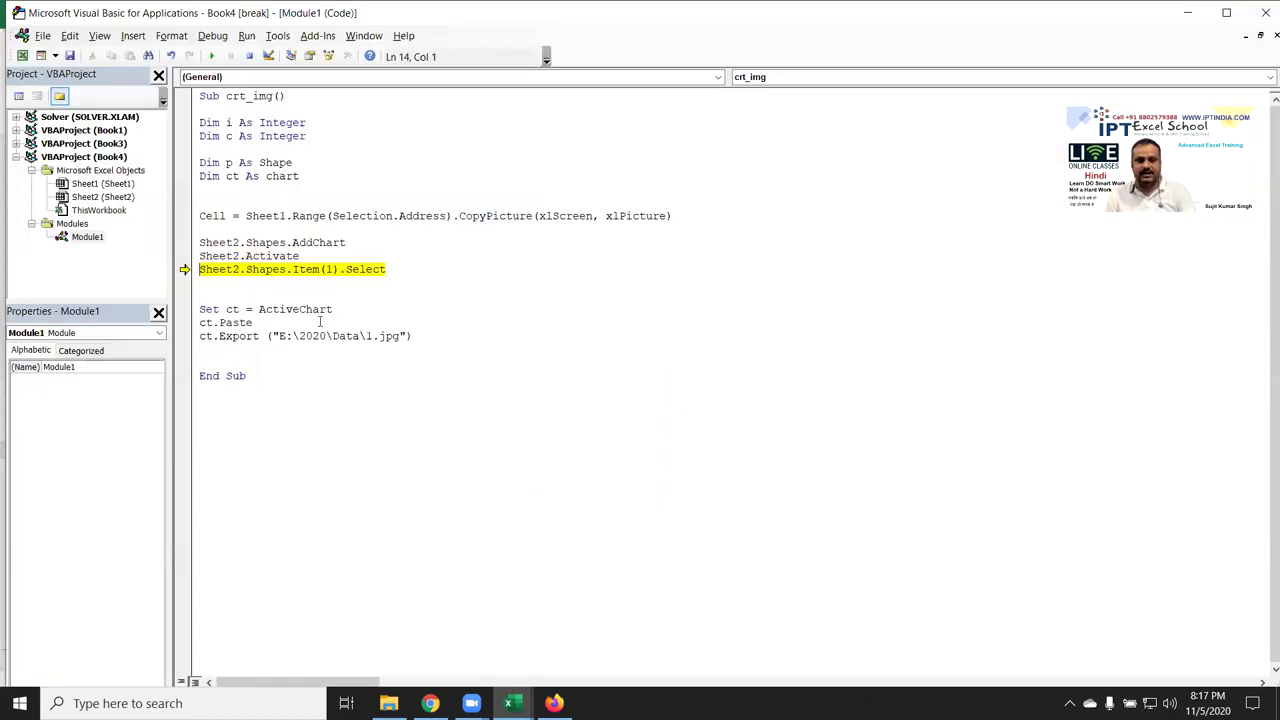
key("F8")
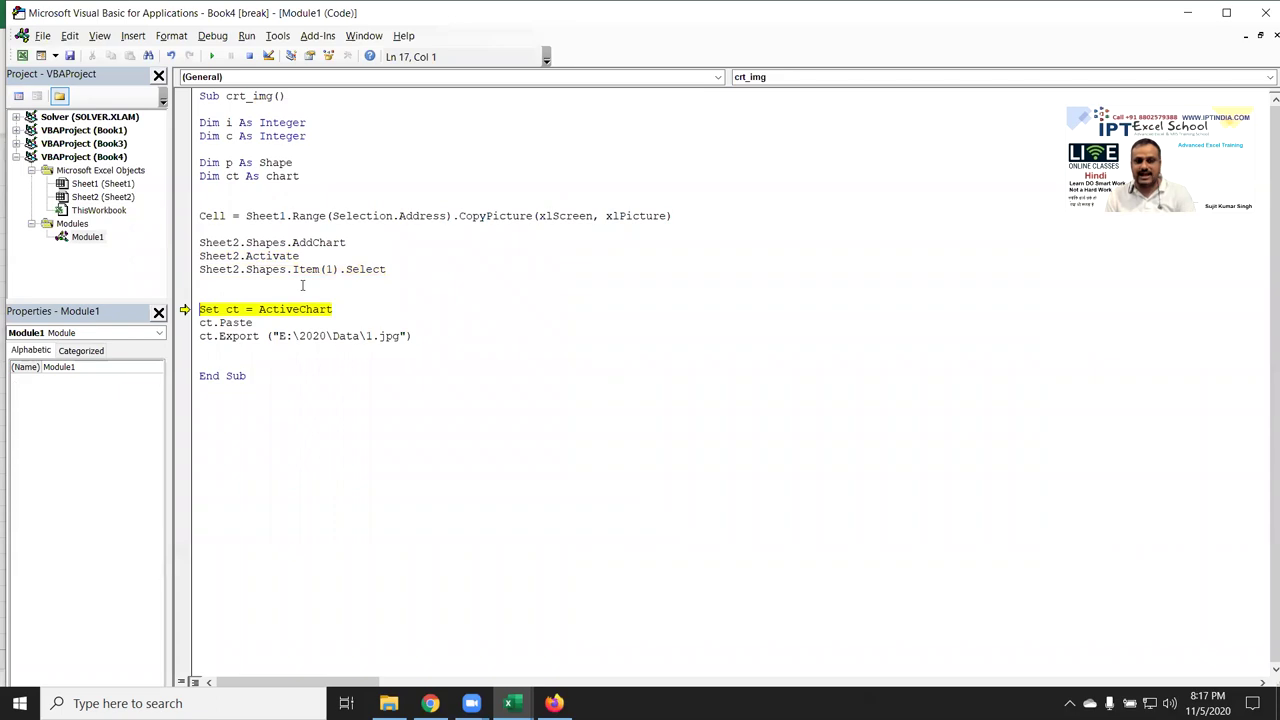
key("alt+F11")
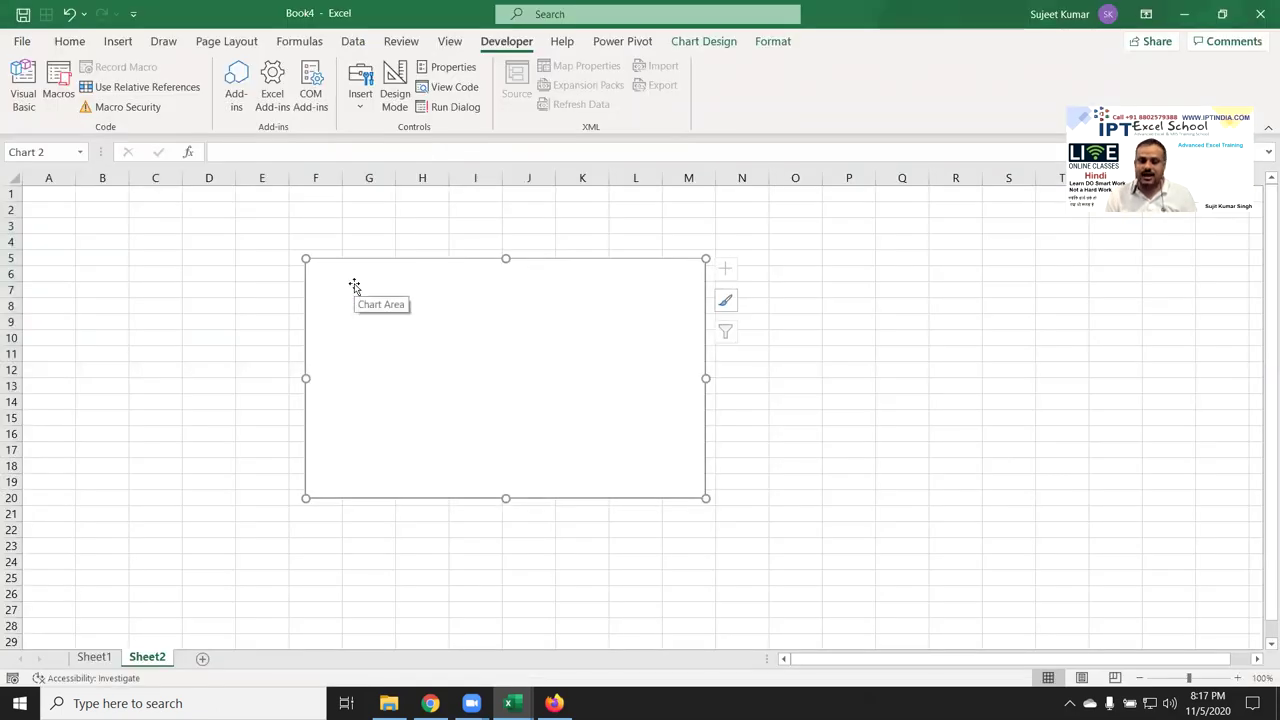
key("alt+F11")
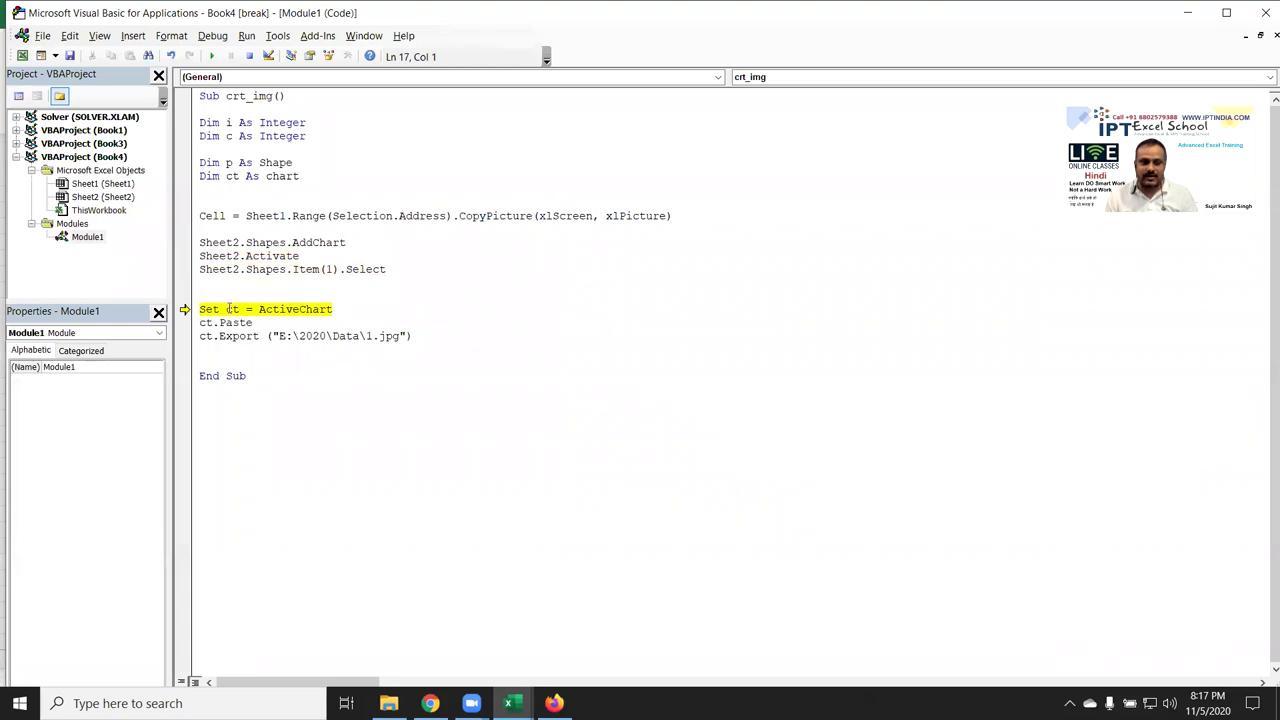
Run Set ct = ActiveChart and inspect the Cell variable on the copy-picture line
left_click_drag(298, 176, 218, 176)
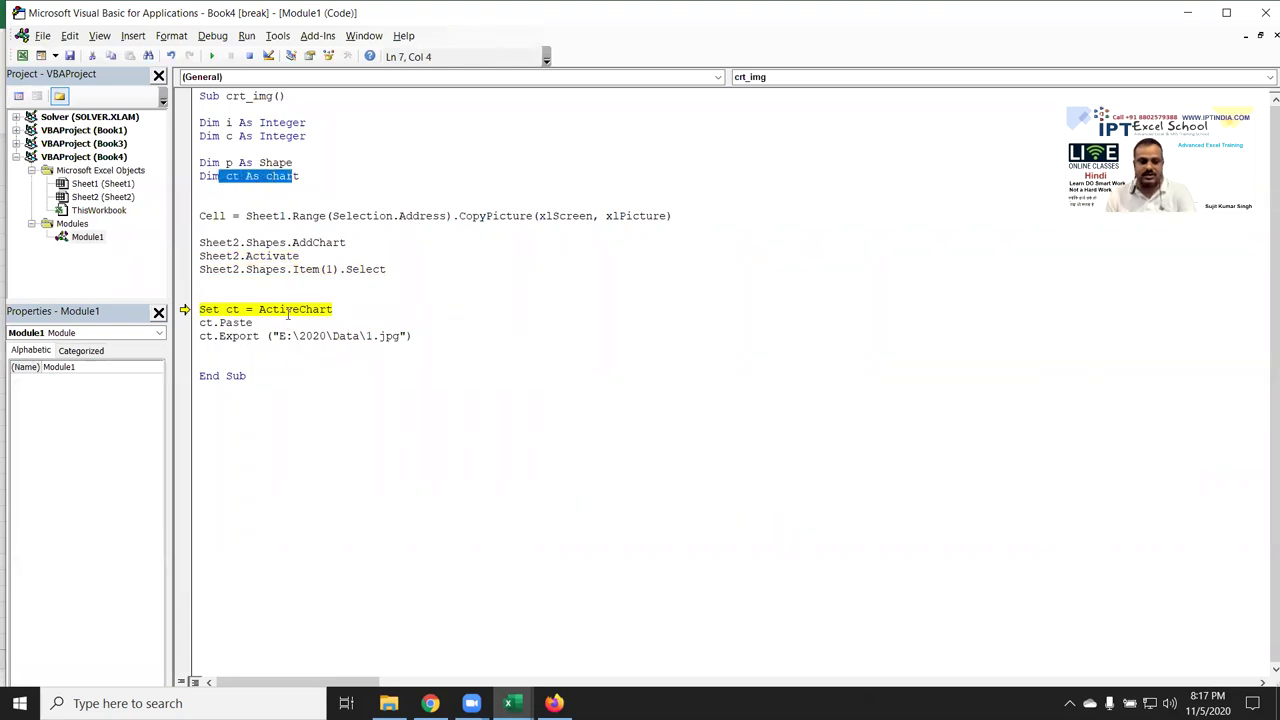
key("F8")
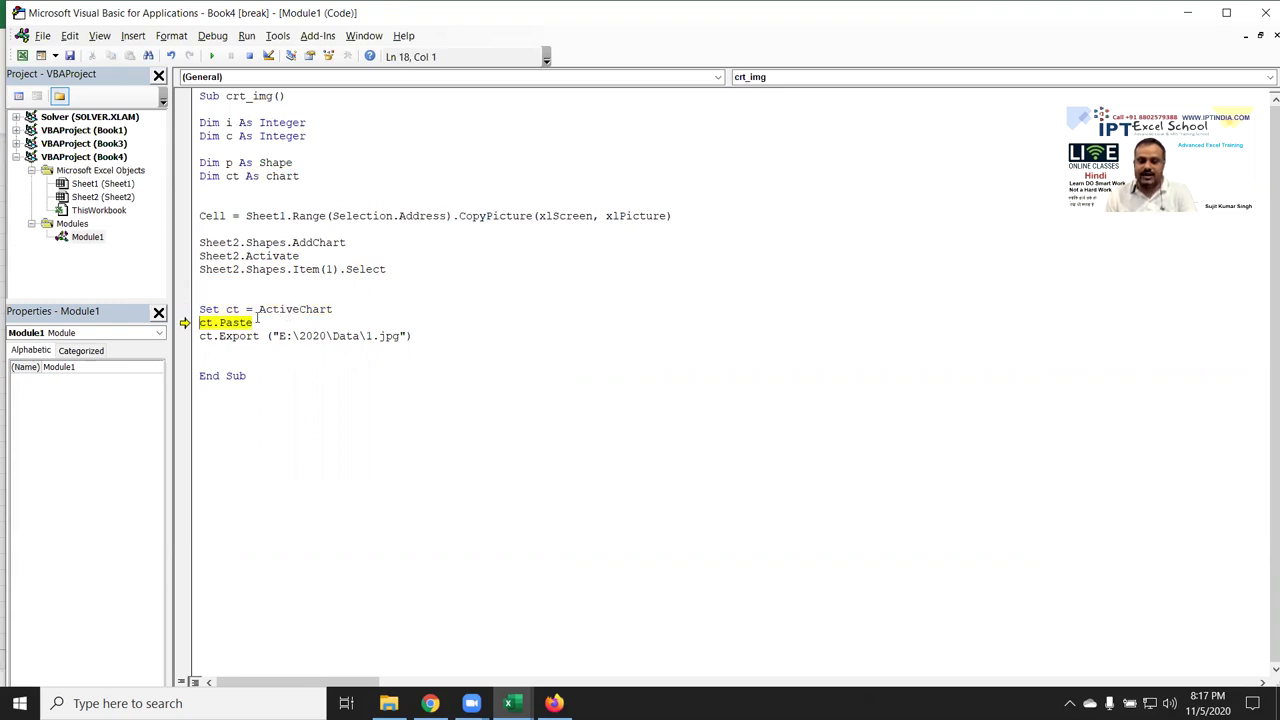
mouse_move(218, 217)
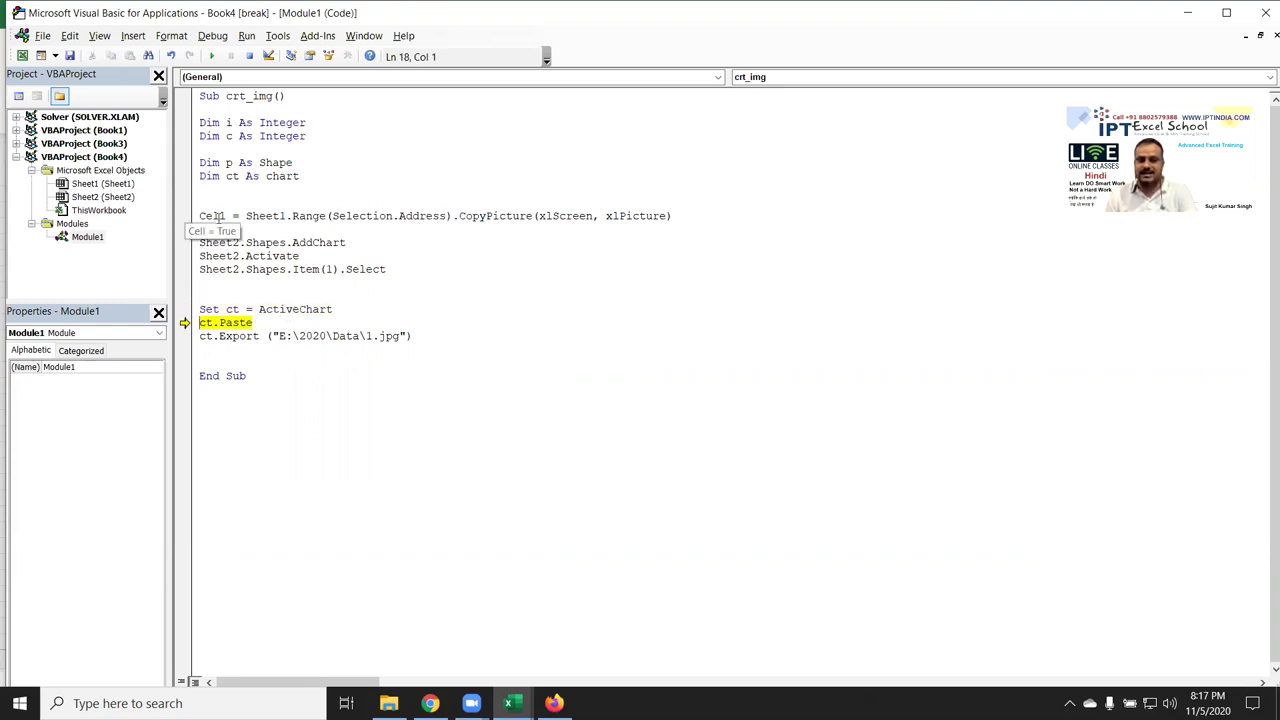
left_click_drag(245, 216, 674, 216)
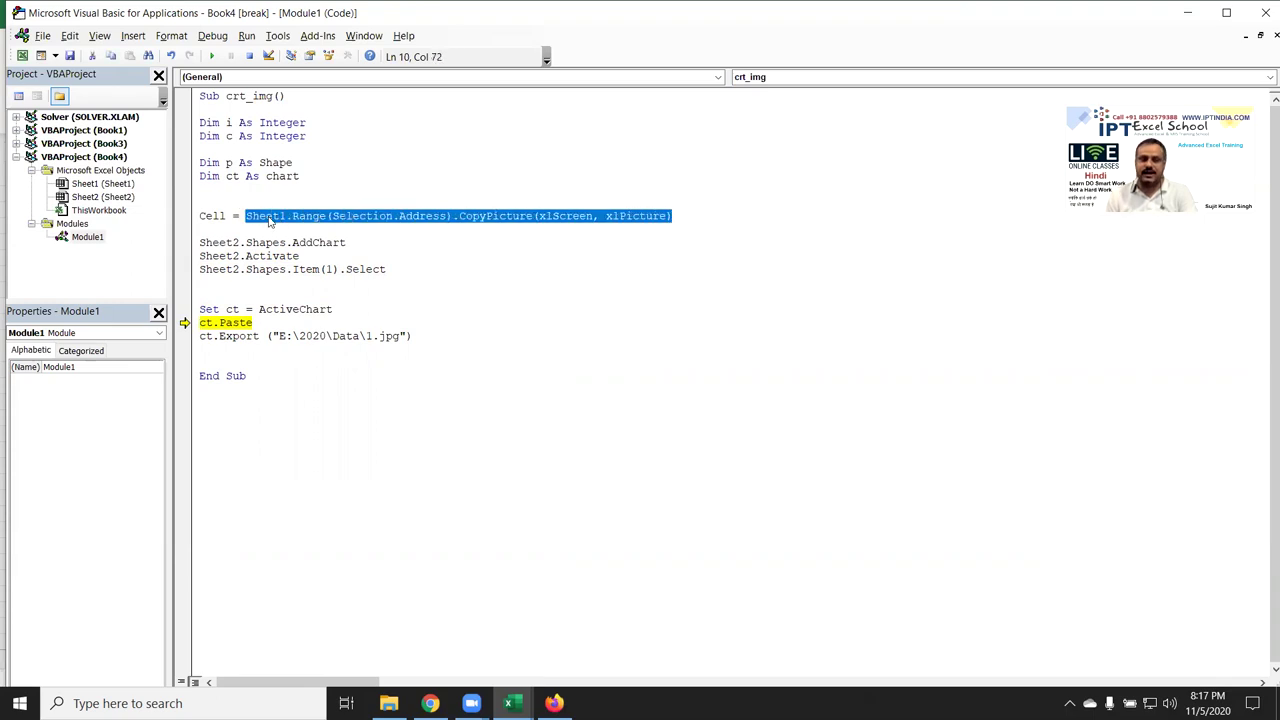
double_click(212, 216)
left_click(206, 216)
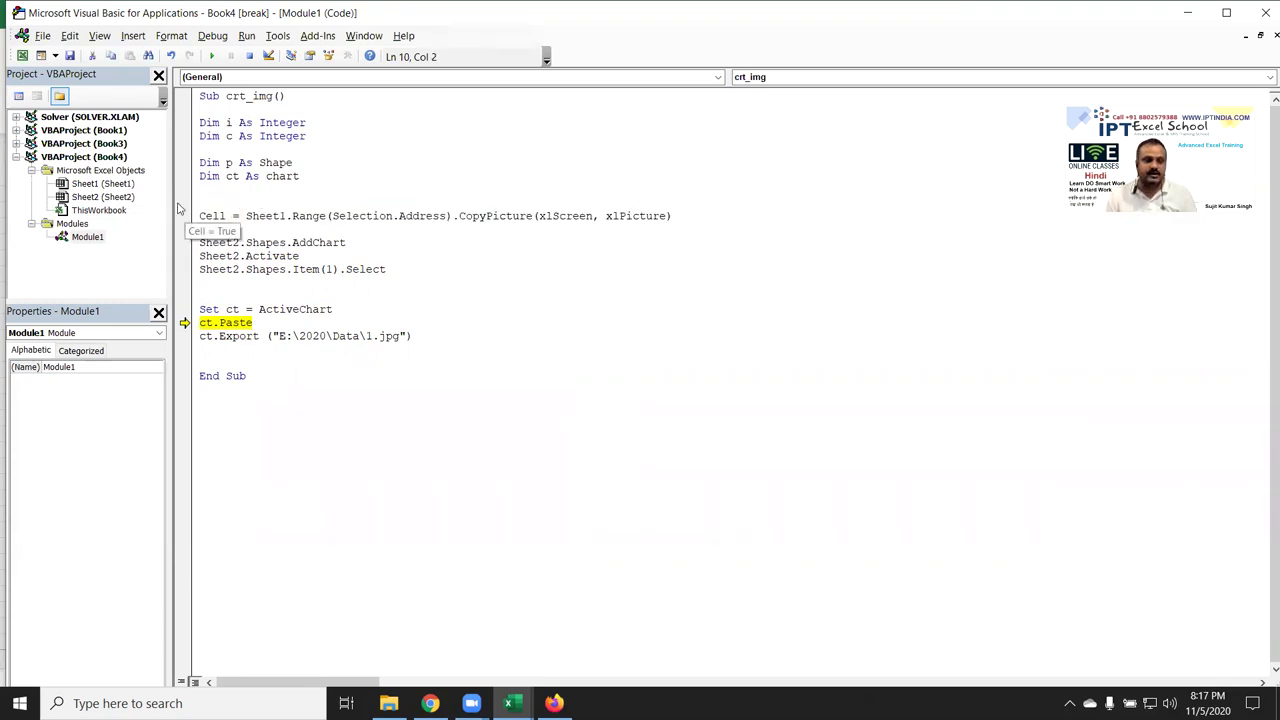
key("alt+F11")
Open the Home tab's Clipboard pane to see the copied report picture, then return to the code
left_click(69, 41)
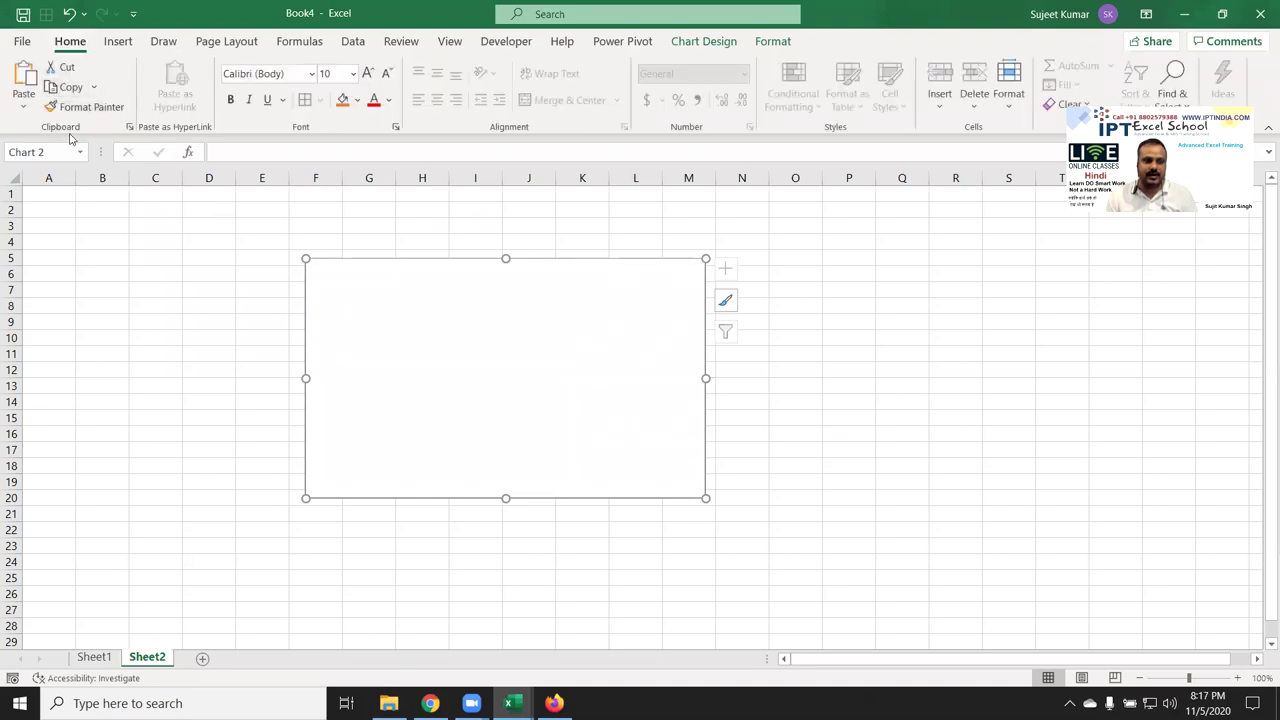
left_click(129, 127)
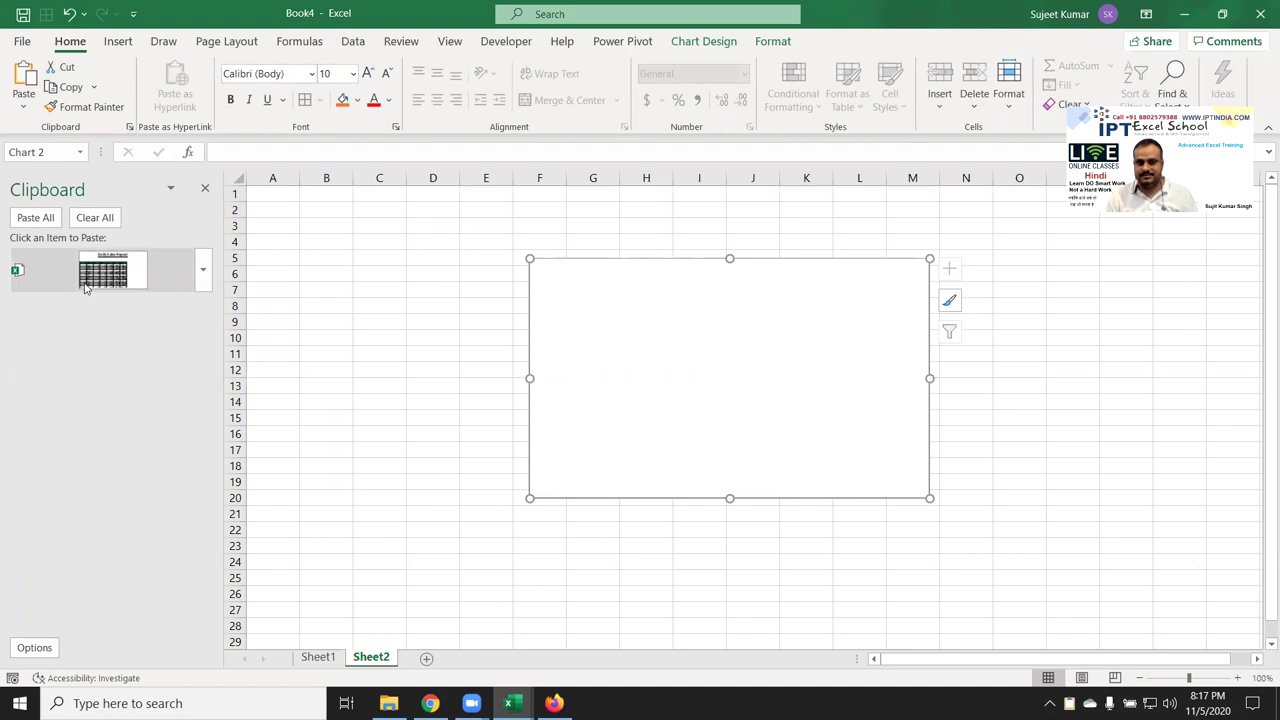
key("alt+F11")
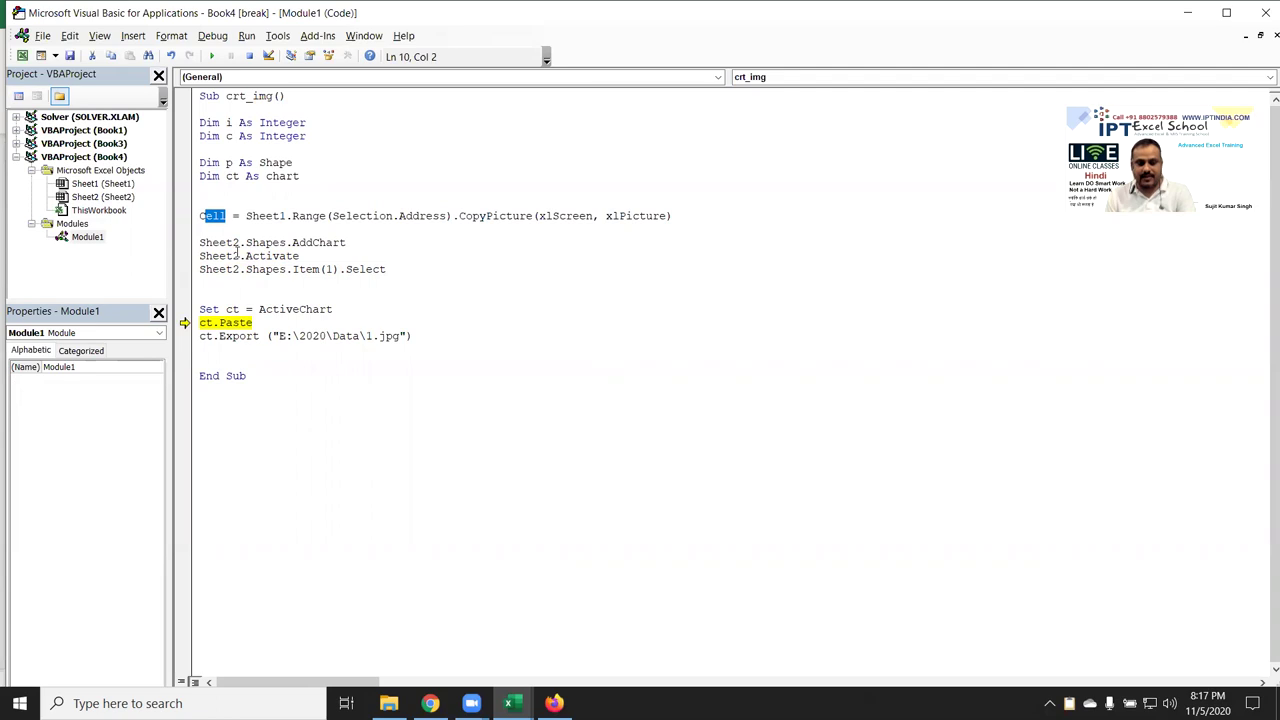
Step the ct.Paste line and confirm the report picture appears in Sheet2's chart
key("F4")
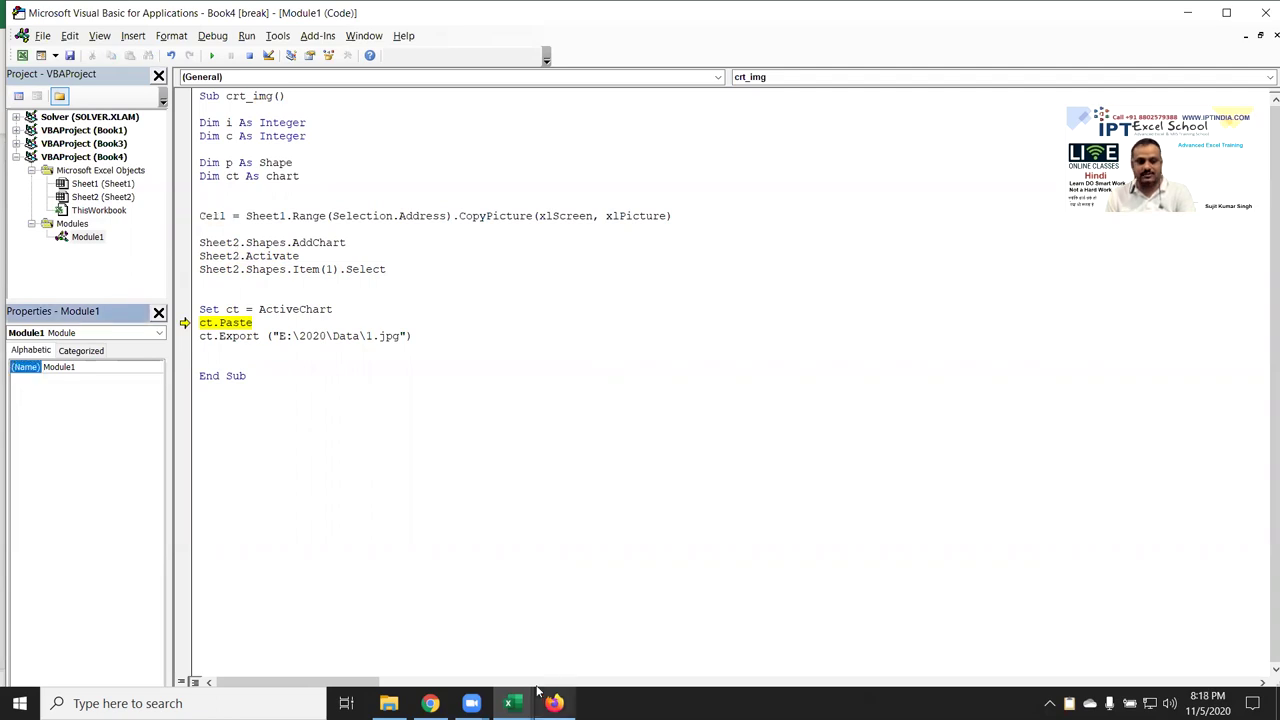
key("alt+F11")
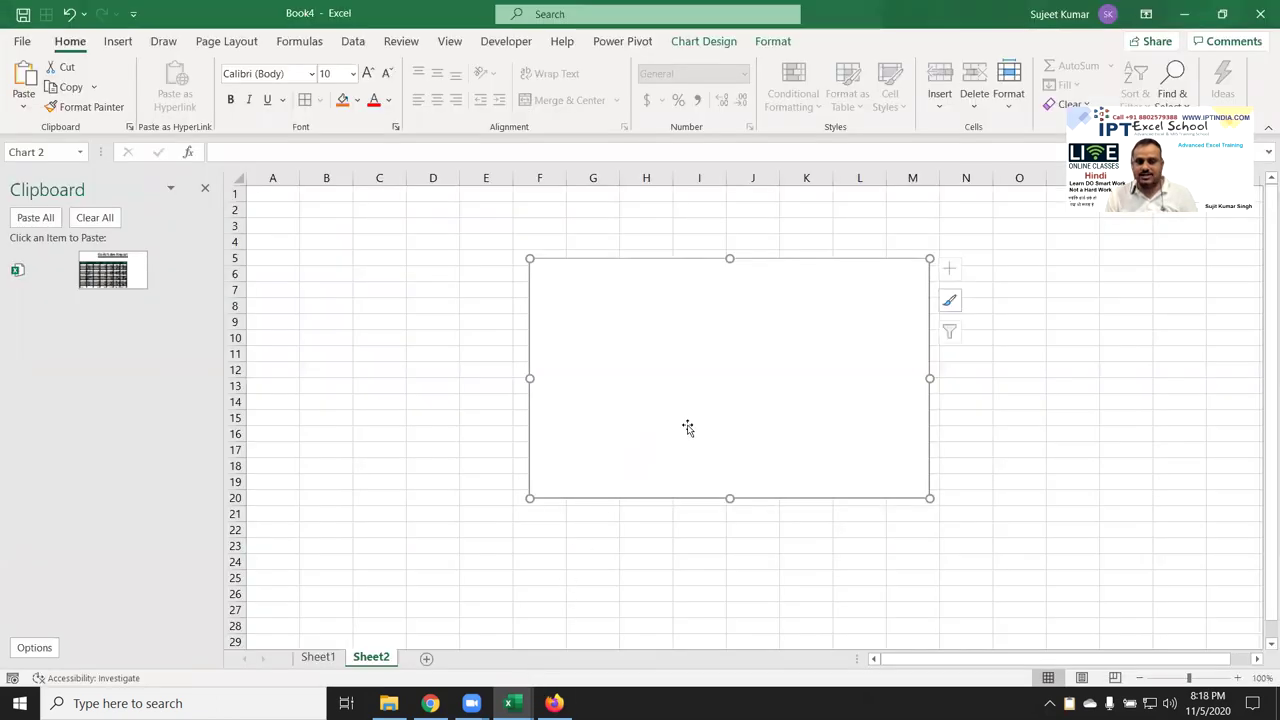
key("alt+F11")
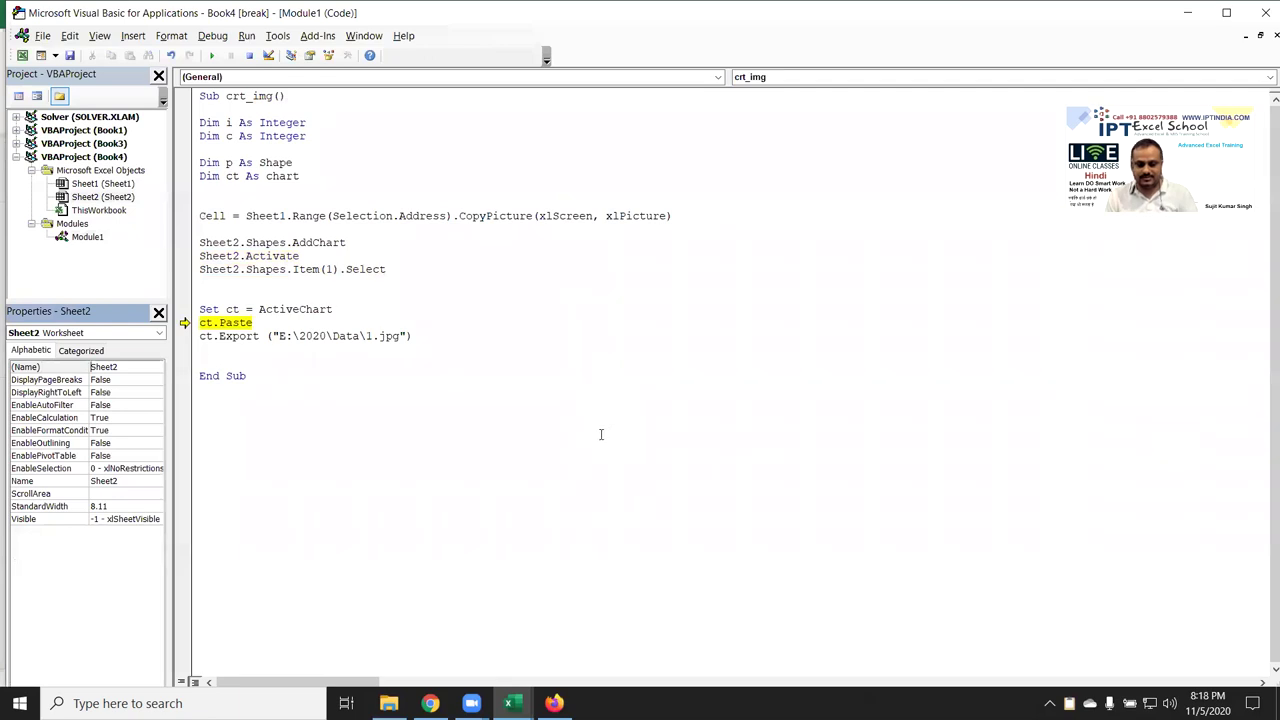
key("F8")
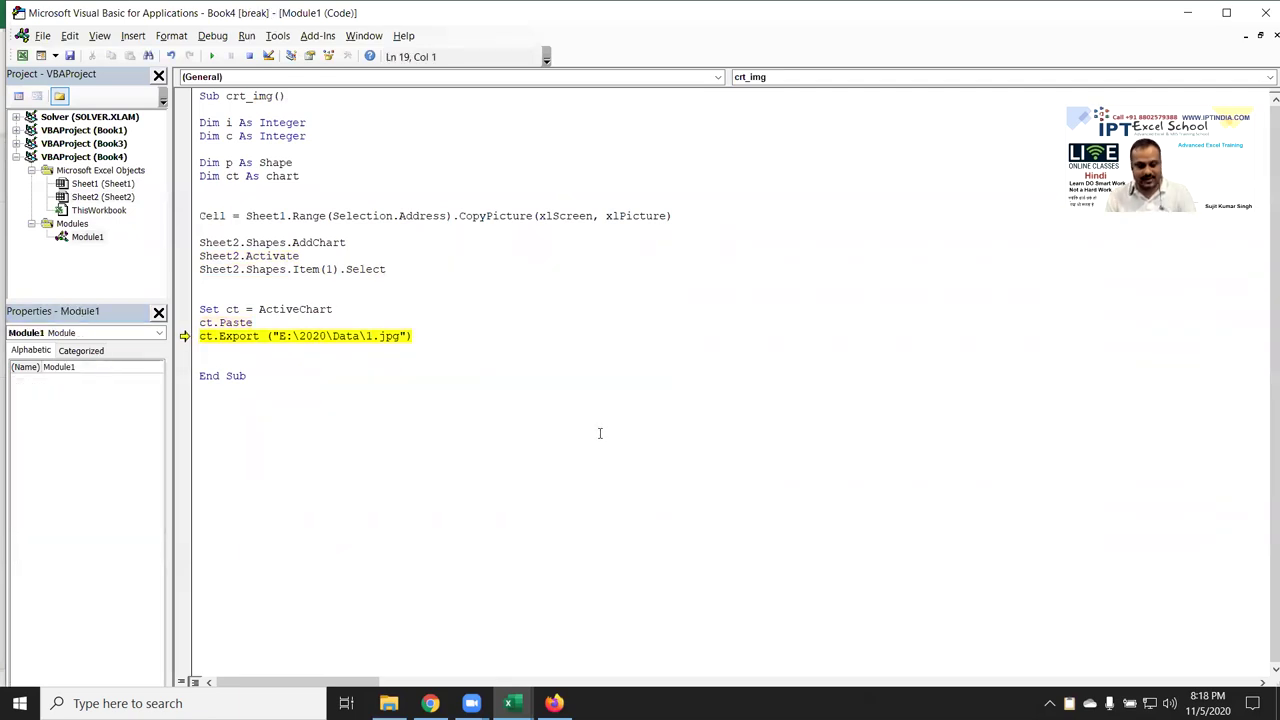
key("alt+F11")
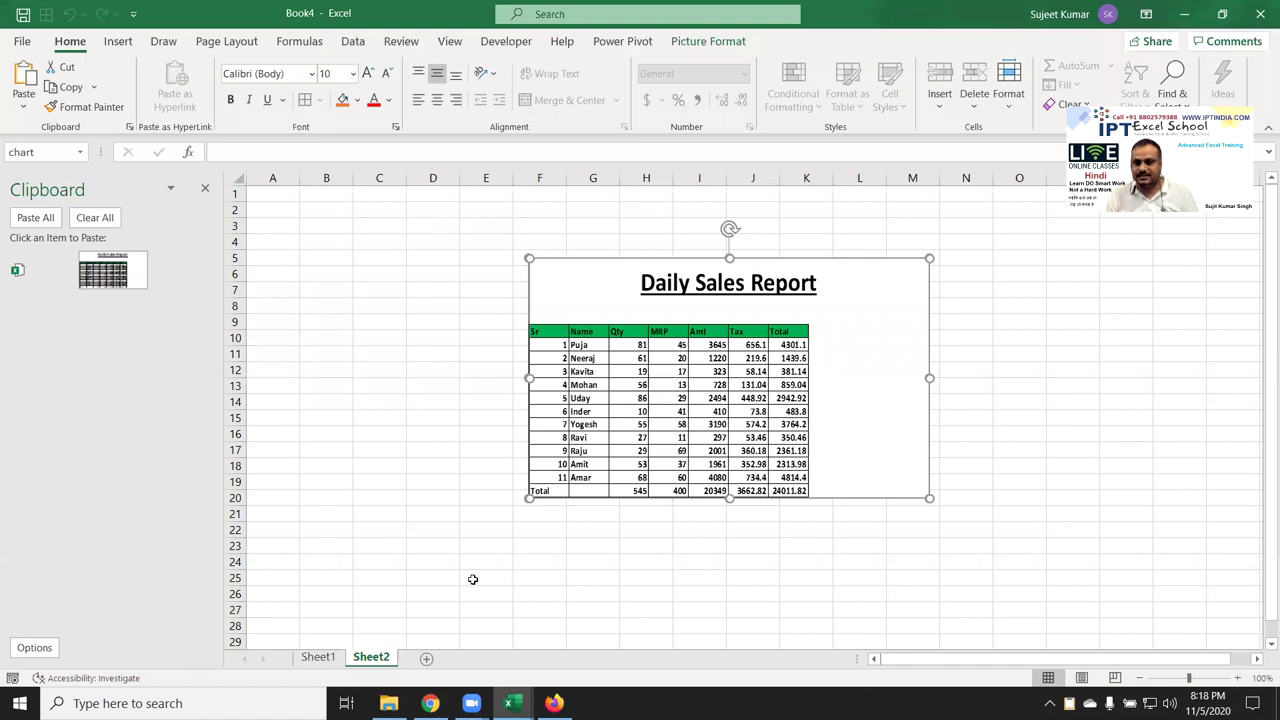
key("alt+F11")
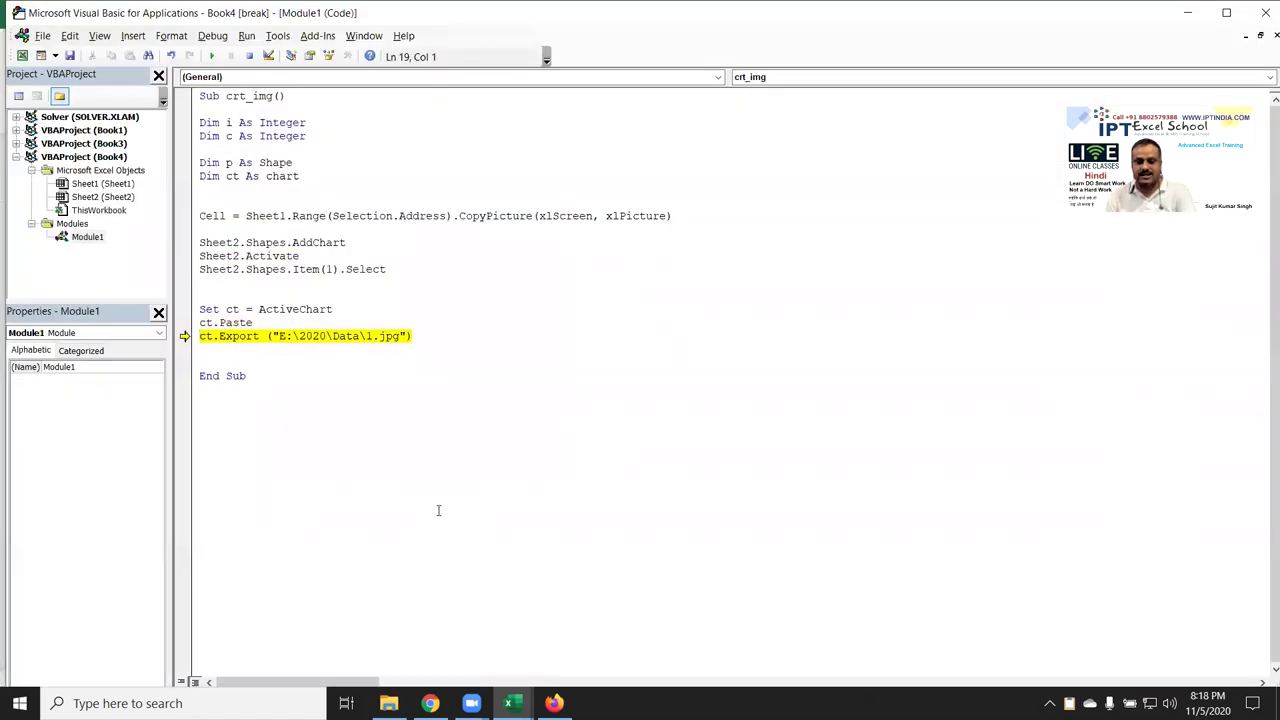
Run ct.Export to save the chart as 1.jpg, pausing at End Sub
key("F8")
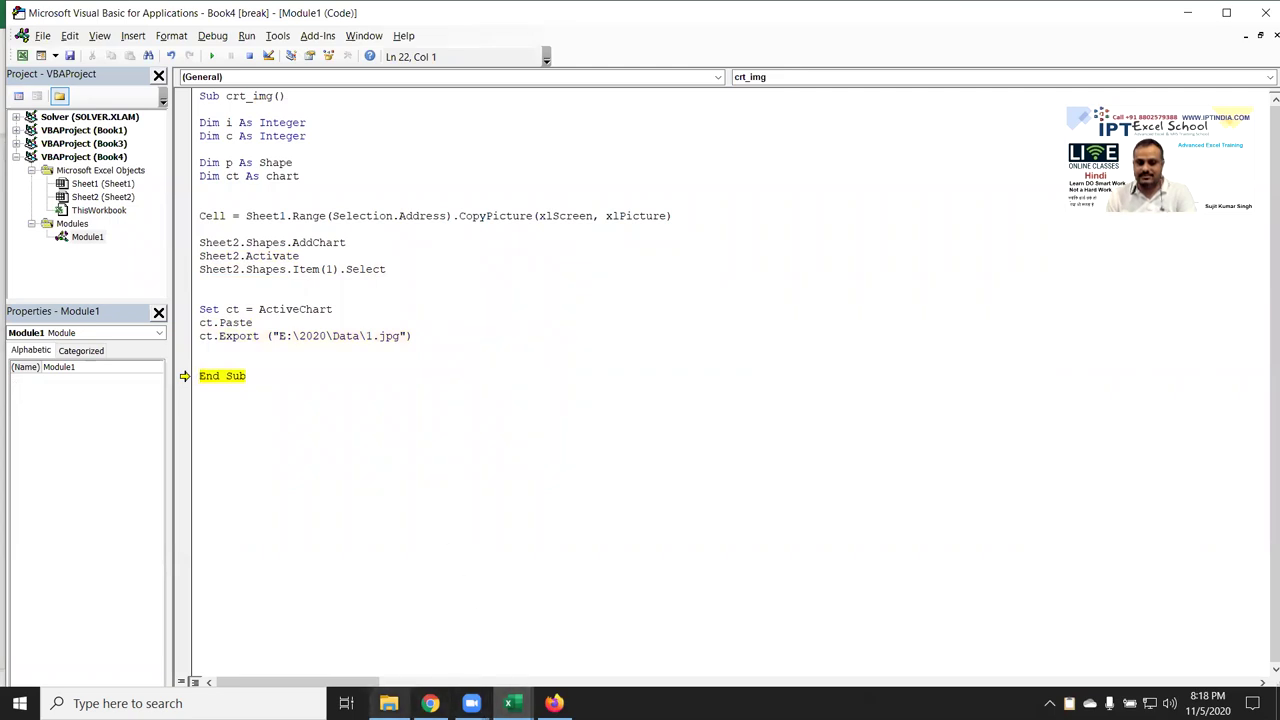
mouse_move(430, 703)
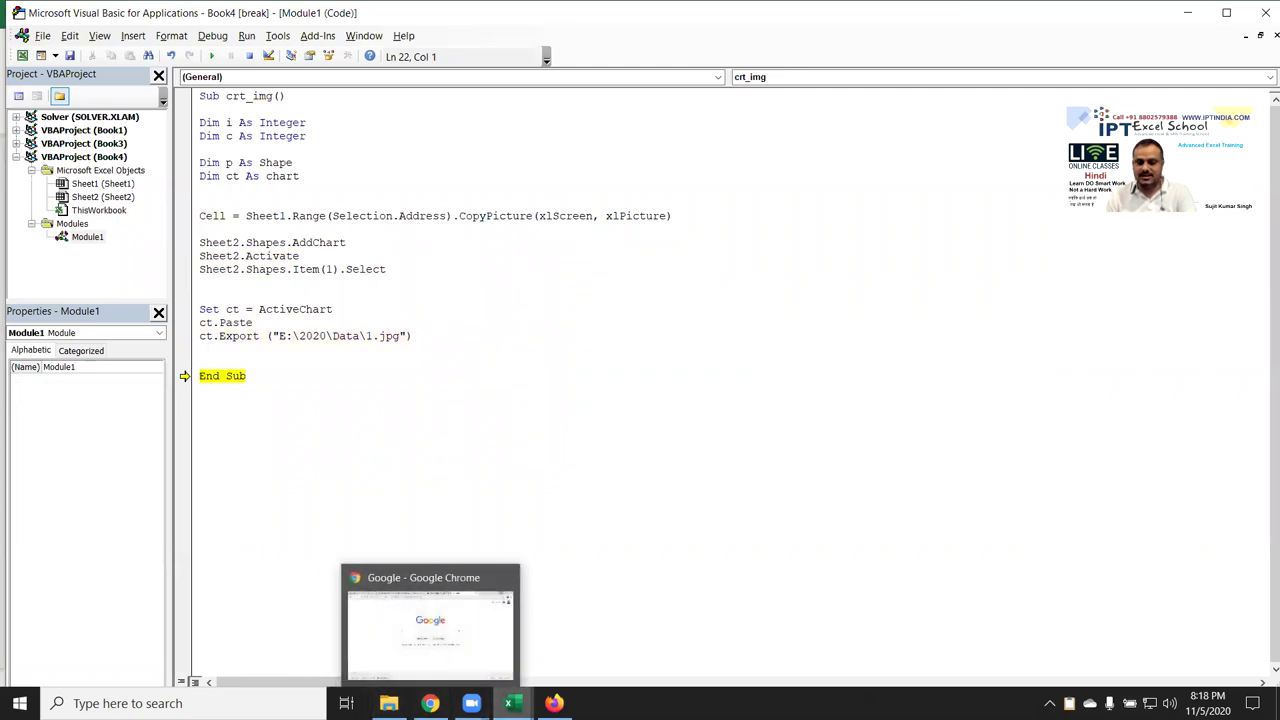
mouse_move(512, 703)
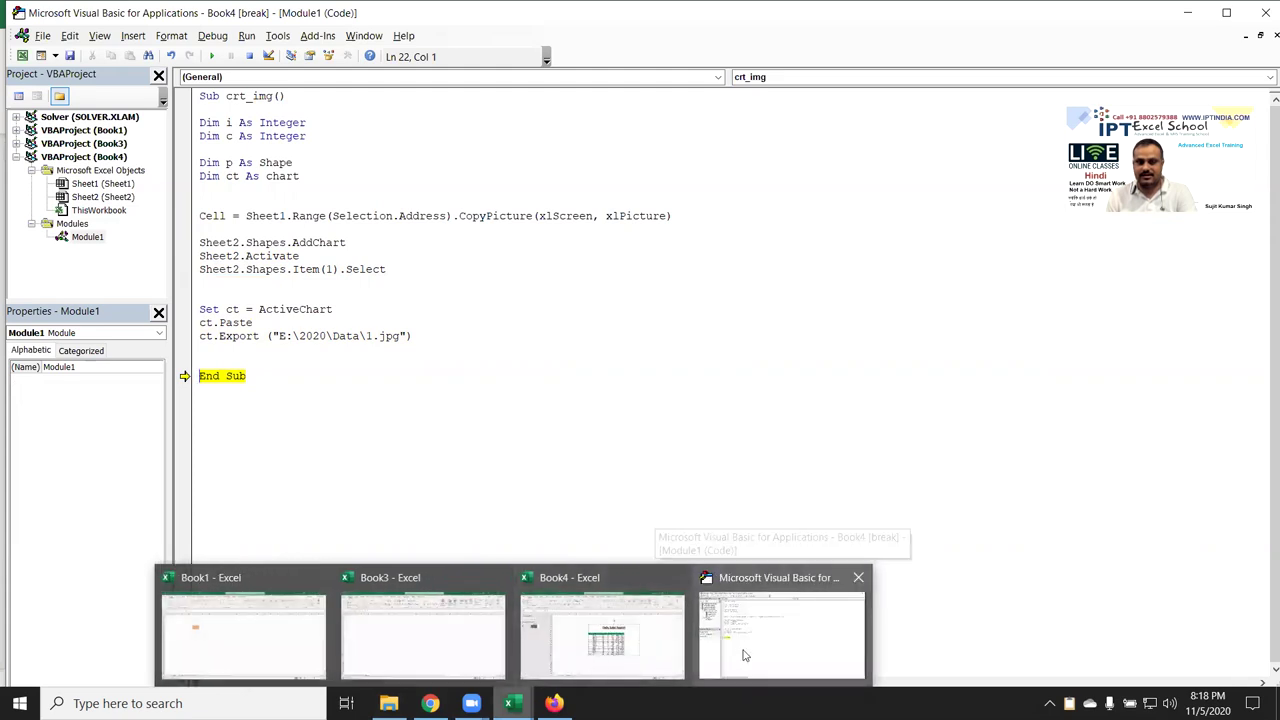
Reset the paused macro and select the Dim p As Shape declaration line
left_click(229, 347)
left_click(249, 56)
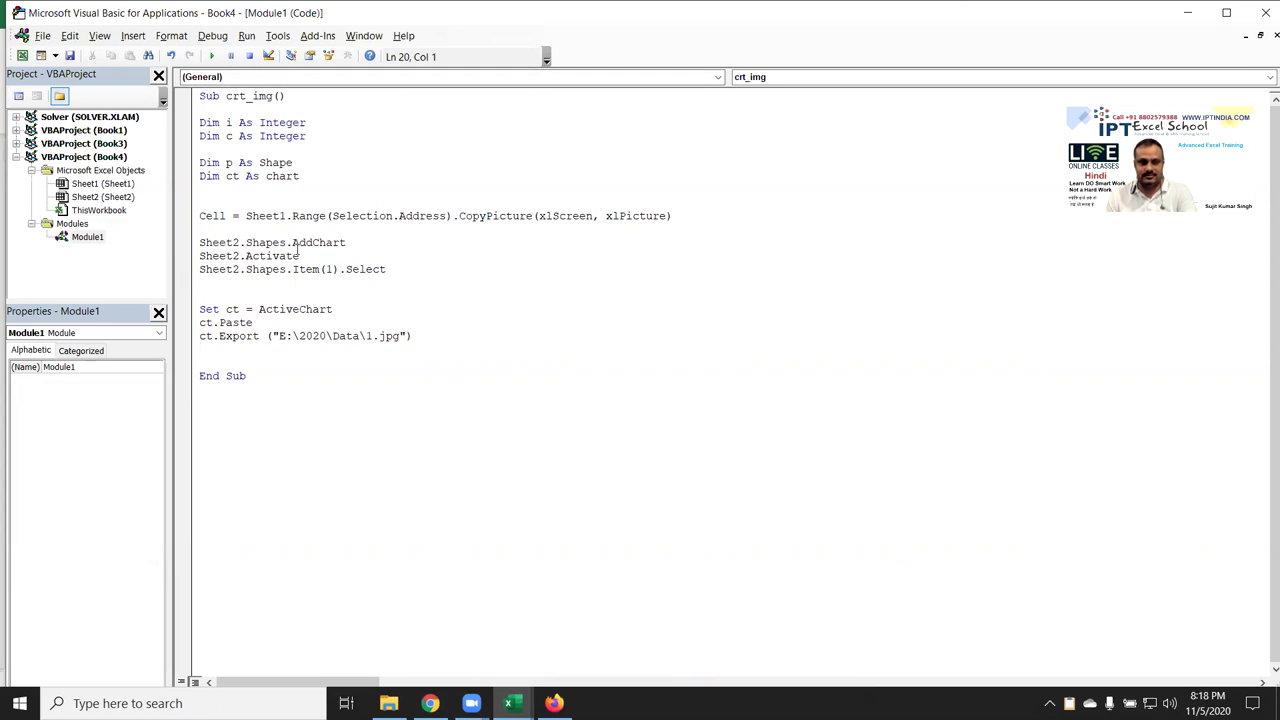
double_click(283, 162)
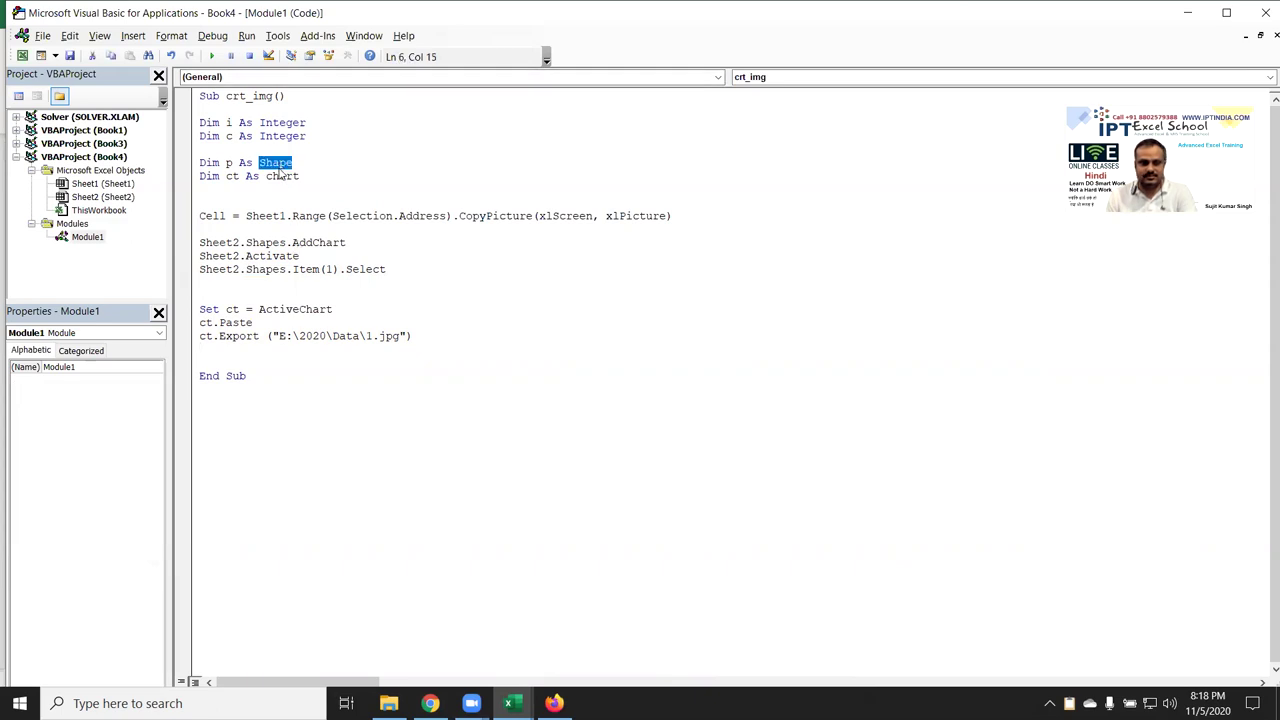
left_click_drag(306, 162, 200, 158)
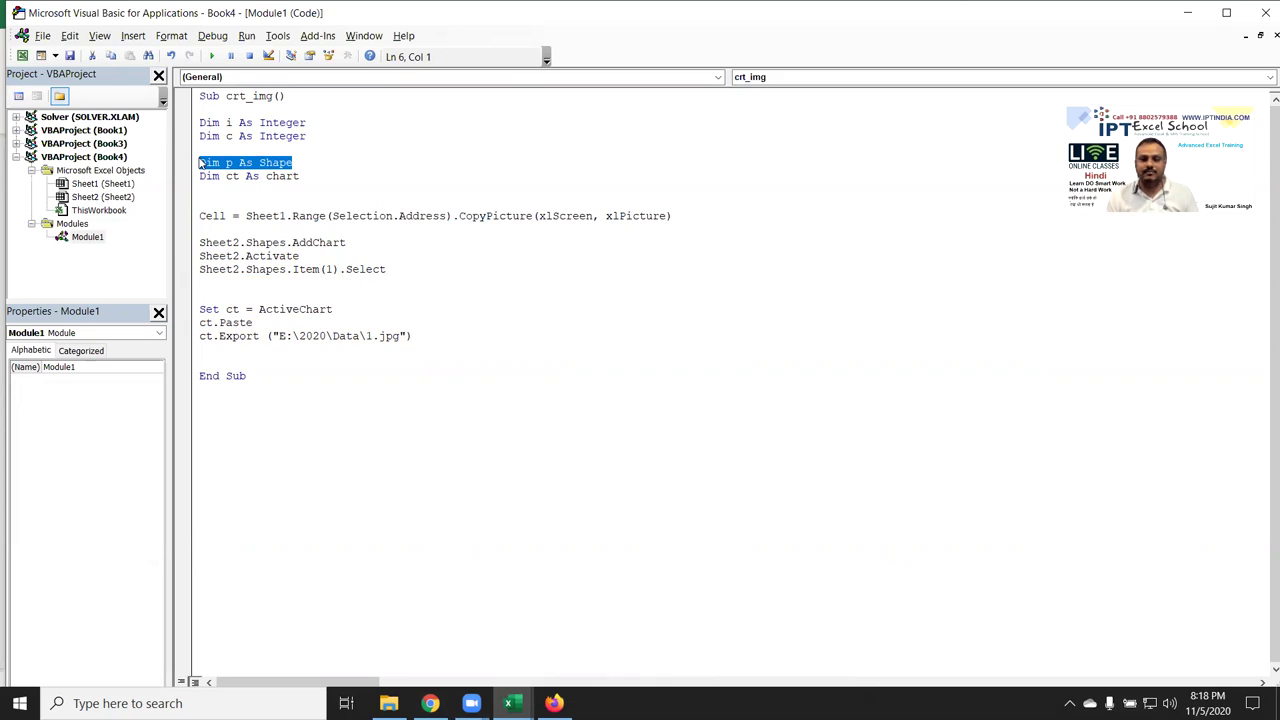
Run crt_img with F5, close the Clipboard pane and confirm Sheet2's chart holds the report picture
key("F5")
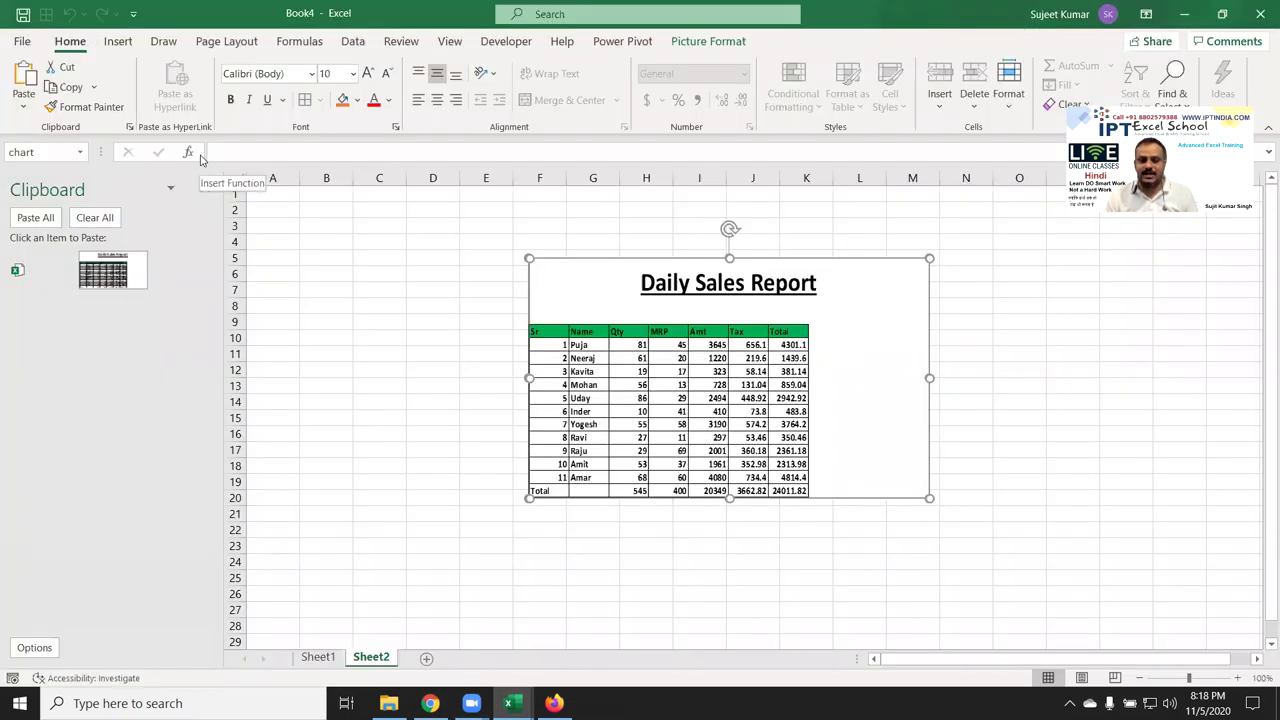
left_click(322, 657)
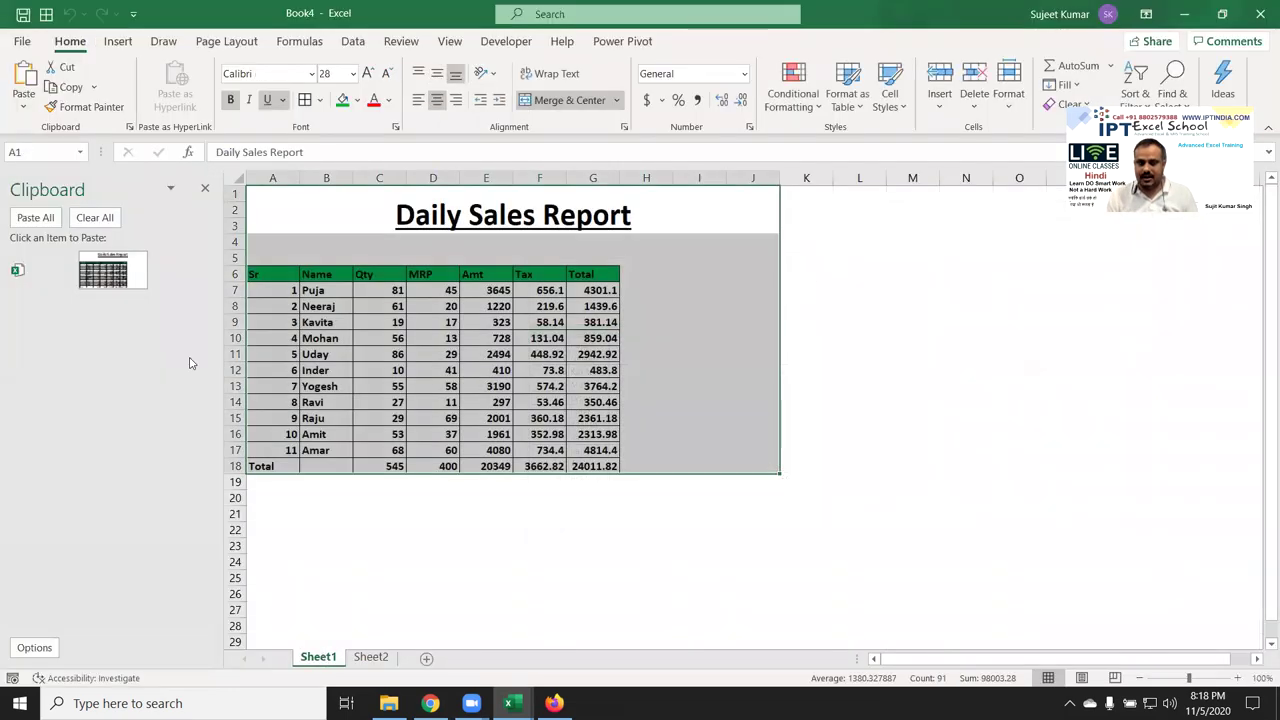
left_click(205, 188)
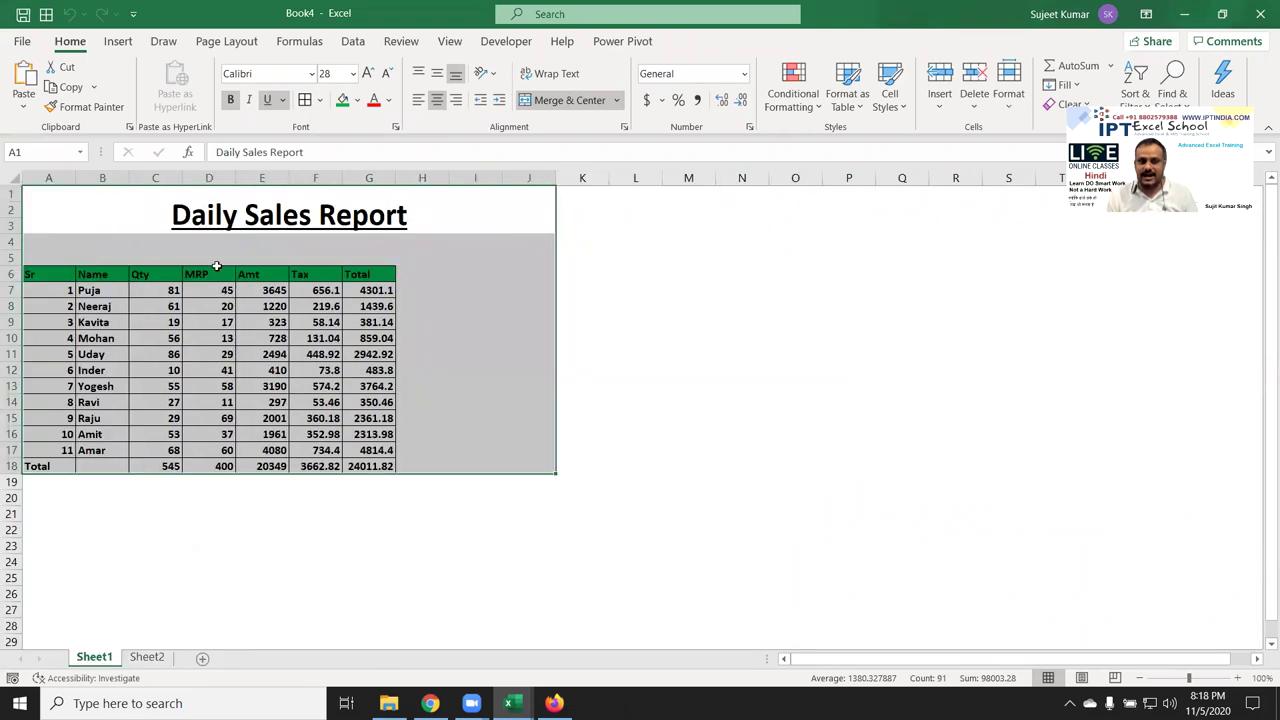
left_click(147, 657)
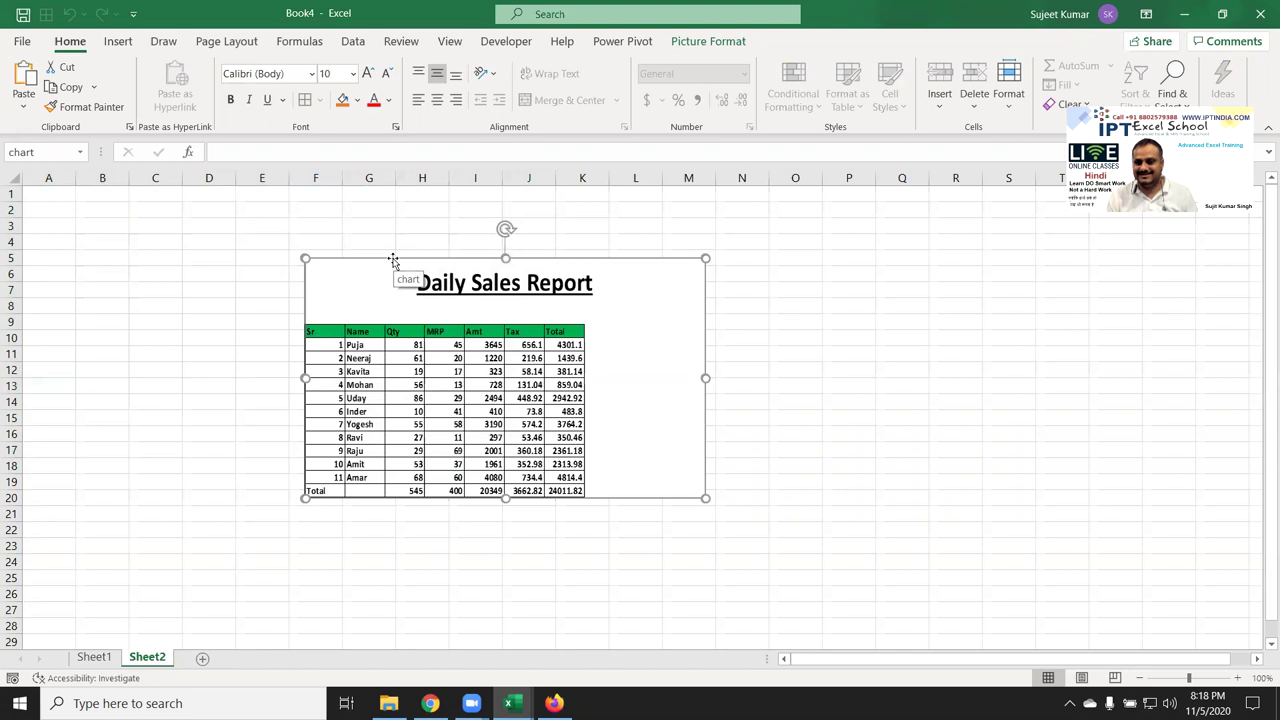
key("alt+F11")
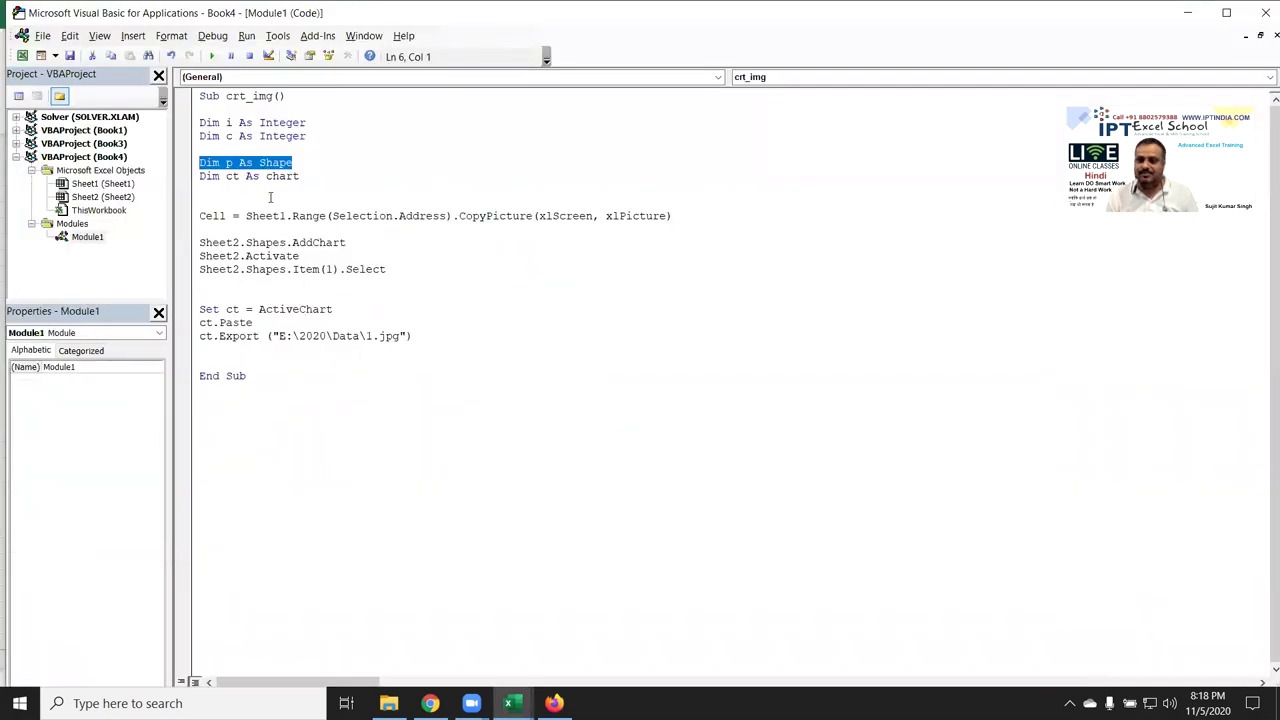
Insert a blank line after the Dim ct As chart declaration
left_click(239, 206)
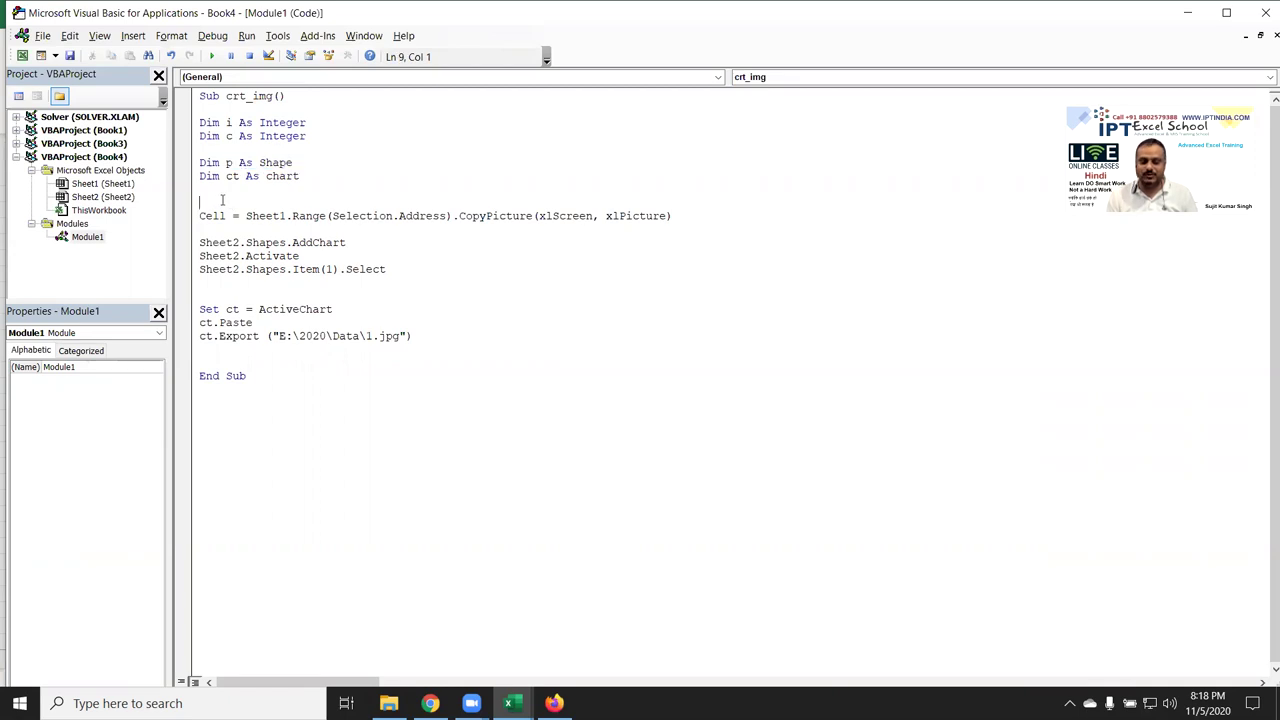
key("Return")
left_click(200, 202)
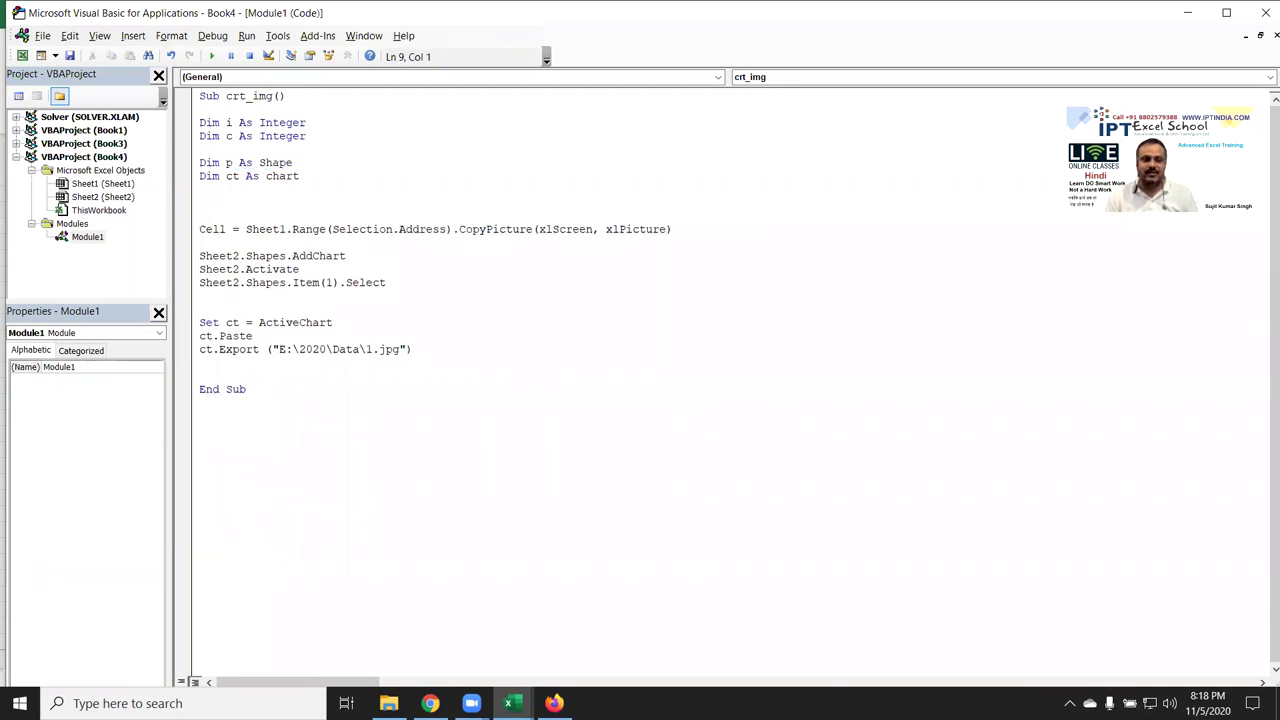
Browse Book1's Module1 code in the Project Explorer
left_click(104, 170)
double_click(104, 130)
double_click(88, 237)
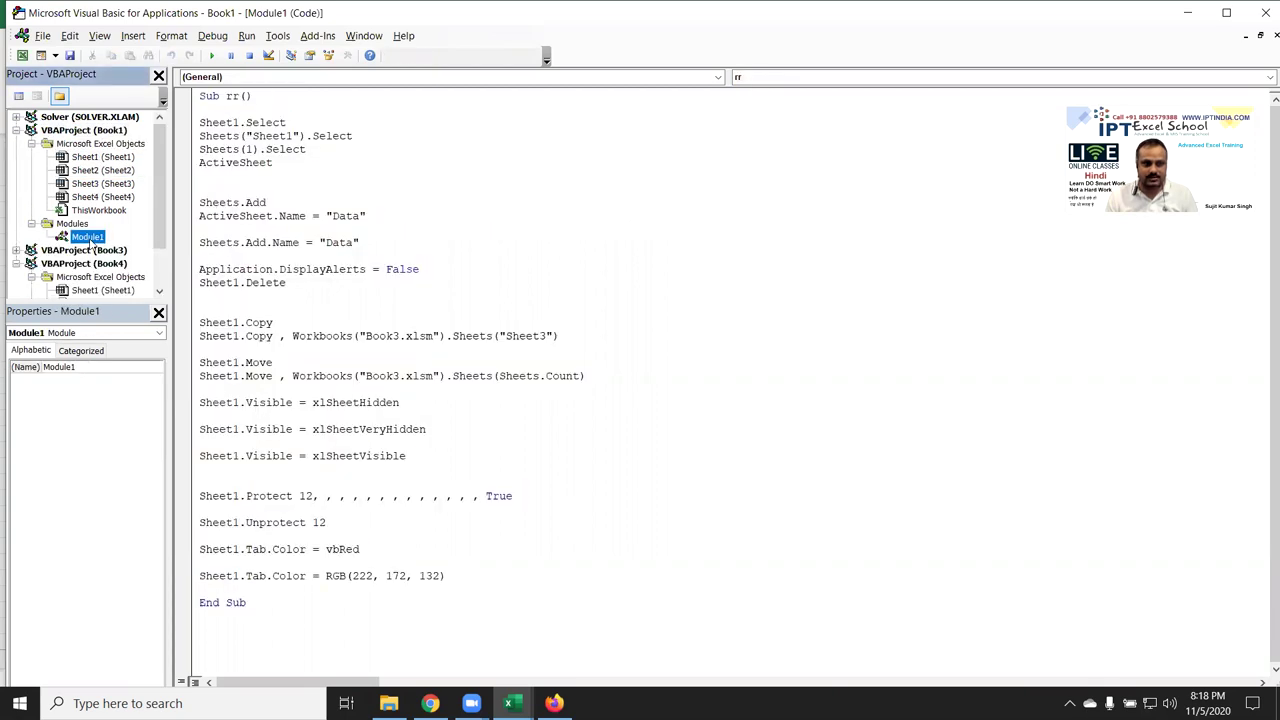
left_click(573, 214)
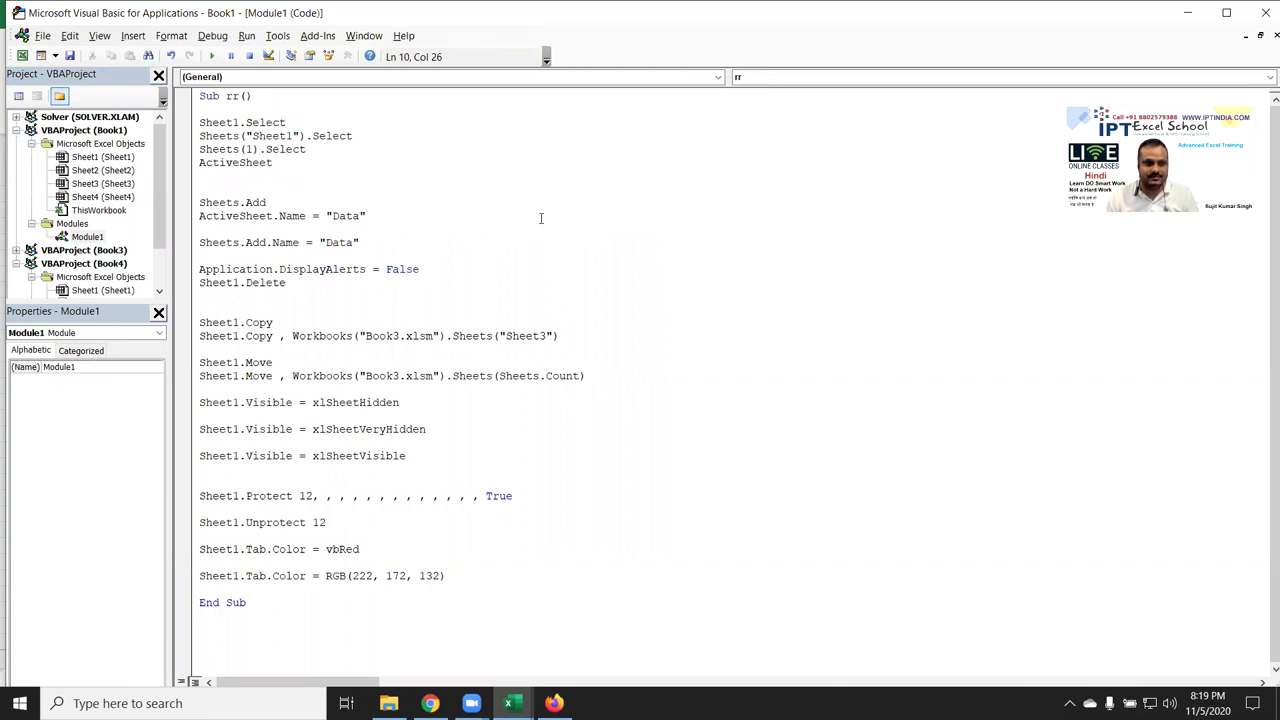
left_click(89, 238)
left_click(17, 263)
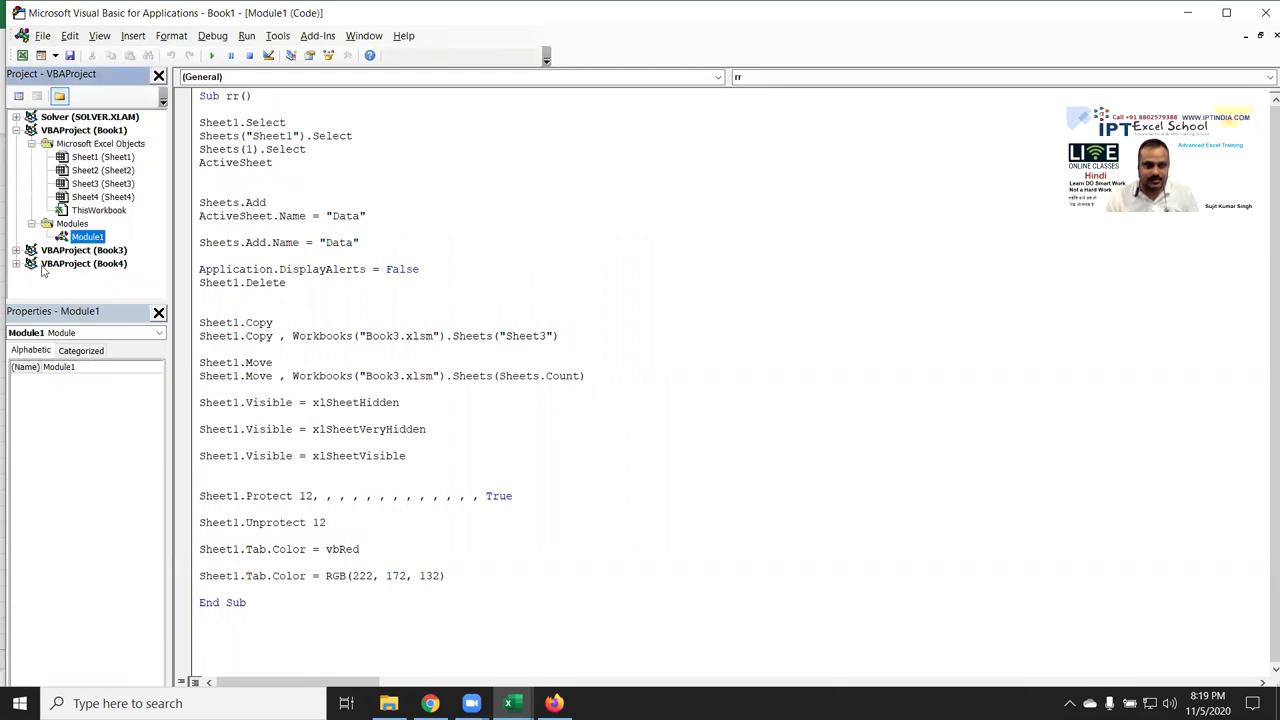
scroll(17, 254, "down", 1)
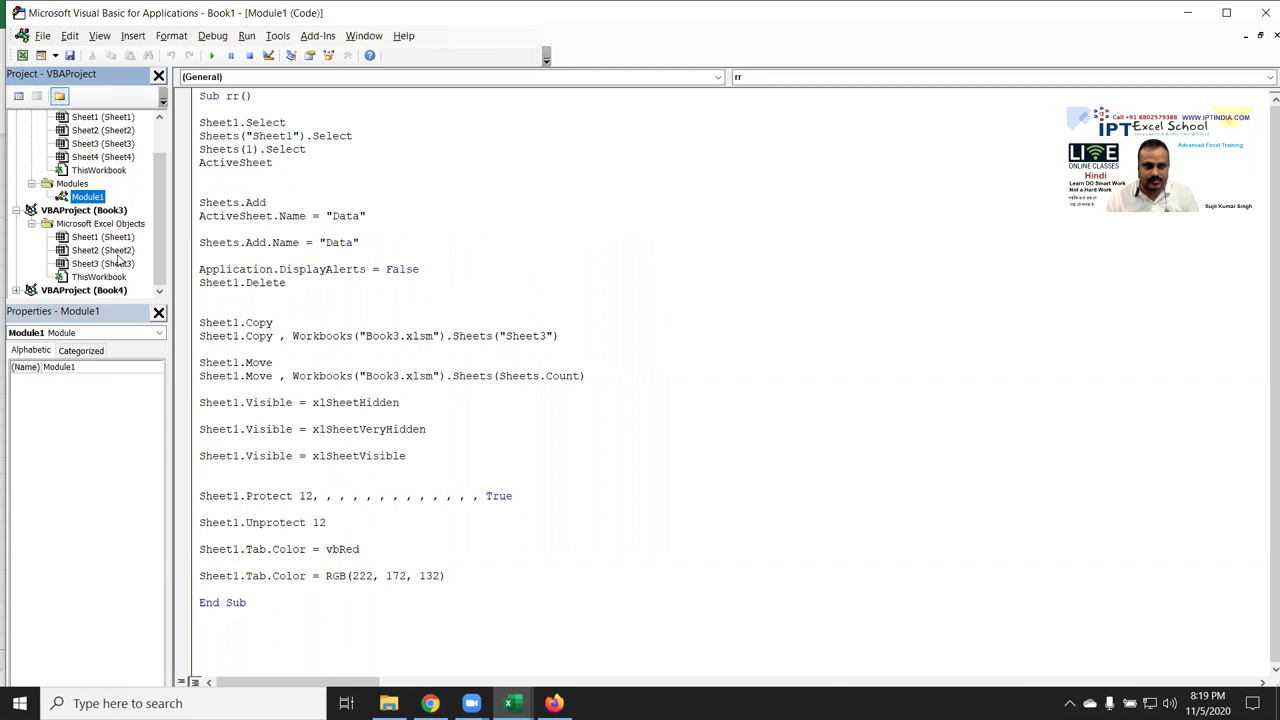
scroll(117, 258, "up", 1)
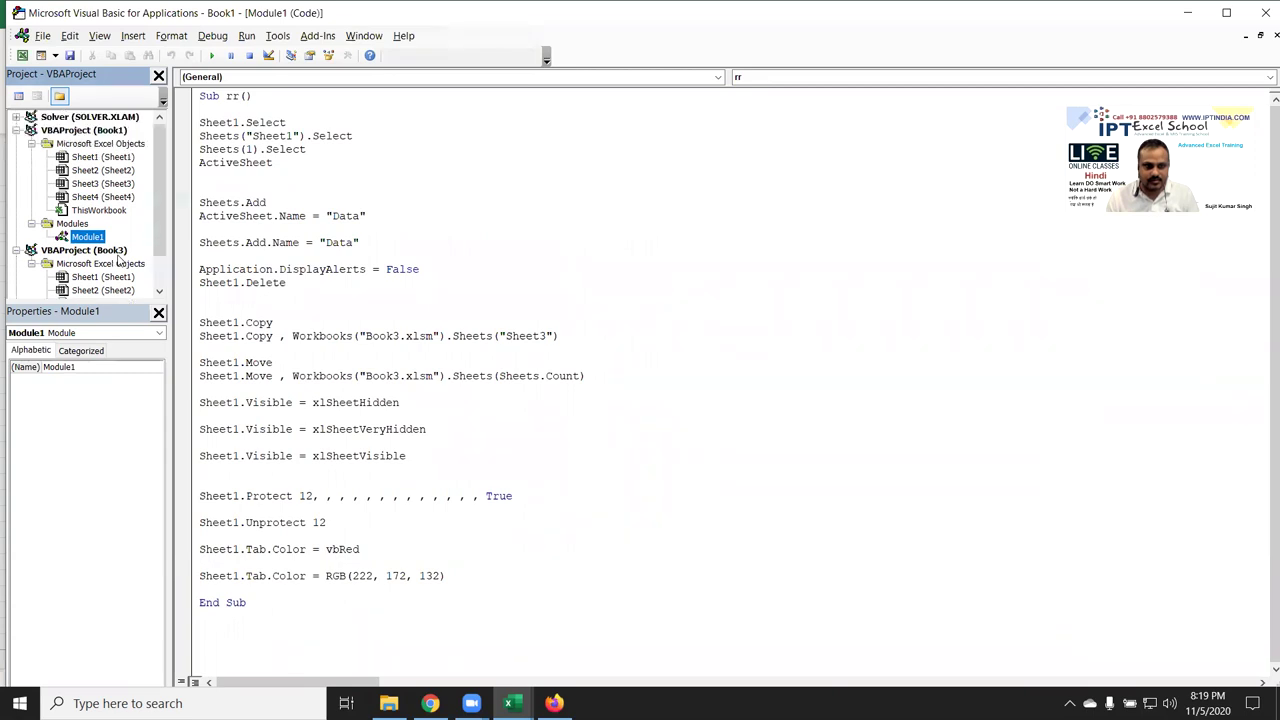
scroll(117, 258, "down", 1)
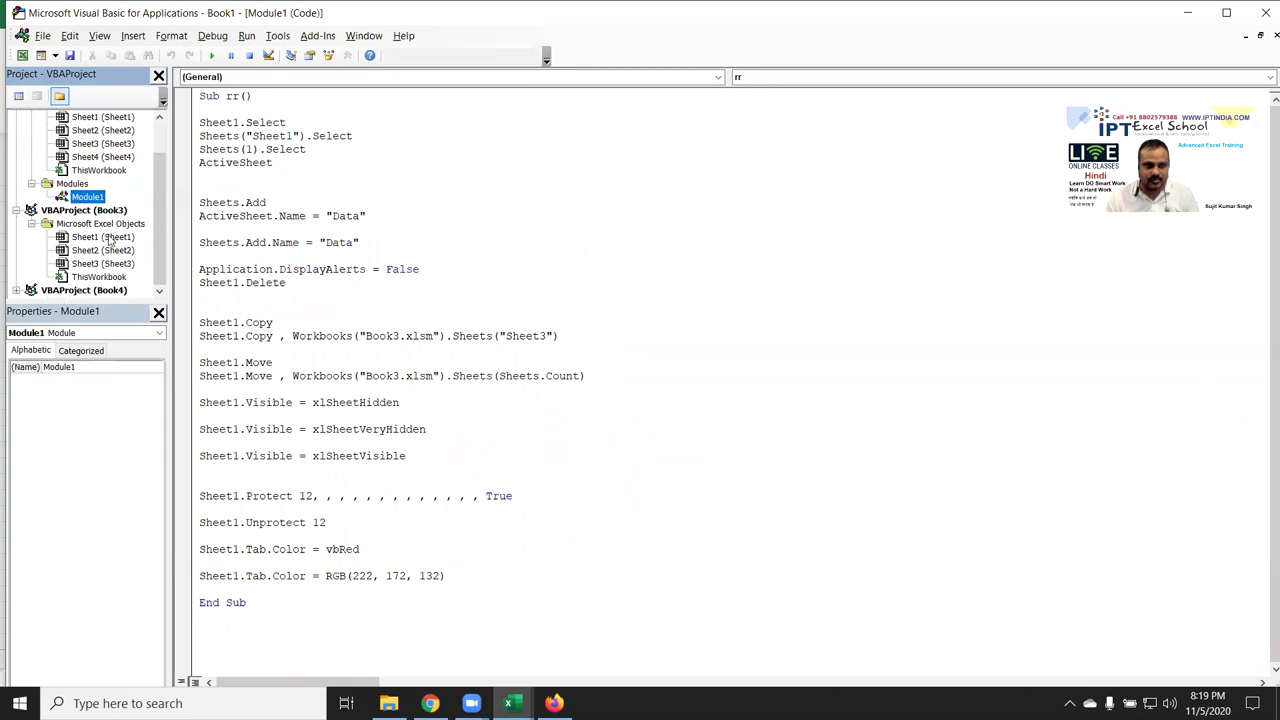
Reopen Book4's Module1 with the crt_img macro and scroll to its top
left_click(85, 291)
left_click(16, 290)
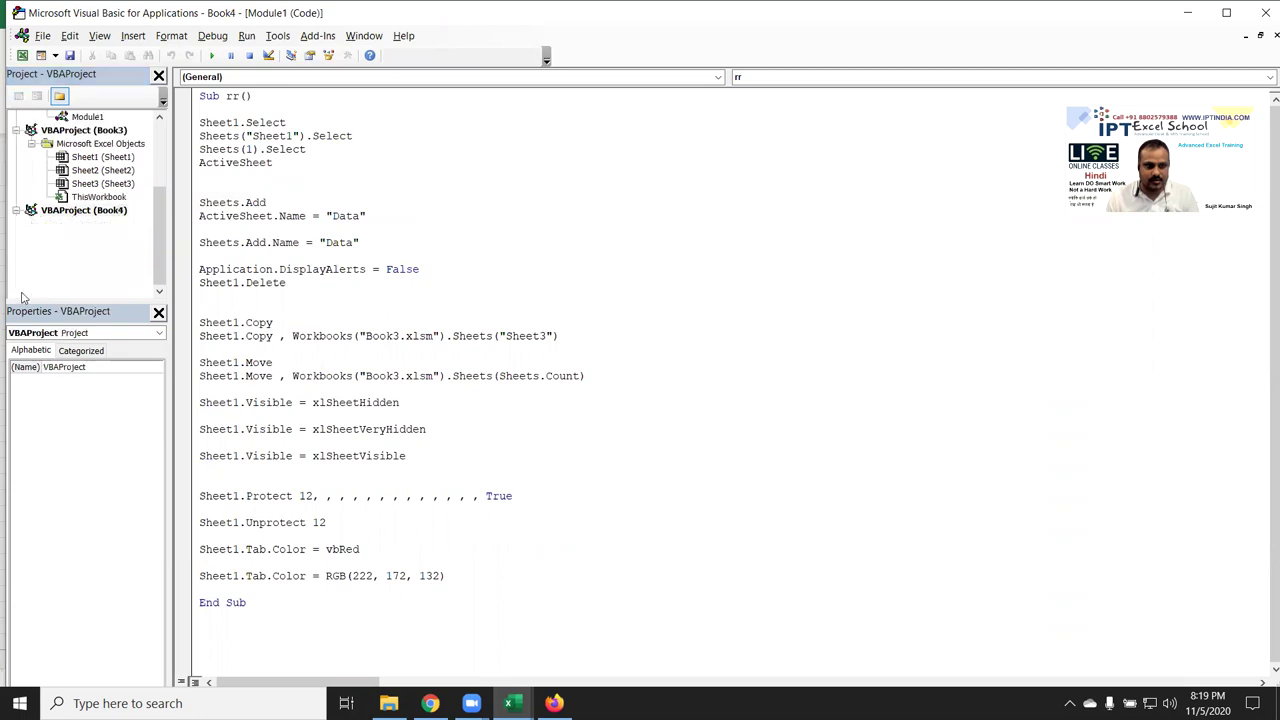
double_click(87, 290)
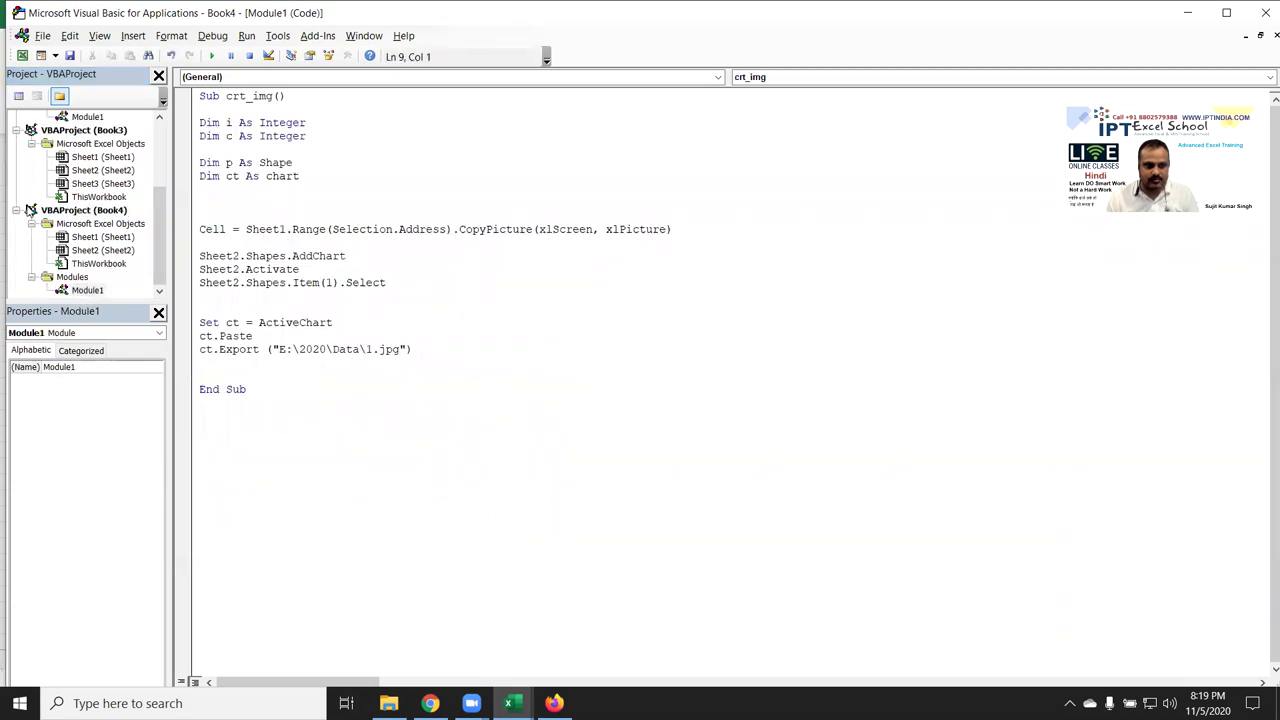
scroll(32, 215, "up", 1)
scroll(74, 243, "up", 1)
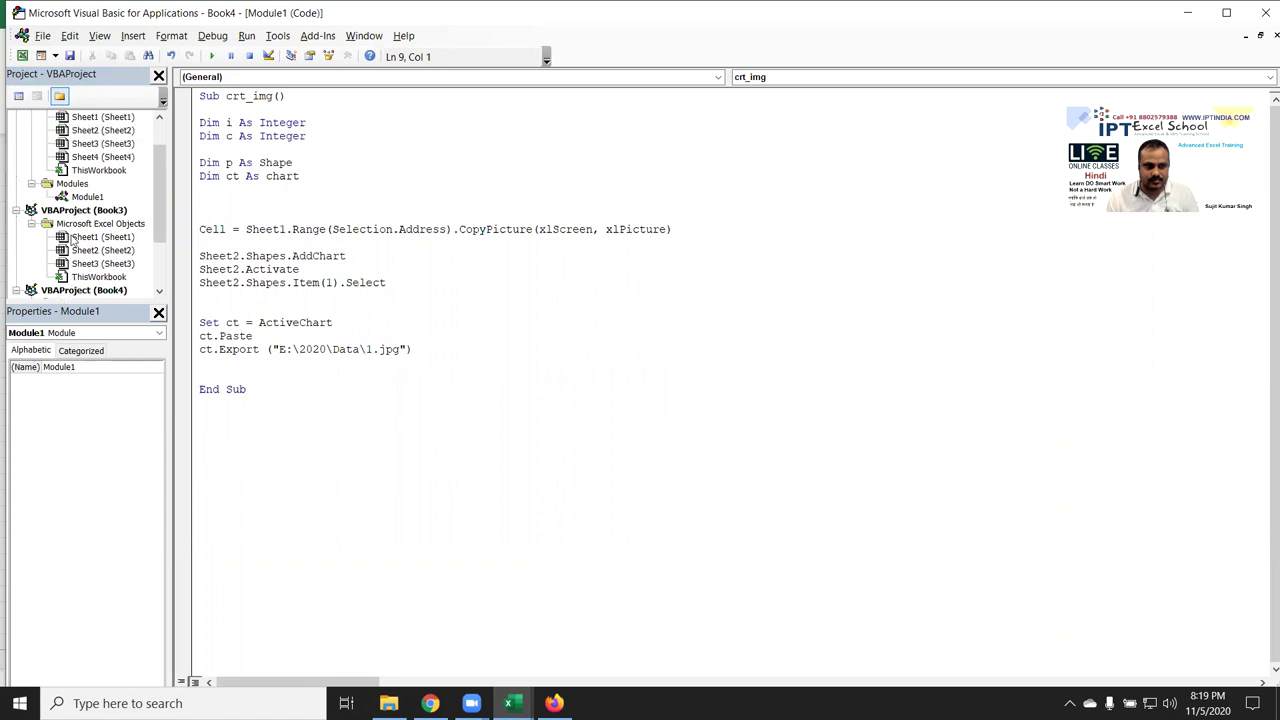
scroll(96, 223, "up", 1)
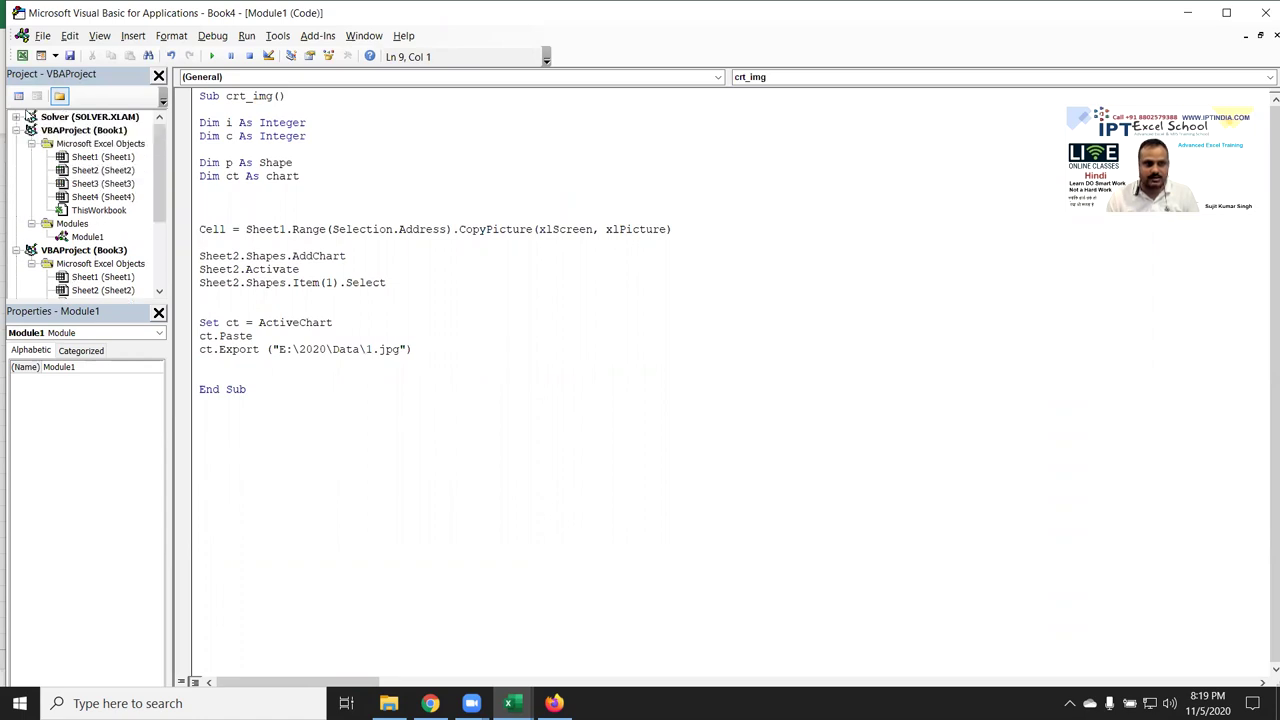
key("alt+F11")
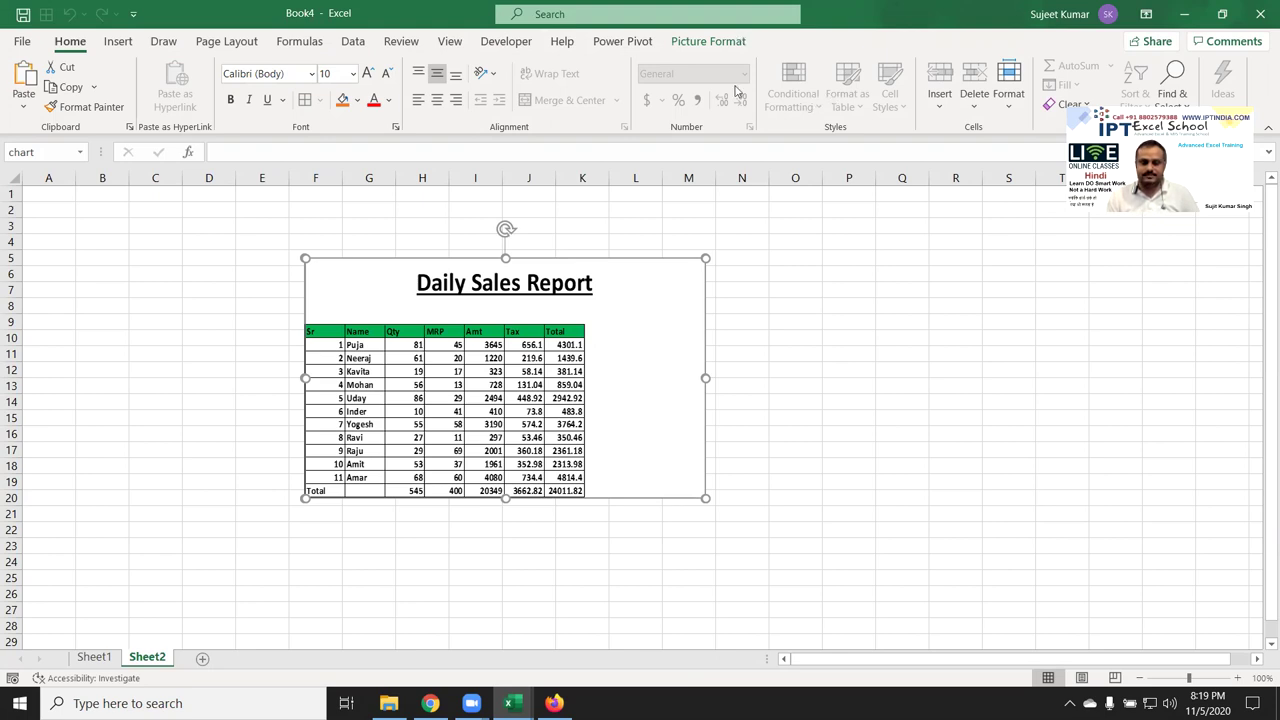
left_click(95, 659)
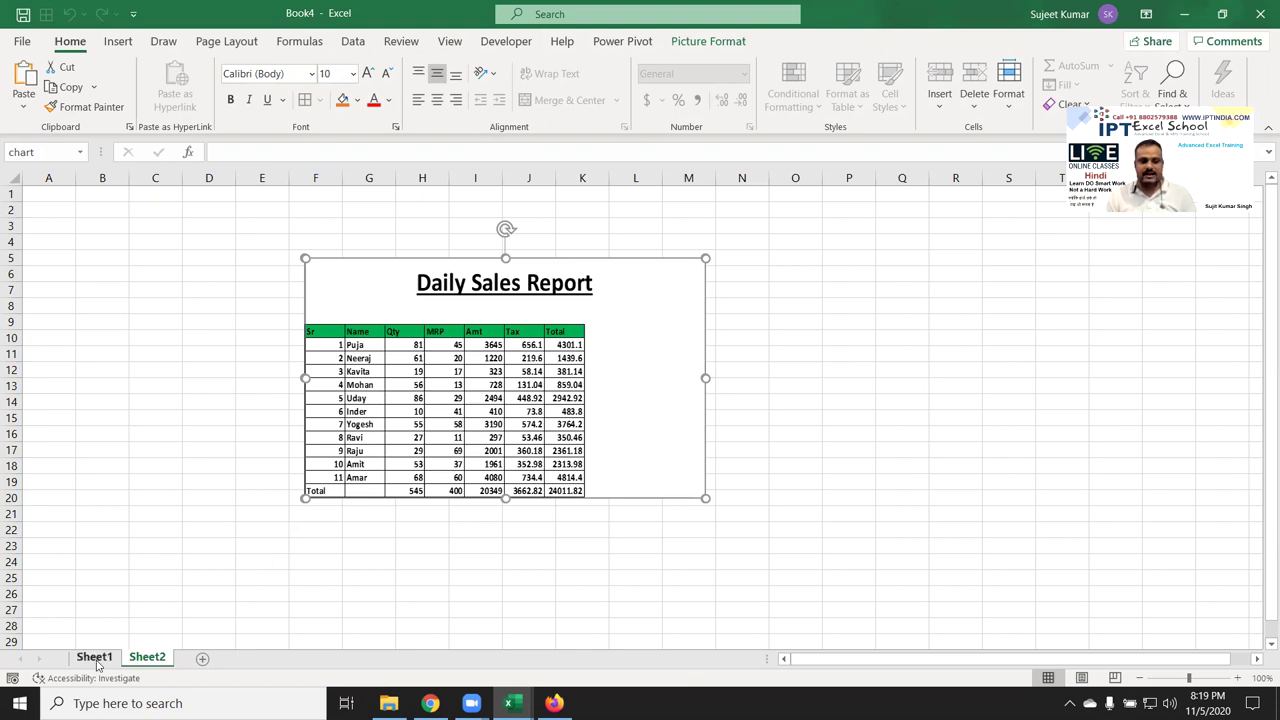
key("alt+Tab")
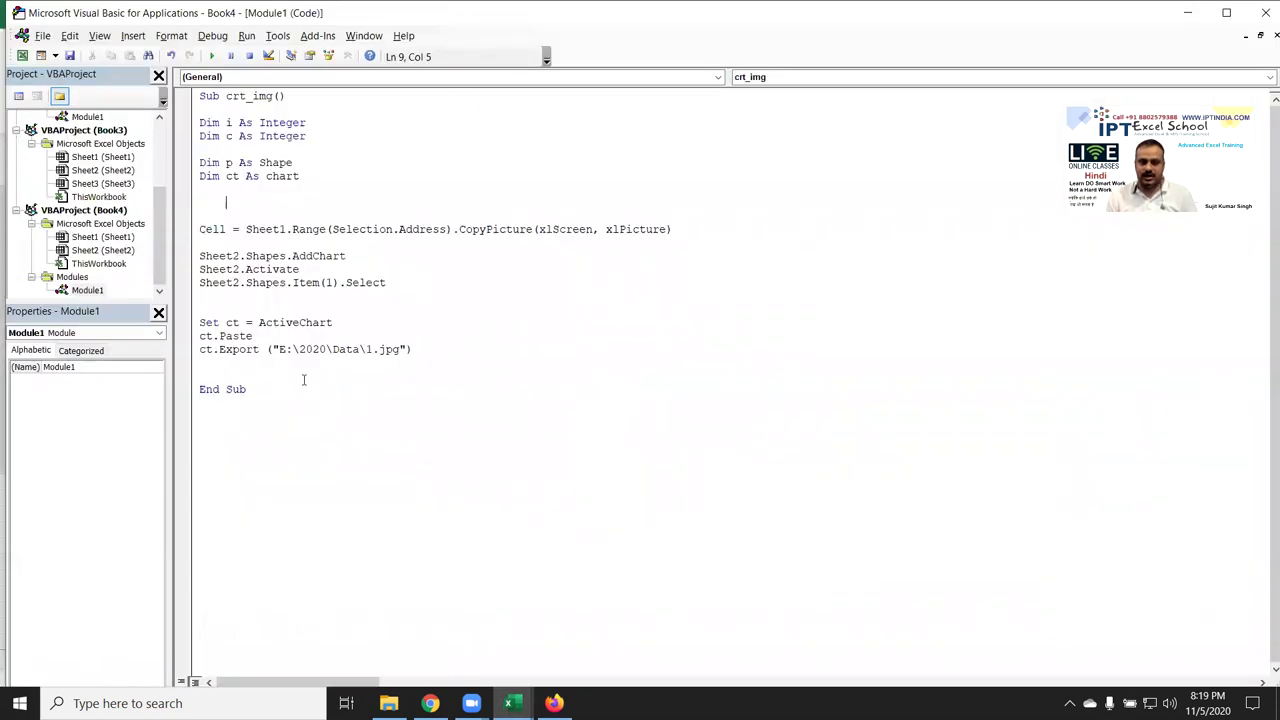
left_click(303, 377)
left_click_drag(296, 402, 209, 86)
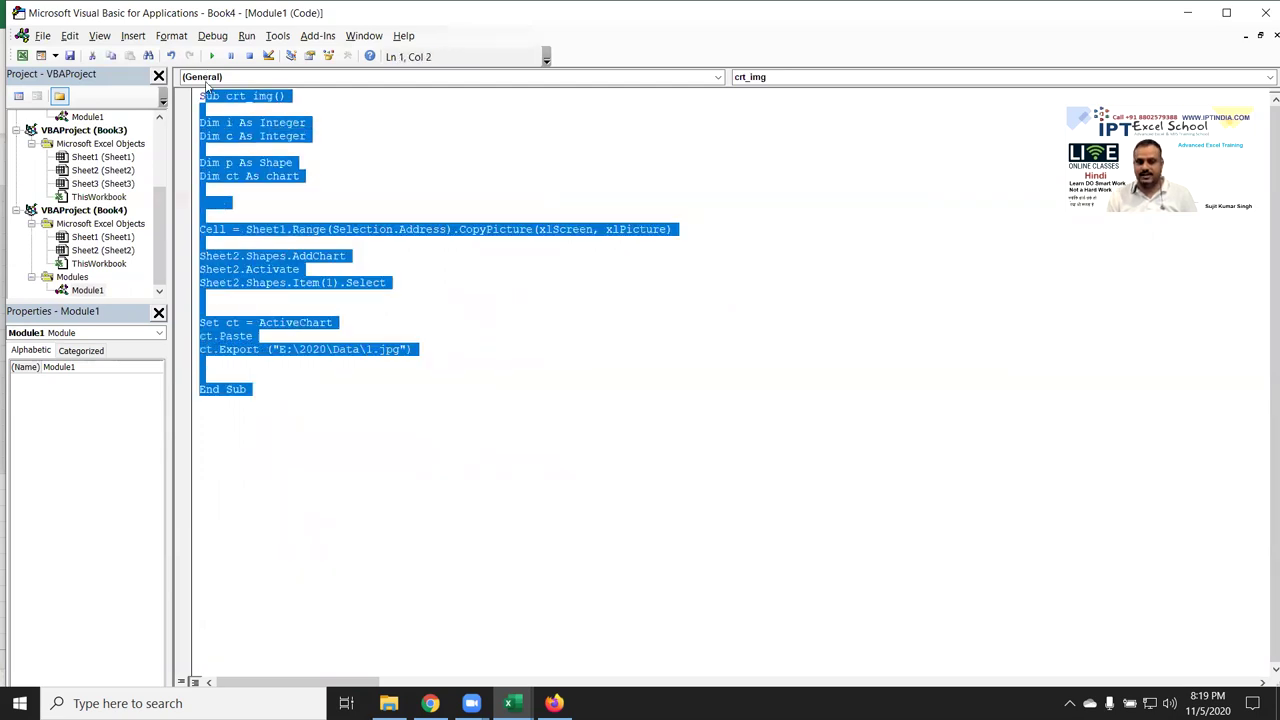
left_click(497, 322)
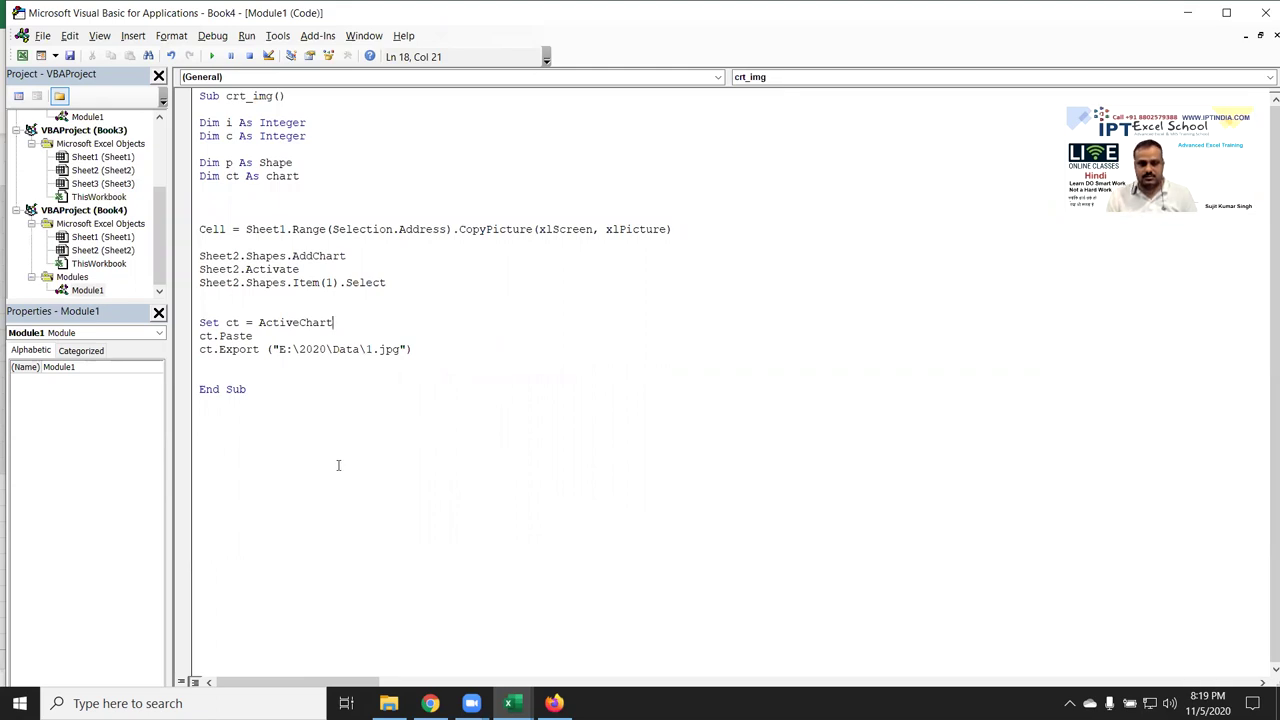
Review the ct.Export path to E:\2020\Data\1.jpg, then show the desktop with Win+D
double_click(389, 352)
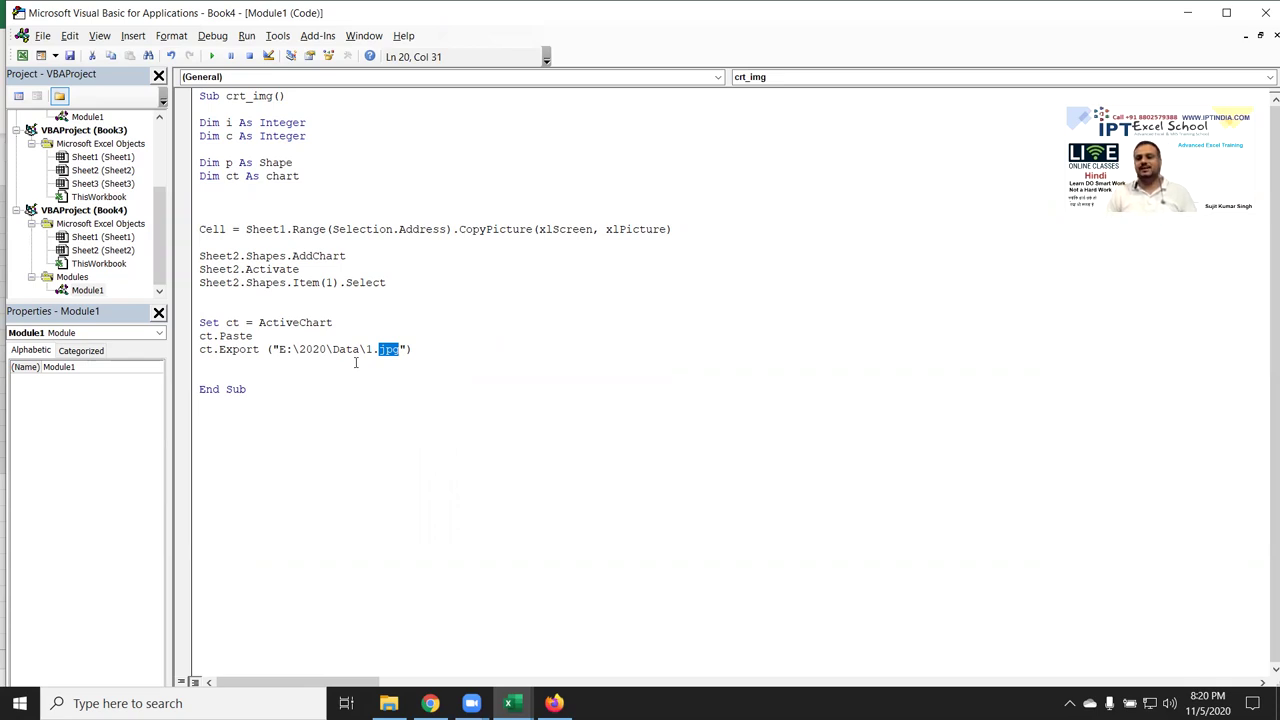
left_click(376, 378)
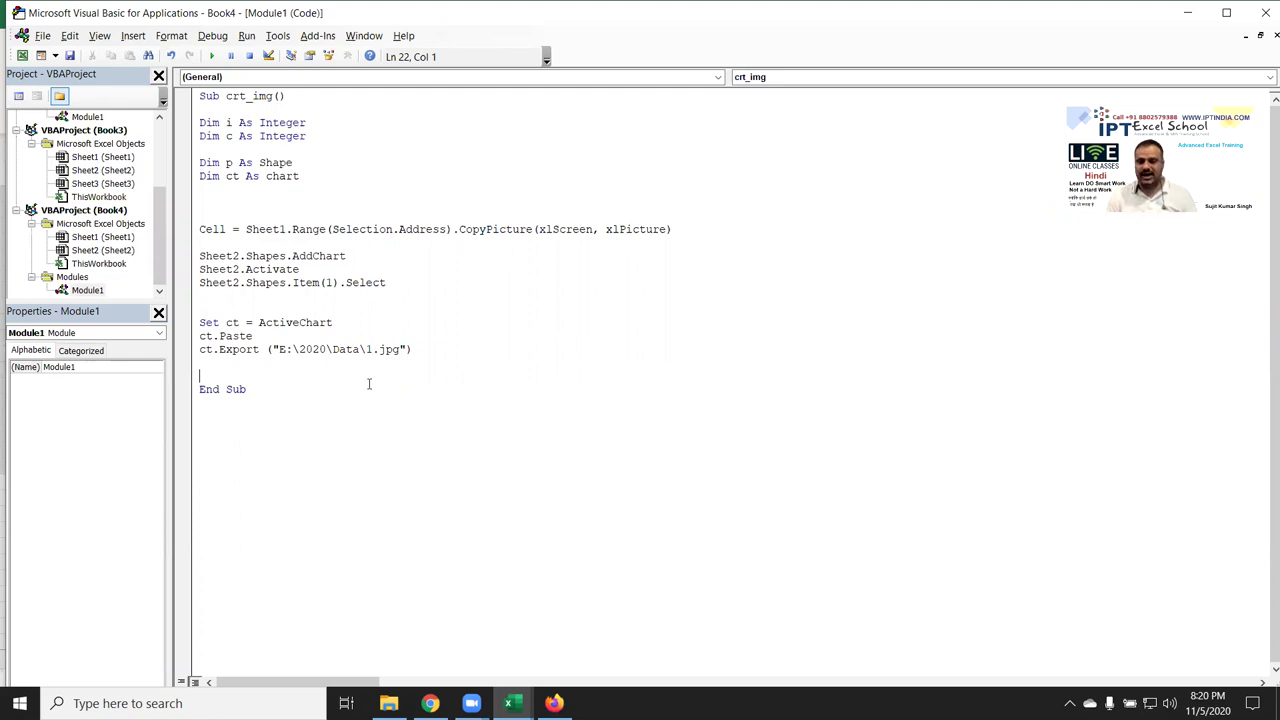
key("super+d")
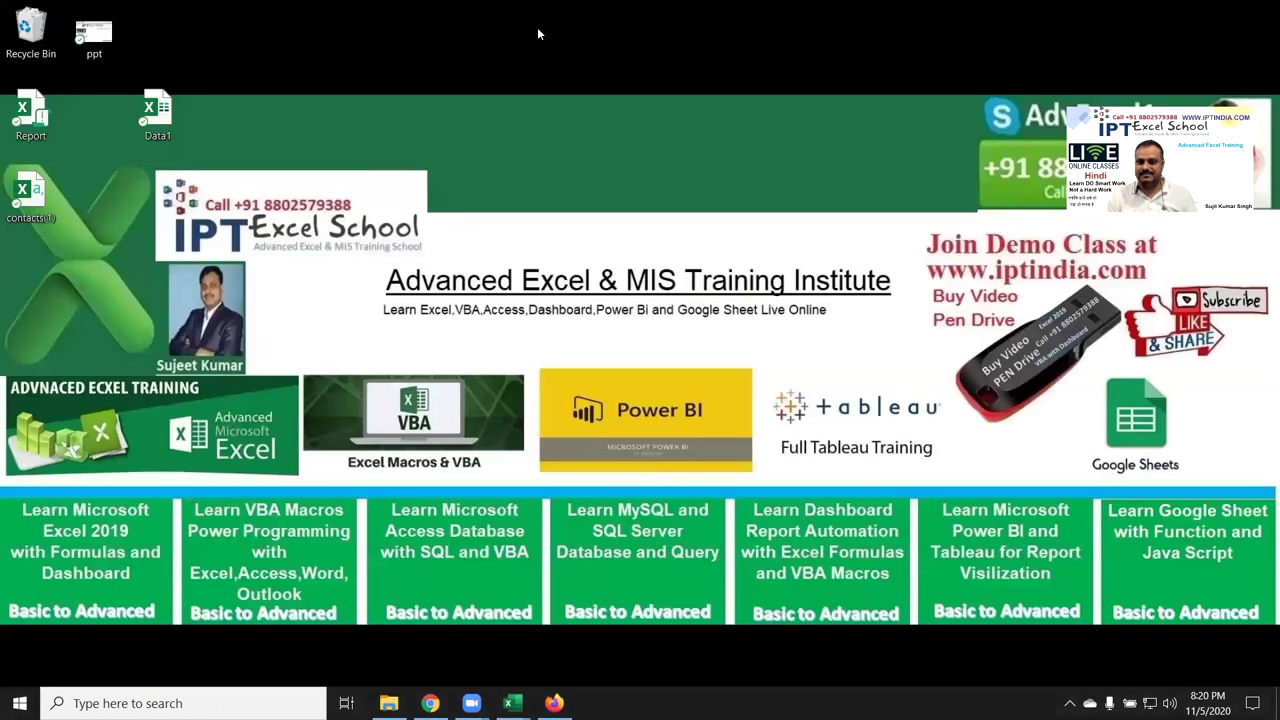